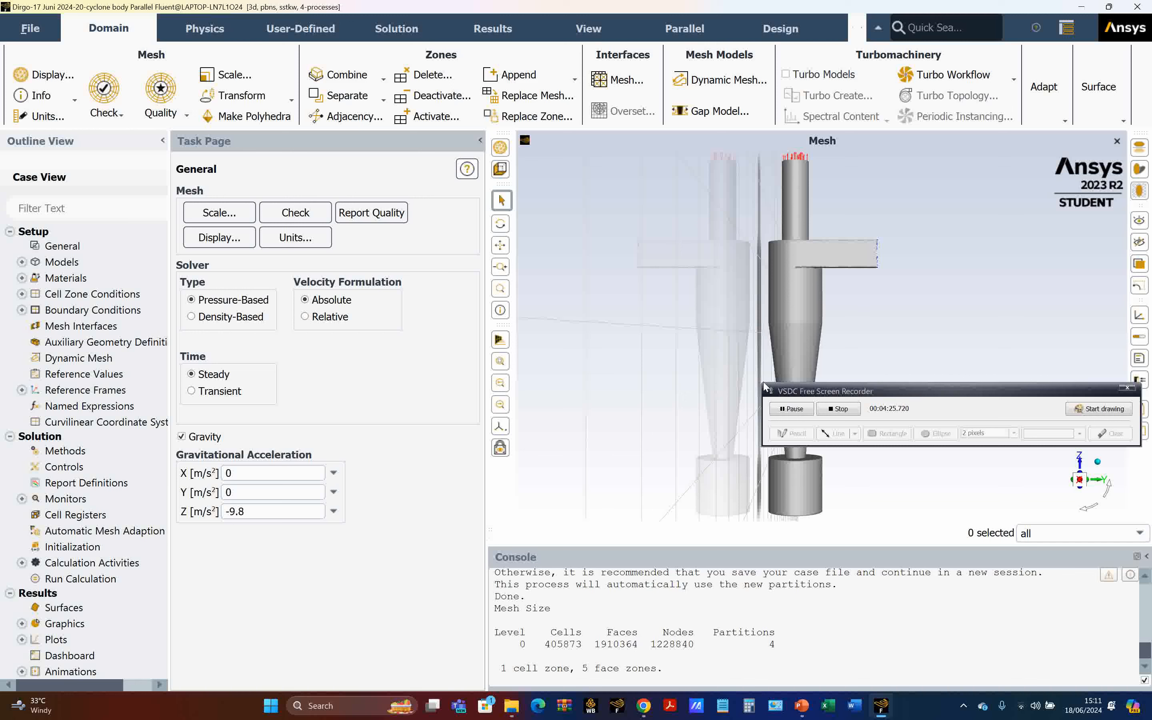
- Review the viscous model settings and leave them unchanged
click(95, 248)
double_click(78, 261)
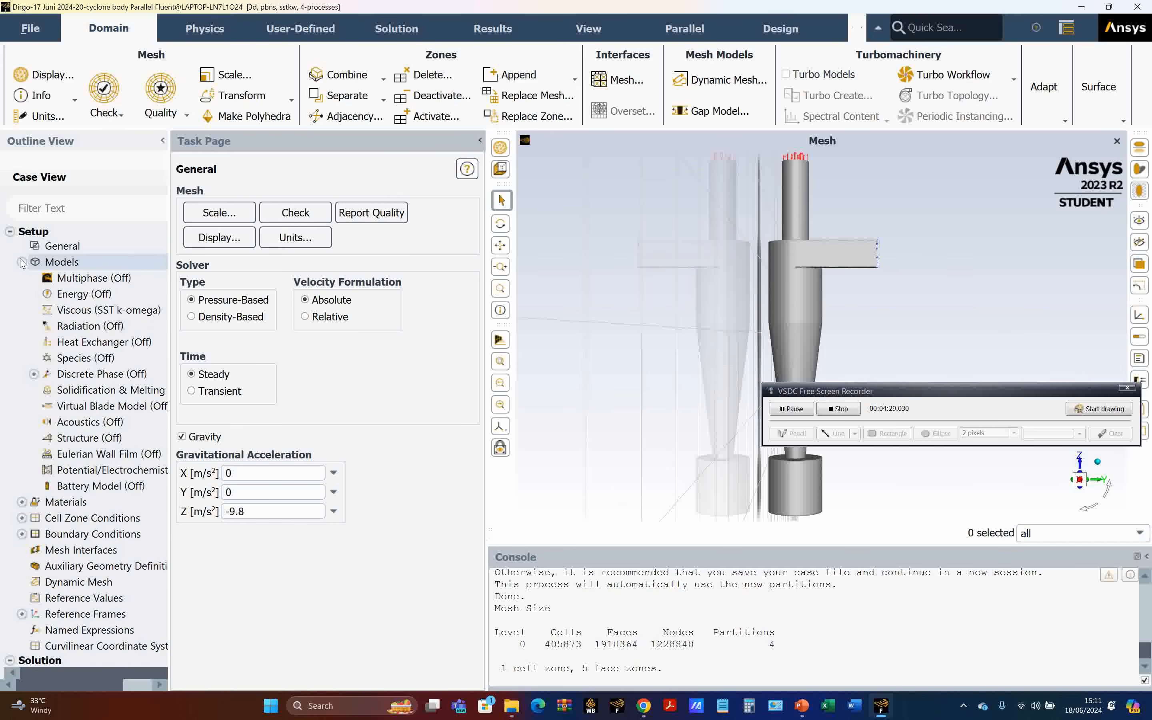
double_click(90, 310)
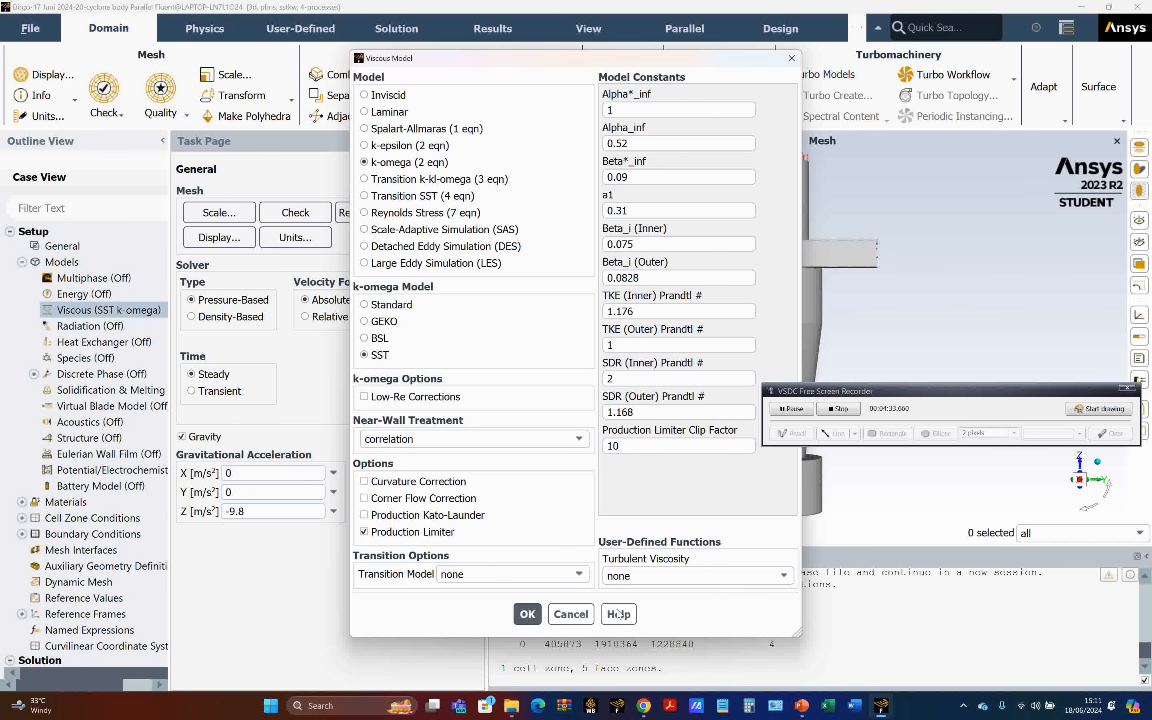
click(581, 615)
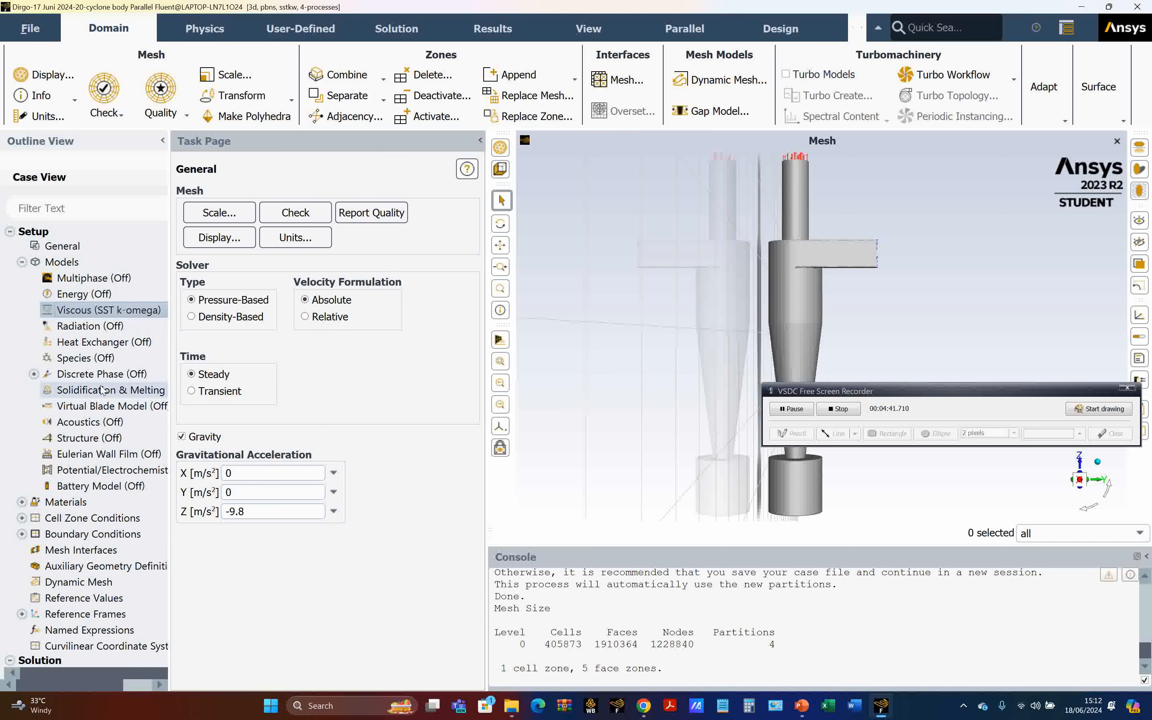
click(21, 262)
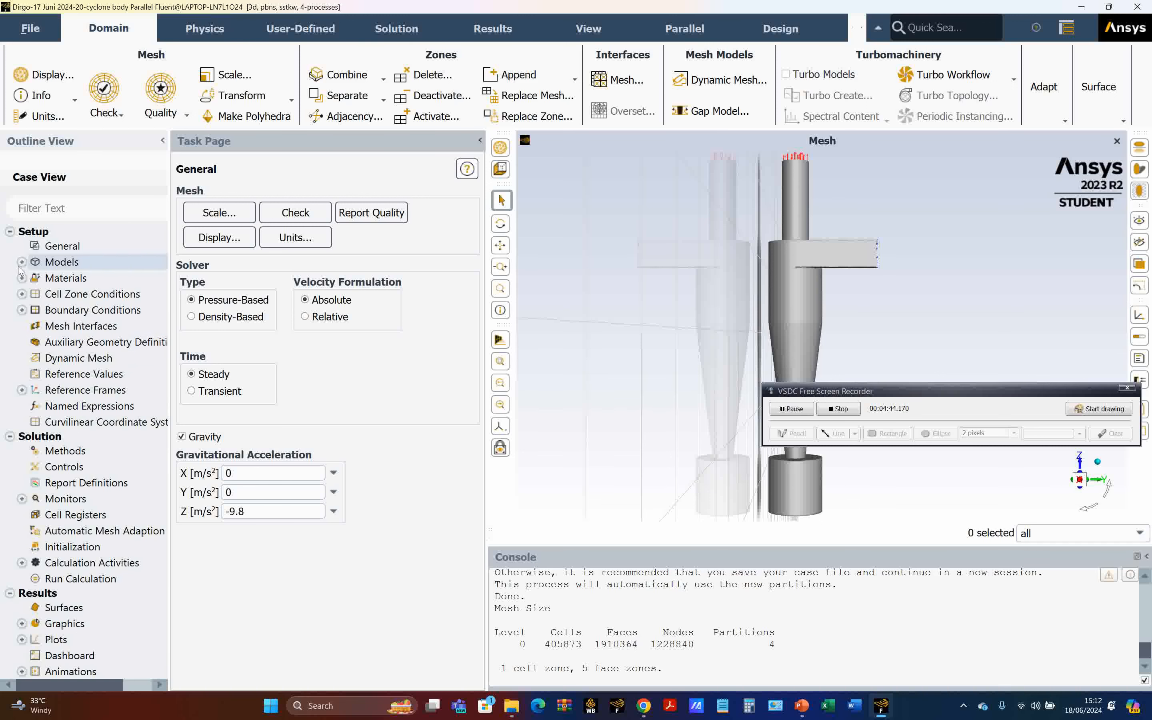
- Change the boundary type of the outlet-cyclone_body zone to outflow
double_click(81, 310)
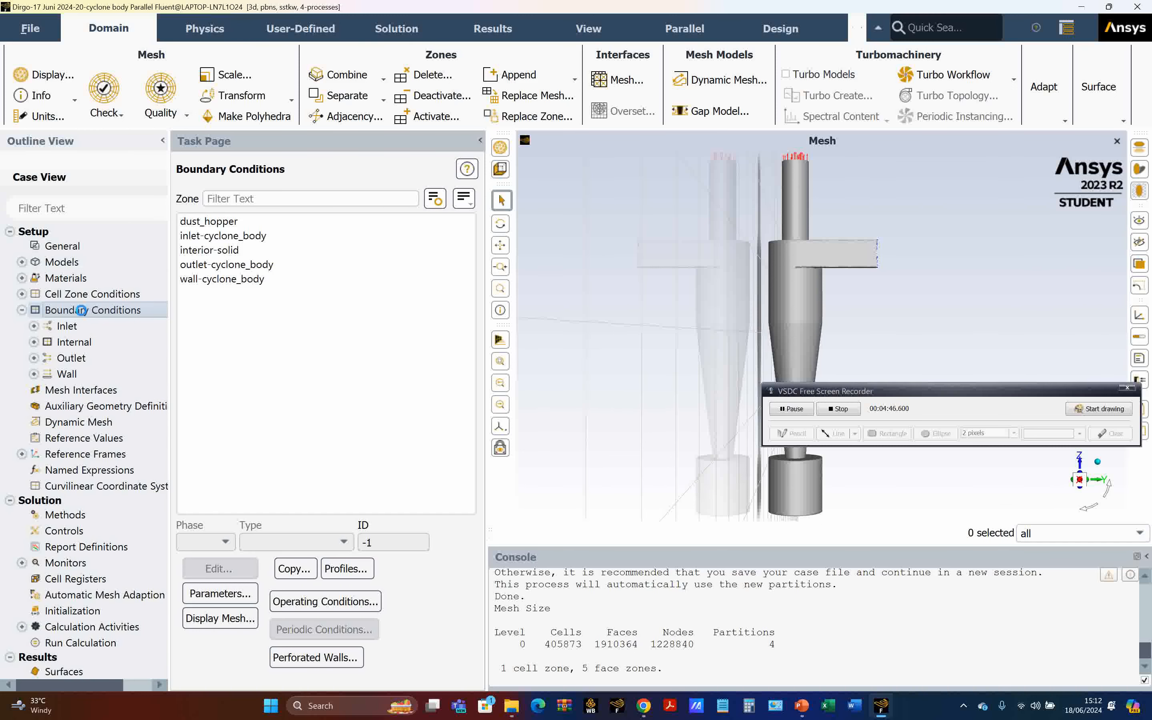
click(211, 222)
click(220, 236)
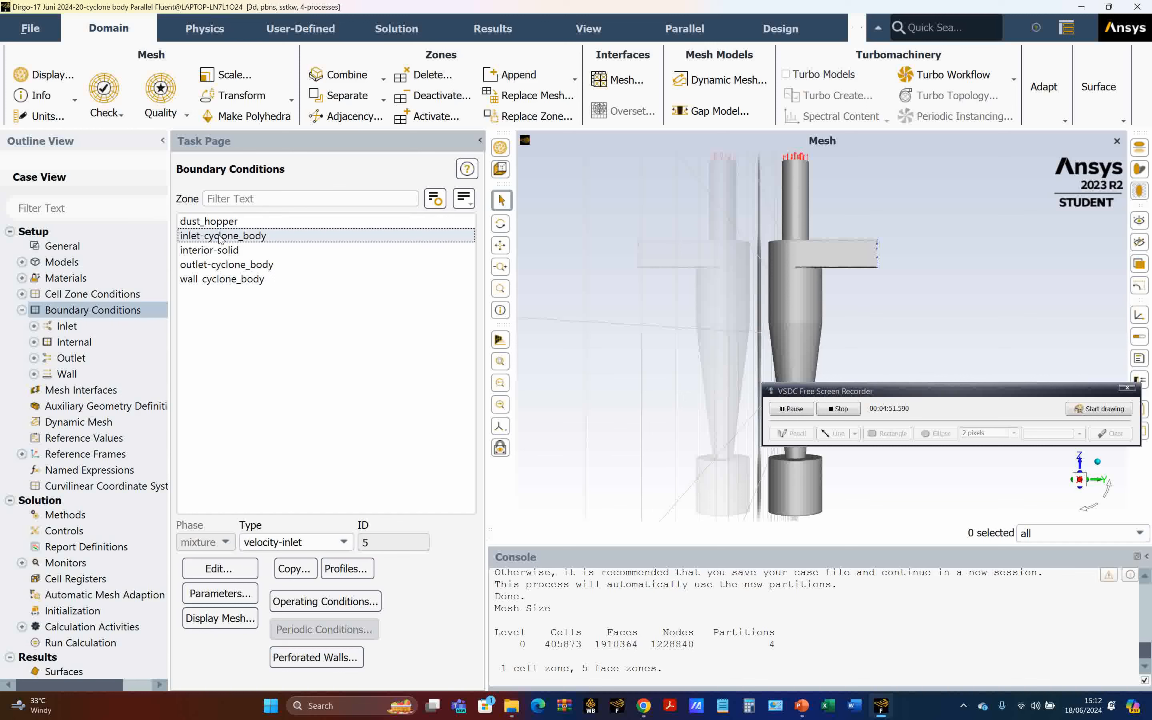
click(226, 265)
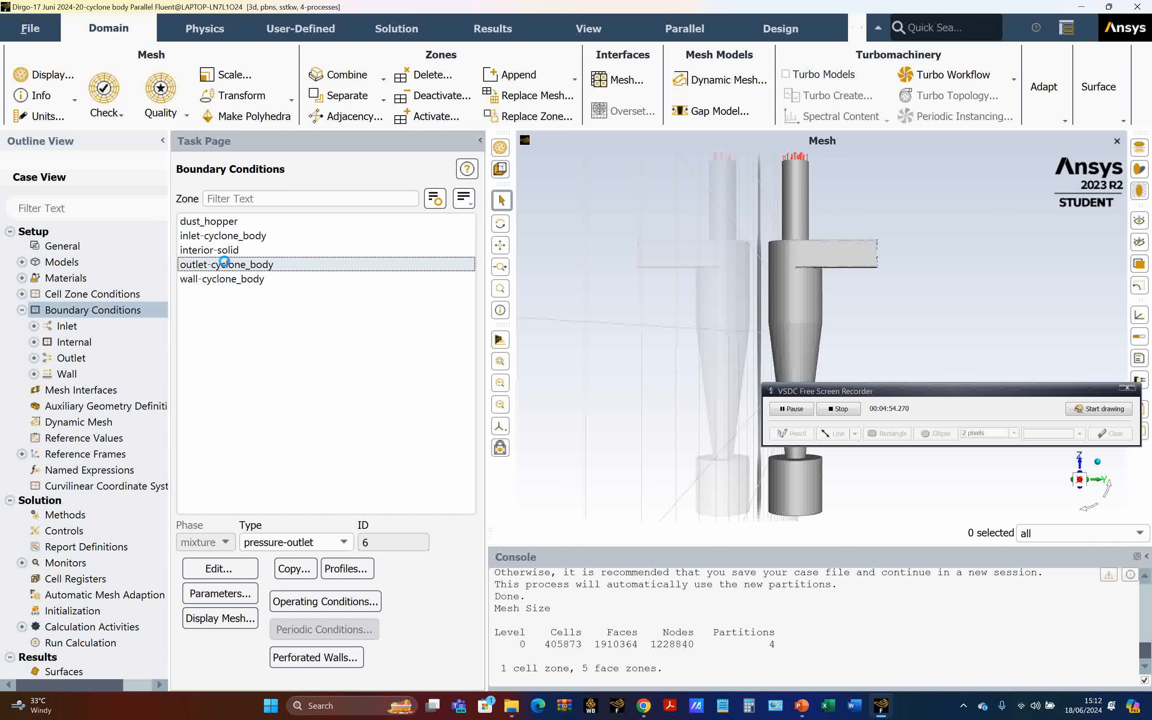
click(344, 542)
click(260, 610)
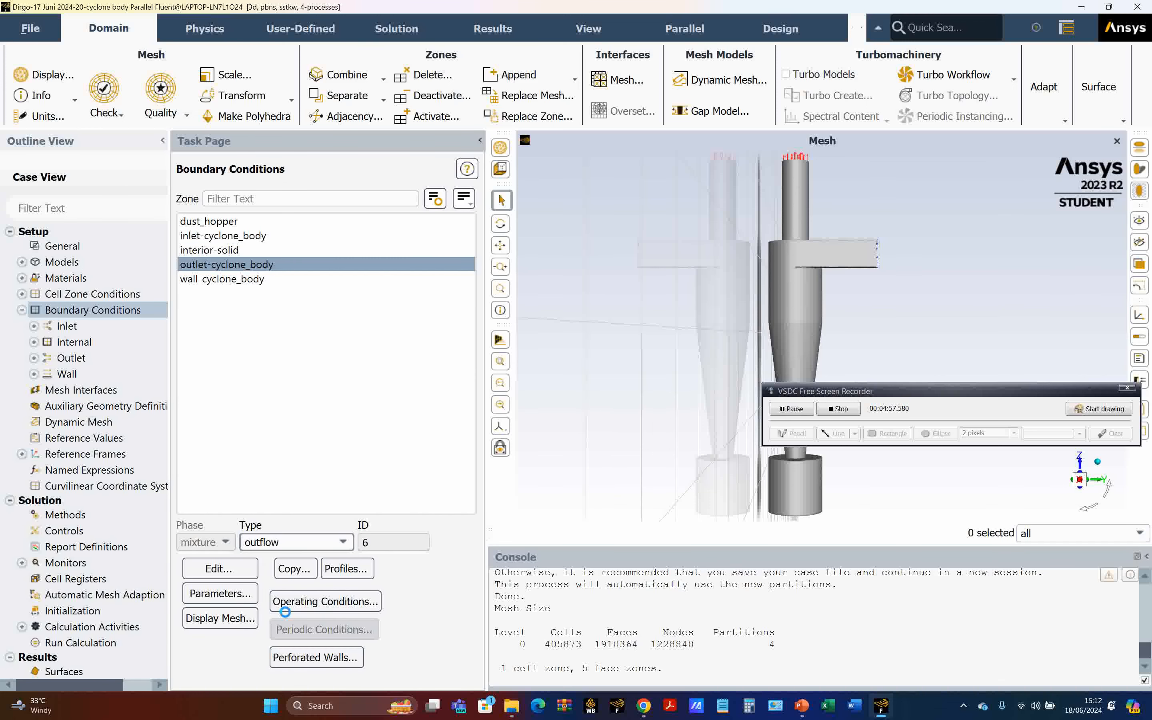
click(370, 426)
- Check the wall-cyclone_body zone's type and the inlet-cyclone_body zone's velocity inlet settings
click(254, 281)
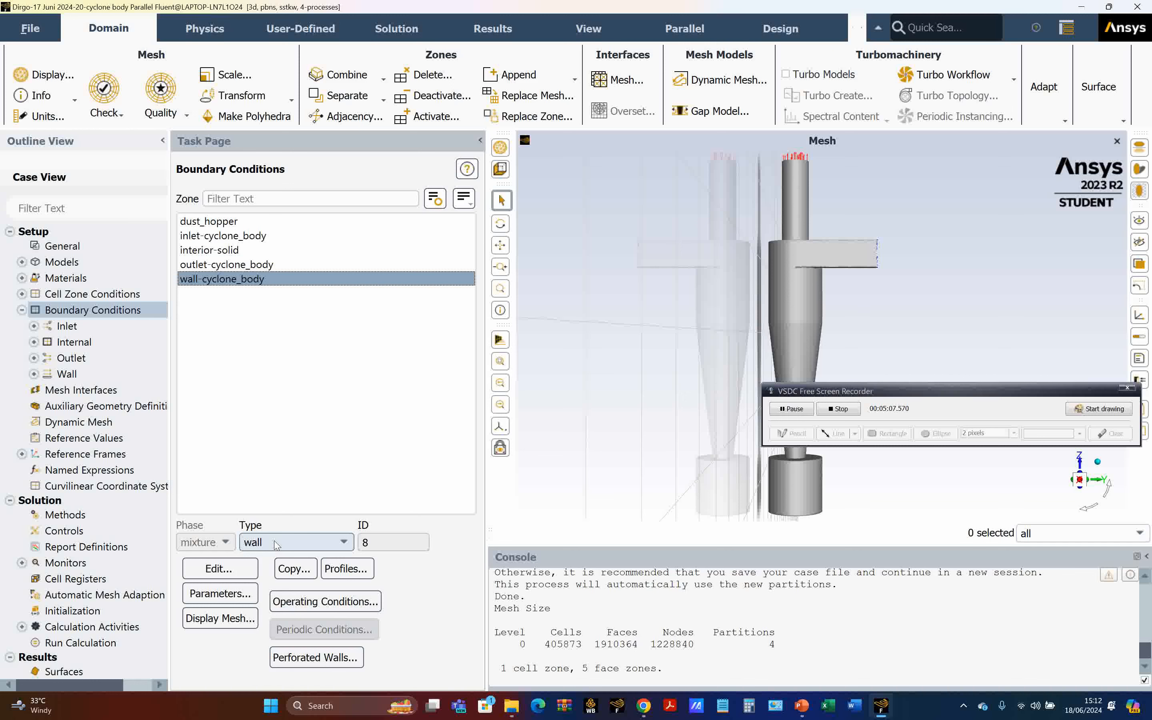
click(223, 240)
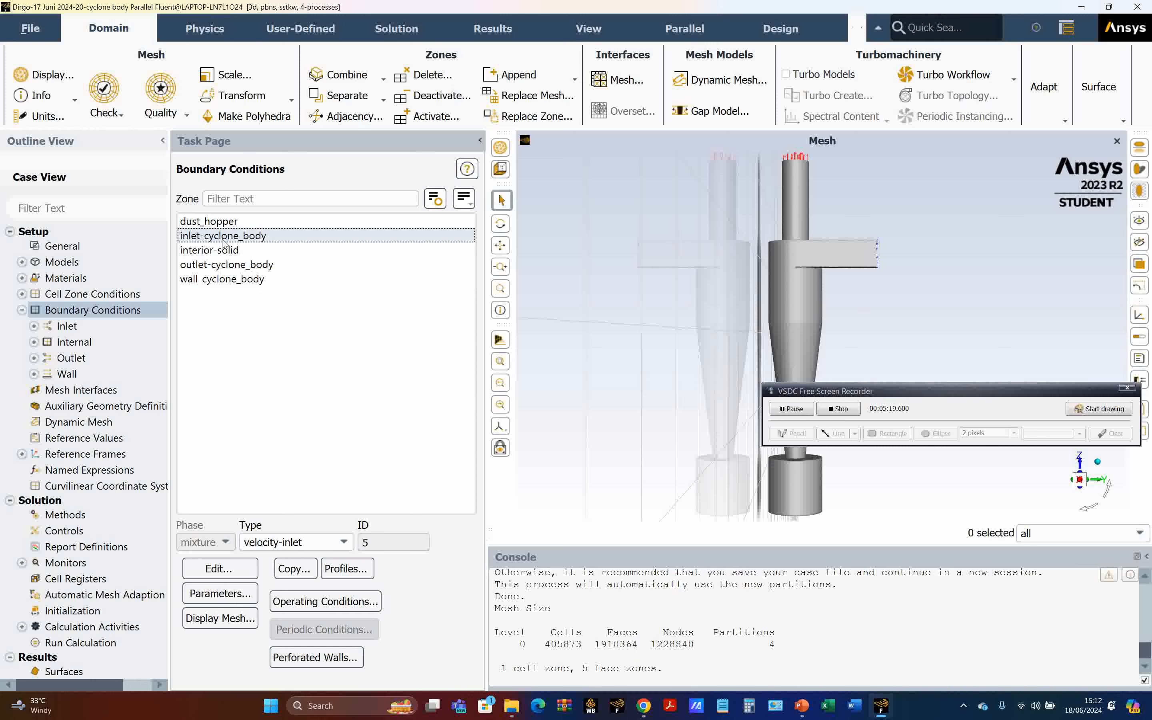
click(224, 237)
click(220, 569)
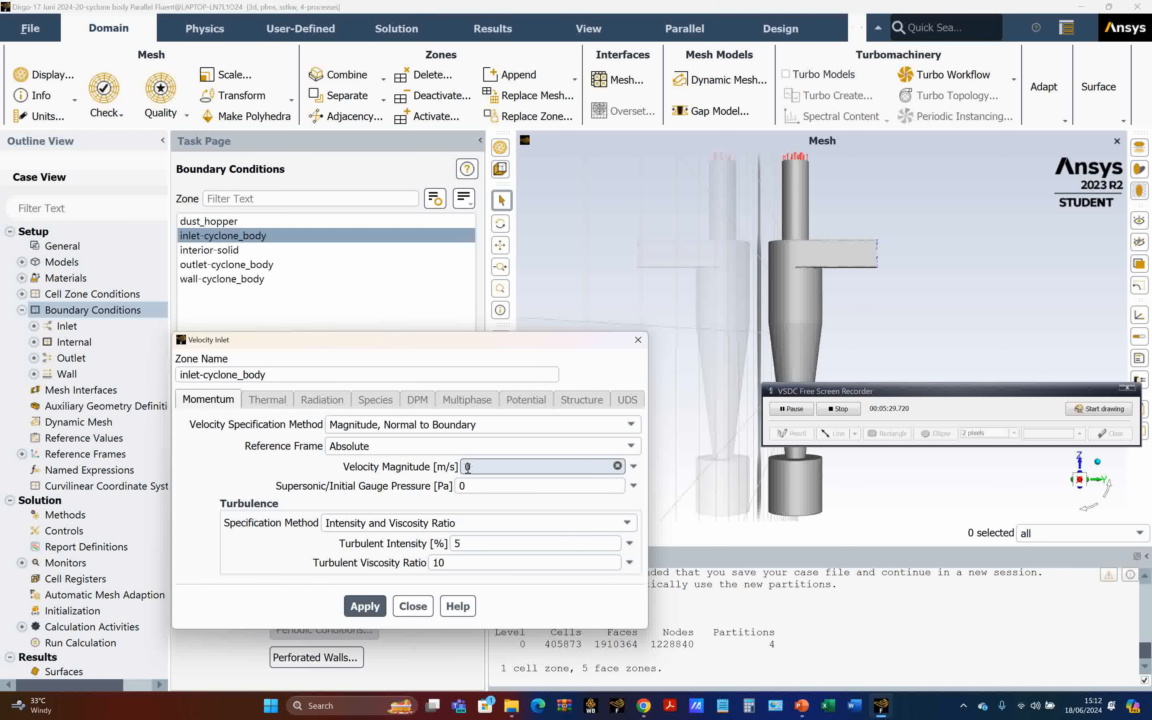
click(412, 607)
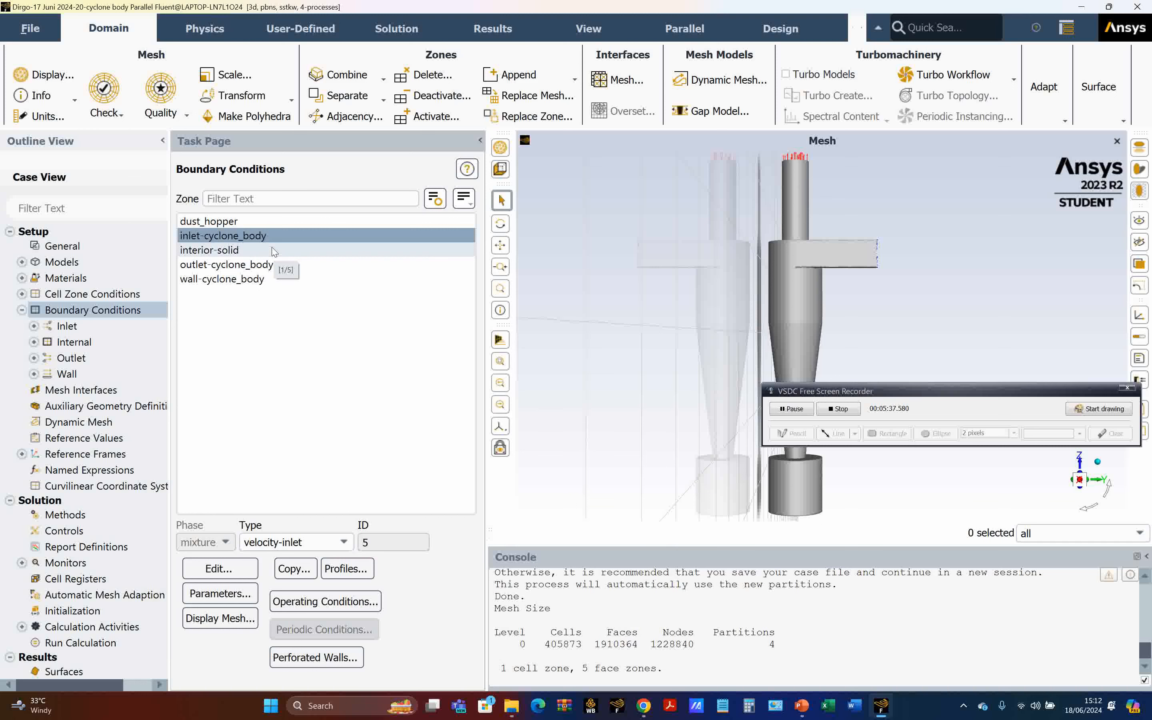
- Read the profile file "outlet velocity from inlet section.prof" from the D: drive into the case
click(22, 36)
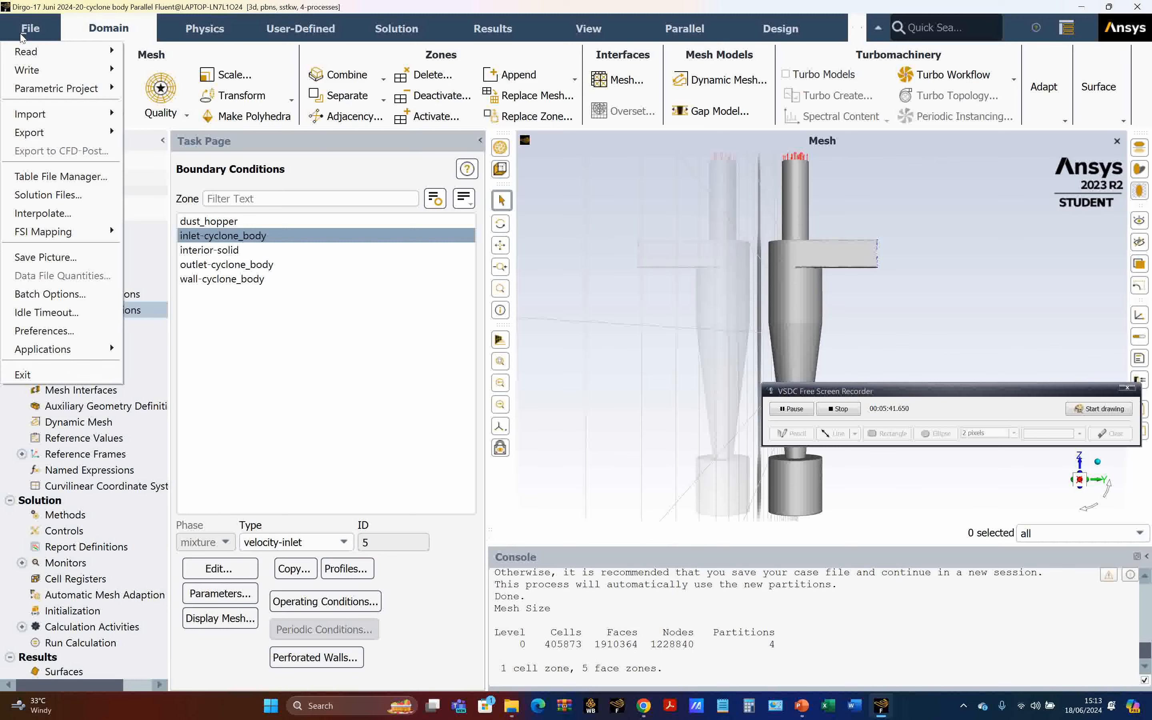
mouse_move(26, 51)
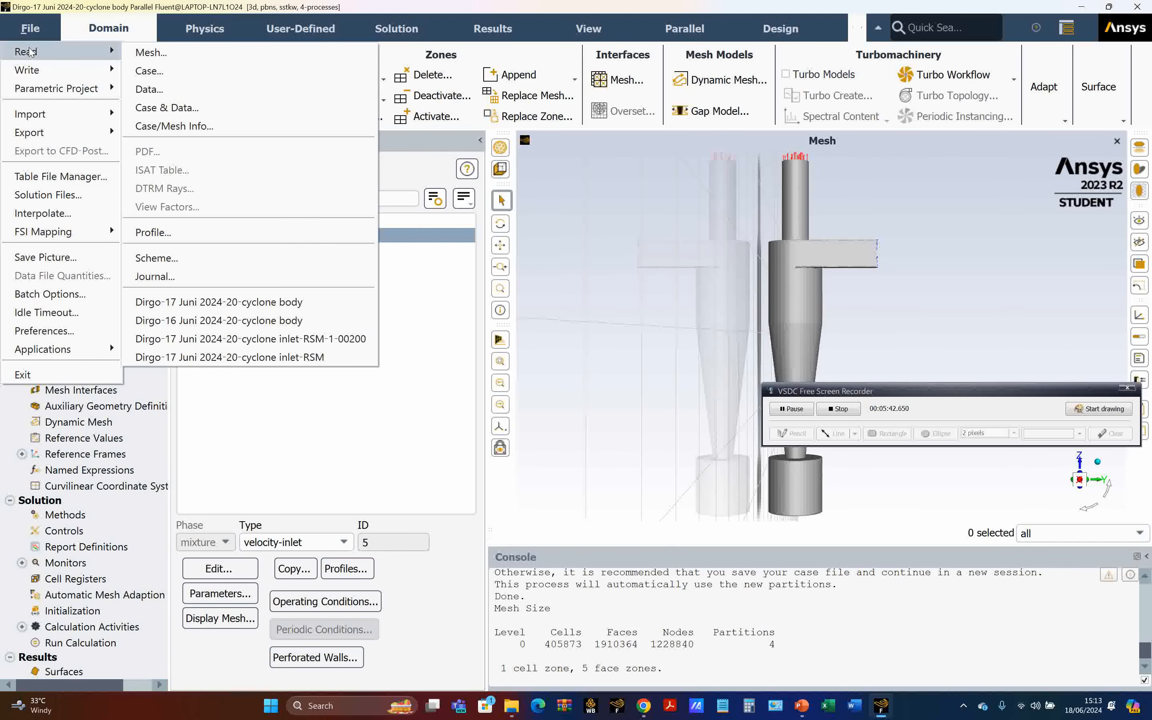
click(153, 233)
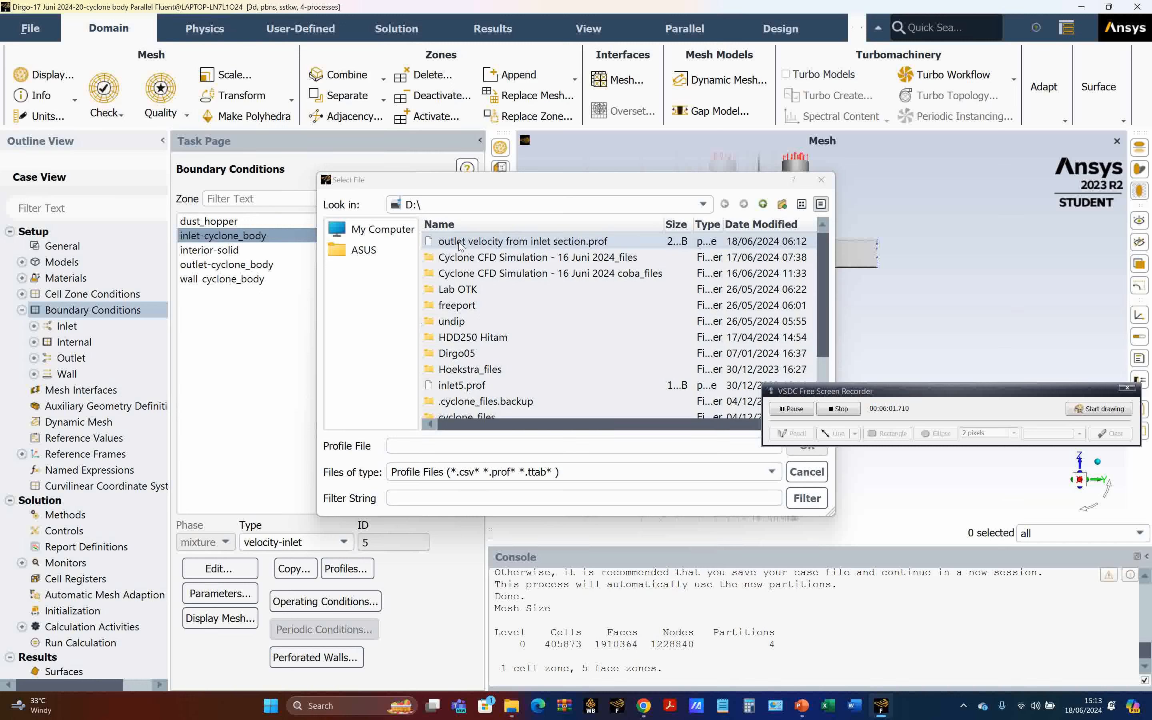
click(538, 241)
drag(894, 394, 884, 330)
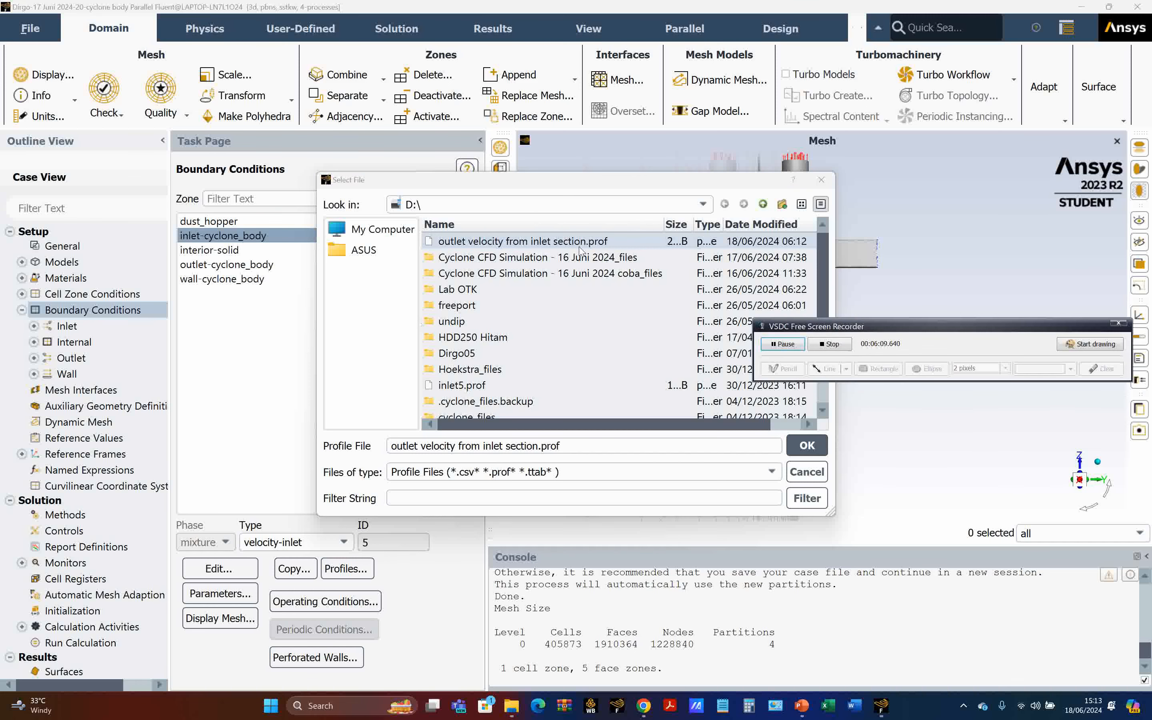
click(804, 448)
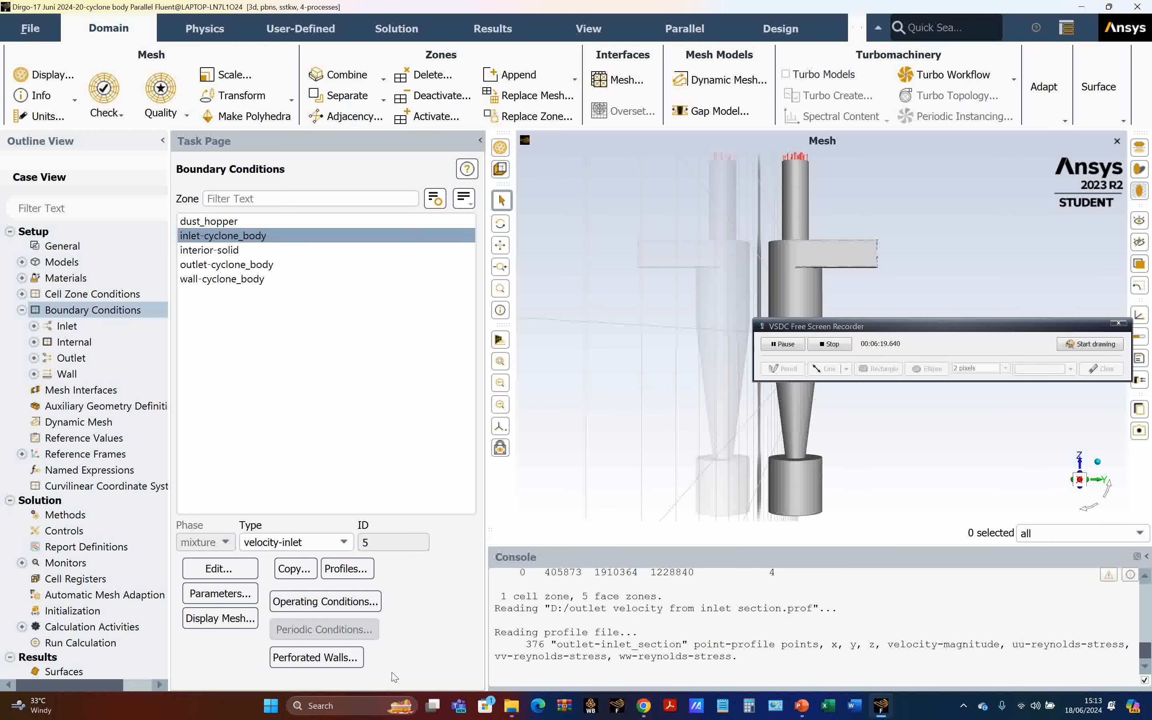
- Assign the outlet-inlet_section velocity-magnitude profile as the velocity magnitude of the inlet-cyclone_body boundary
click(240, 571)
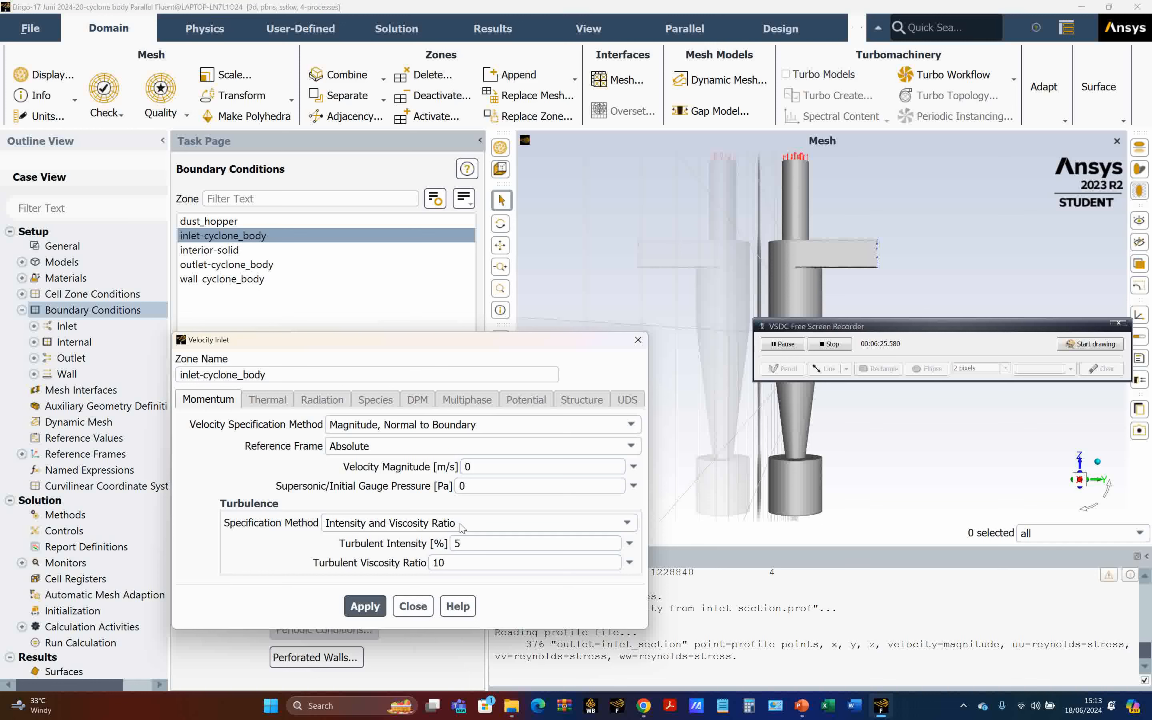
click(633, 466)
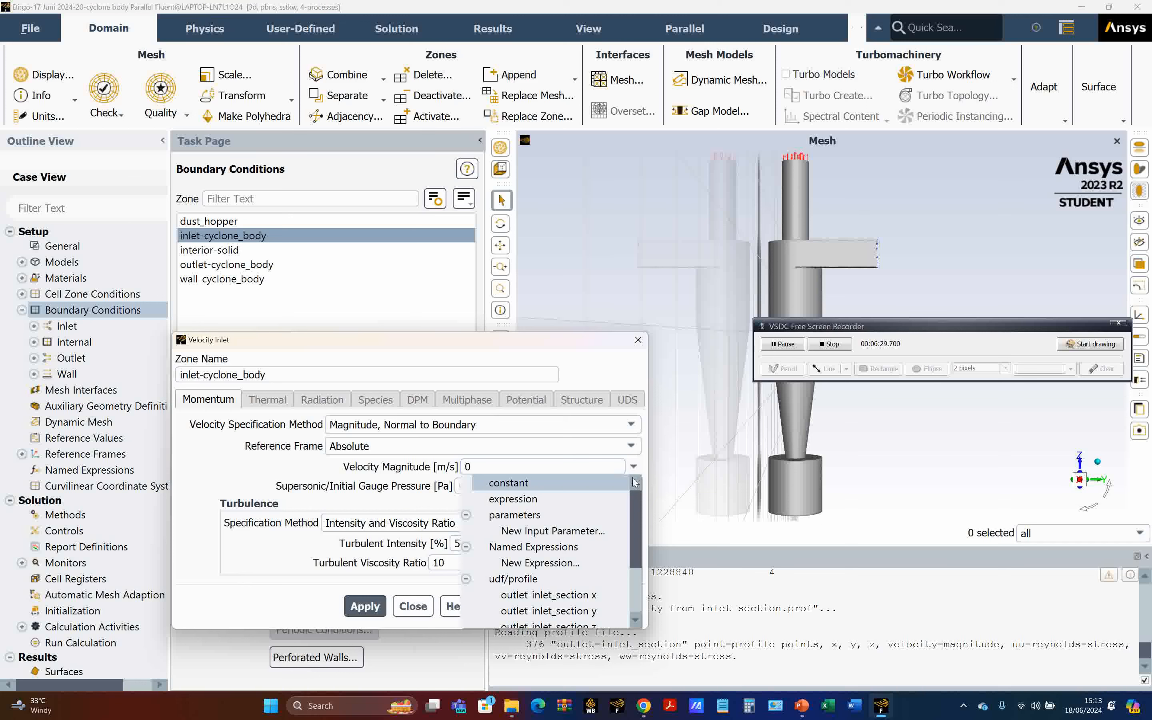
scroll(607, 496, down, 2)
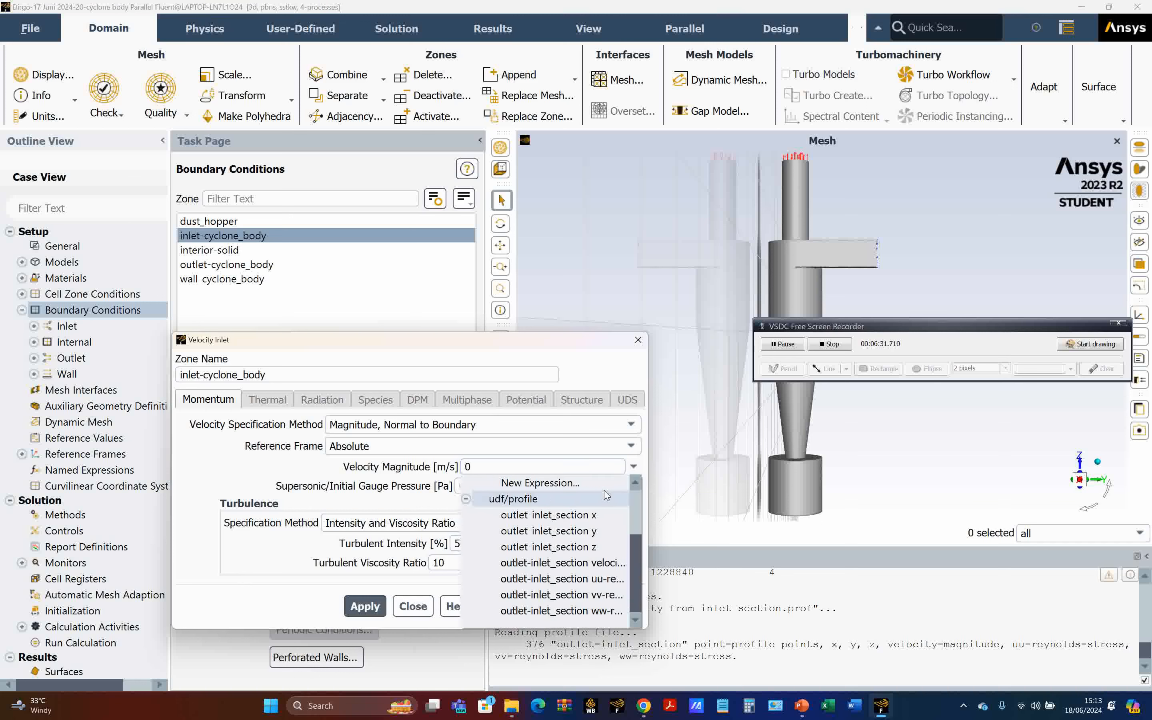
click(592, 567)
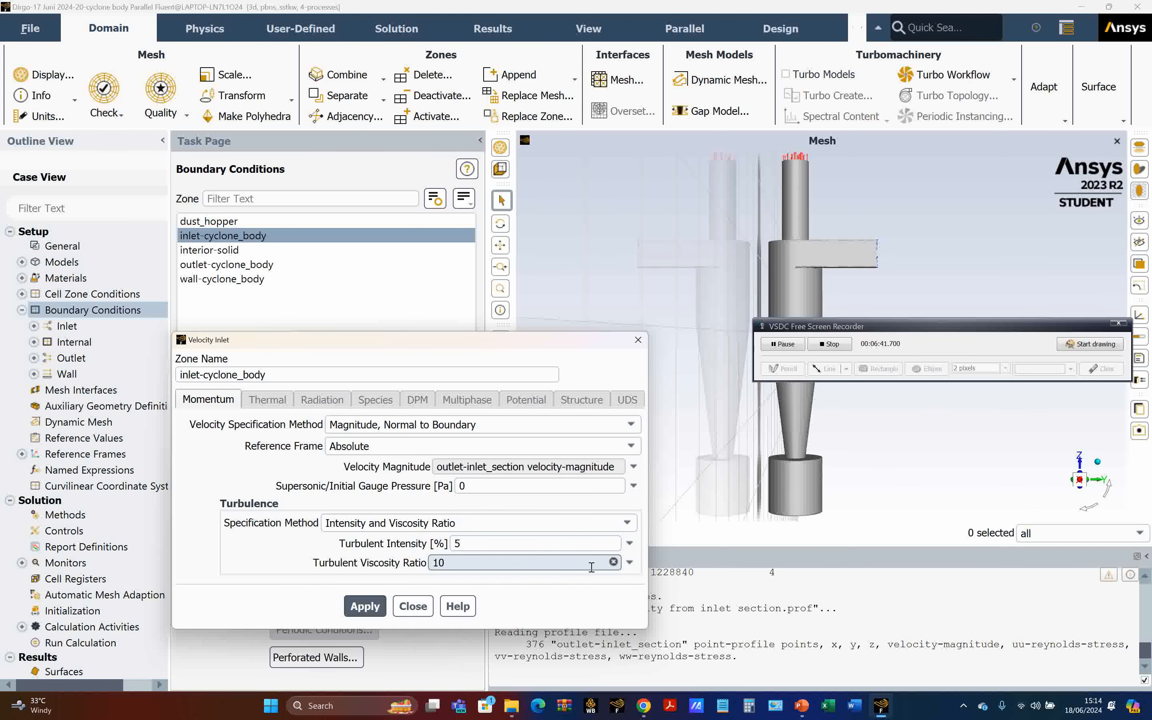
- Specify the inlet turbulence by Intensity and Hydraulic Diameter, with 3.7118 % intensity and 0.08706 m diameter, and apply the inlet settings
drag(463, 547, 446, 554)
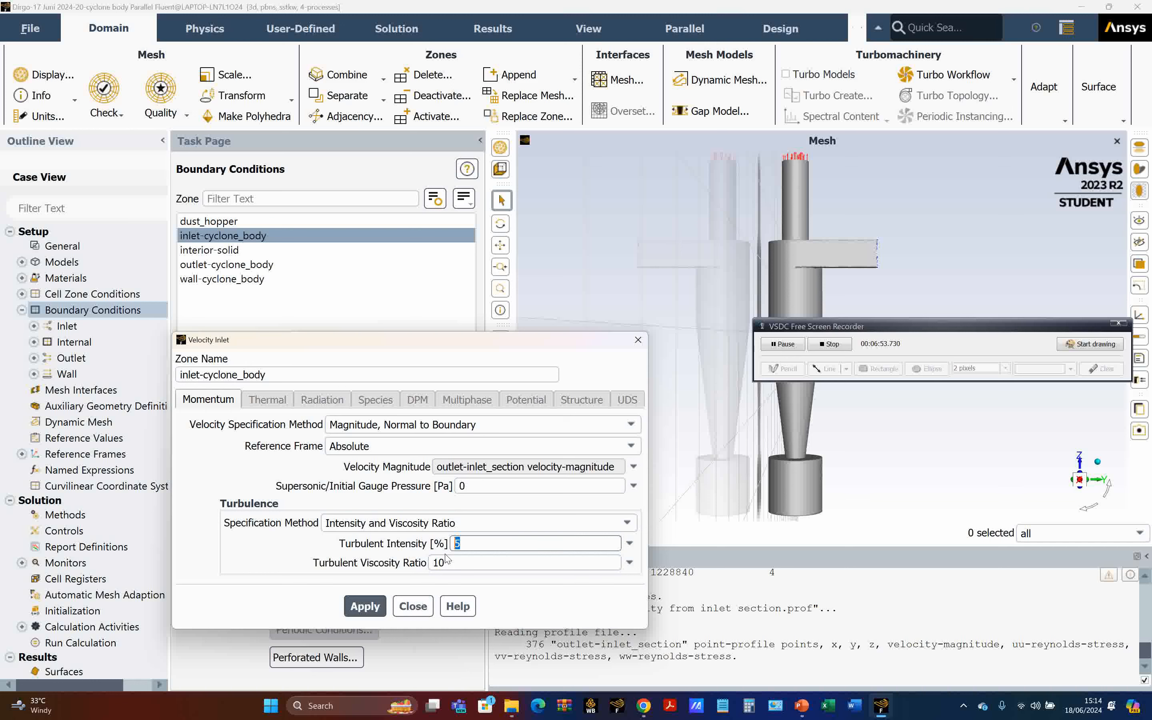
text(3.7118)
click(453, 526)
click(453, 577)
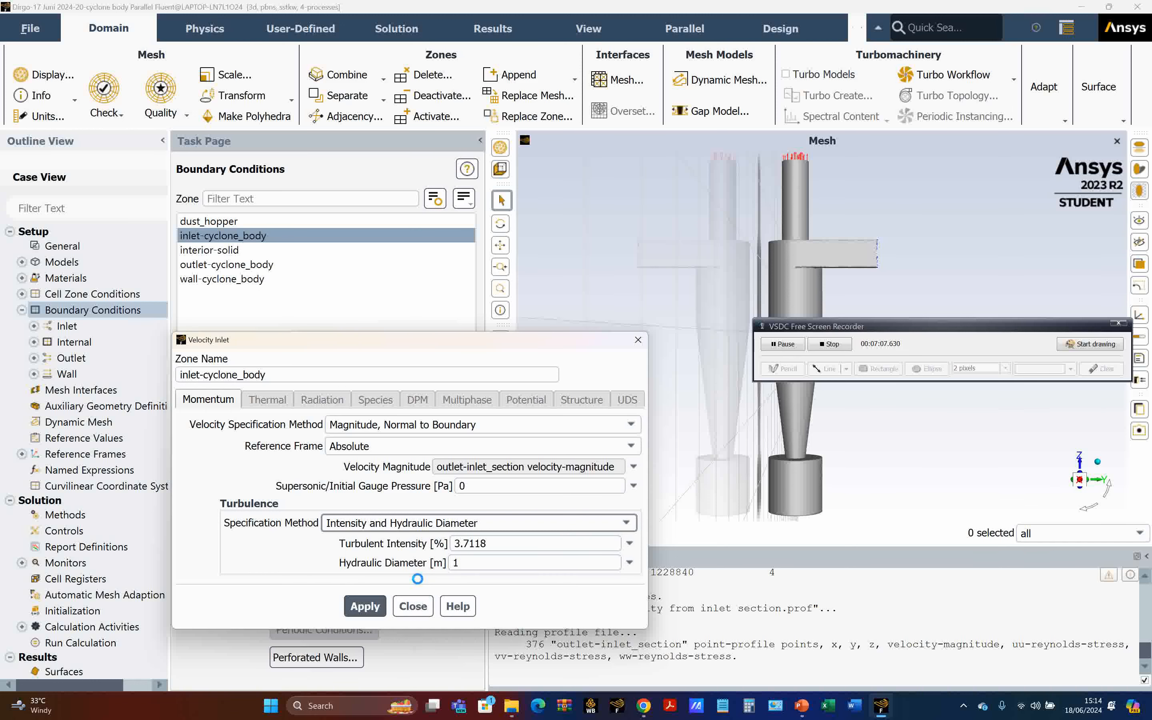
double_click(456, 562)
text(0)
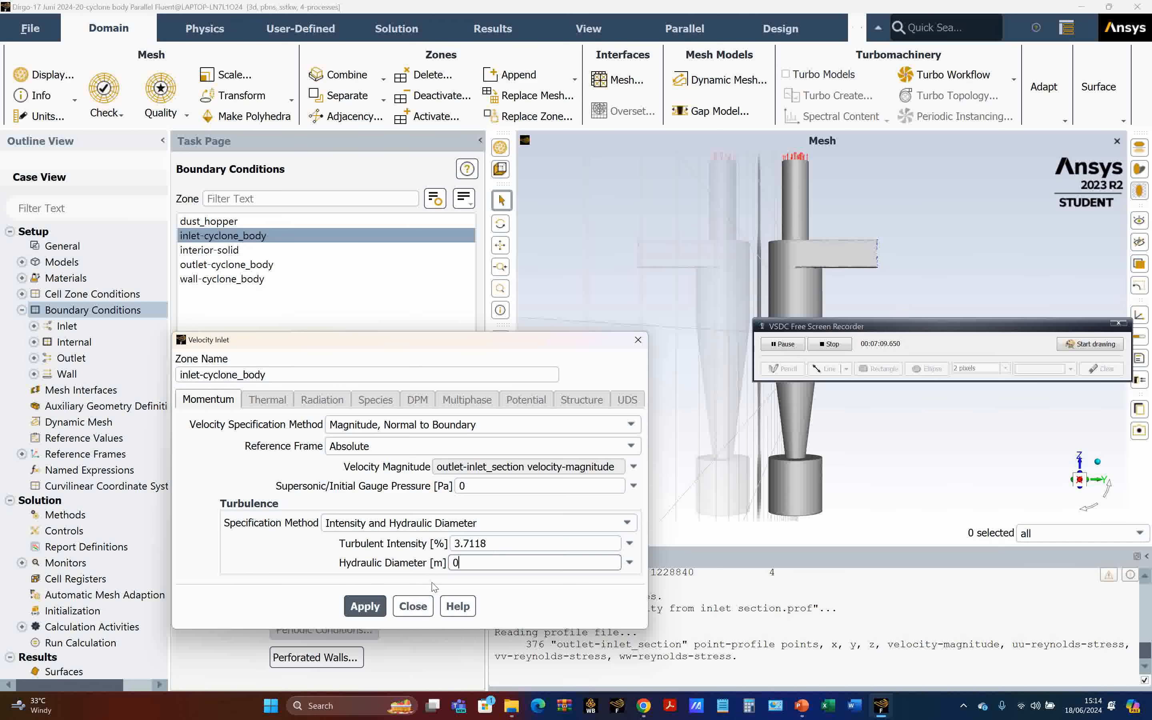
text(.08706)
click(365, 605)
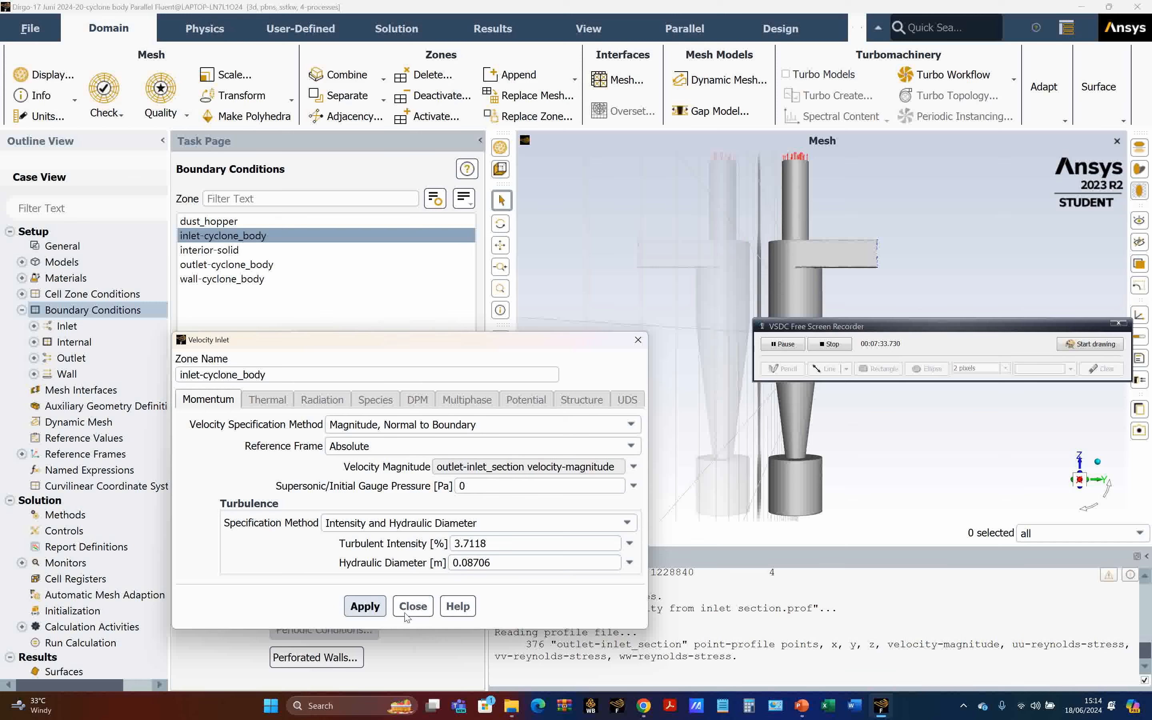
click(421, 607)
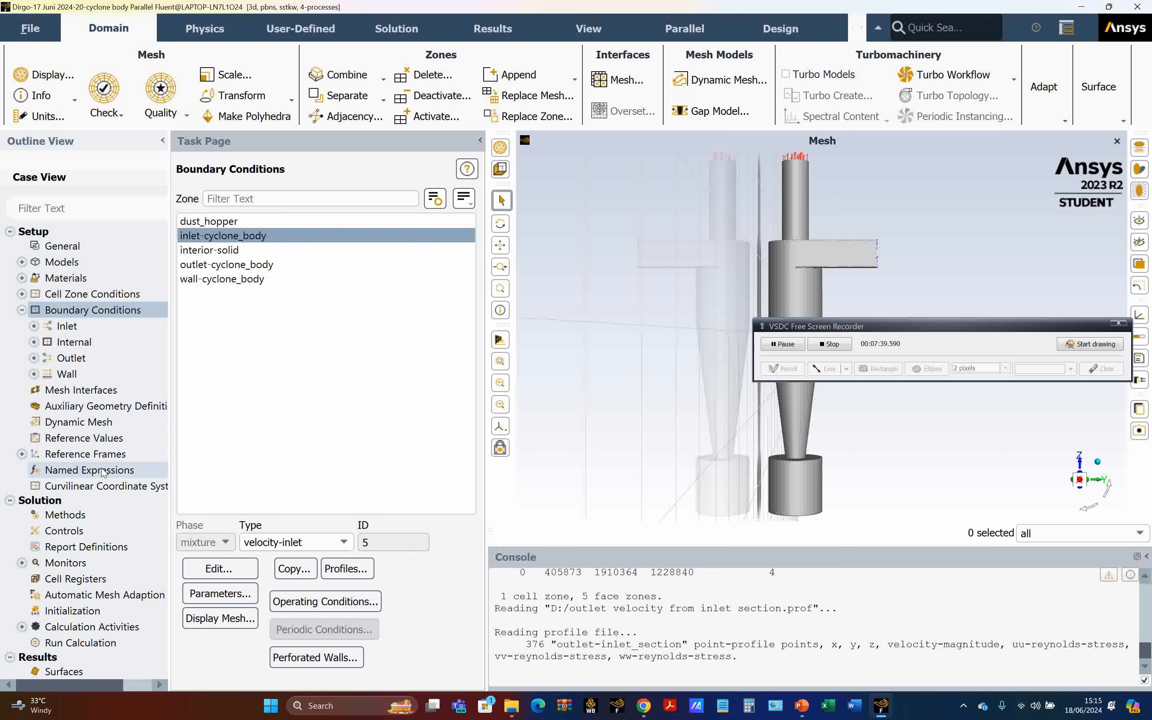
- Set the solution methods to the SIMPLEC pressure-velocity coupling scheme and PRESTO! pressure discretization
scroll(103, 472, down, 1)
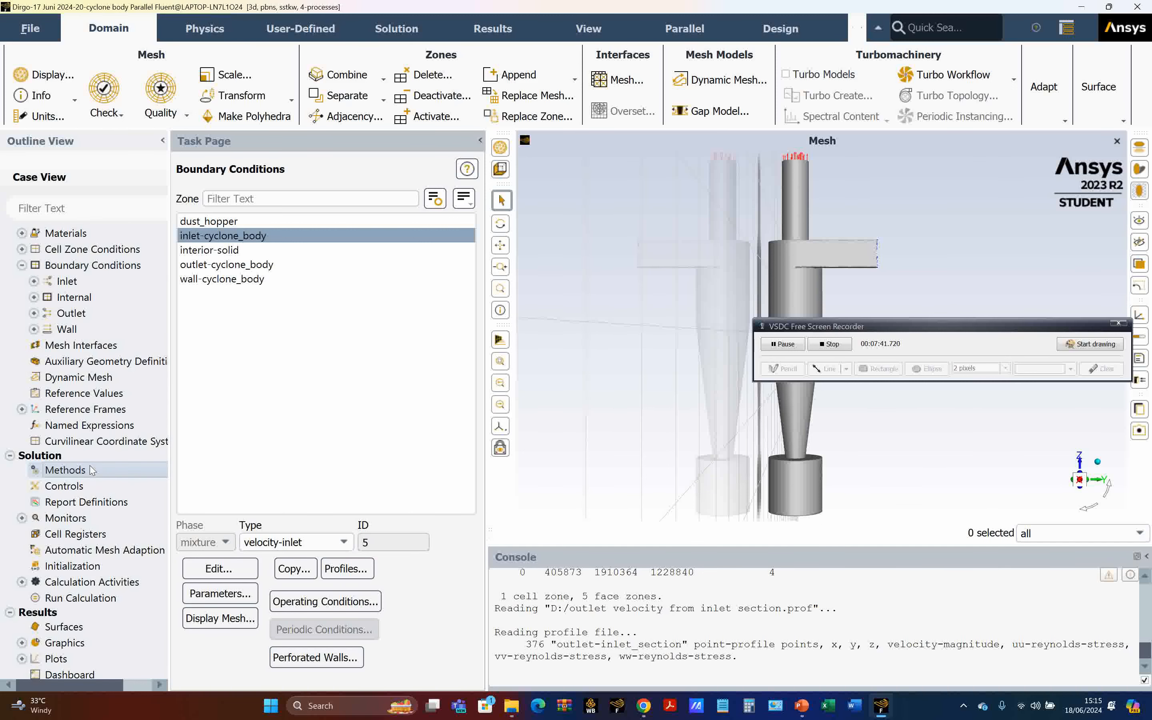
click(92, 470)
click(268, 225)
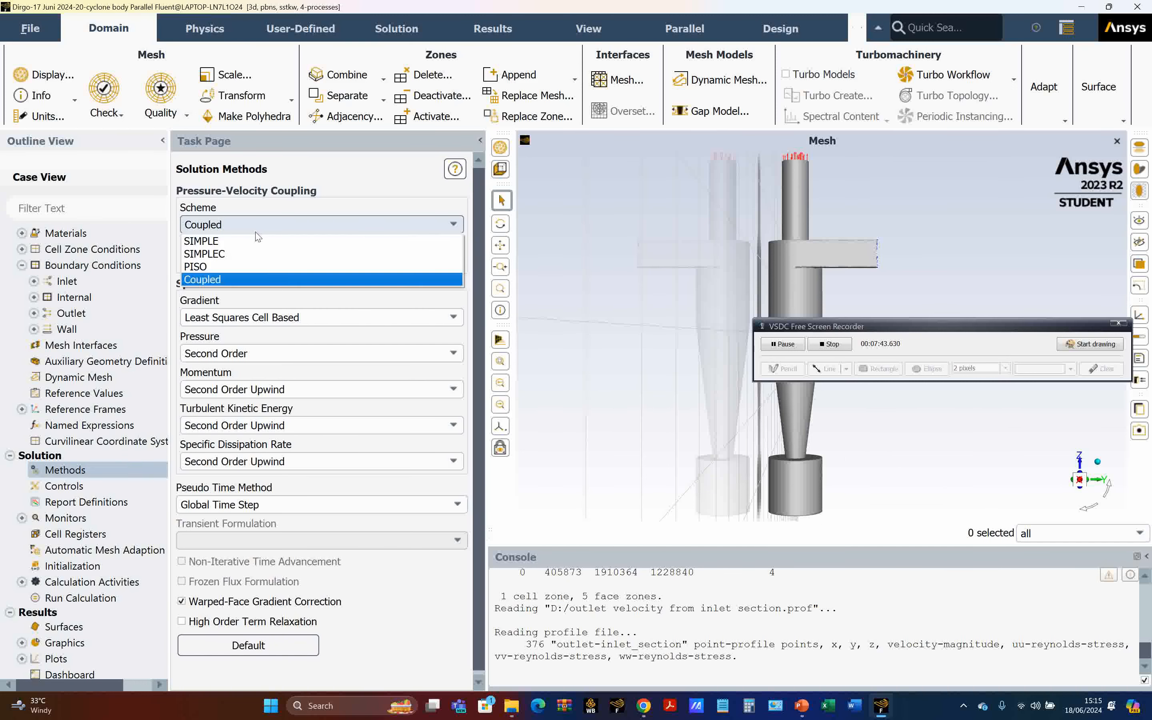
click(243, 254)
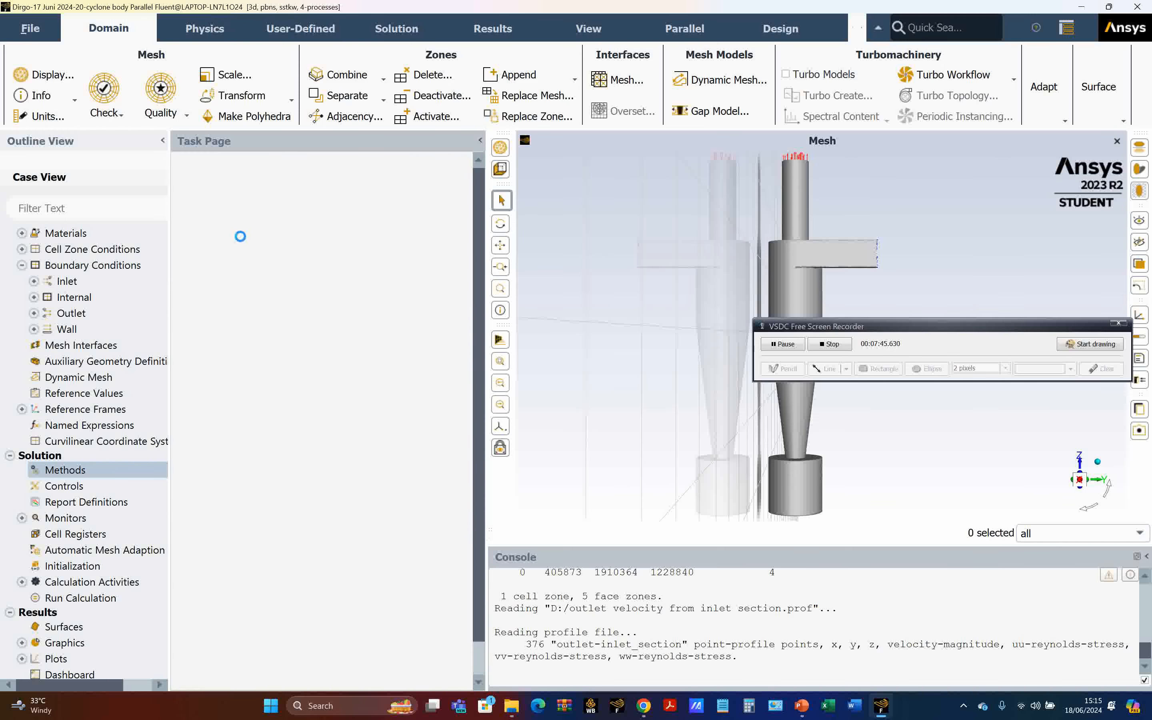
click(243, 387)
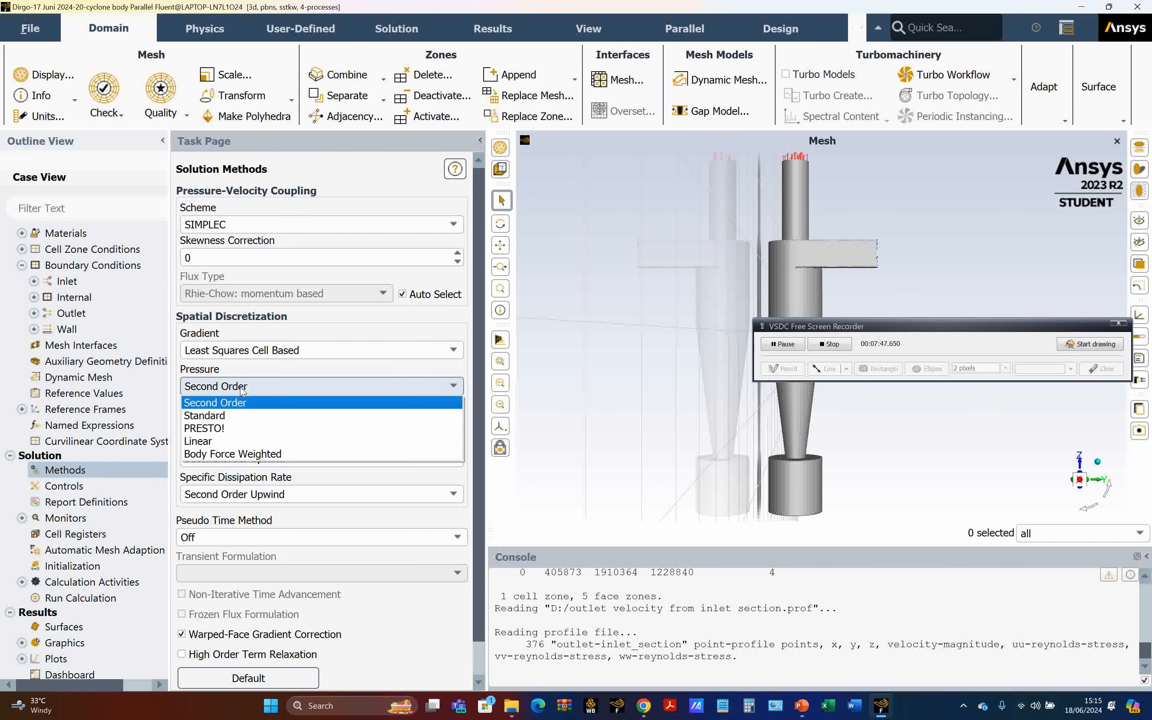
click(222, 427)
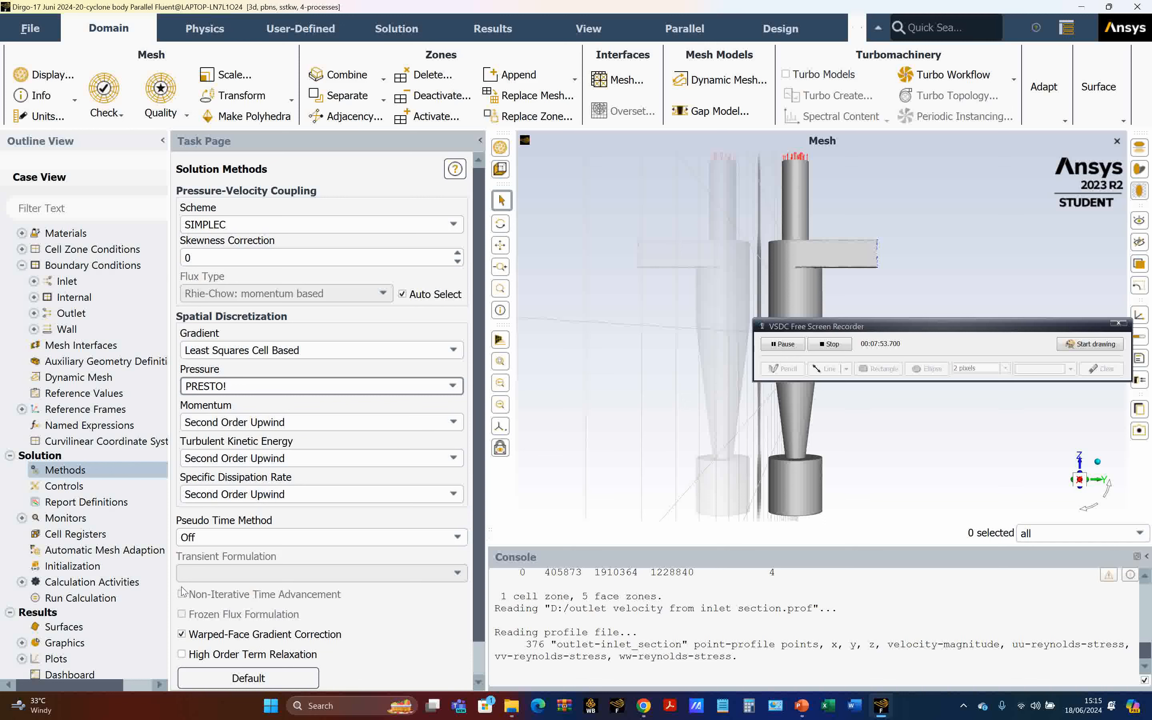
- Set the absolute convergence criterion of the continuity residual to 0.00001 and apply the residual monitor settings
click(90, 486)
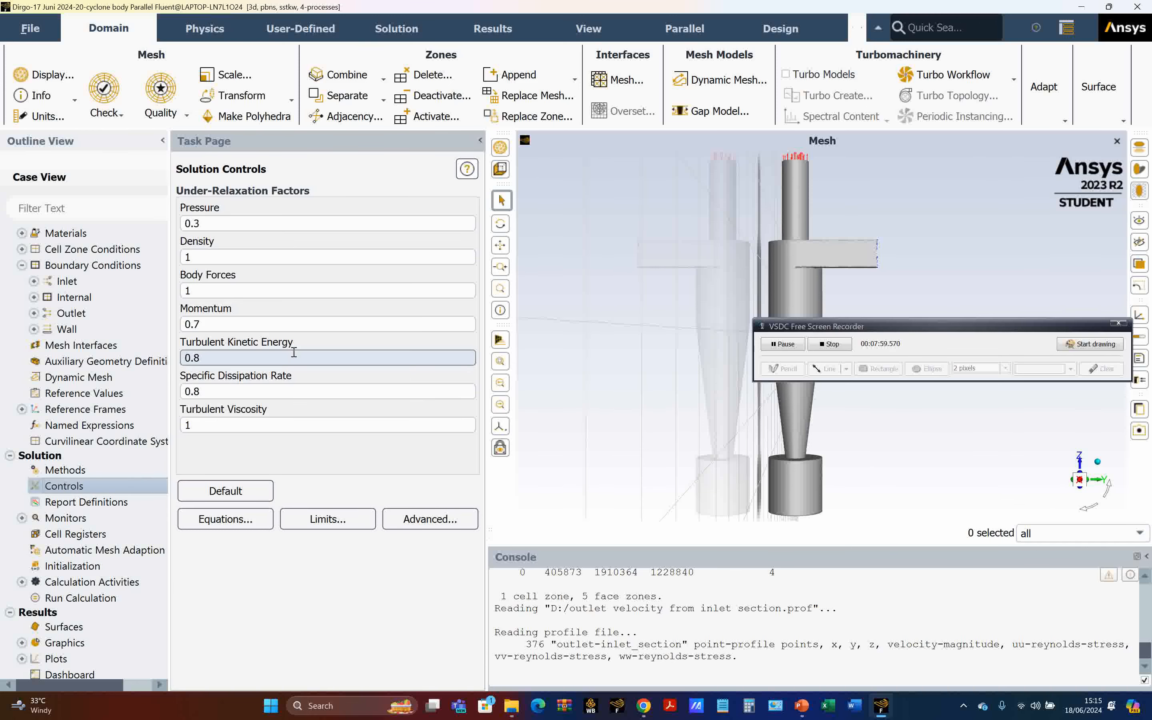
scroll(16, 458, down, 2)
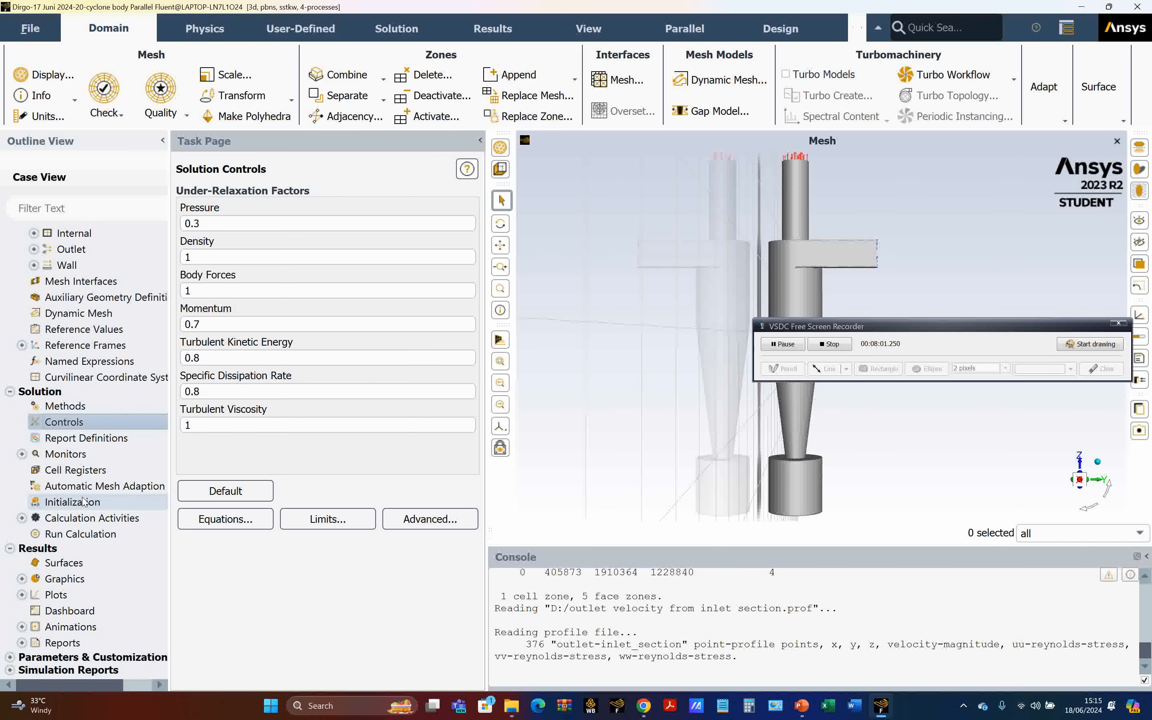
click(22, 454)
click(76, 470)
double_click(76, 471)
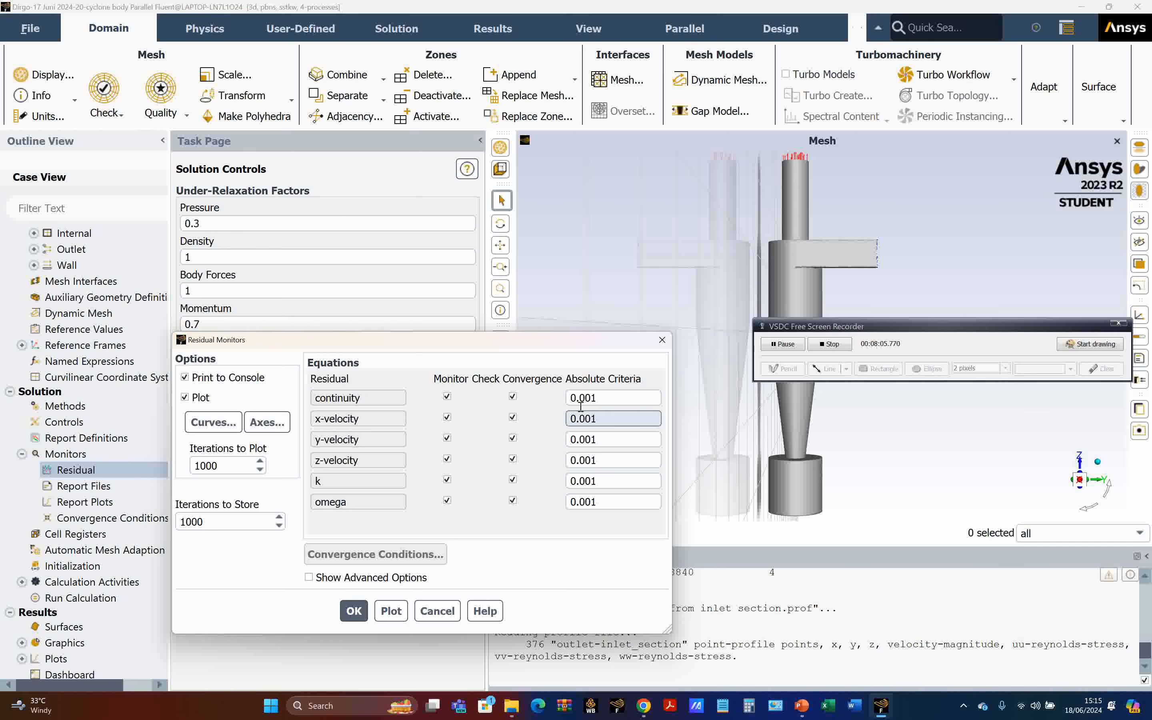
text(00)
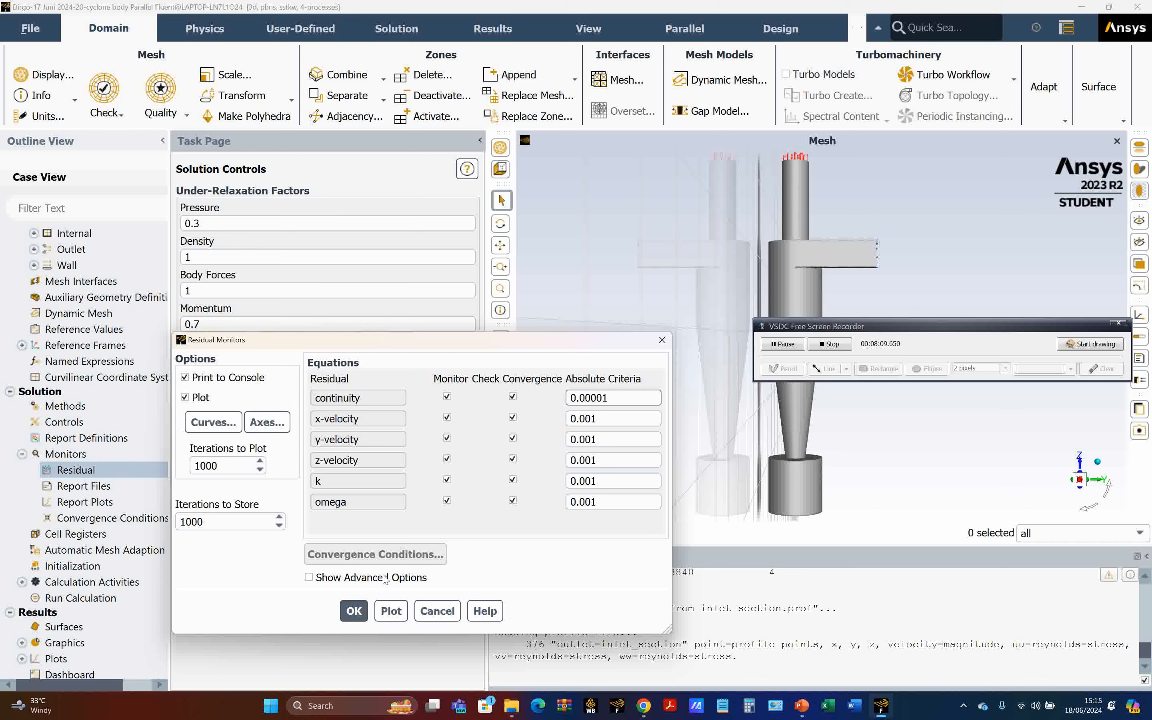
click(354, 611)
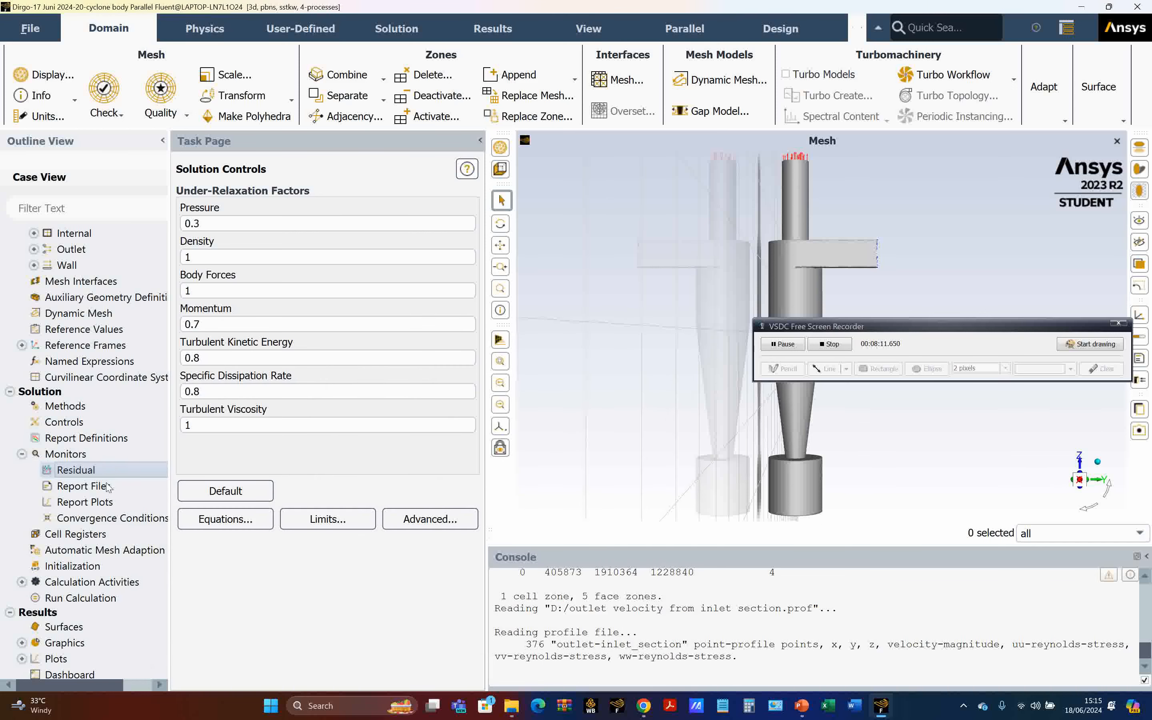
- Within a new report plot, create the area-weighted average static pressure report "press-in" on inlet-cyclone_body, without a report file
click(109, 504)
double_click(108, 503)
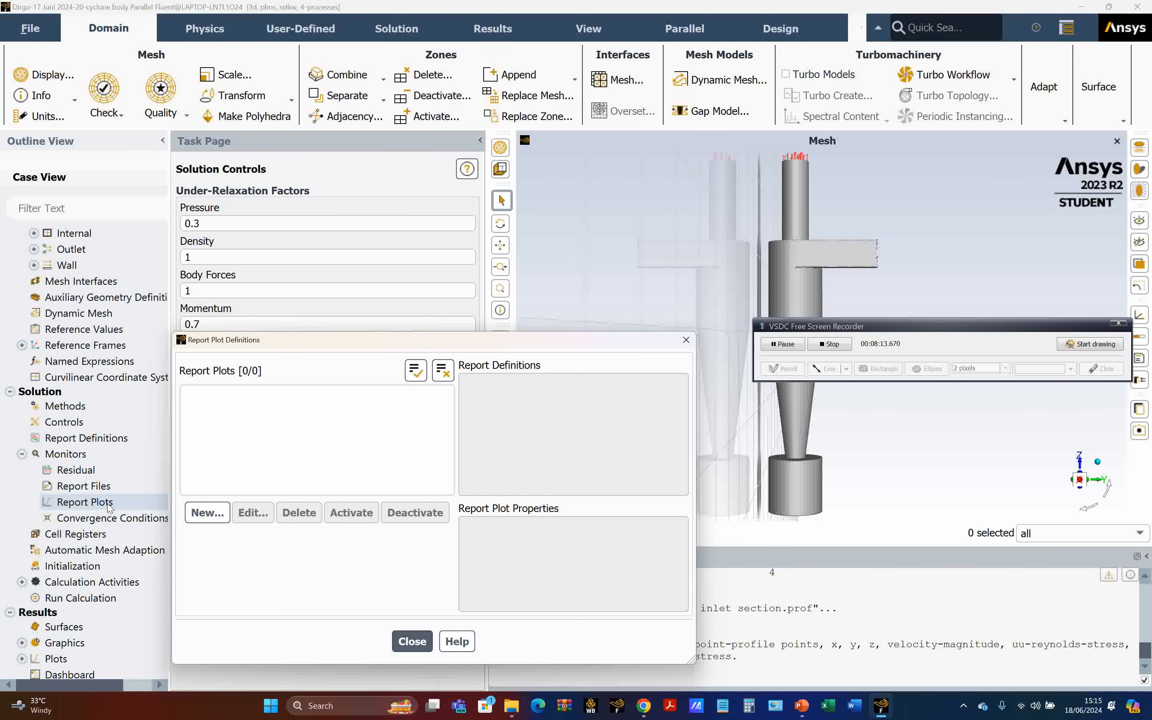
click(208, 512)
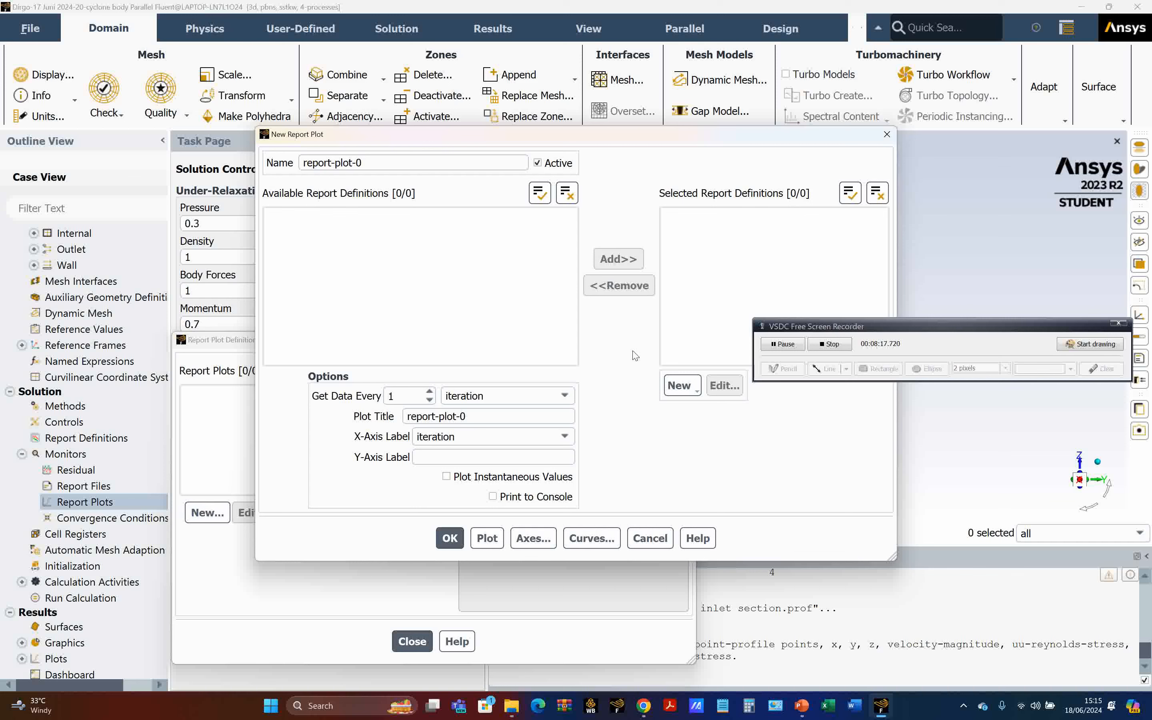
click(681, 385)
mouse_move(709, 404)
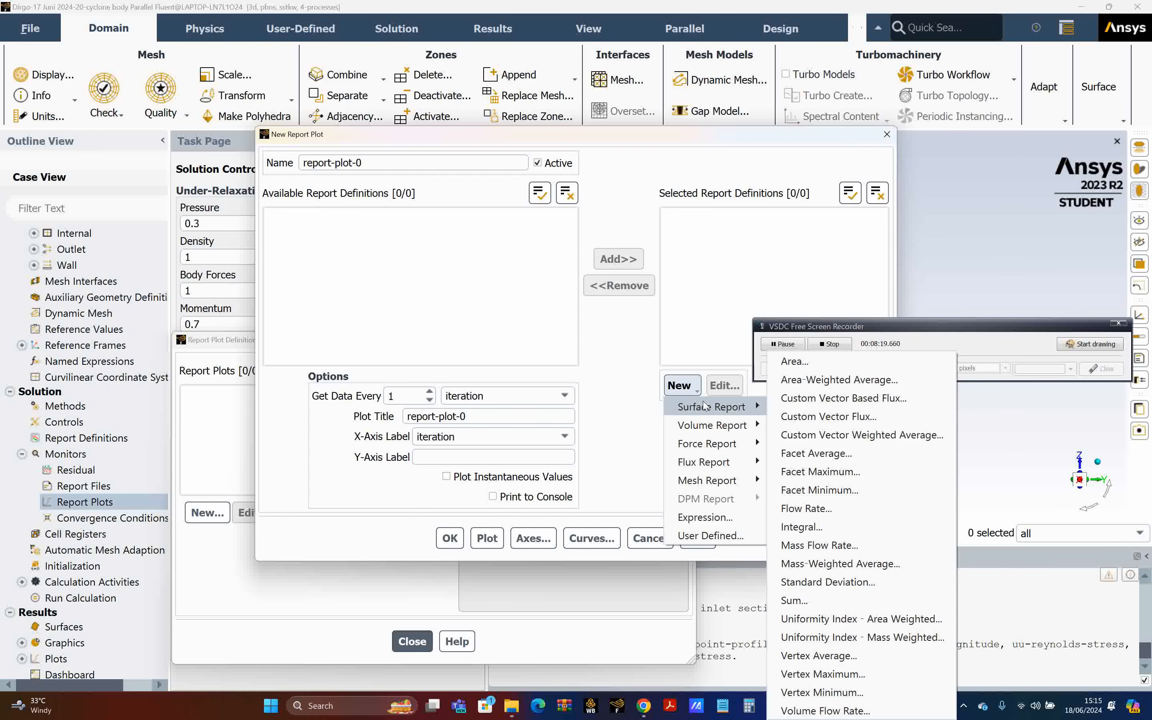
click(810, 379)
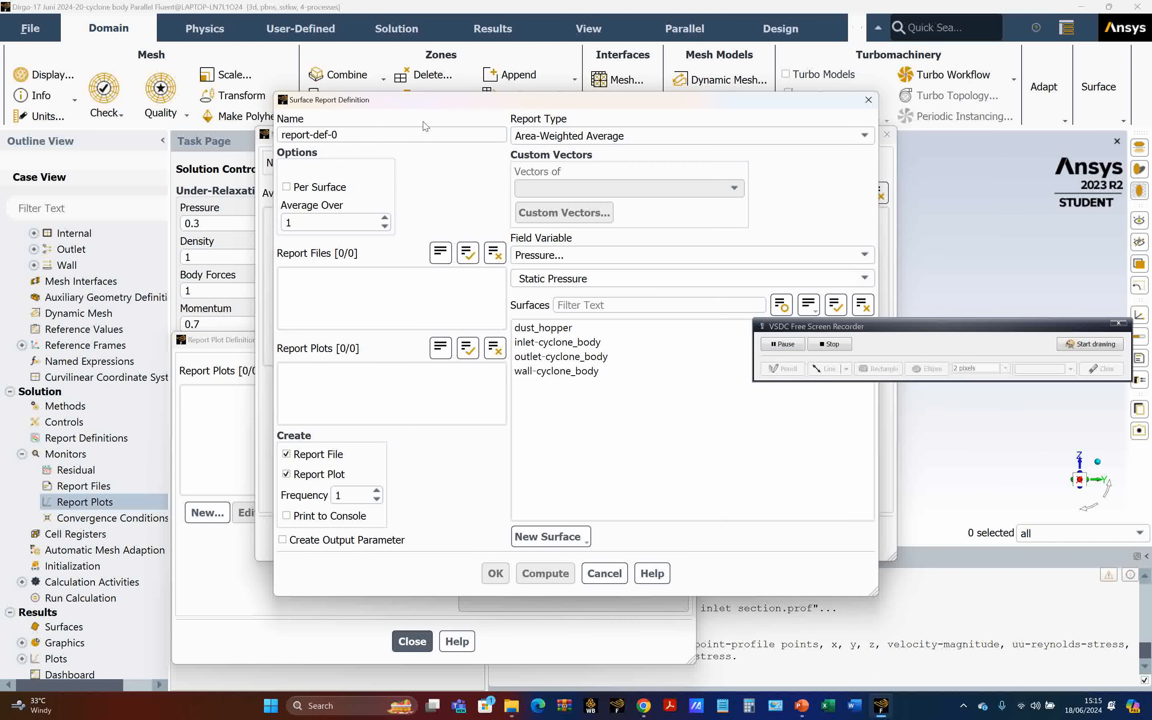
drag(372, 130, 233, 142)
text(press-in)
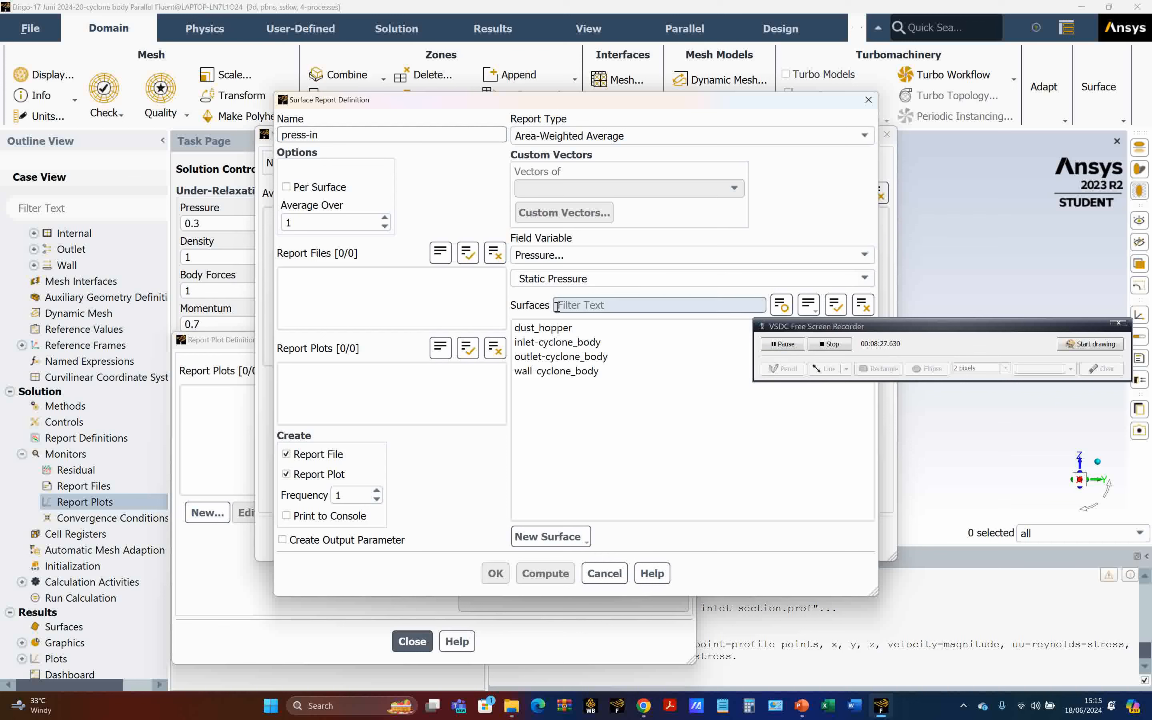
click(566, 342)
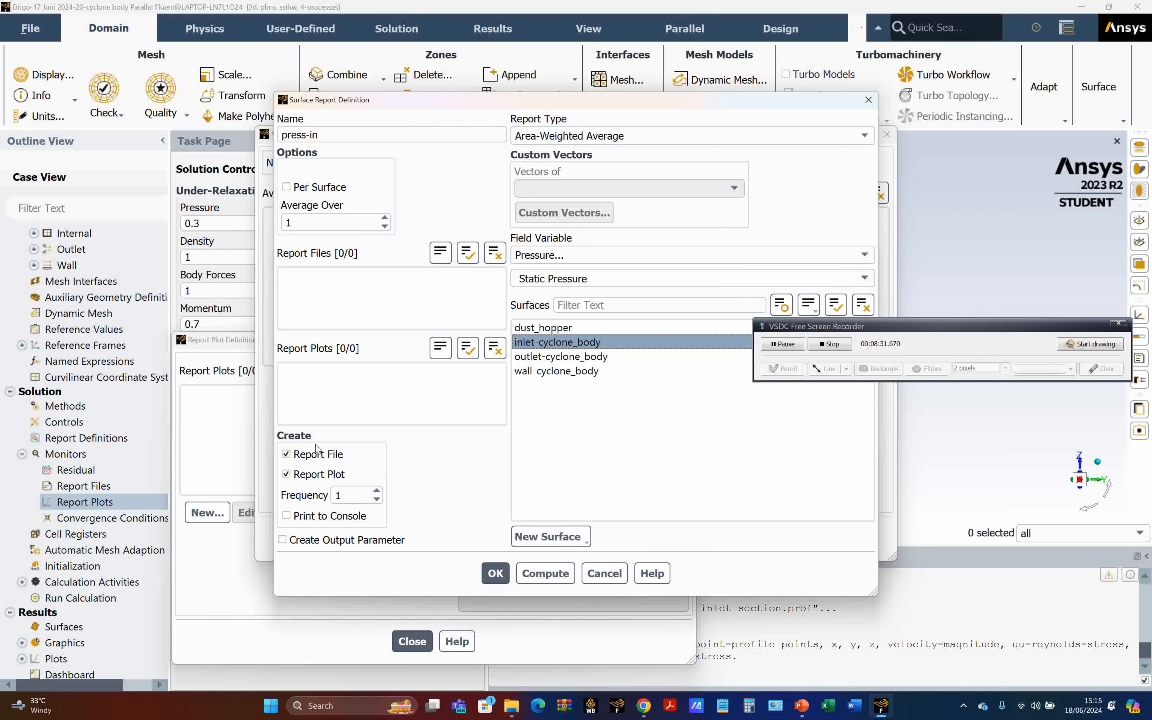
click(308, 458)
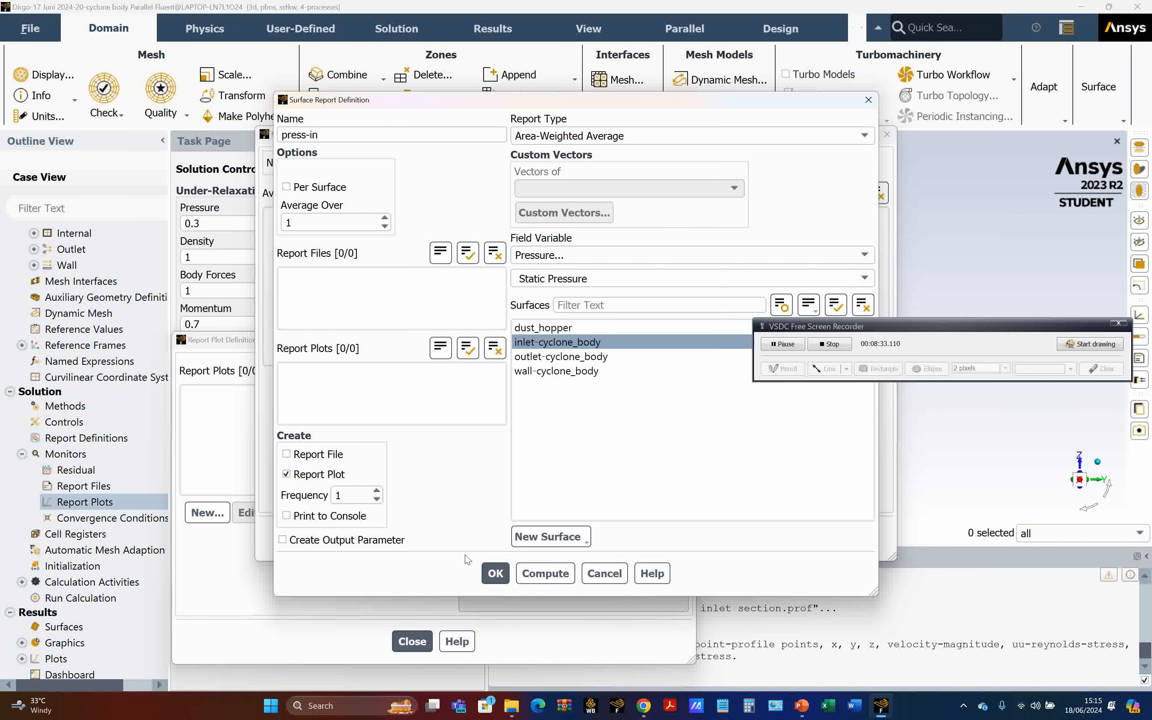
click(494, 573)
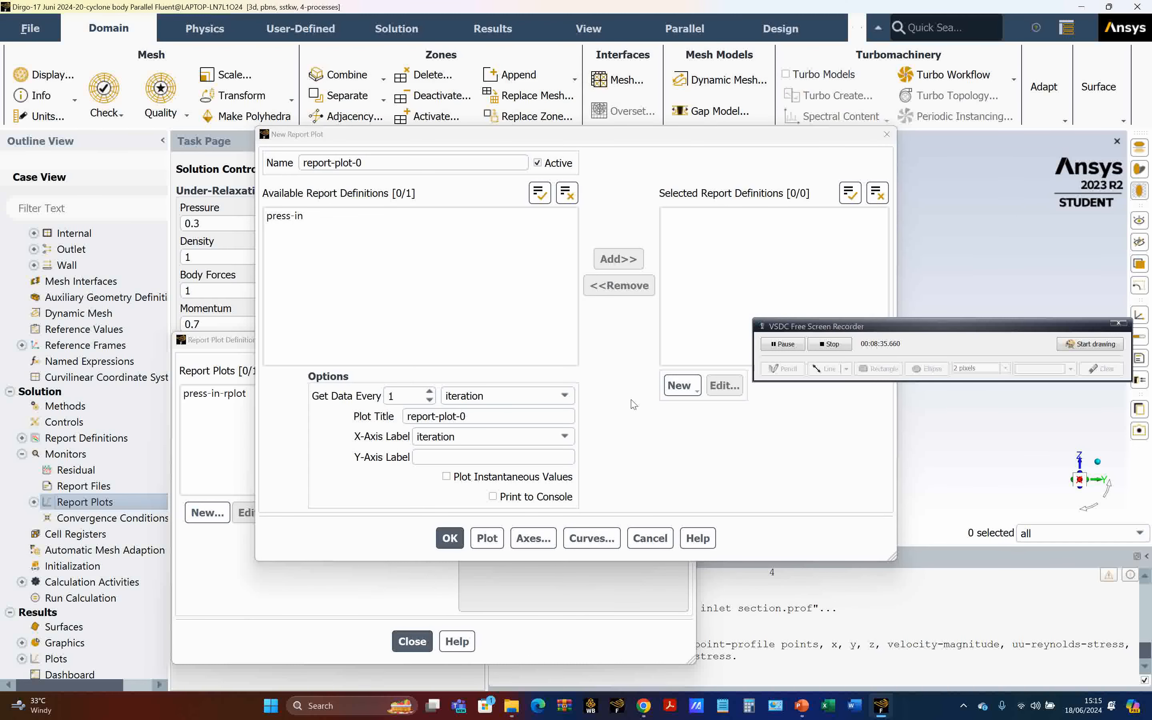
- Create the area-weighted average static pressure report "press-out" on outlet-cyclone_body, without a report file
click(679, 388)
mouse_move(711, 406)
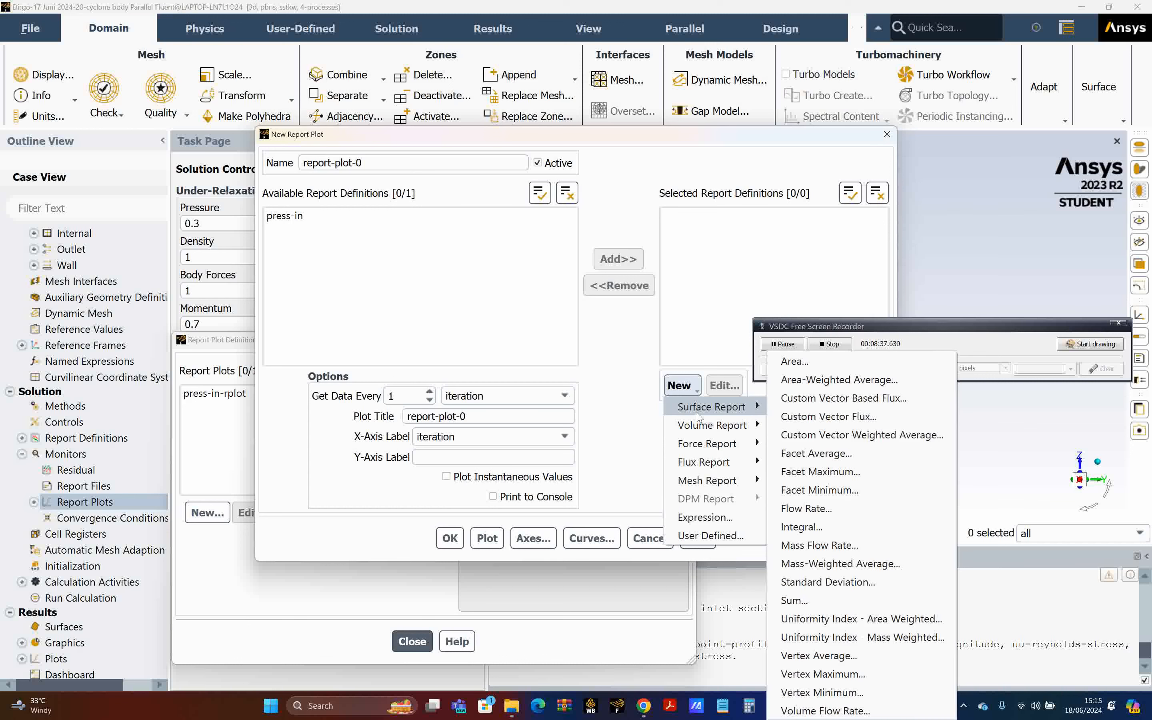
click(819, 380)
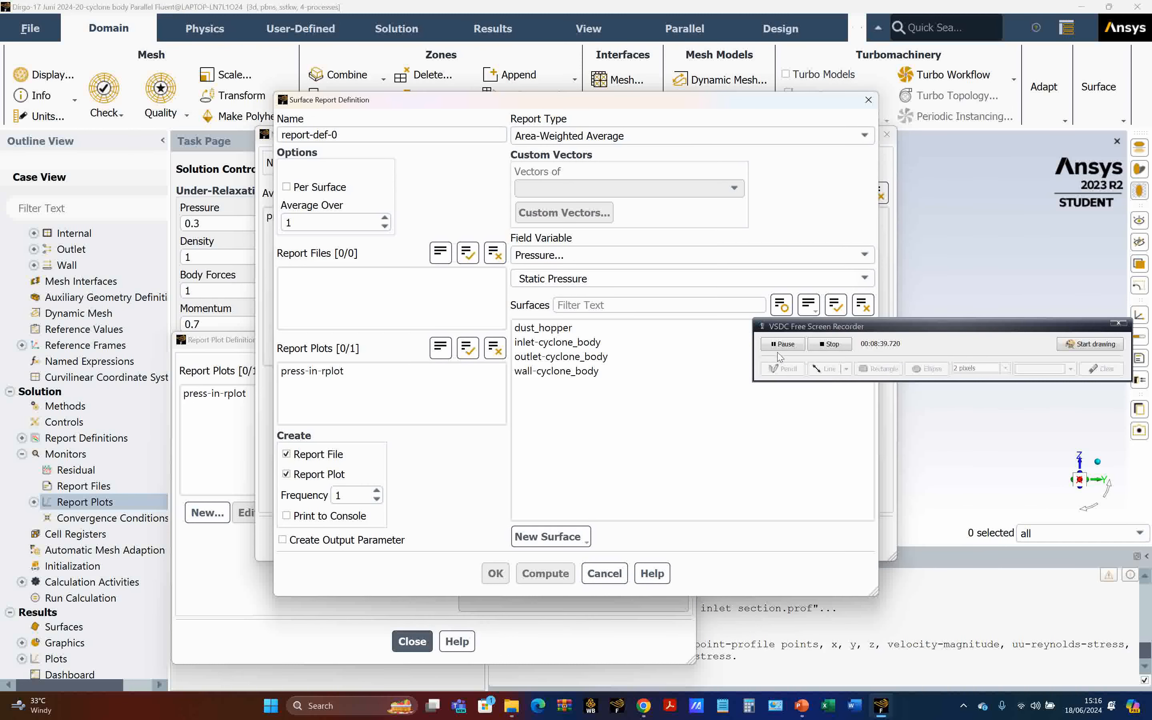
drag(373, 138, 237, 129)
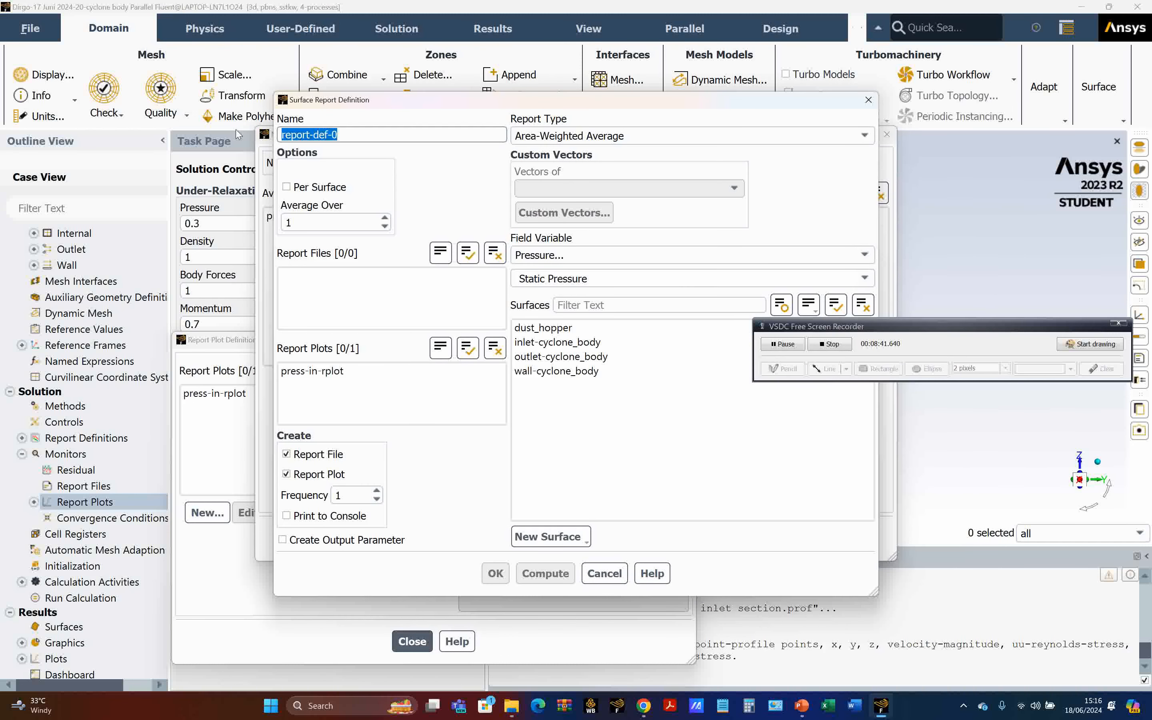
text(pr)
click(307, 454)
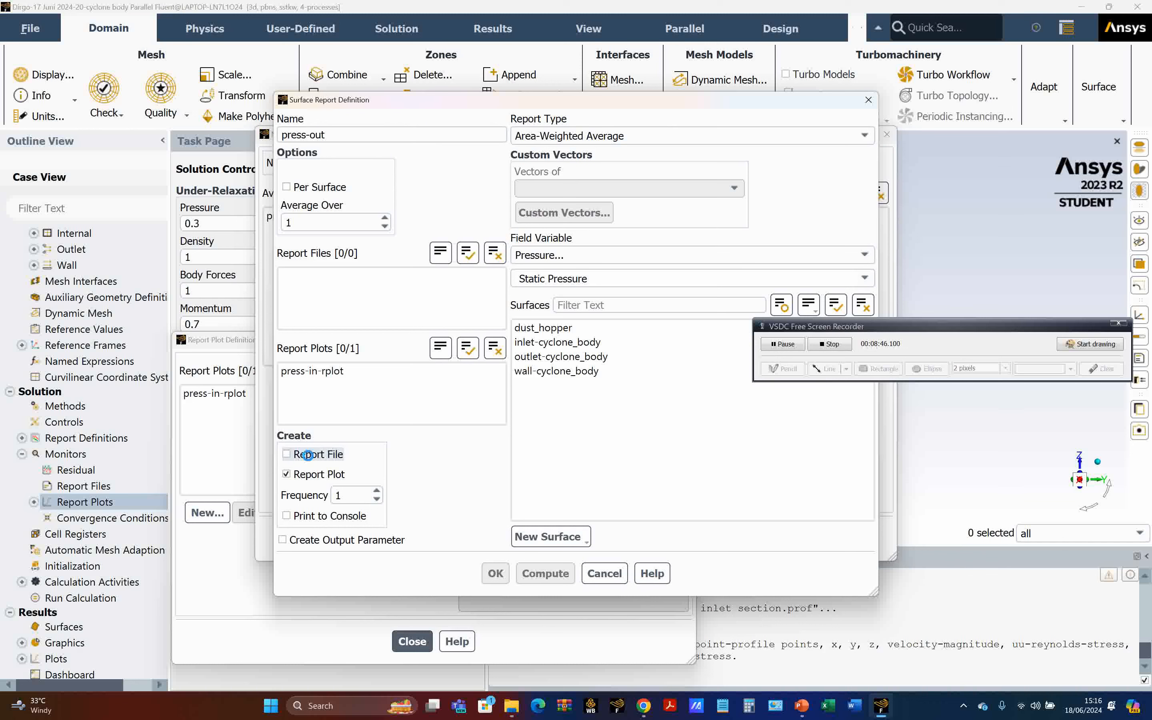
click(548, 357)
click(547, 357)
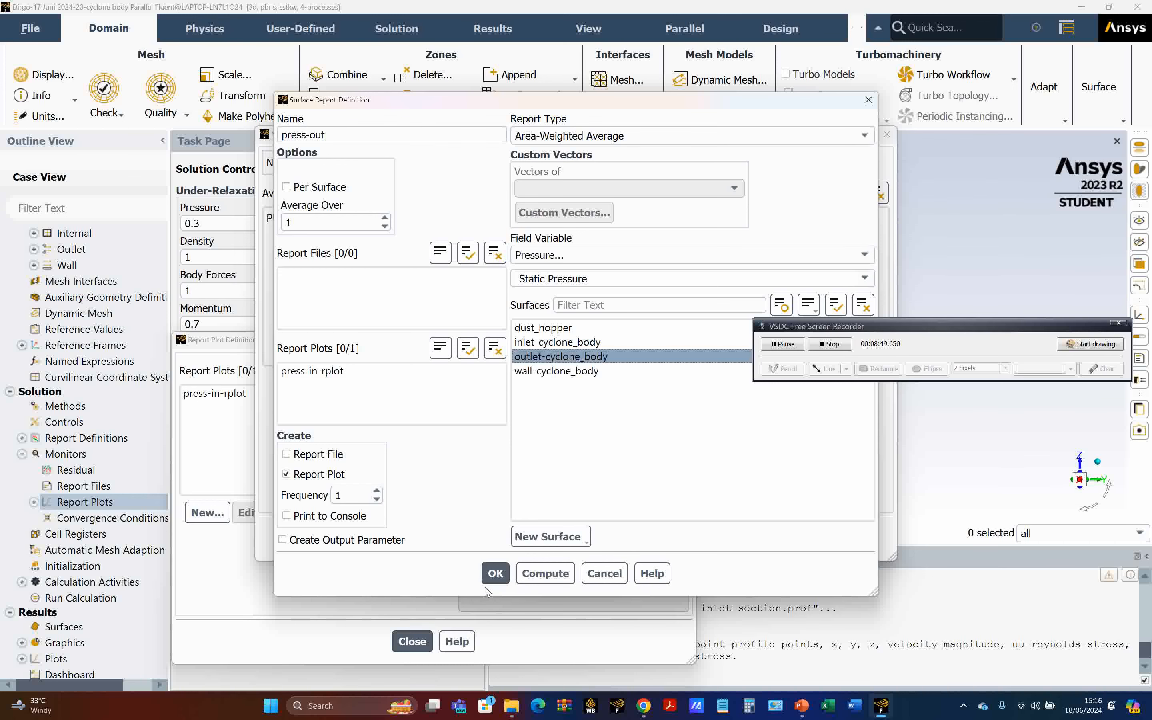
click(488, 572)
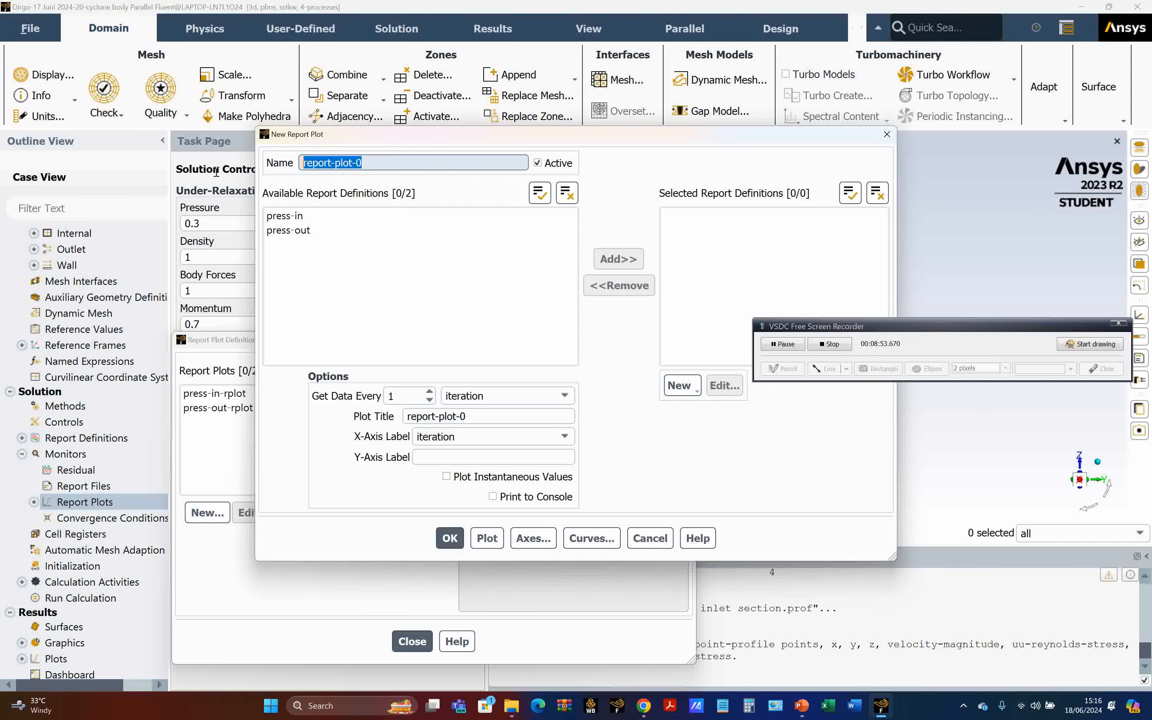
- Name and title the report plot "press", add press-in and press-out, label its Y-axis "pressure", enable console printing and create it
text(press)
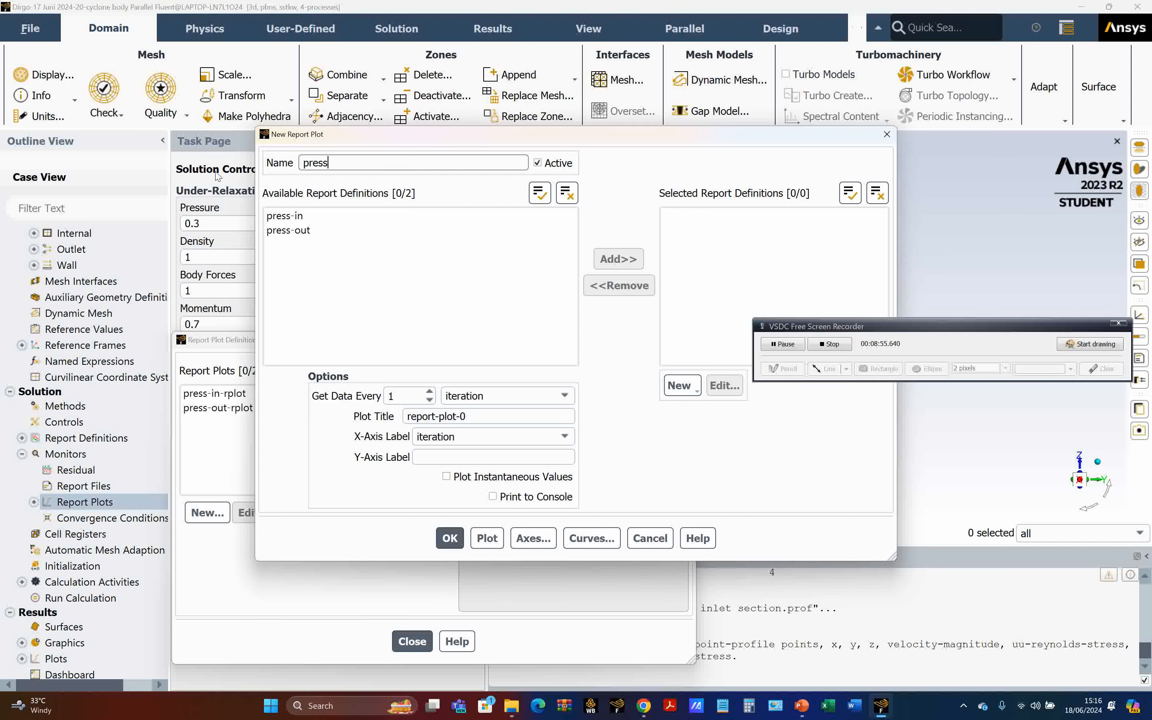
drag(486, 415, 368, 417)
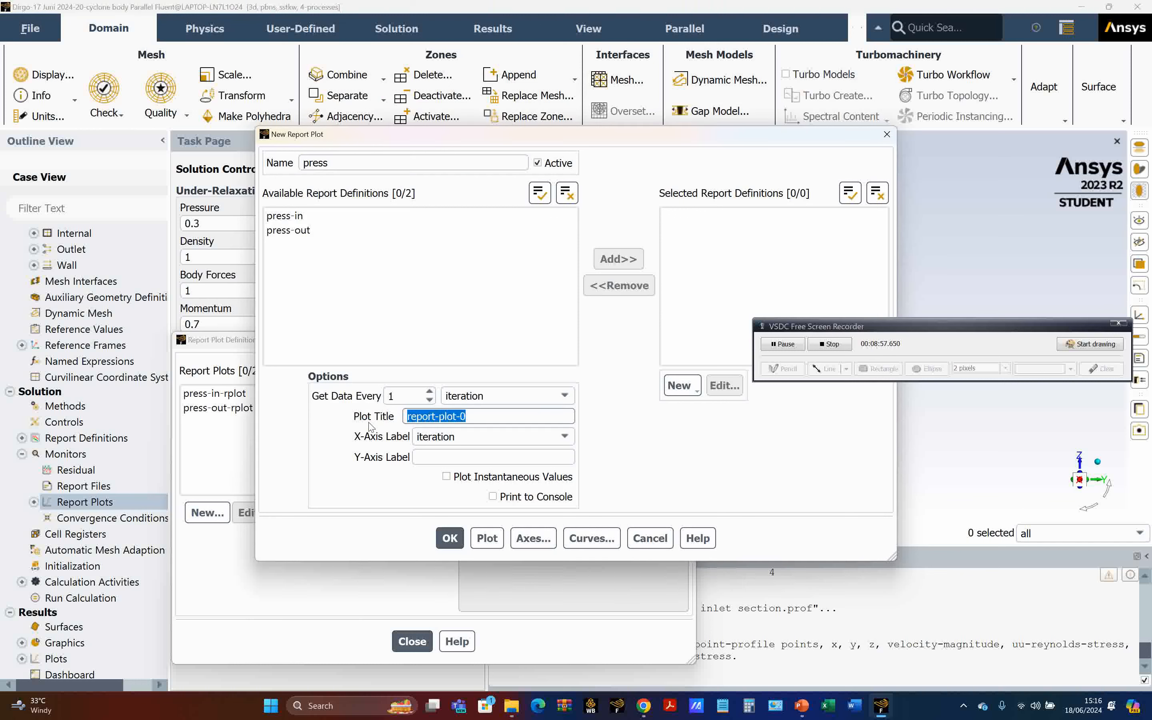
text(press)
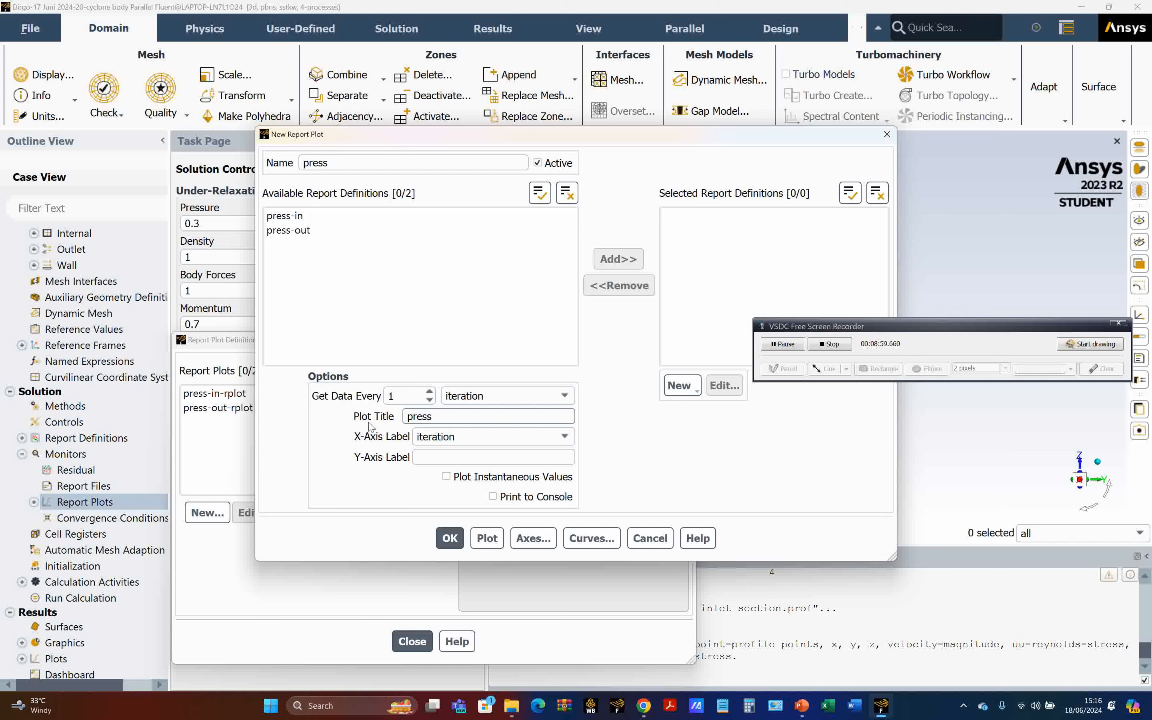
click(285, 216)
click(298, 230)
click(624, 259)
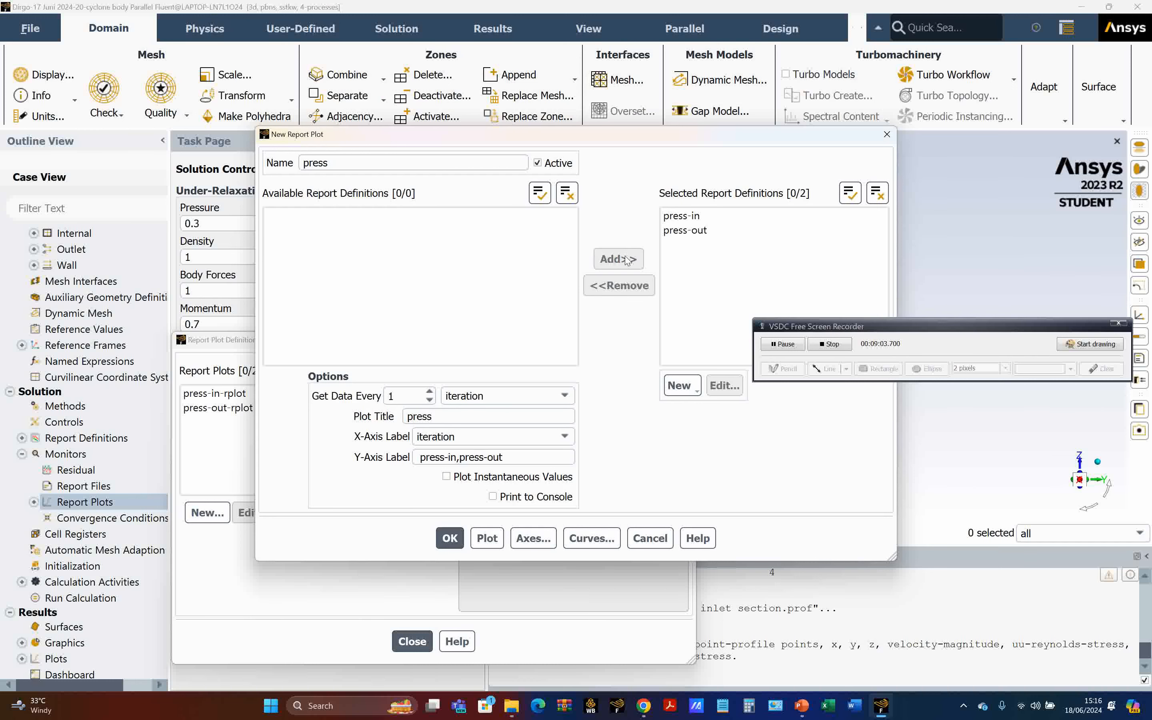
drag(523, 458, 388, 482)
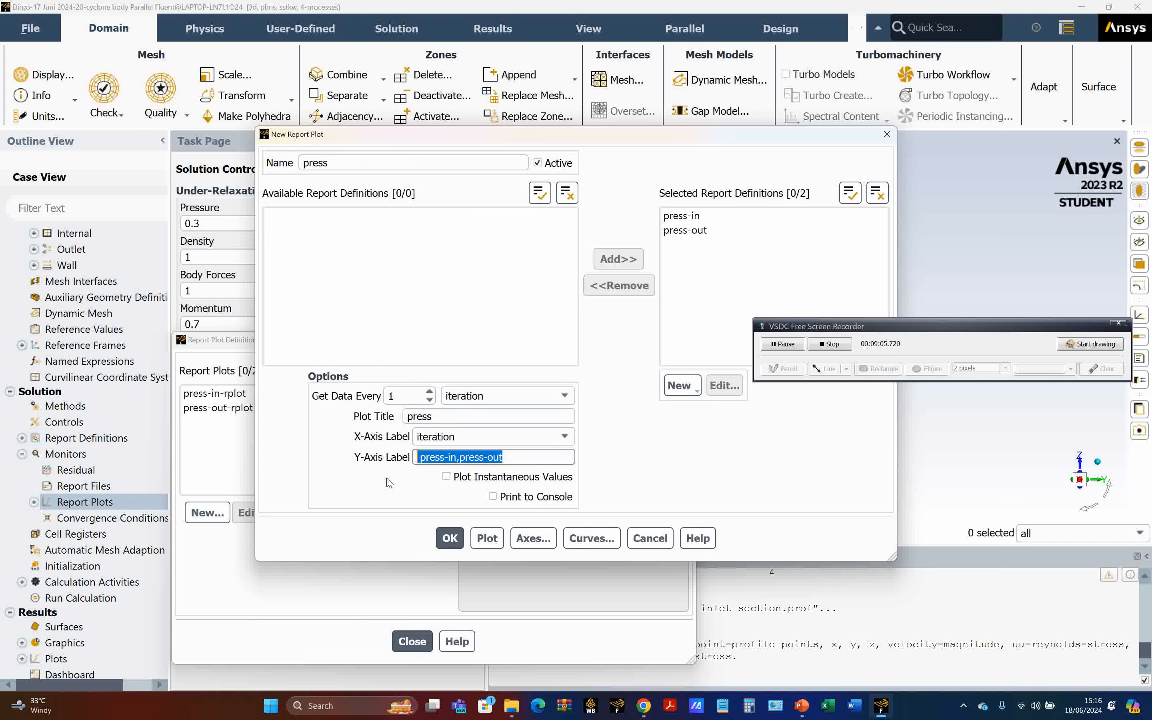
text(pressure)
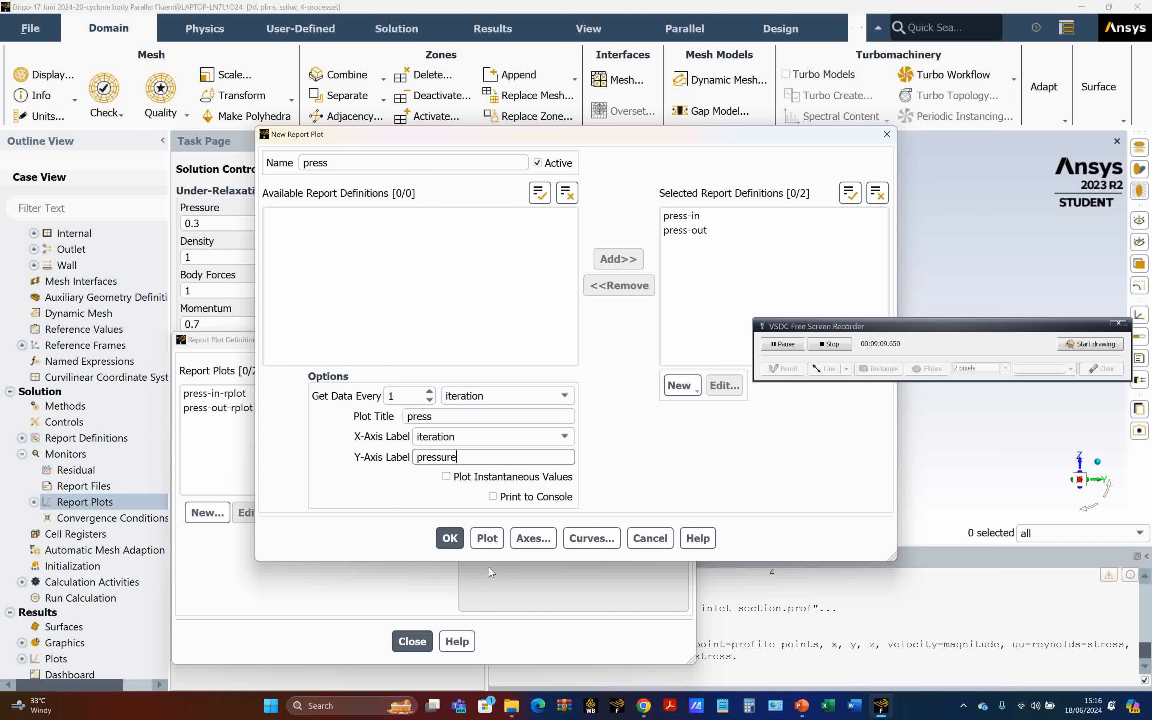
click(493, 497)
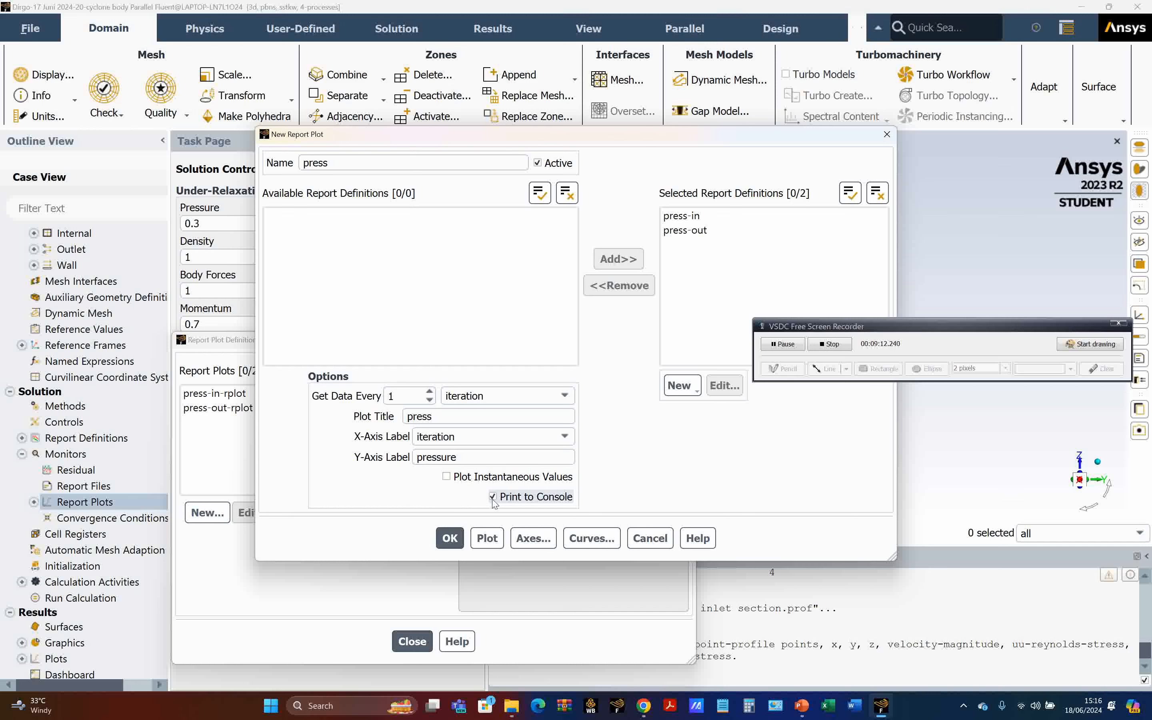
click(449, 539)
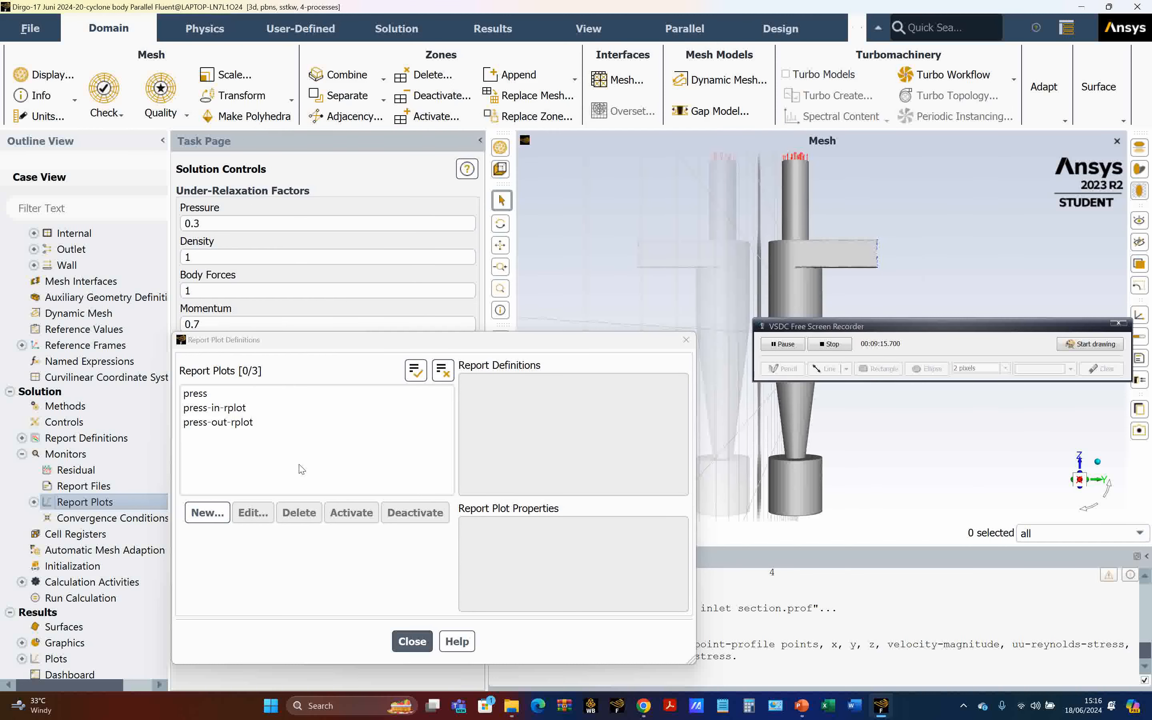
- Delete the separate report plots press-in-rplot and press-out-rplot and close the report plot definitions
click(233, 407)
click(296, 509)
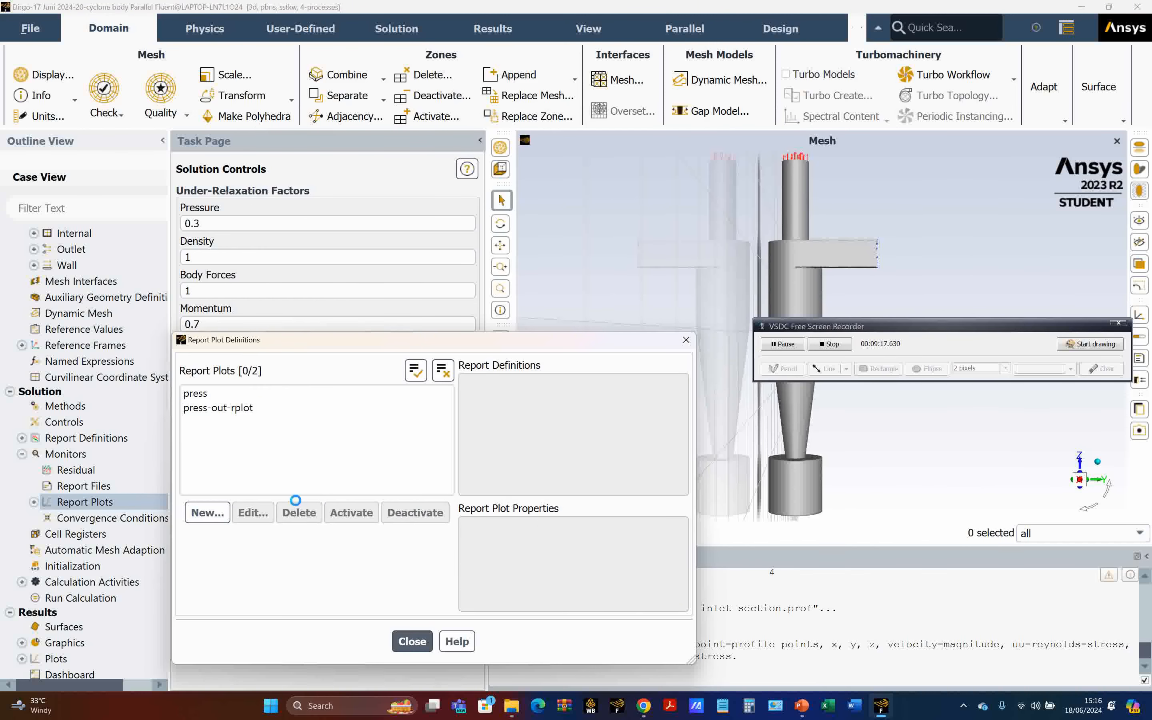
click(245, 408)
click(300, 511)
click(408, 642)
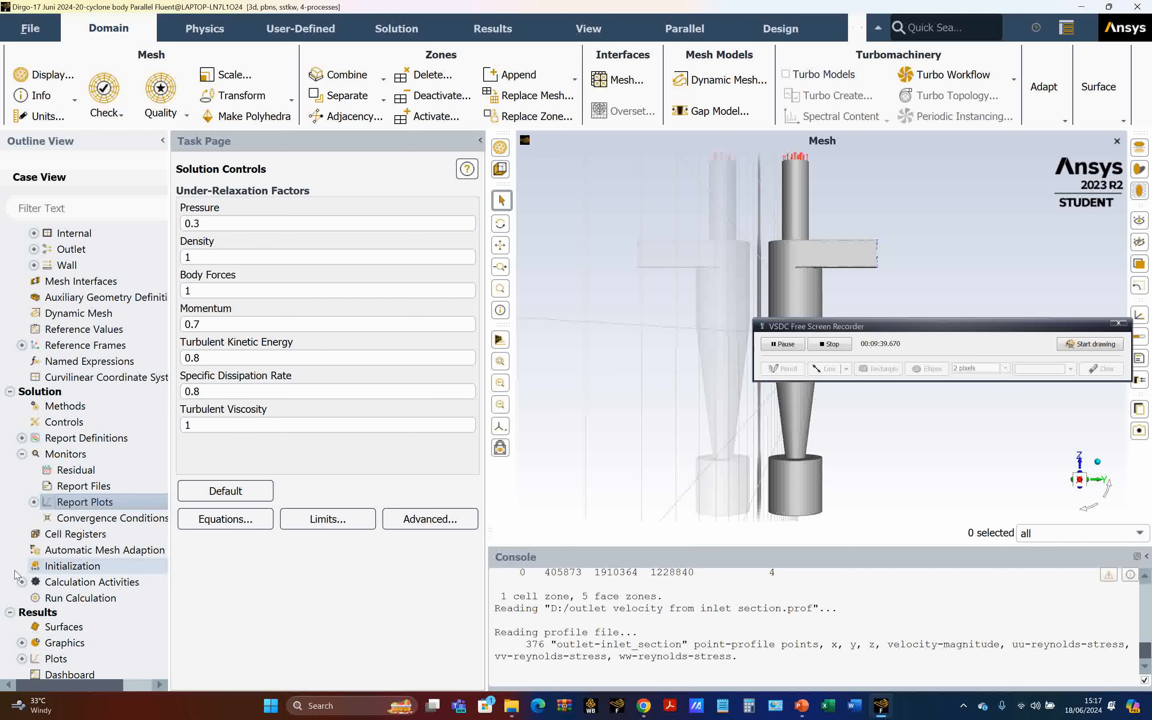
- Initialize the solution with Hybrid Initialization
click(73, 567)
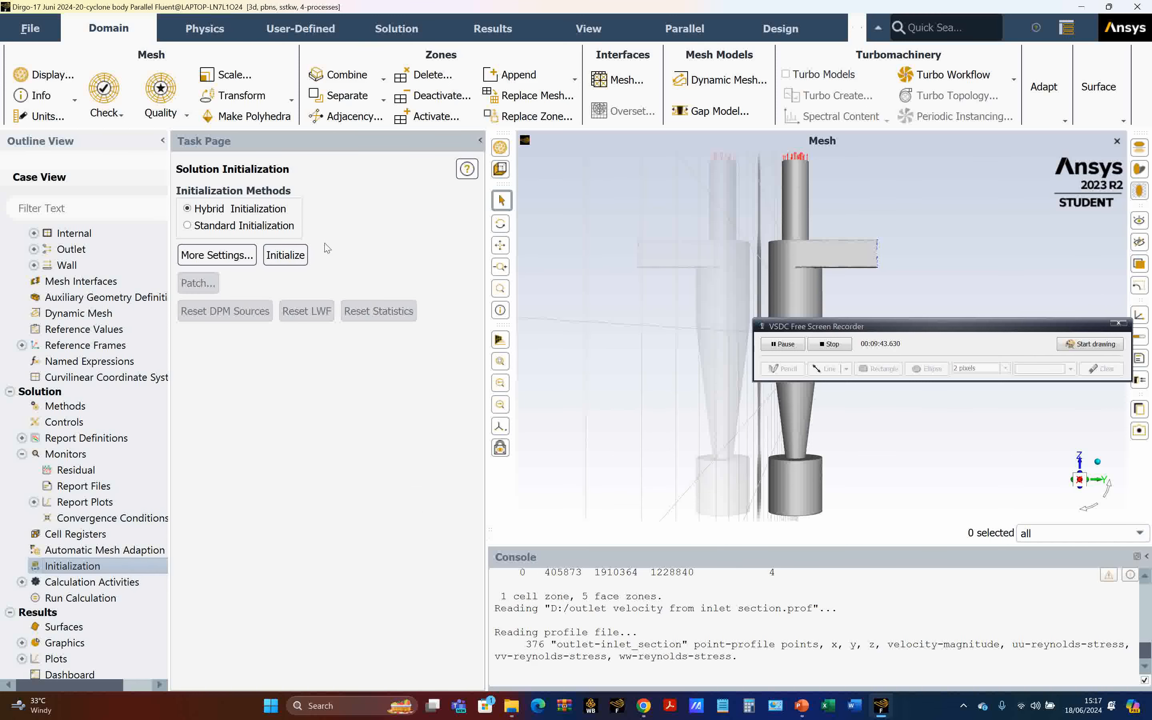
click(294, 255)
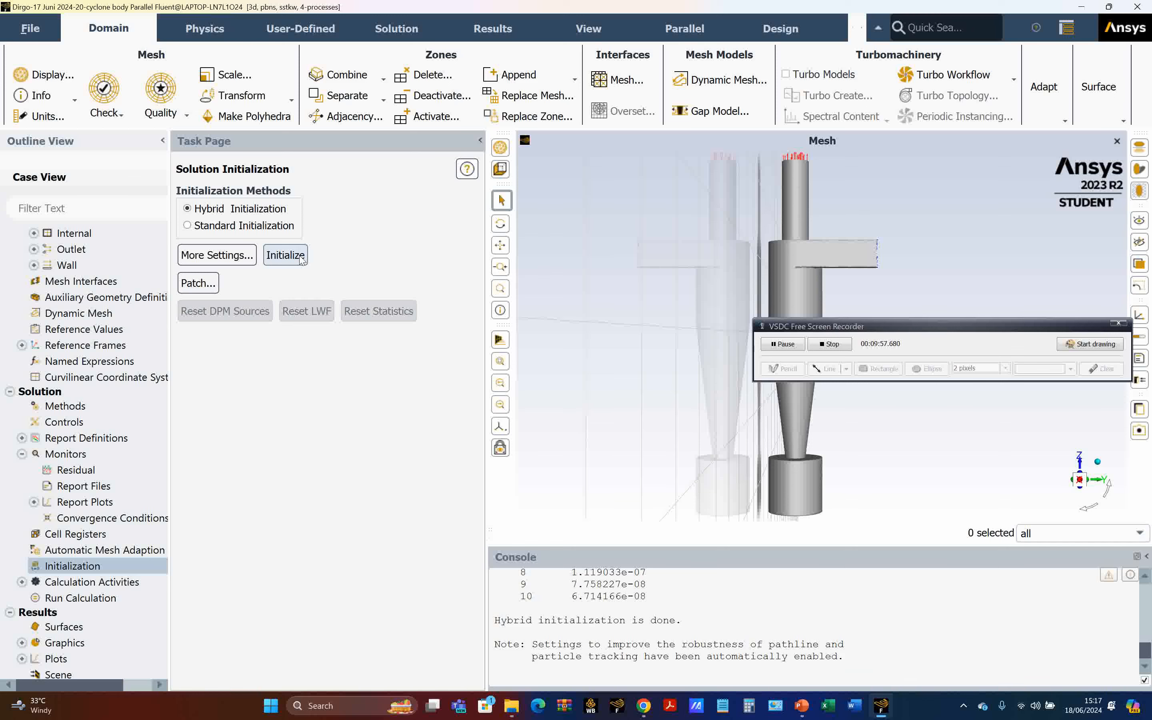
- Set autosave to every 100 iterations with case files saved each time, retaining only the most recent files with a maximum of 2
click(30, 28)
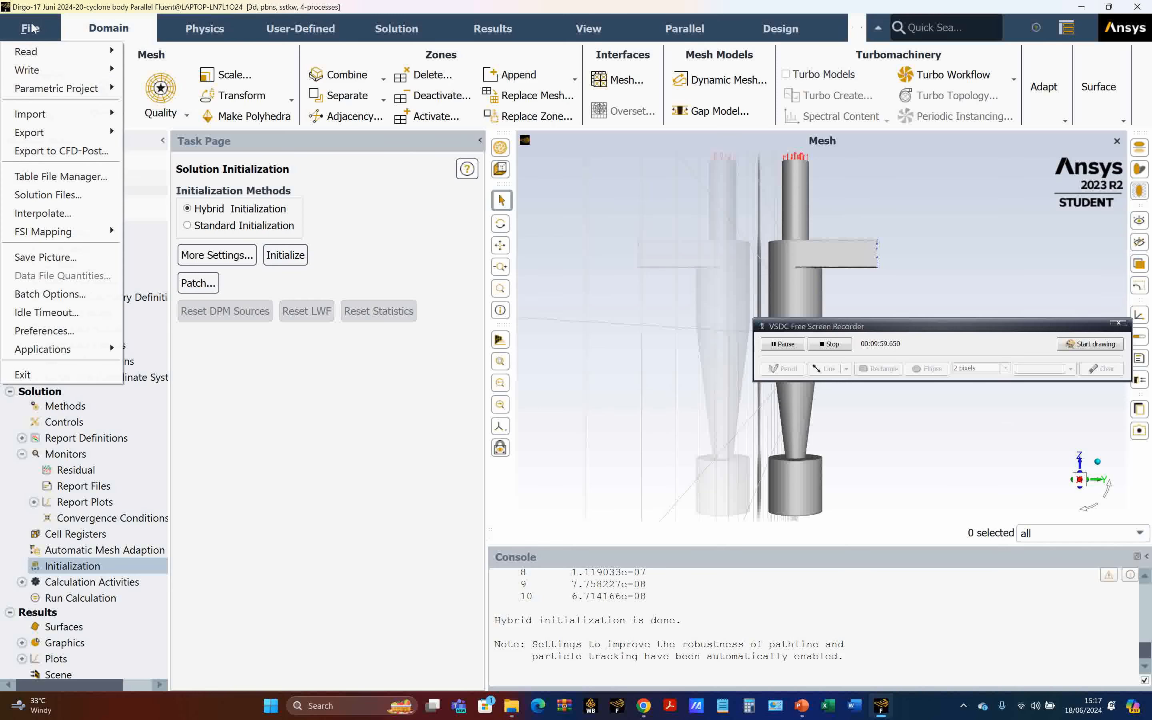
mouse_move(67, 70)
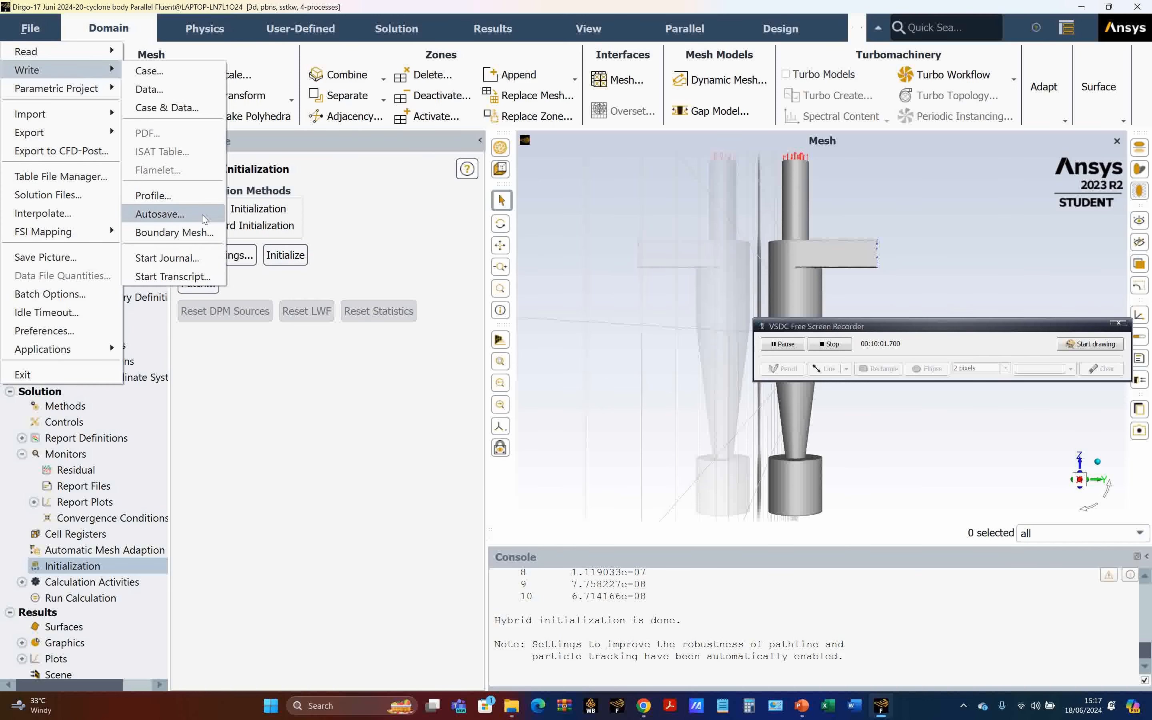
click(159, 214)
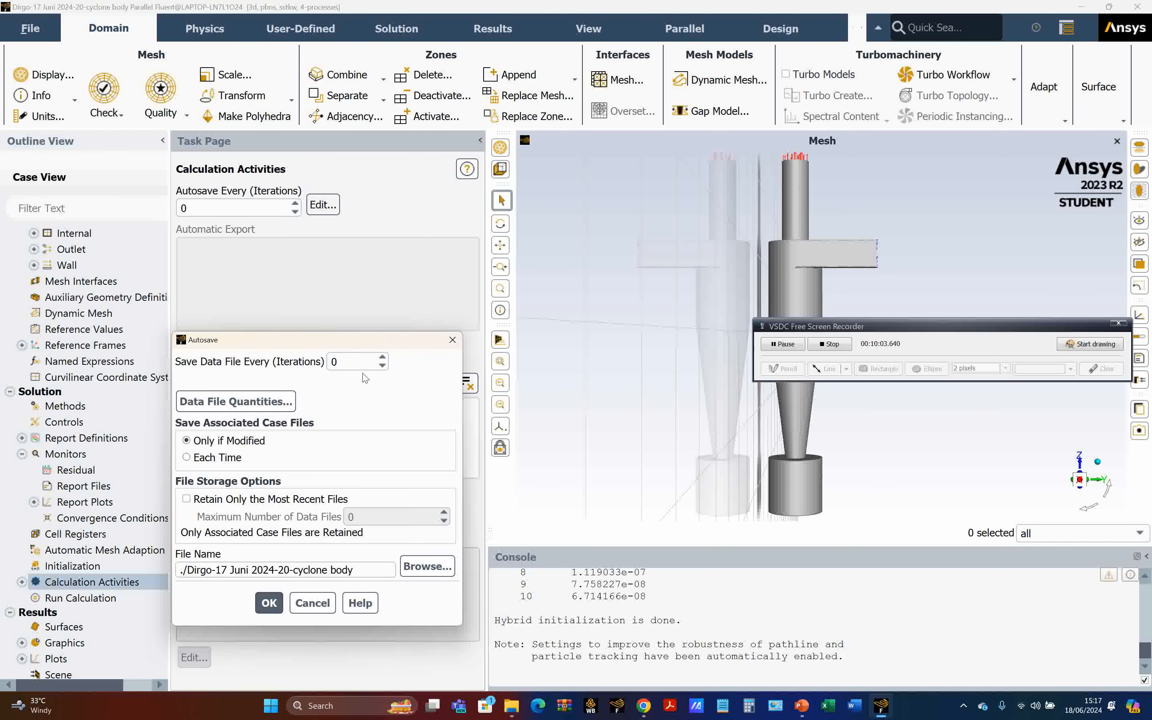
text(100)
click(224, 457)
click(229, 500)
drag(367, 519, 340, 528)
text(4)
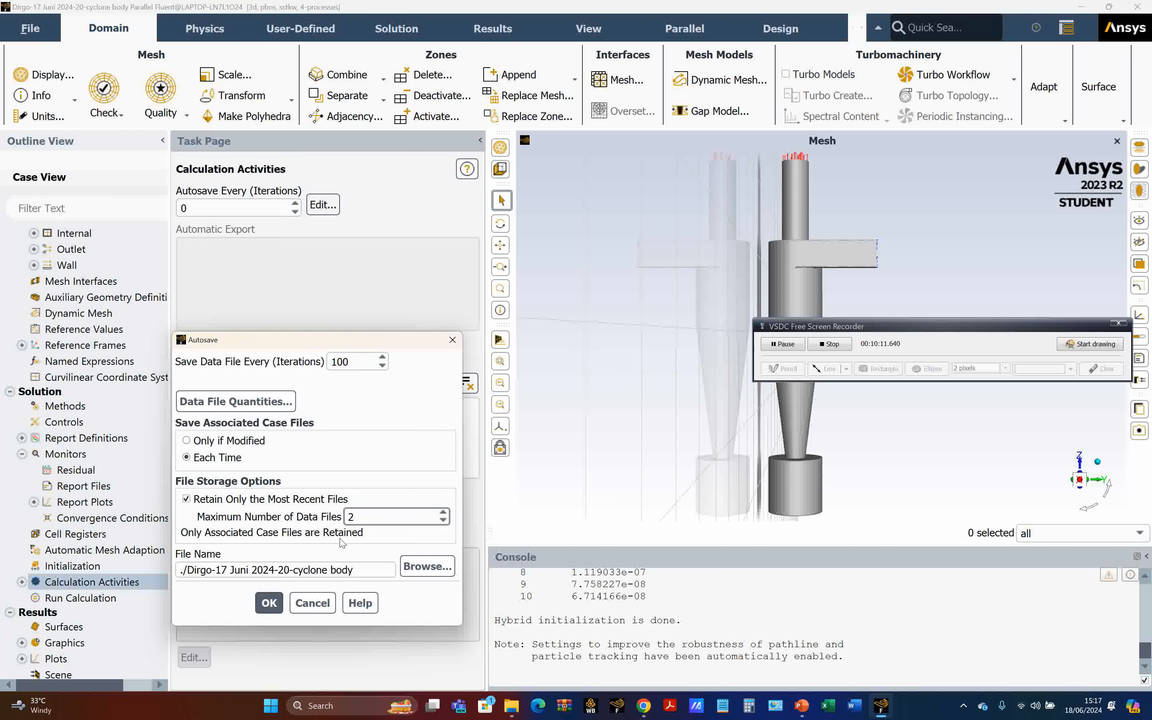
- Append "-komega" to the autosave file name and accept the autosave settings
click(366, 570)
text(-kcmegA)
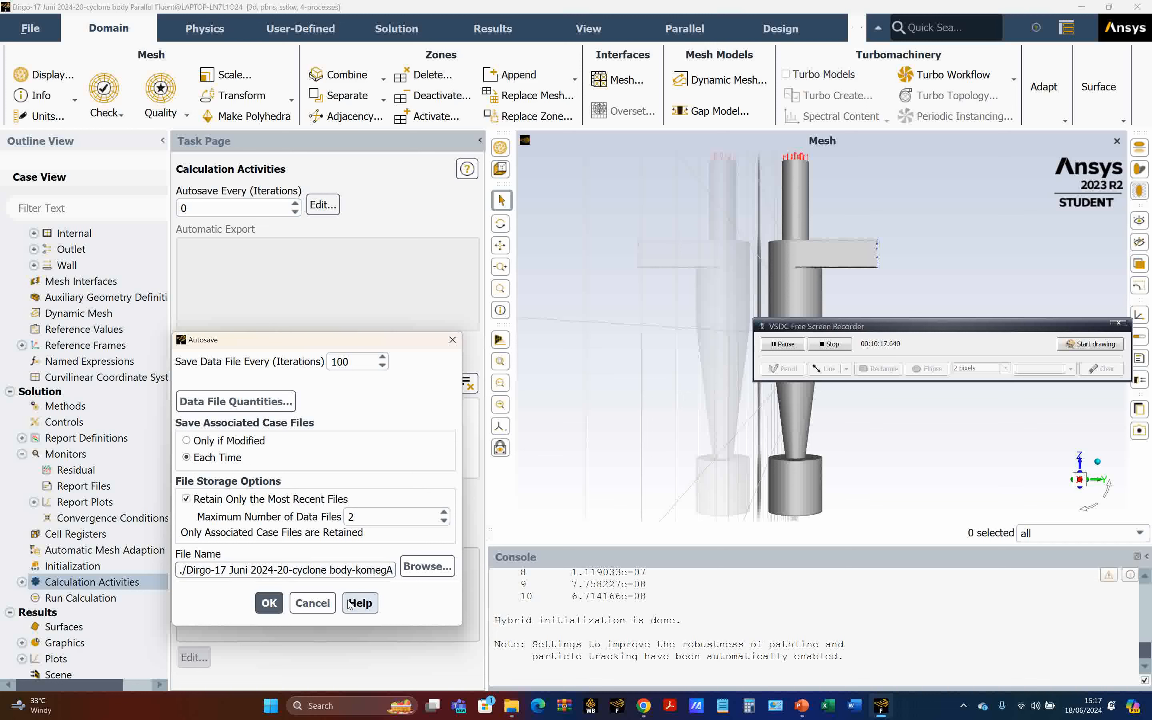
key(BackSpace)
text(a)
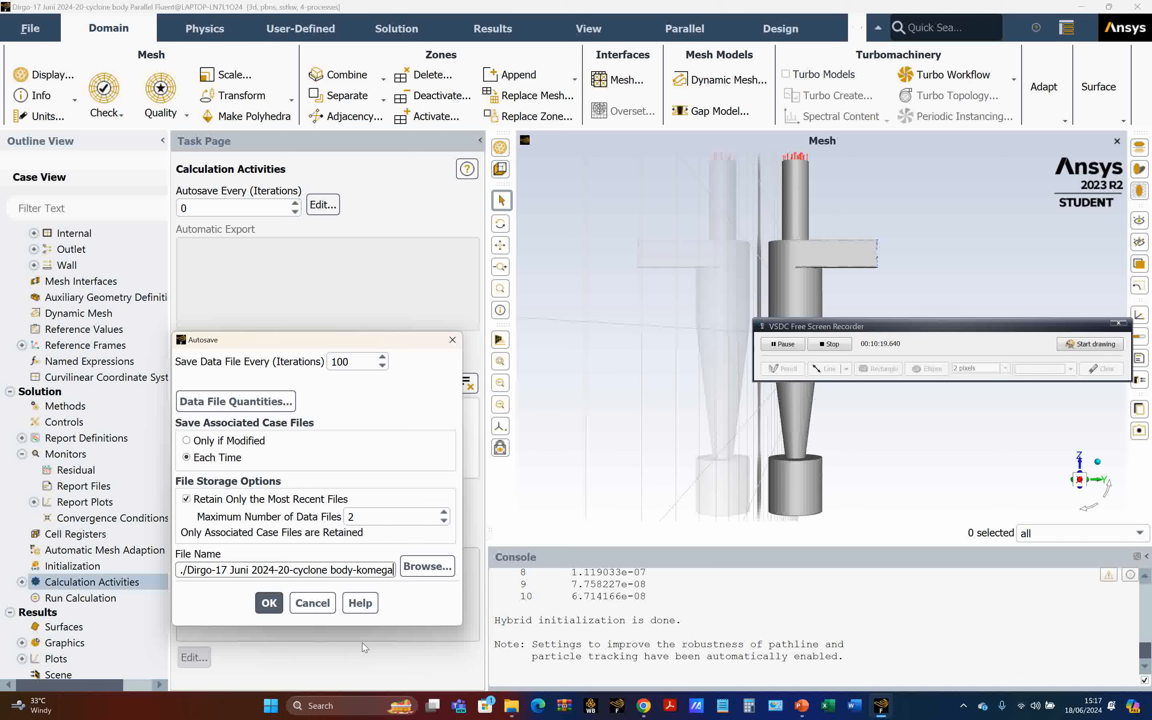
click(268, 604)
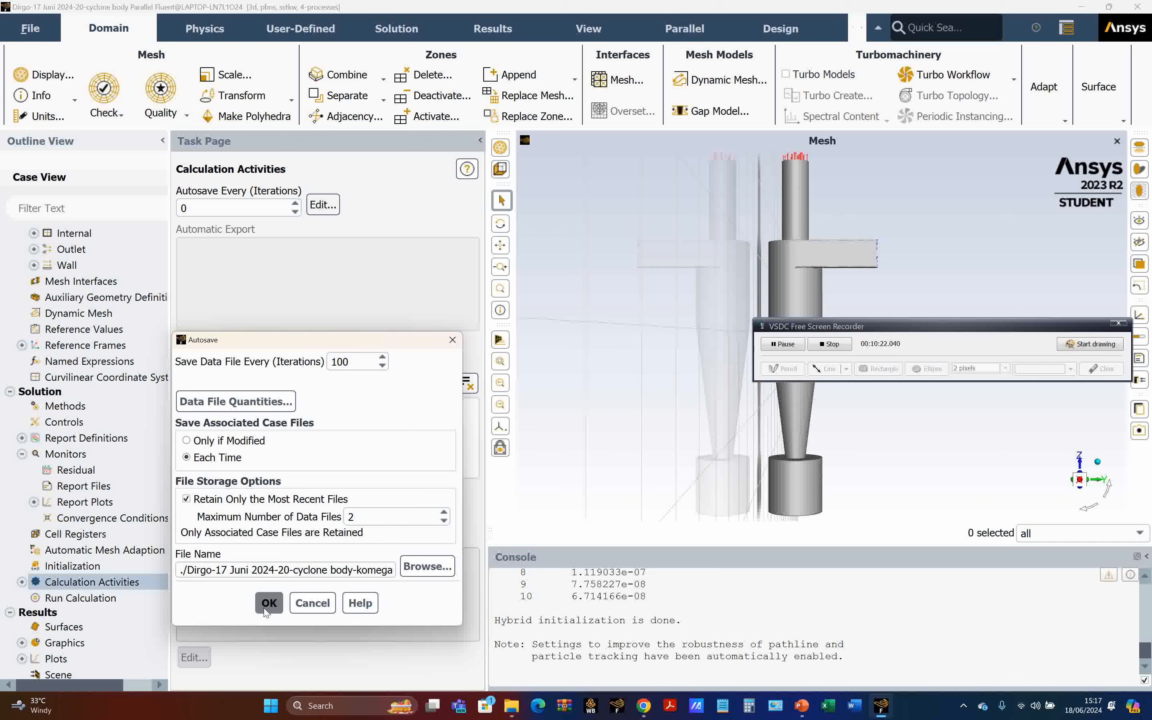
- Set the number of iterations to 6000 and start the calculation
click(142, 605)
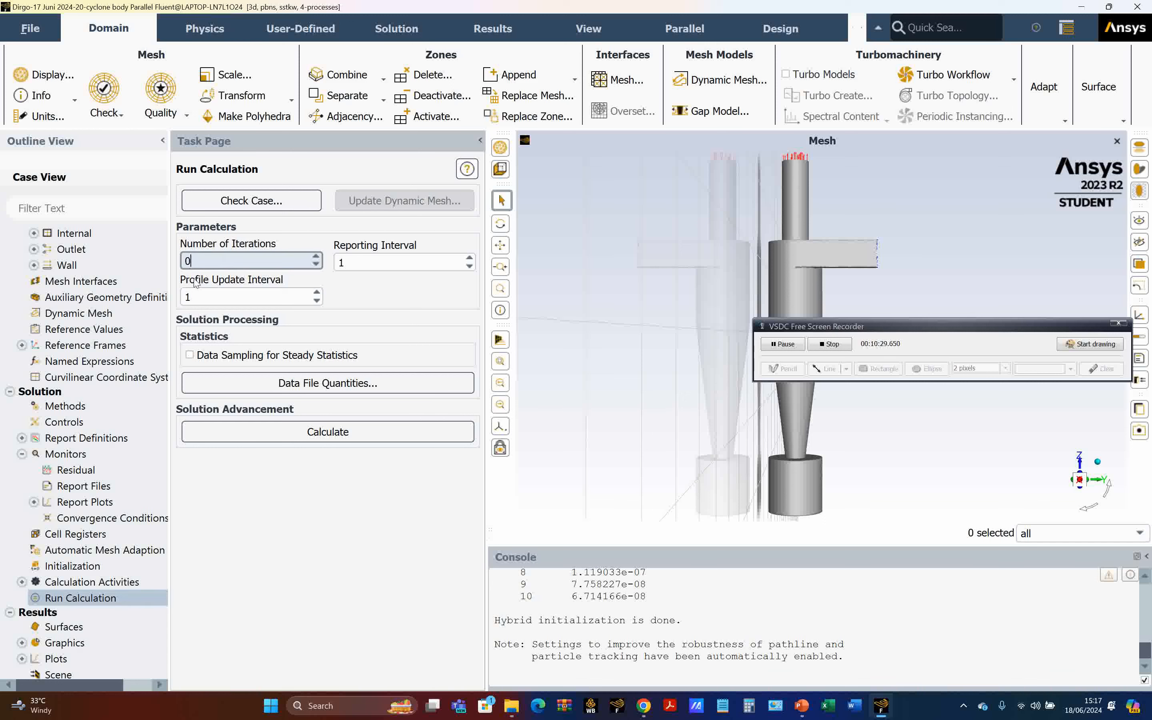
double_click(197, 261)
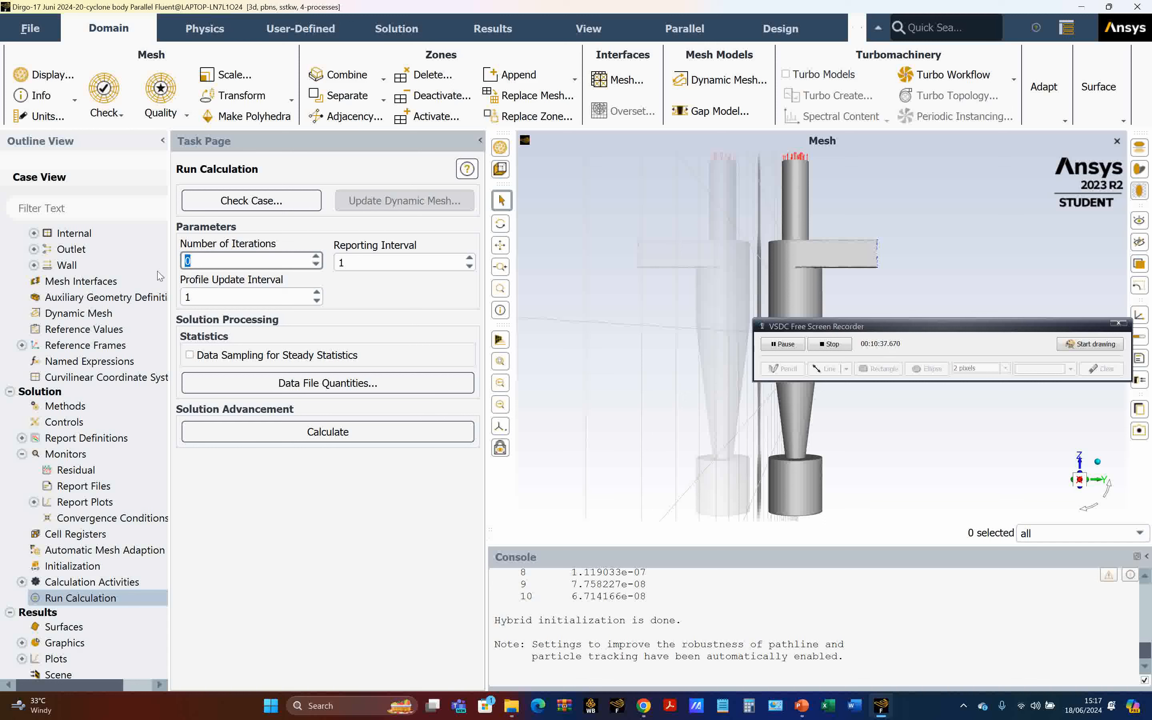
key(BackSpace)
text(6000)
drag(866, 328, 214, 622)
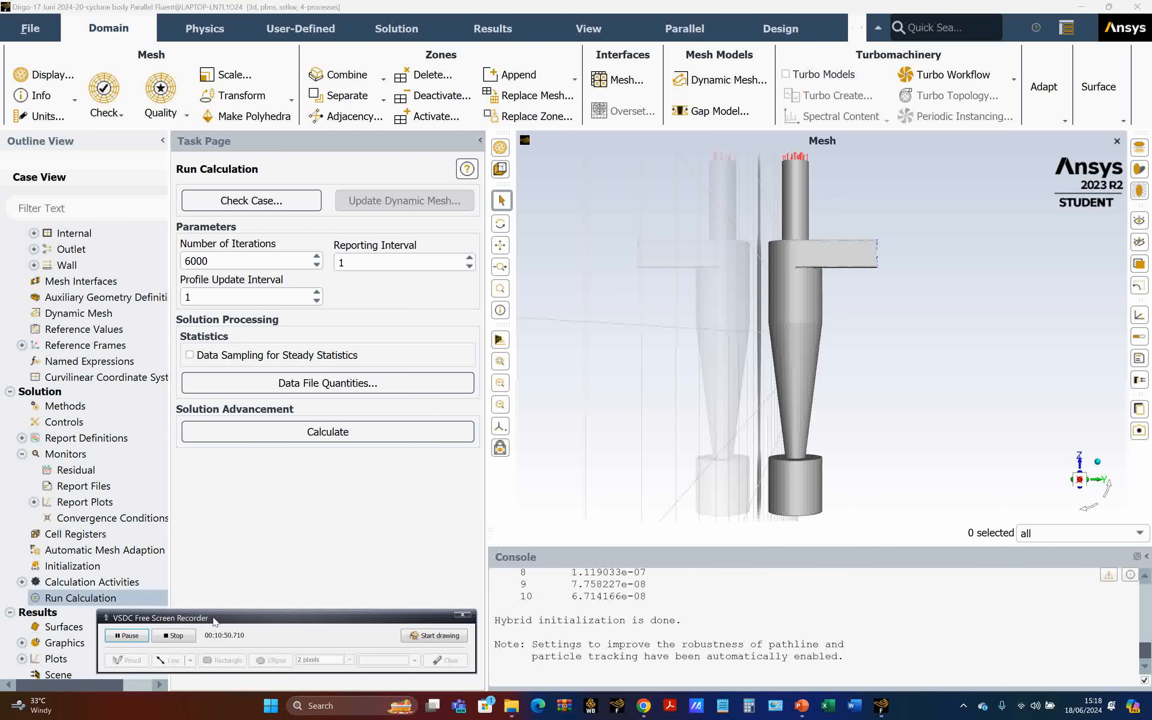
click(347, 433)
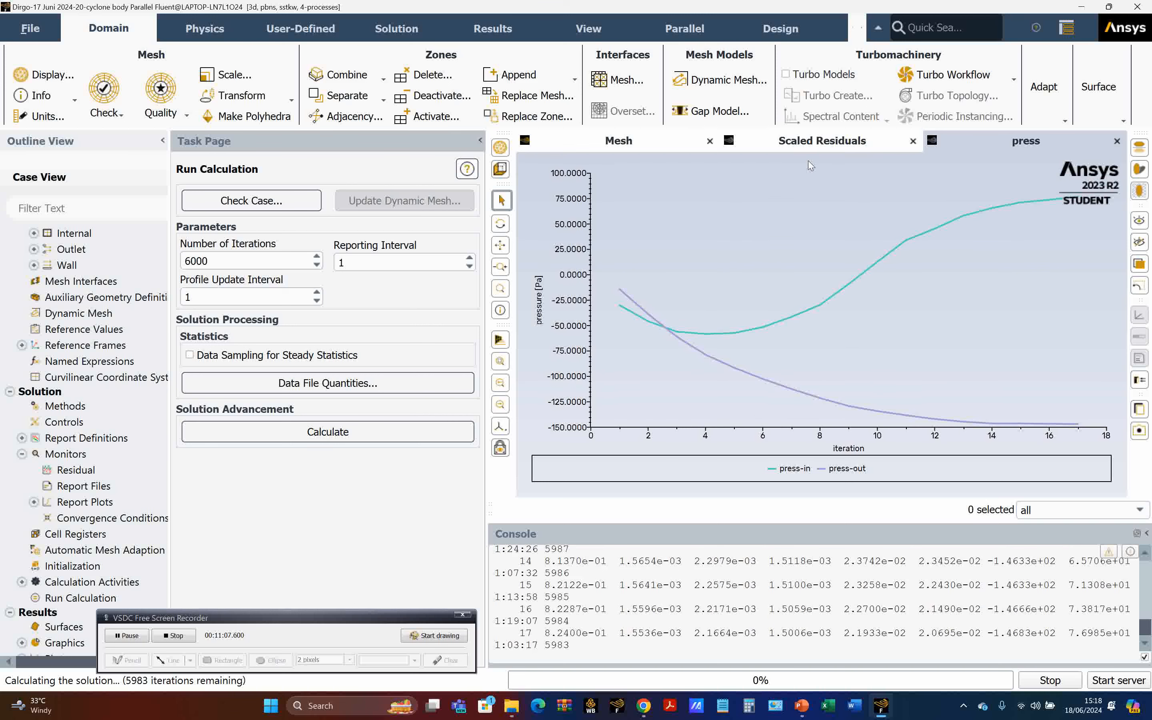
- Examine the scaled residuals and the press plot while the solution runs, with the graphics area widened
click(782, 149)
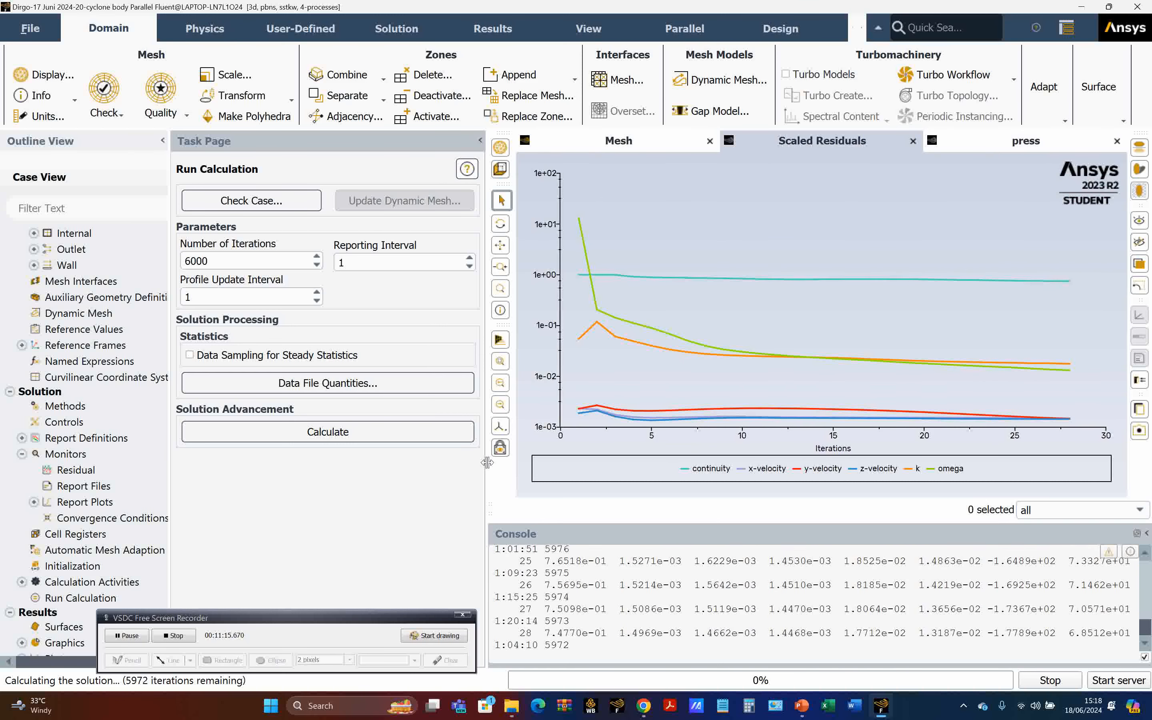
drag(487, 463, 399, 488)
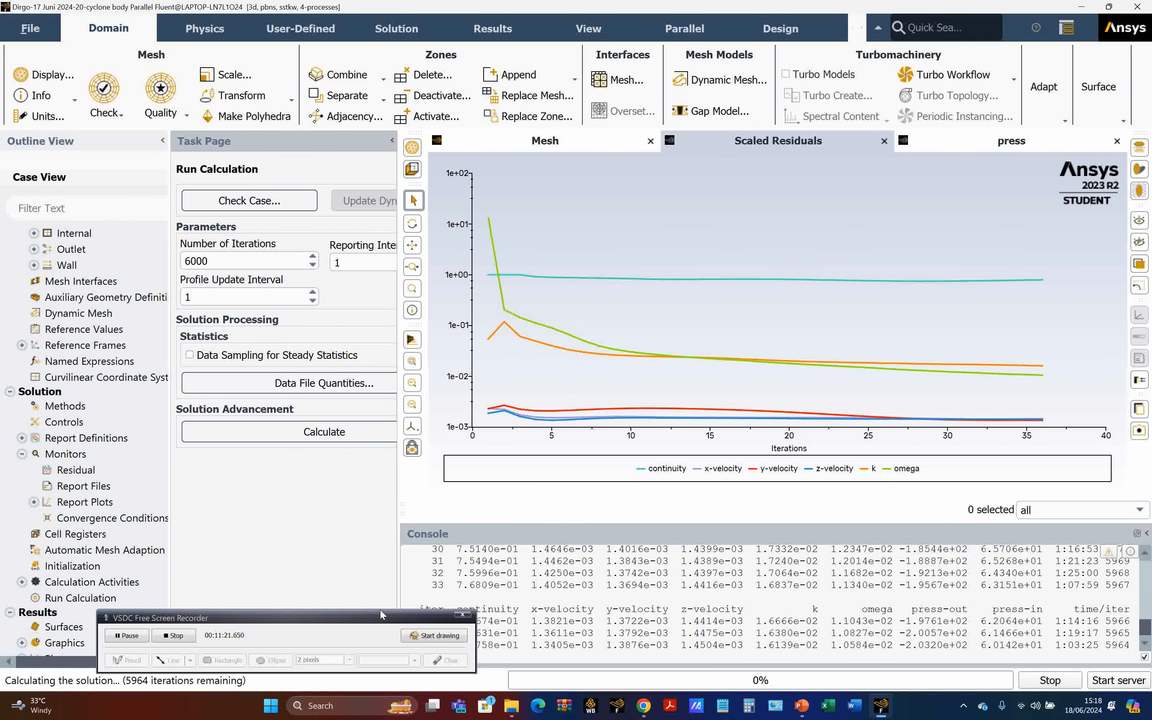
drag(377, 618, 294, 567)
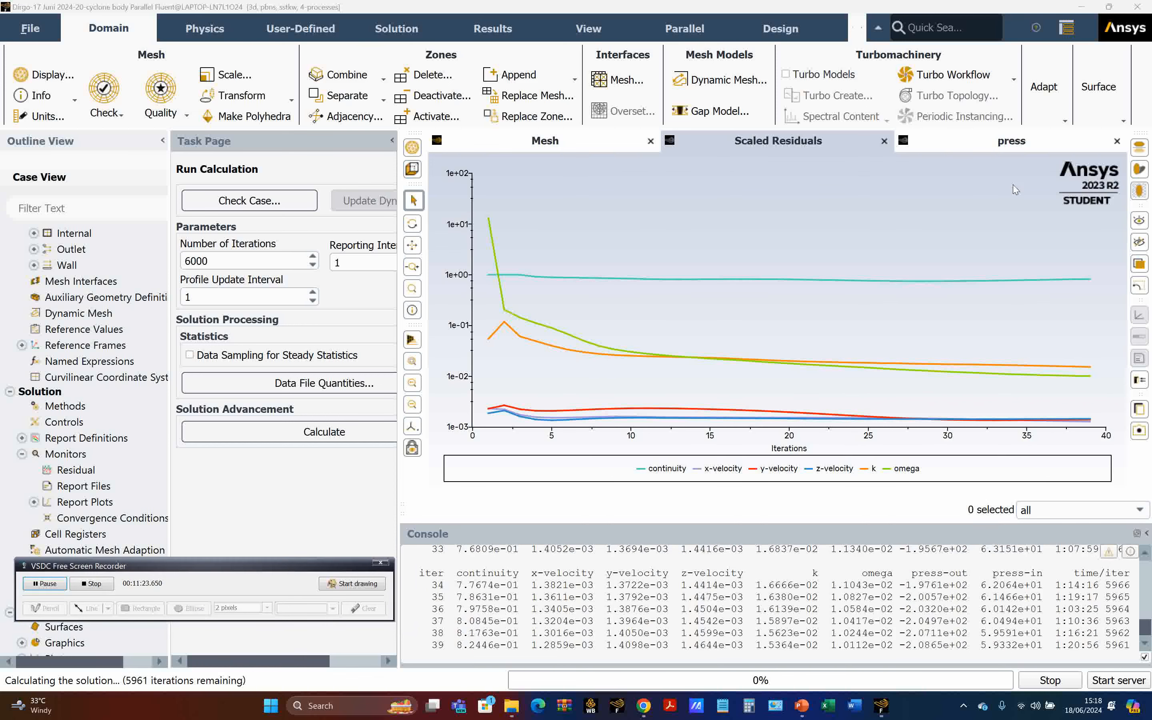
click(972, 150)
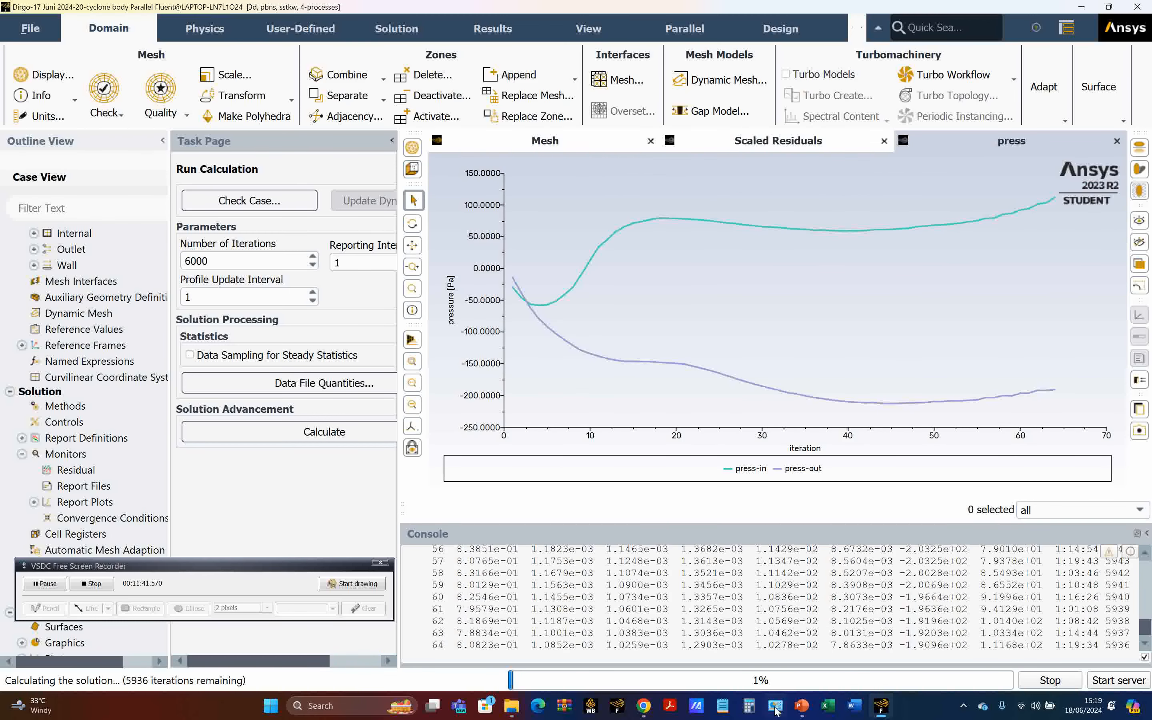
- Switch to PowerPoint, review the slides up to the 6000-iteration pressure plot on slide 8, and return to Fluent
click(796, 709)
scroll(783, 533, down, 1)
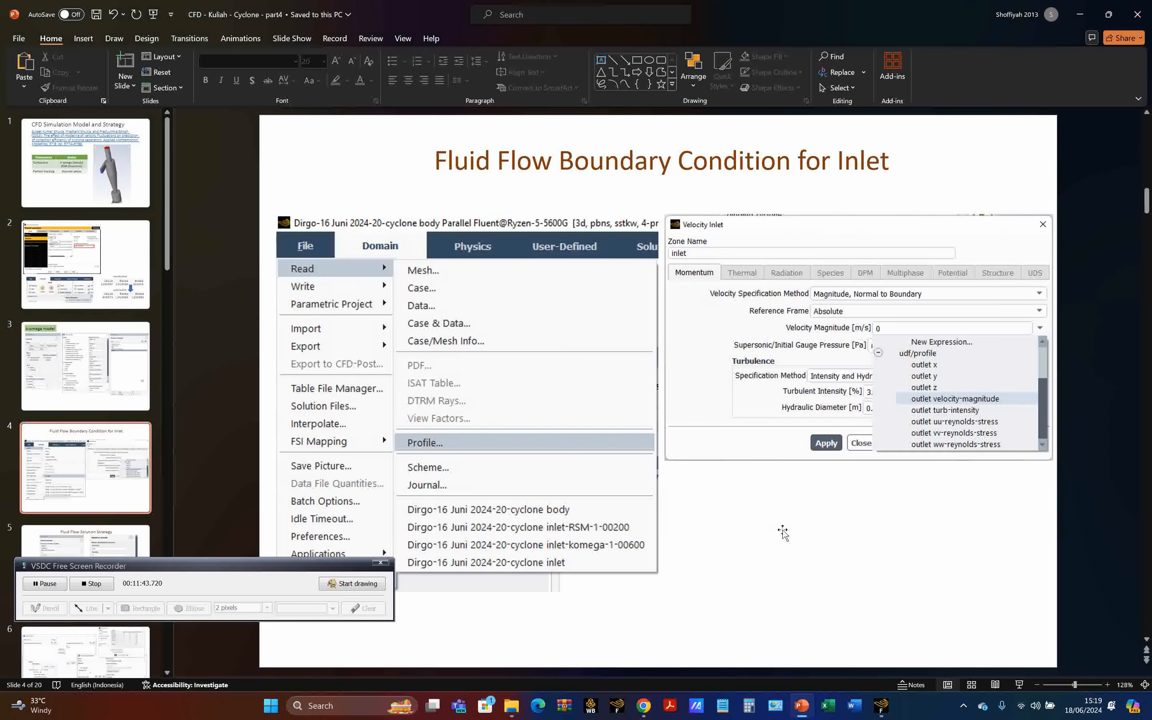
scroll(783, 532, down, 2)
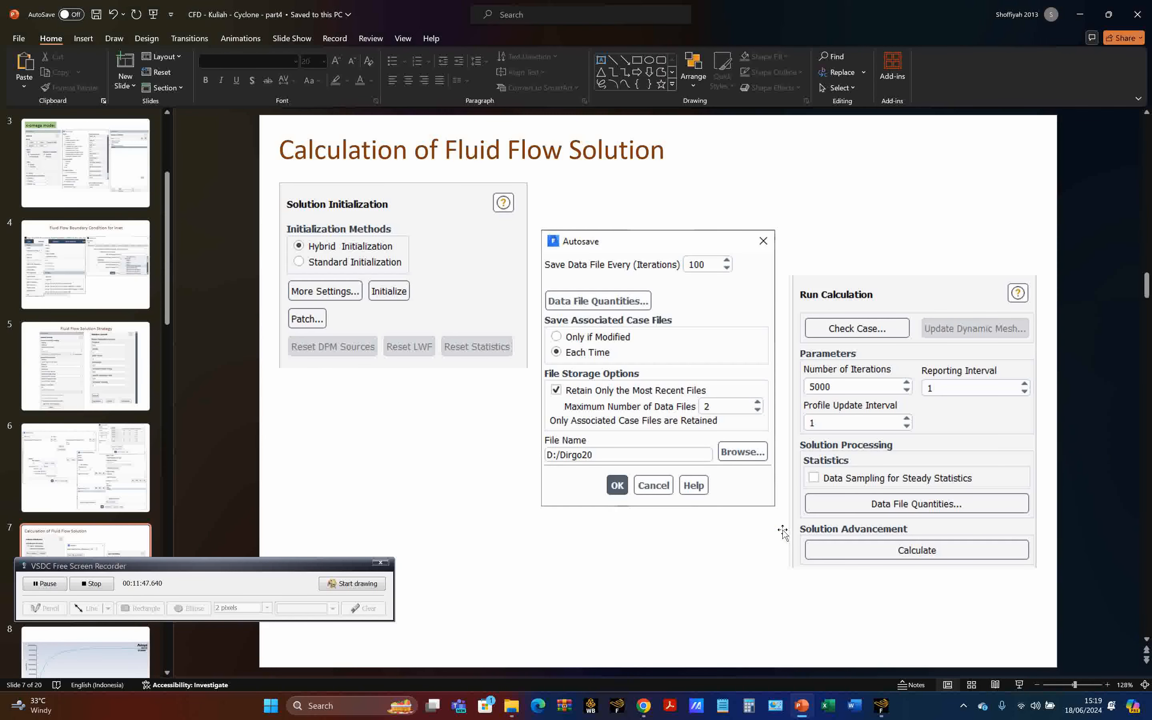
scroll(783, 532, down, 1)
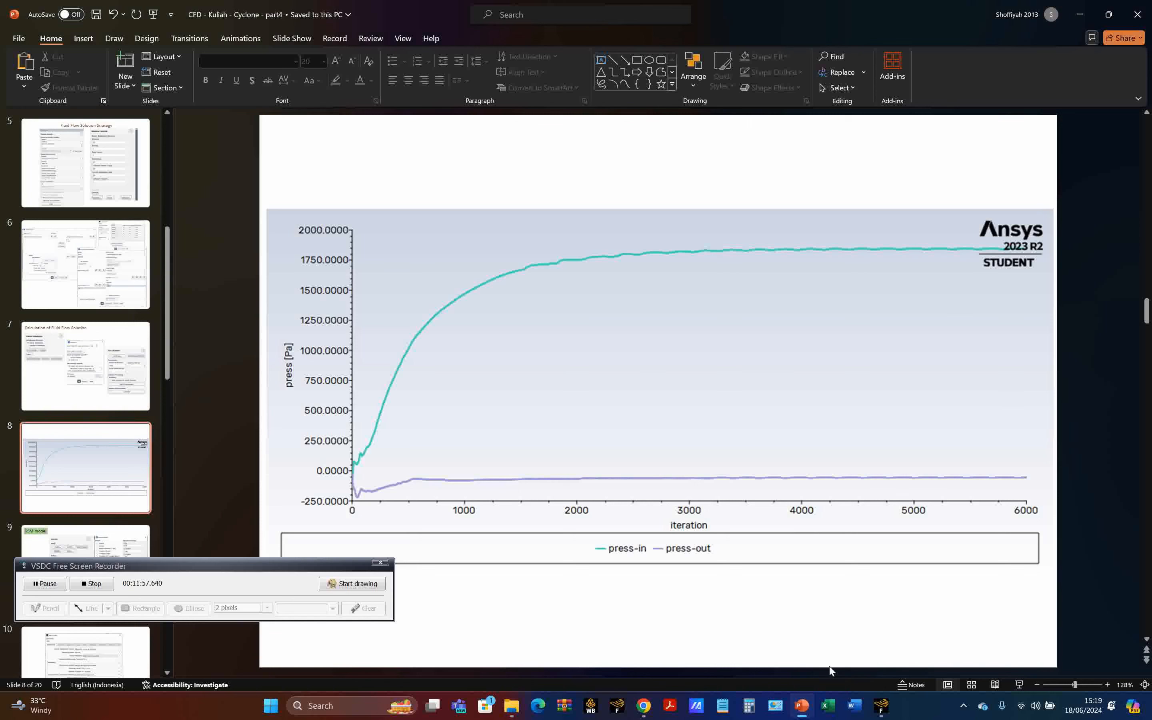
click(882, 707)
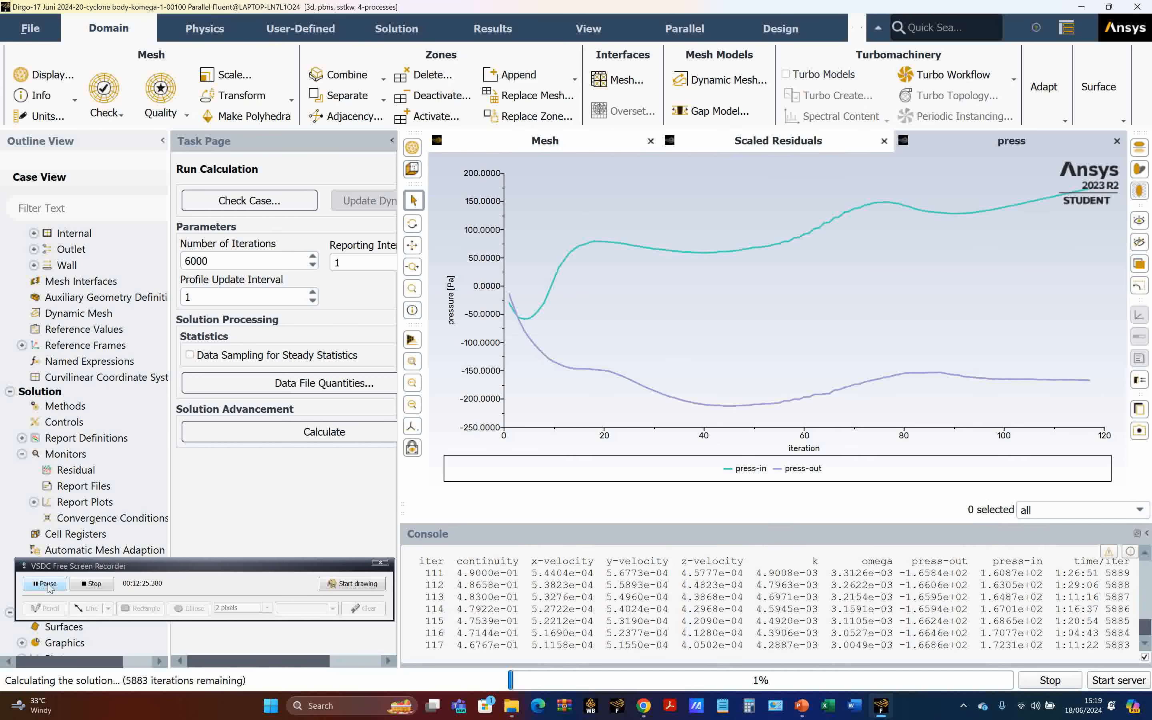
click(46, 583)
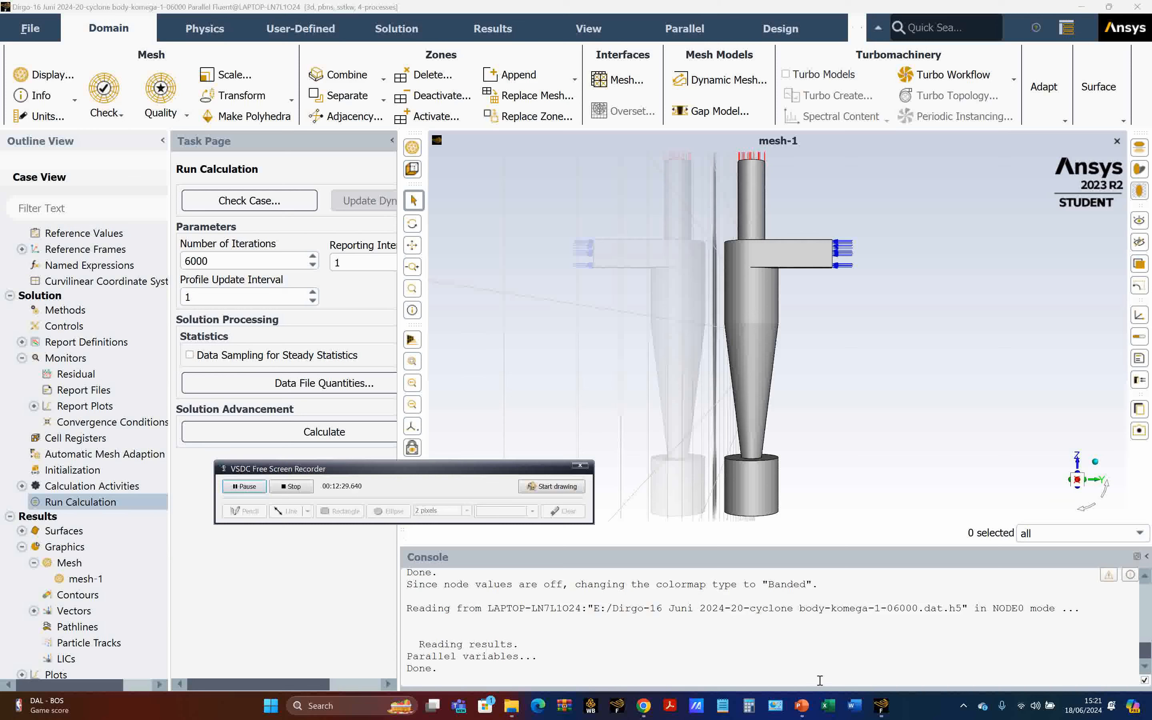
- Exit Fluent and discard the unsaved case
mouse_move(801, 705)
click(45, 38)
mouse_move(62, 75)
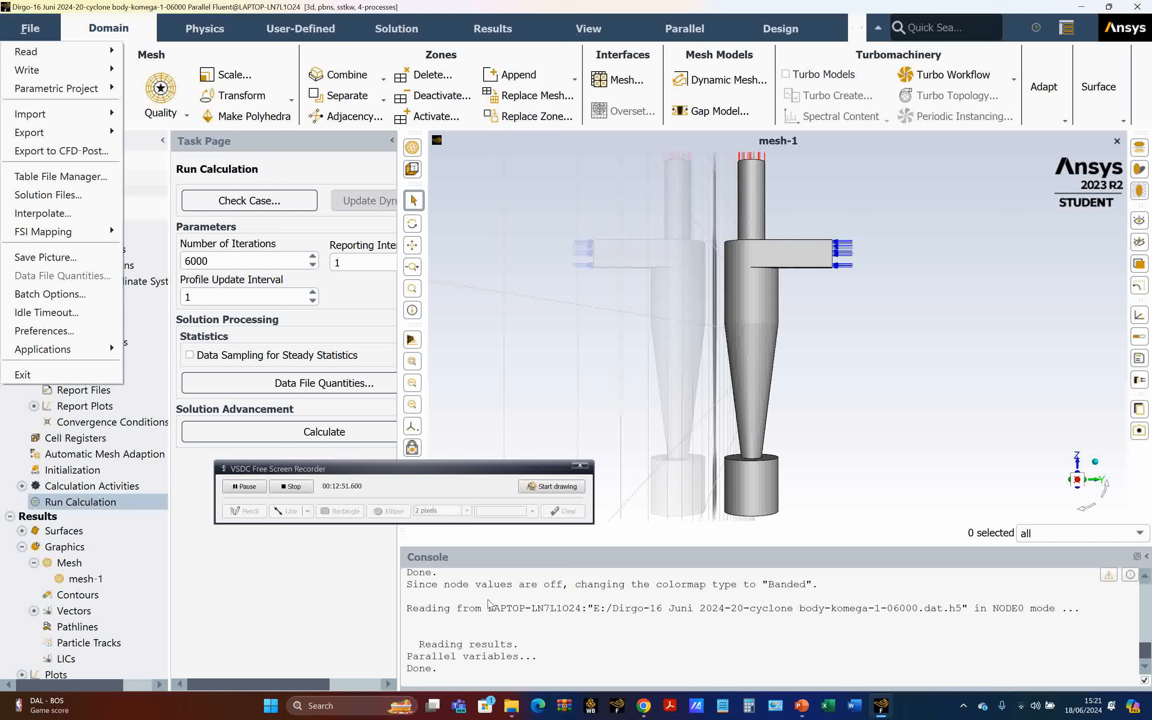
click(92, 376)
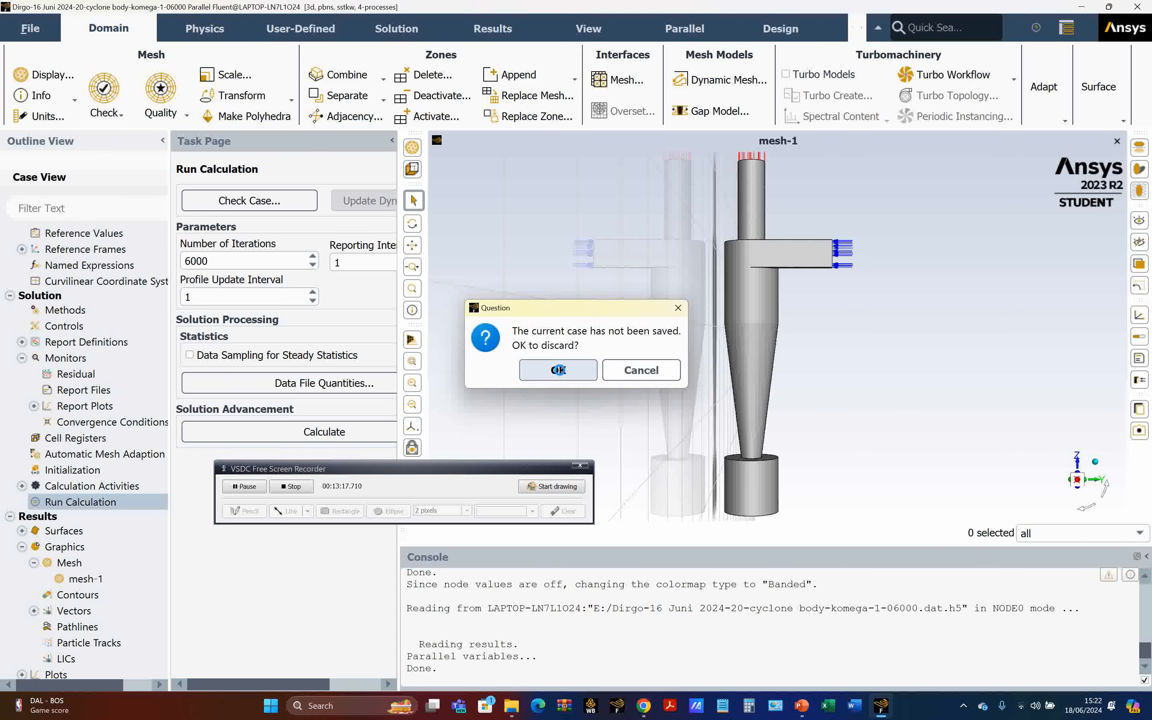
click(561, 372)
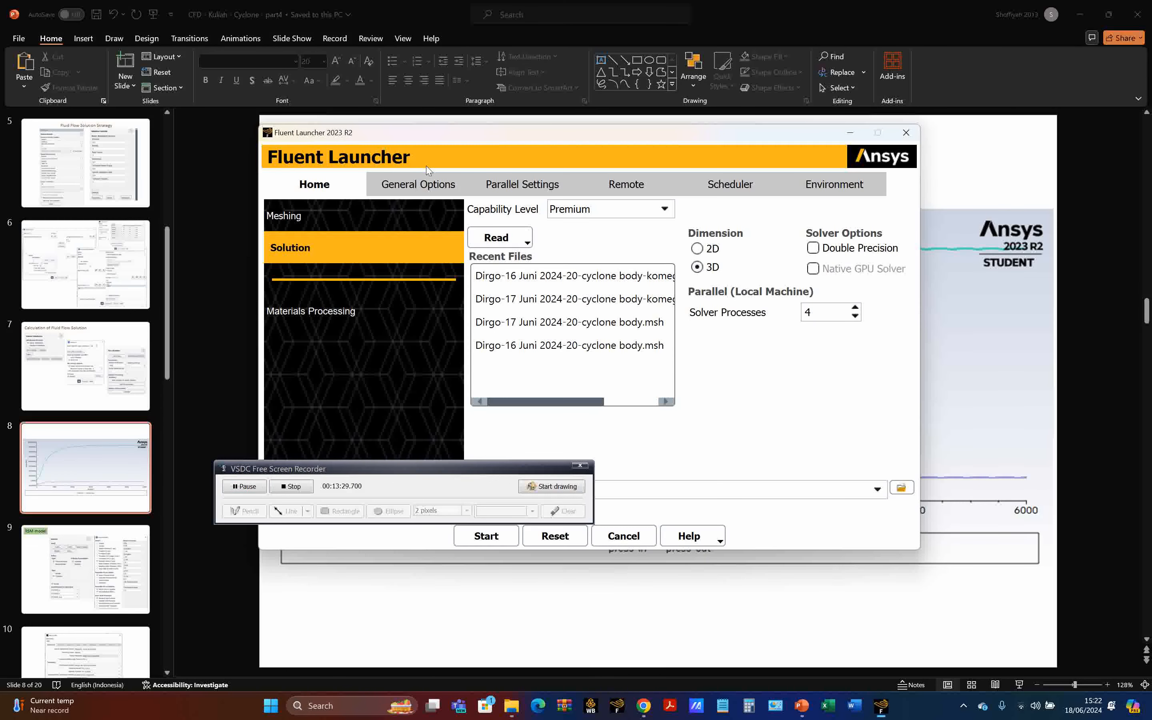
- Start Fluent from the launcher with the case and data file "Dirgo-17 Juni 2024-20-cyclone inlet-komega-1-00600.cas.h5" from drive D
click(526, 240)
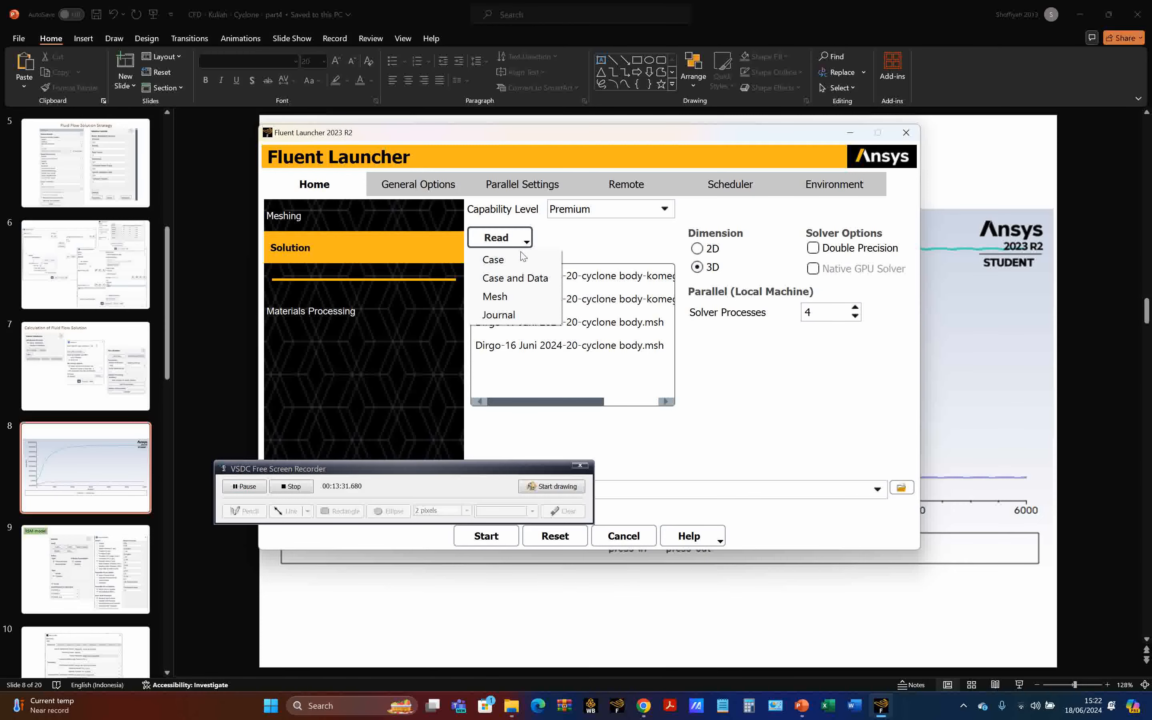
click(523, 278)
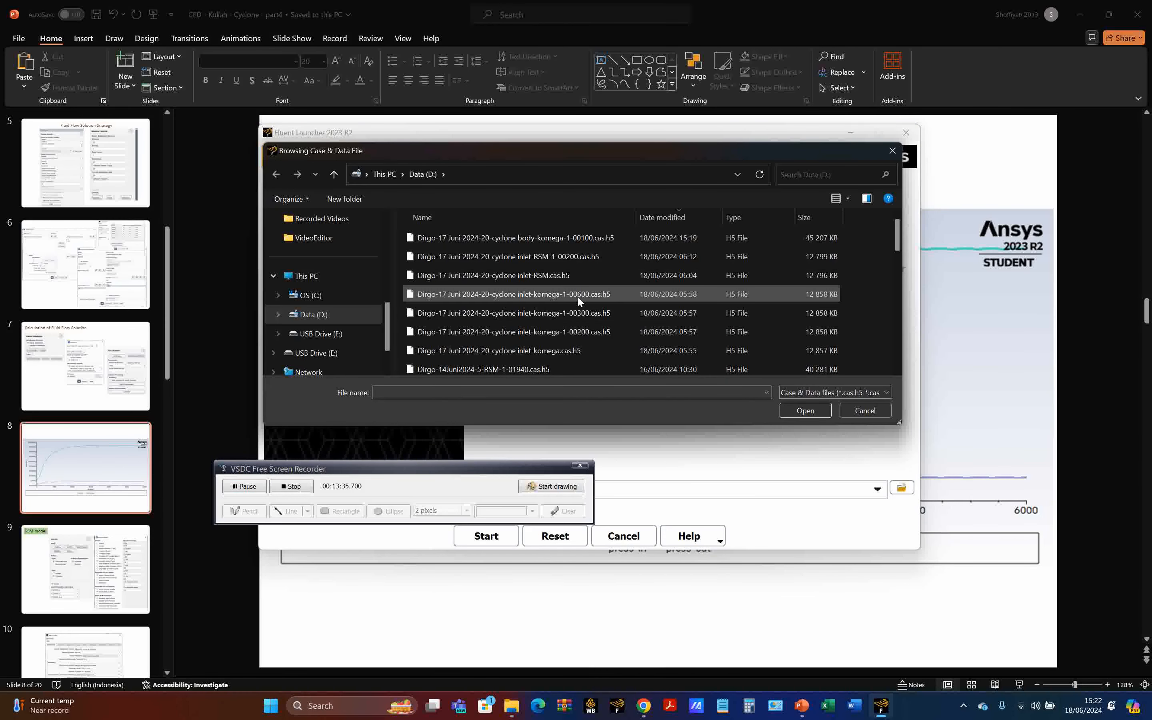
click(577, 294)
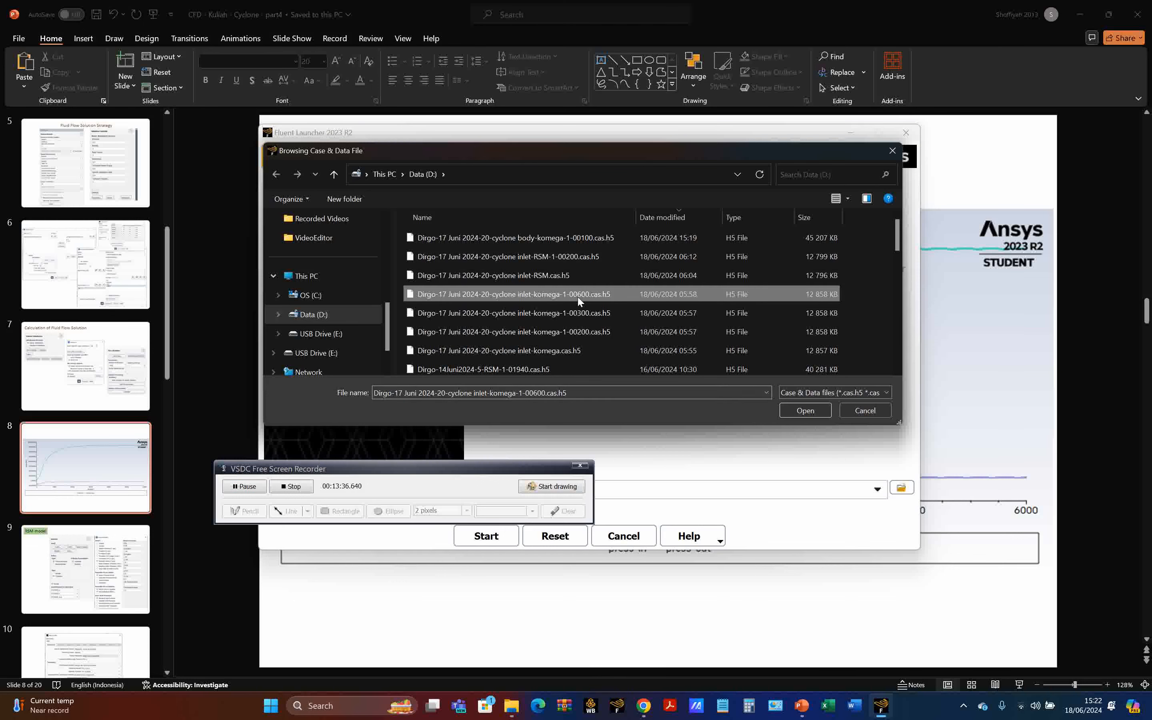
click(806, 409)
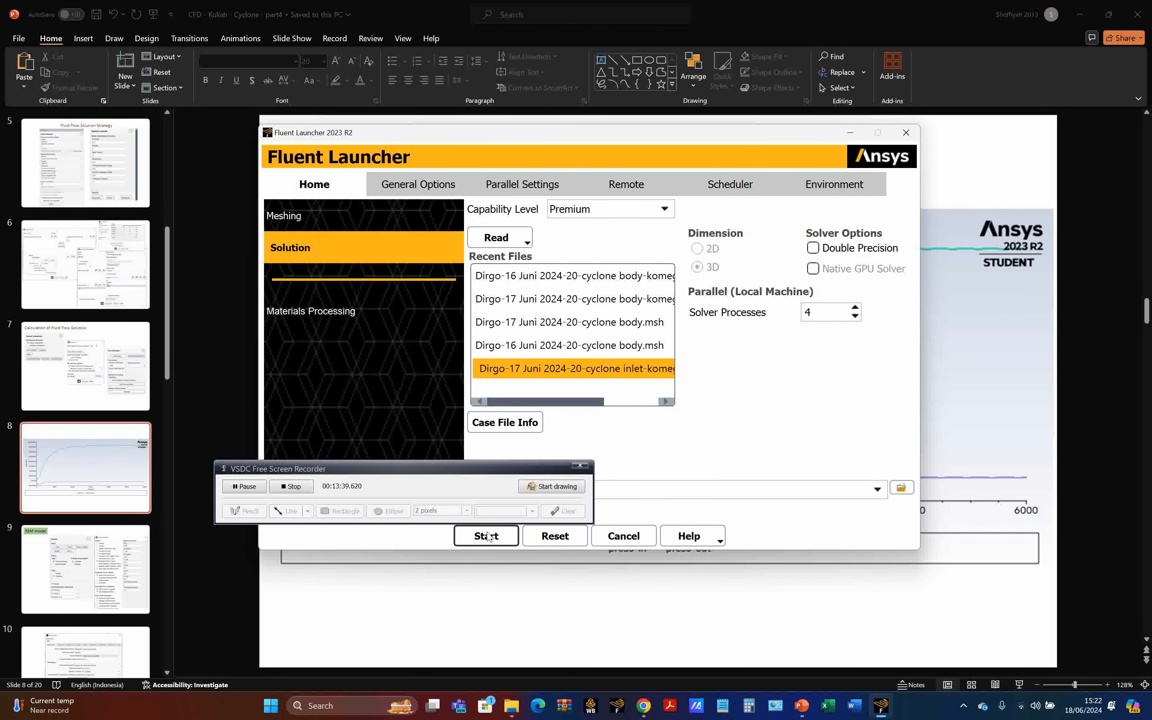
click(486, 536)
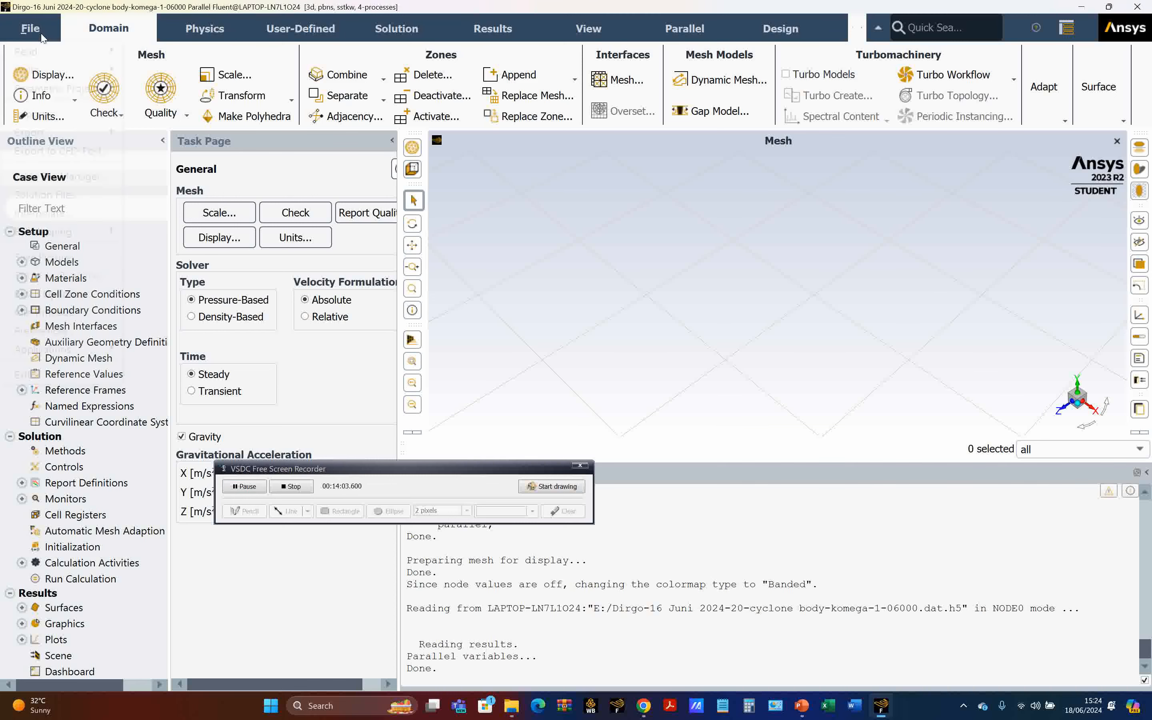
- Write the case and data to drive D as "Dirgo-16 Juni 2024-20-cyclone body-RSM.cas.h5"
click(30, 28)
mouse_move(57, 70)
click(178, 108)
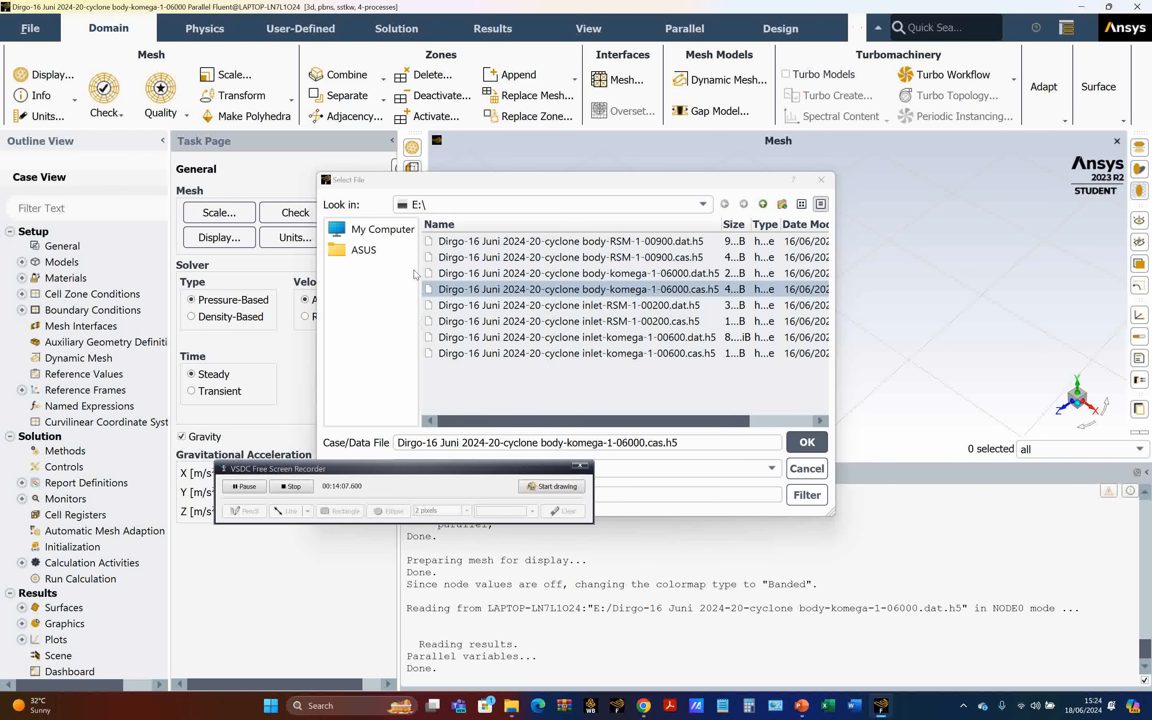
click(380, 233)
double_click(456, 241)
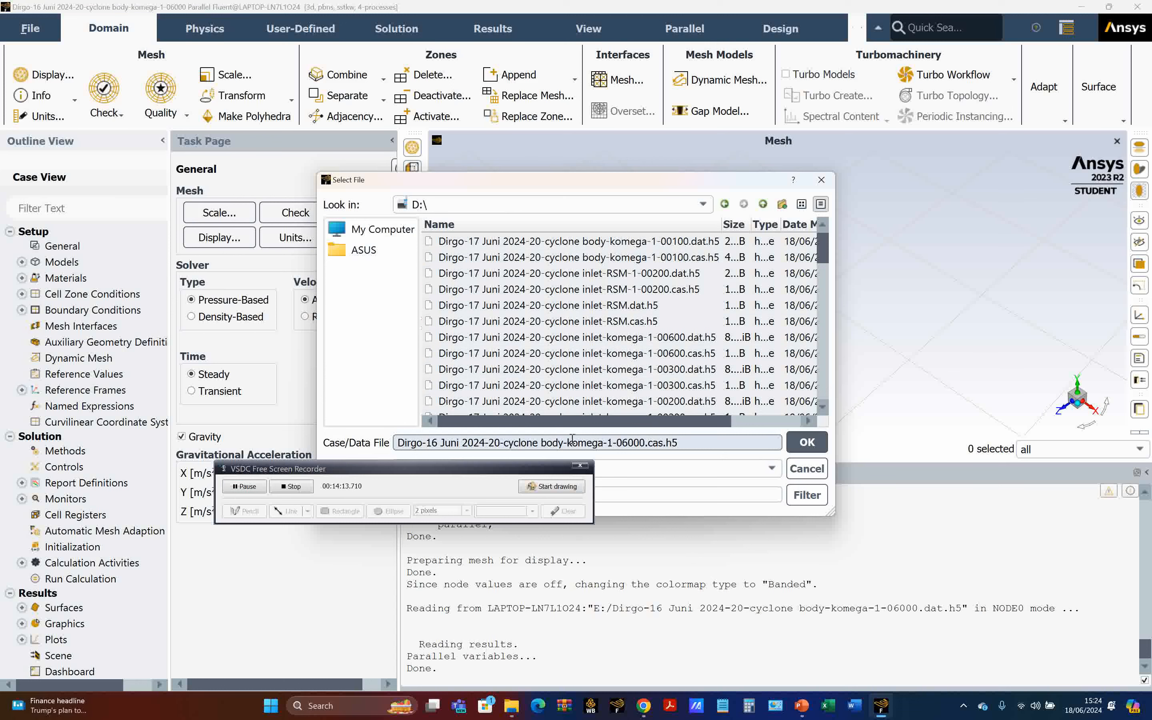
drag(567, 442, 644, 438)
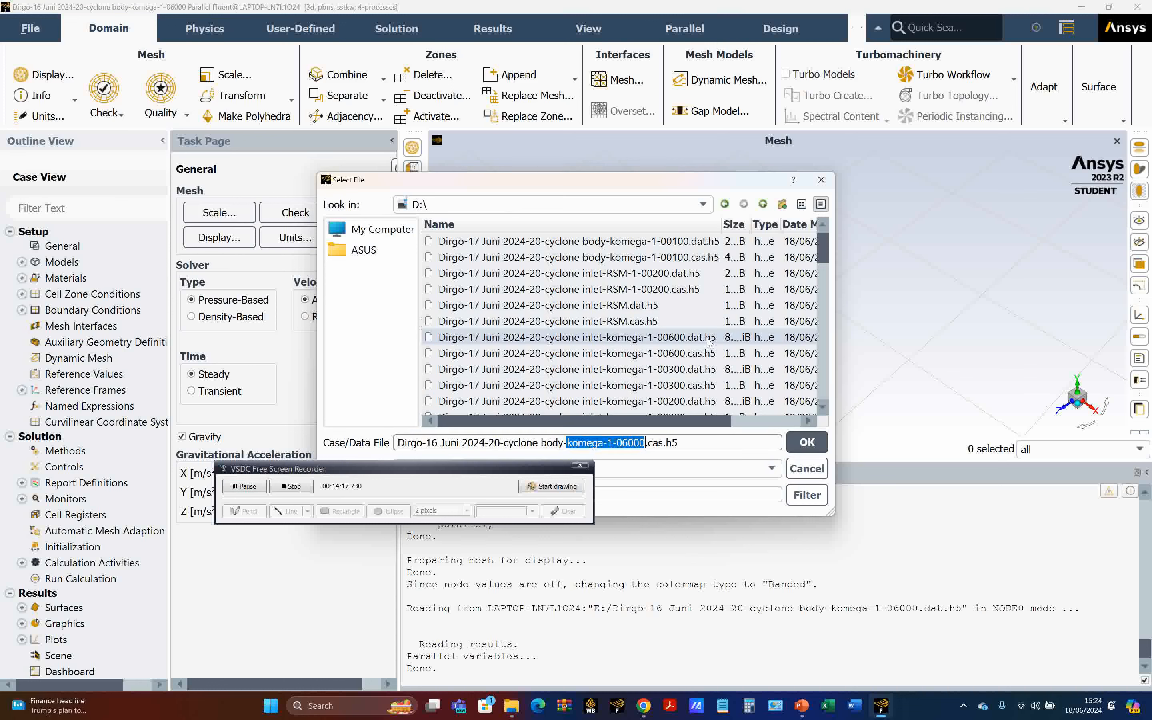
text(RSM)
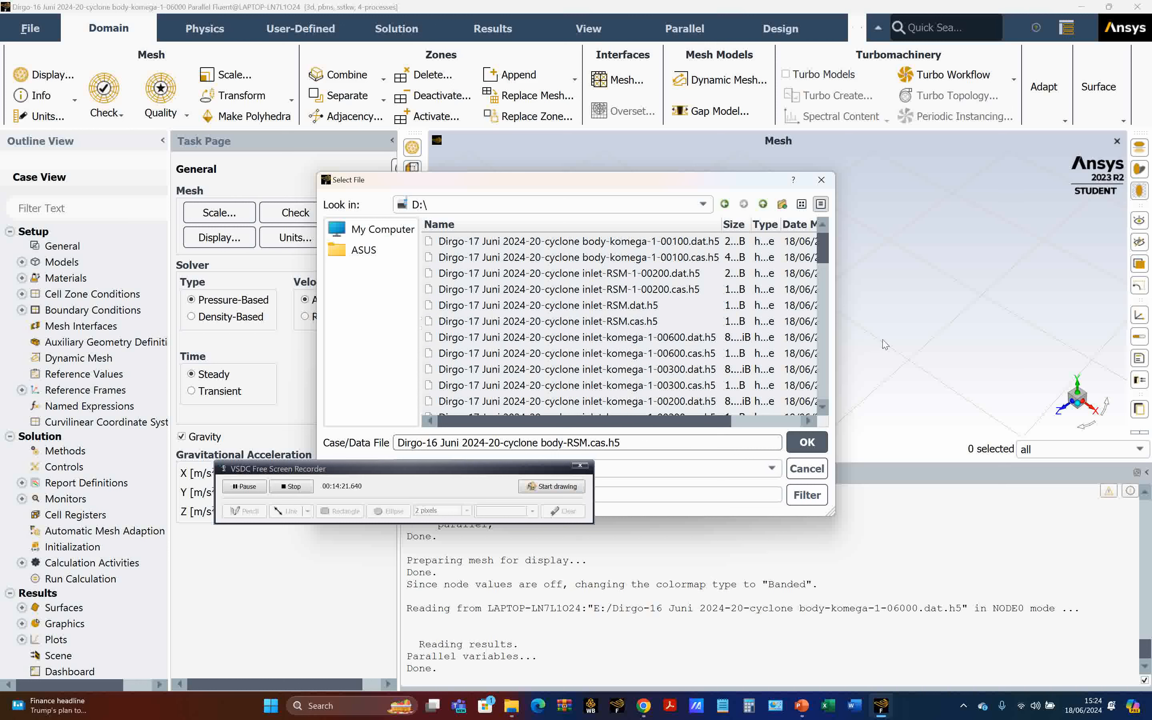
click(807, 450)
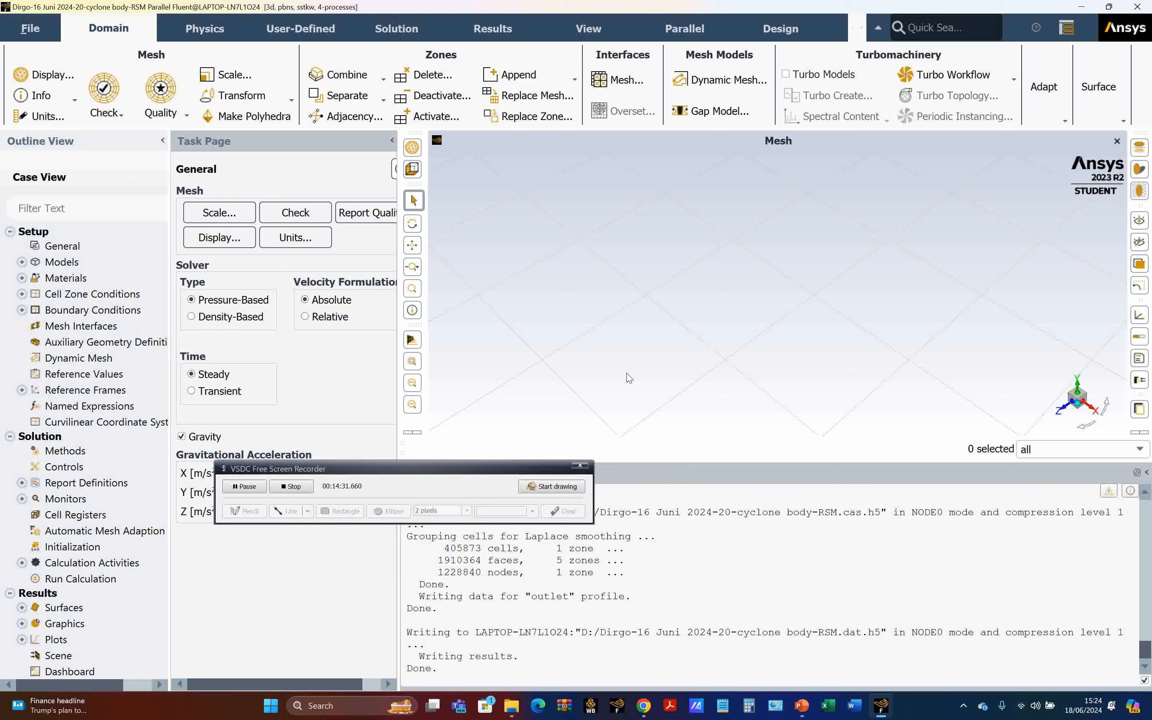
- Set the solver's time setting to Transient
drag(415, 469, 784, 490)
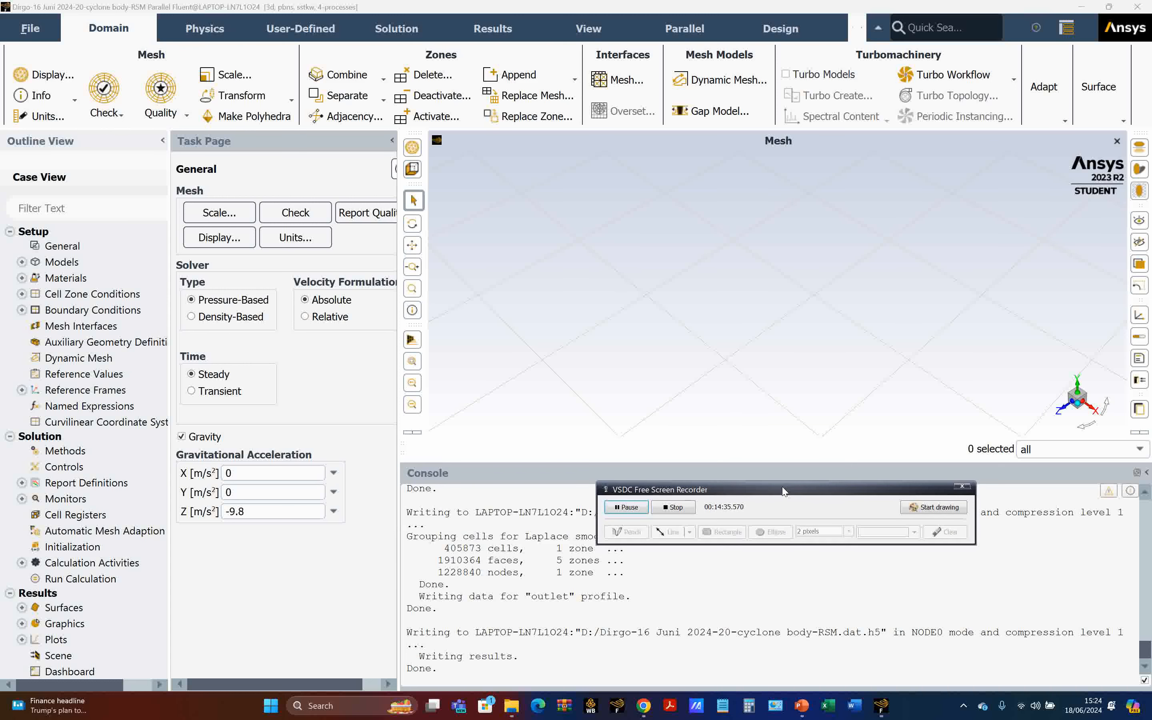
click(192, 391)
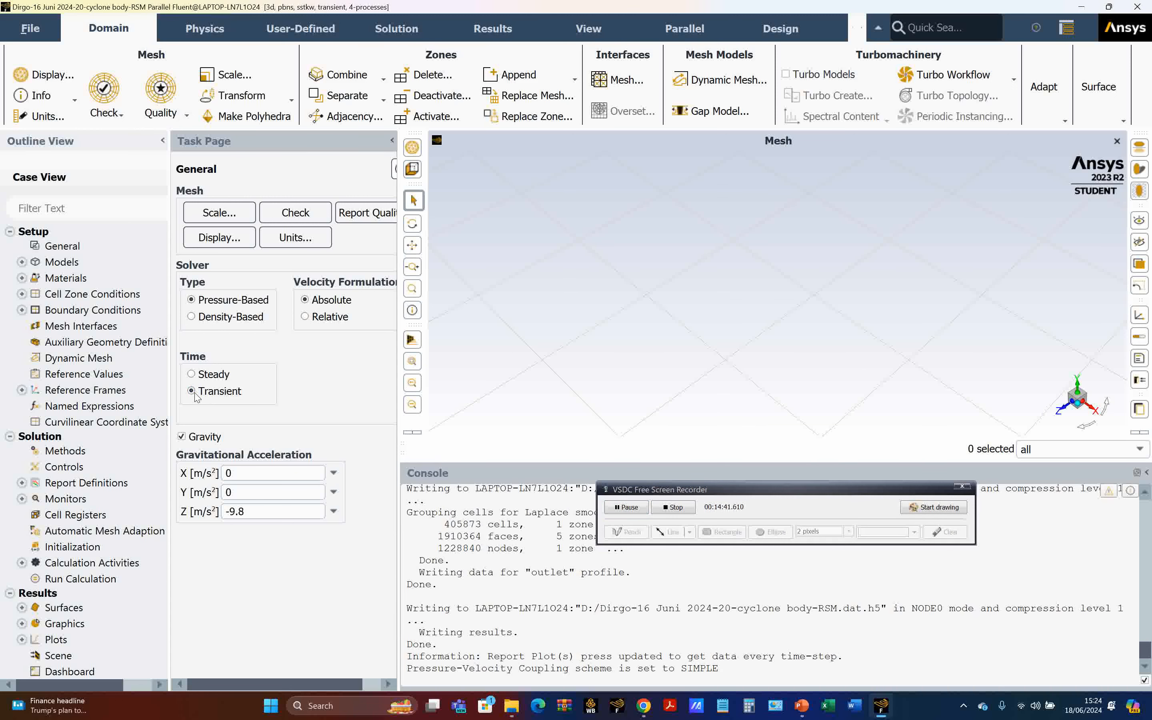
- Switch the viscous model from SST k-omega to Reynolds Stress (7 eqn) and accept its default options
click(22, 262)
double_click(93, 308)
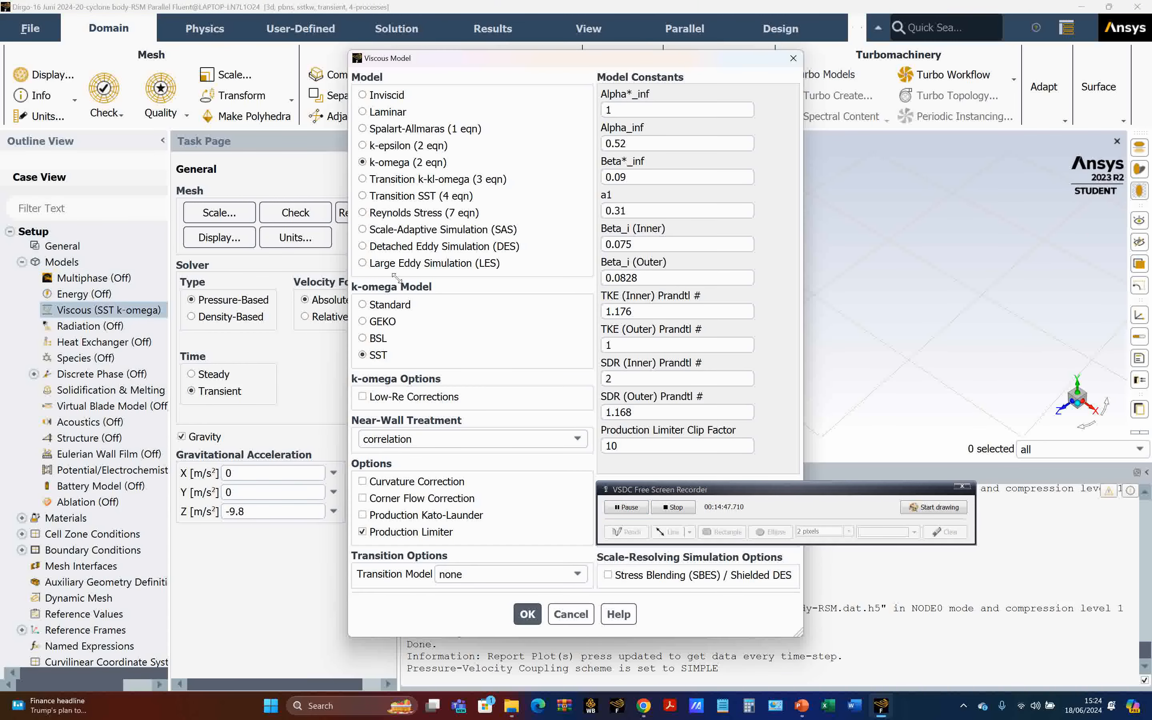
click(409, 212)
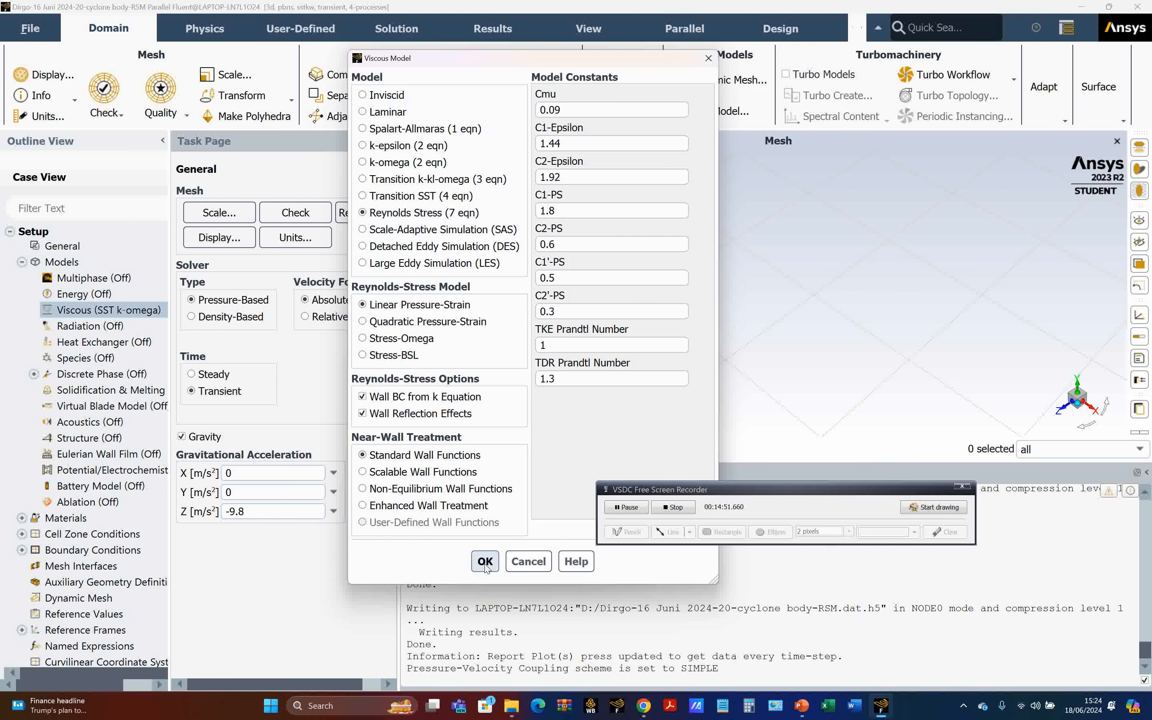
click(485, 563)
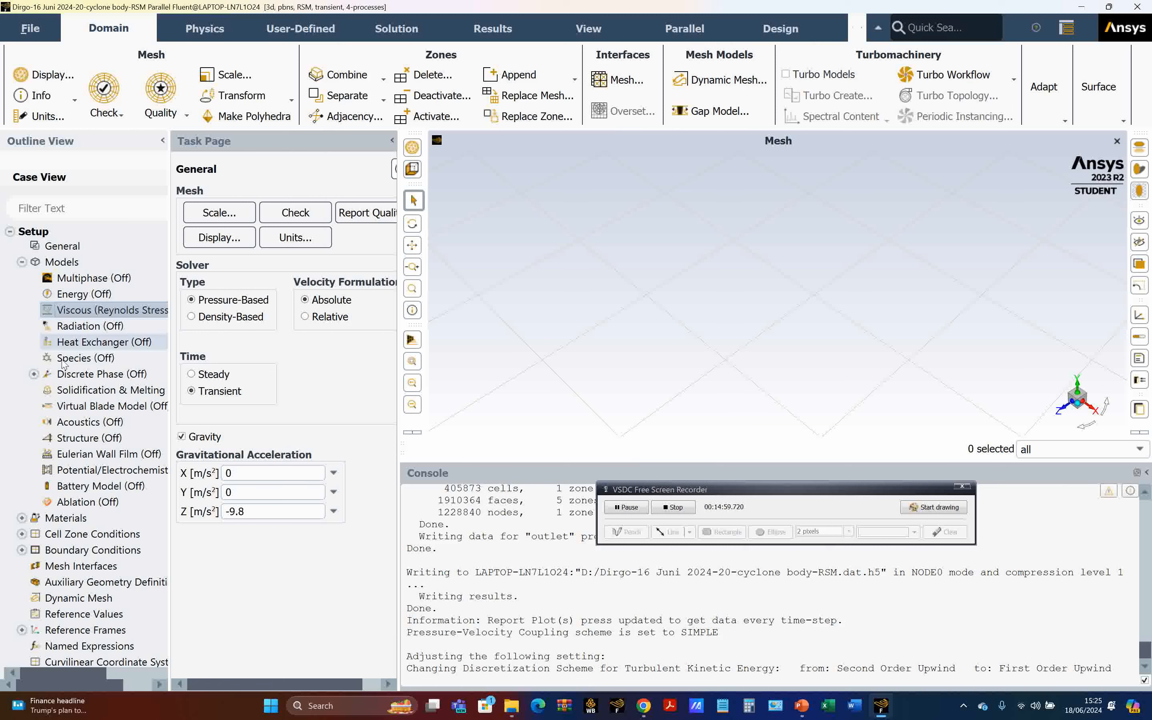
- Edit the inlet velocity boundary condition and set its Reynolds-Stress Specification Method to Reynolds-Stress Components
scroll(32, 404, down, 1)
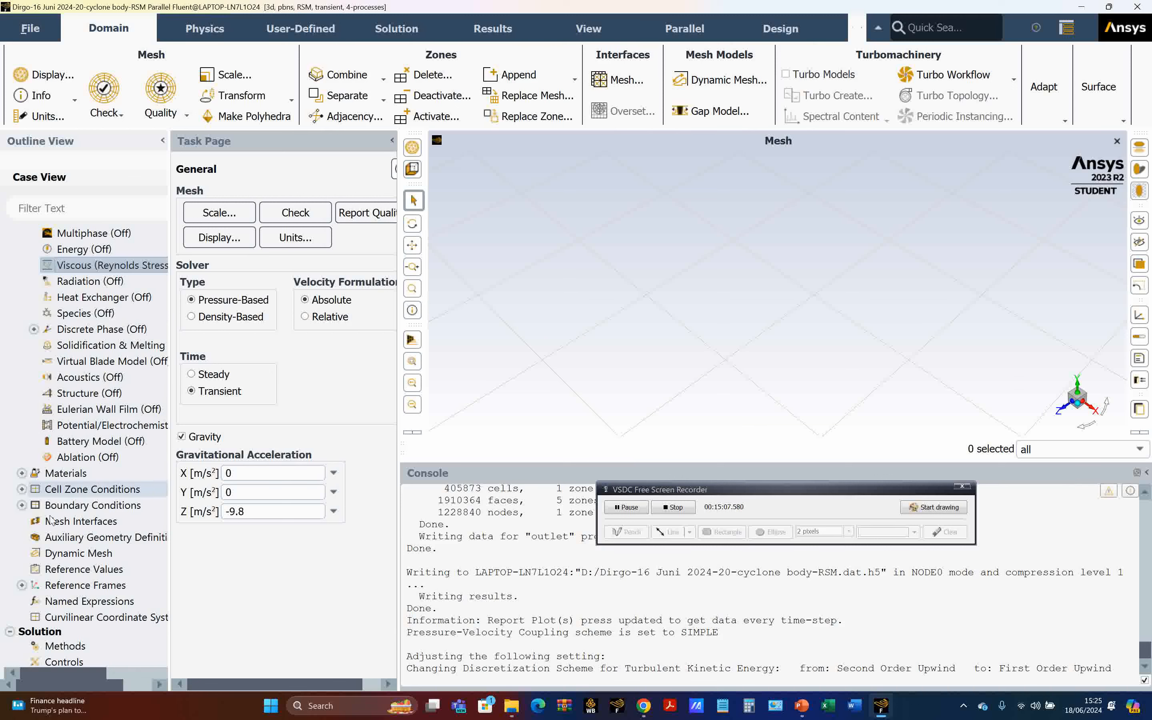
double_click(65, 507)
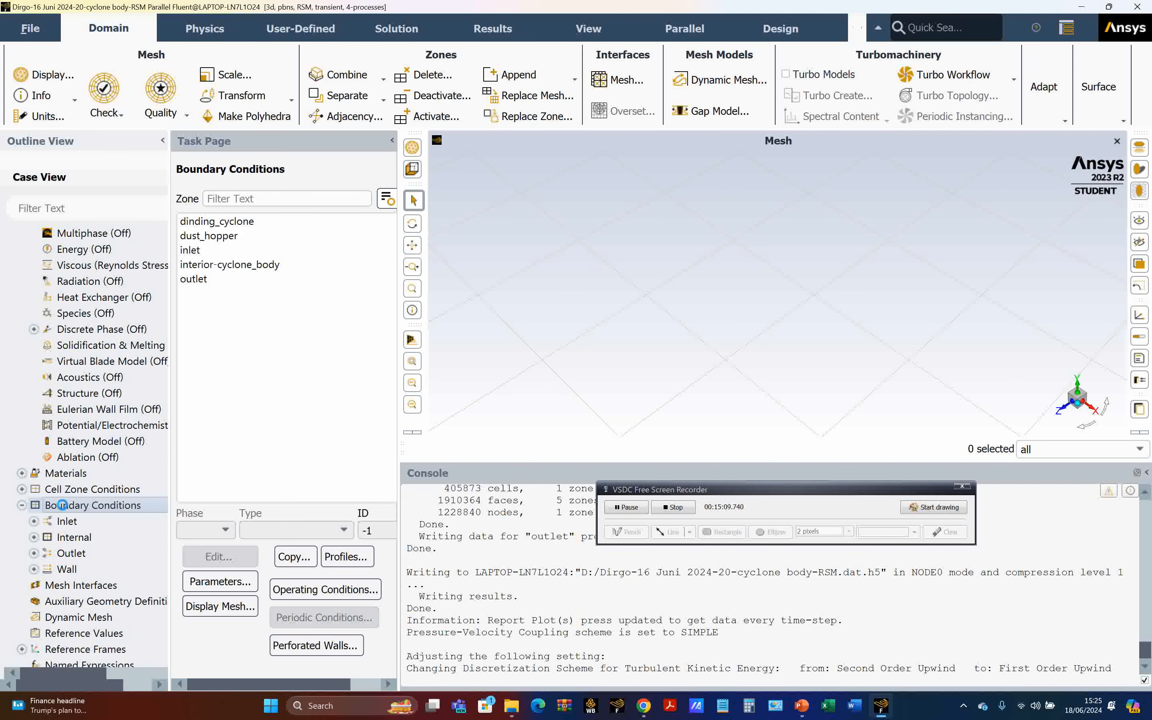
double_click(42, 521)
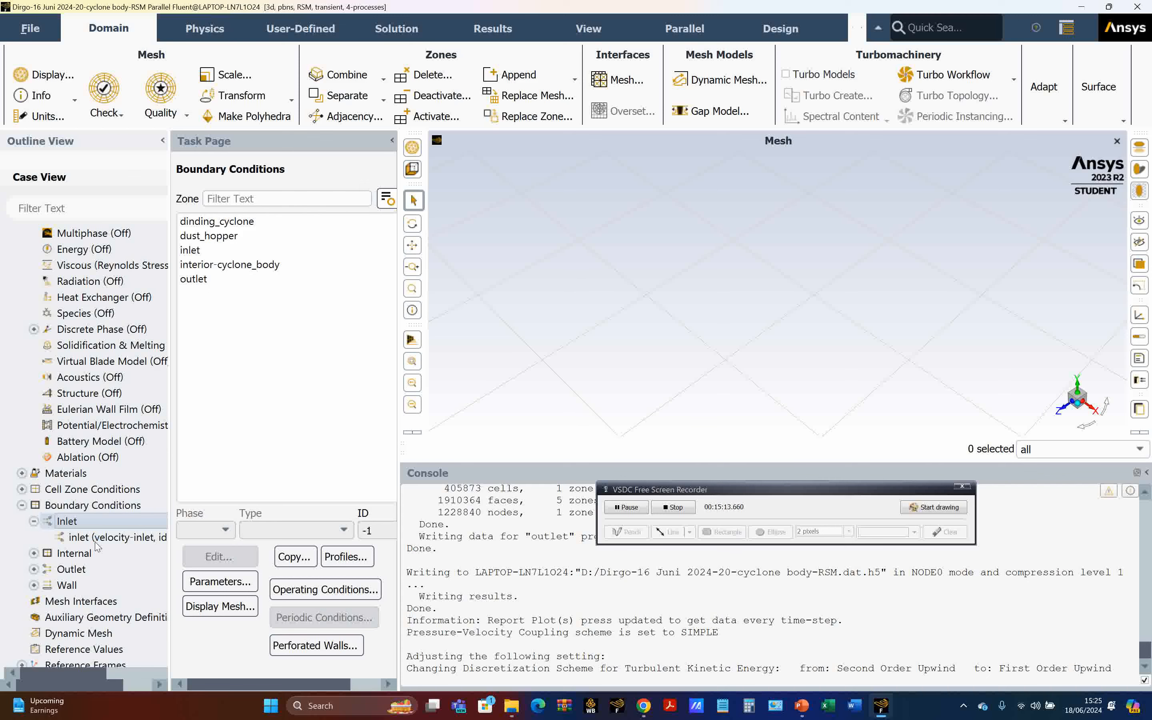
double_click(94, 538)
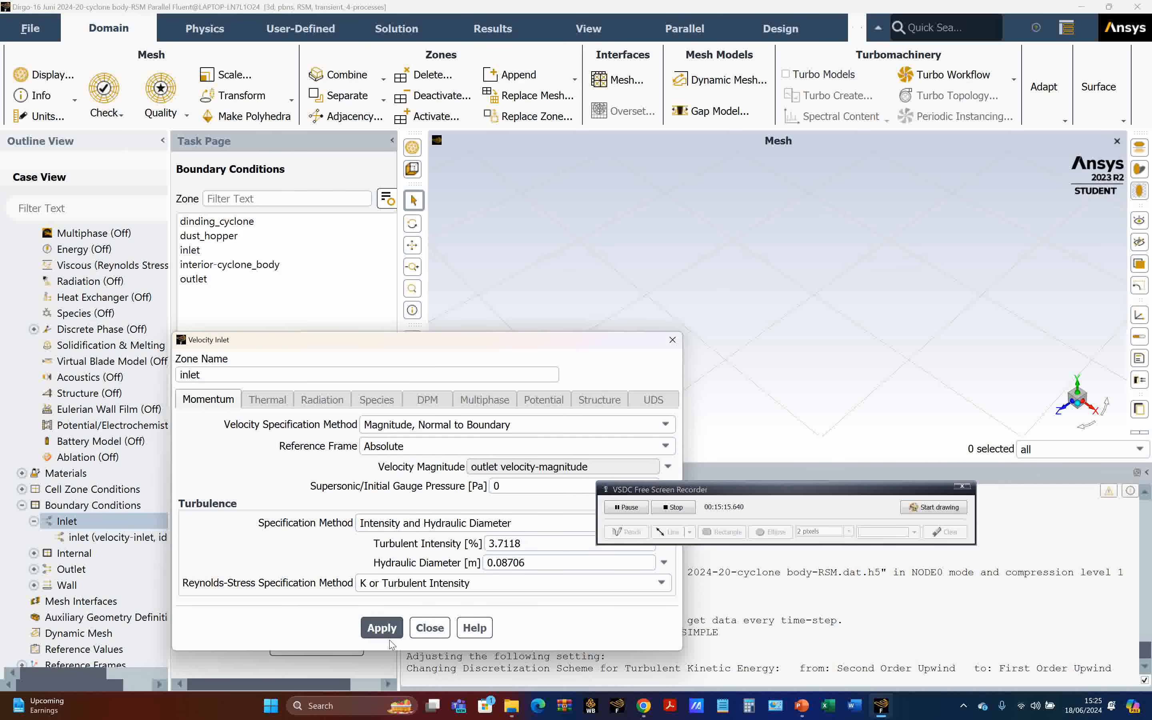
drag(430, 351, 353, 188)
click(584, 420)
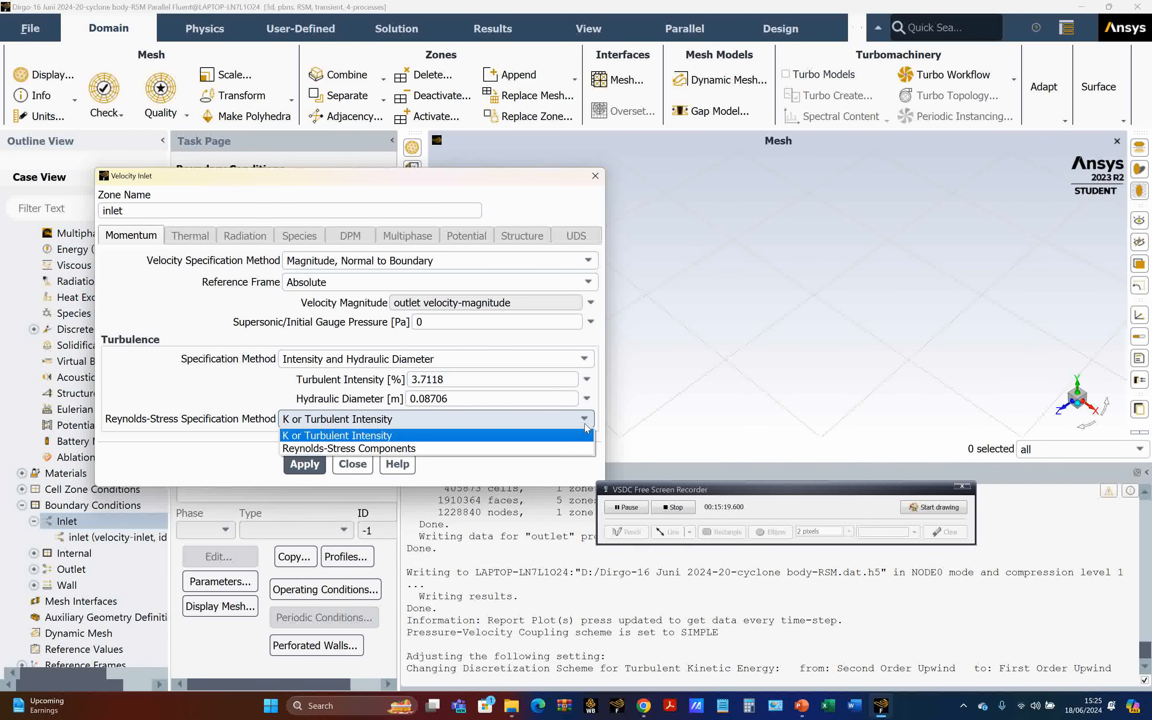
click(488, 449)
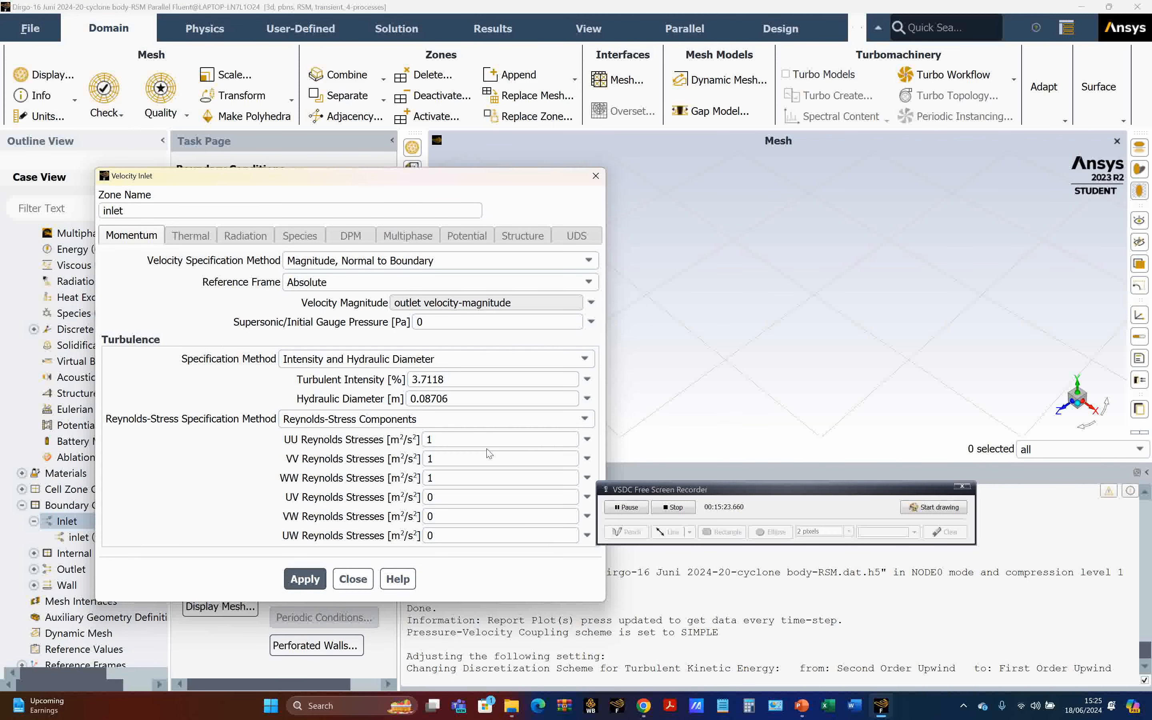
- Assign the outlet uu-, vv- and ww-reynolds-stress profiles to the inlet's UU, VV and WW Reynolds stresses, and apply the boundary condition
click(587, 440)
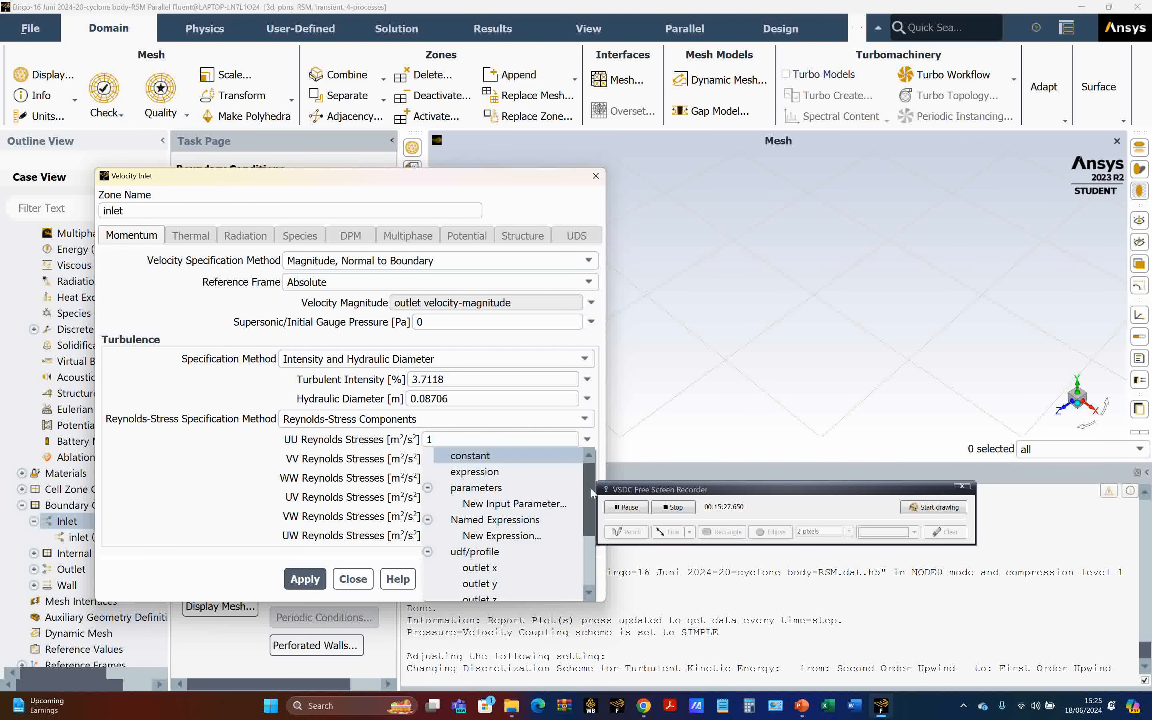
scroll(584, 529, down, 2)
scroll(584, 530, down, 1)
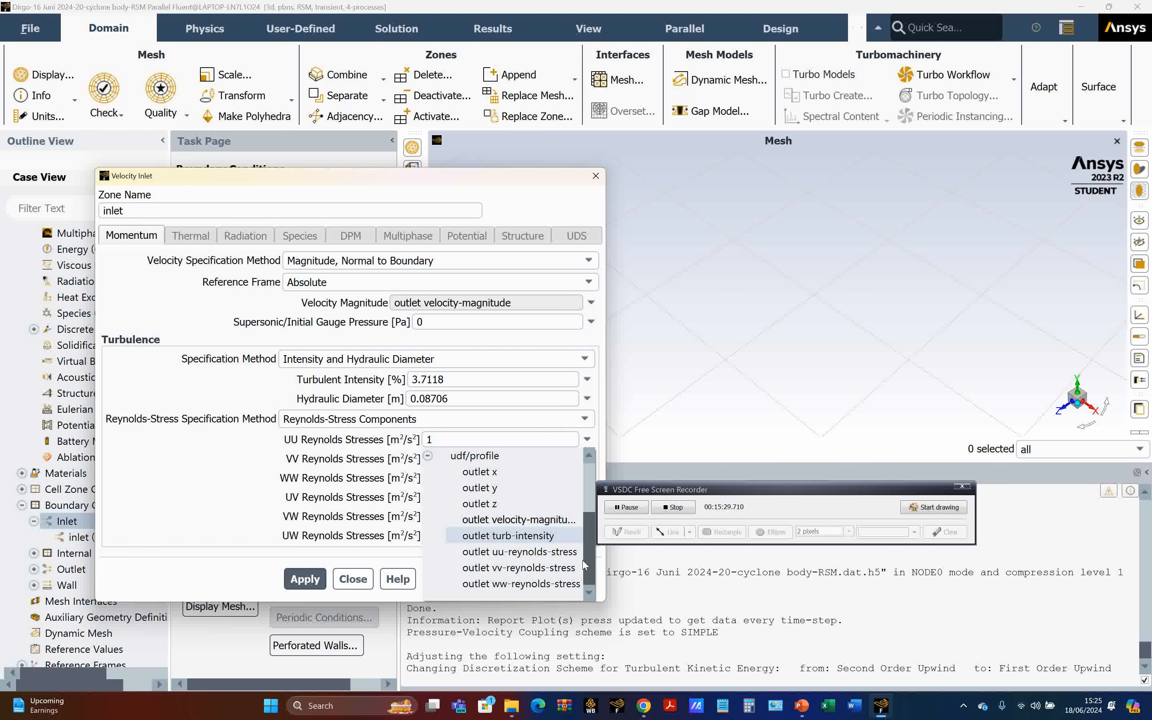
click(538, 552)
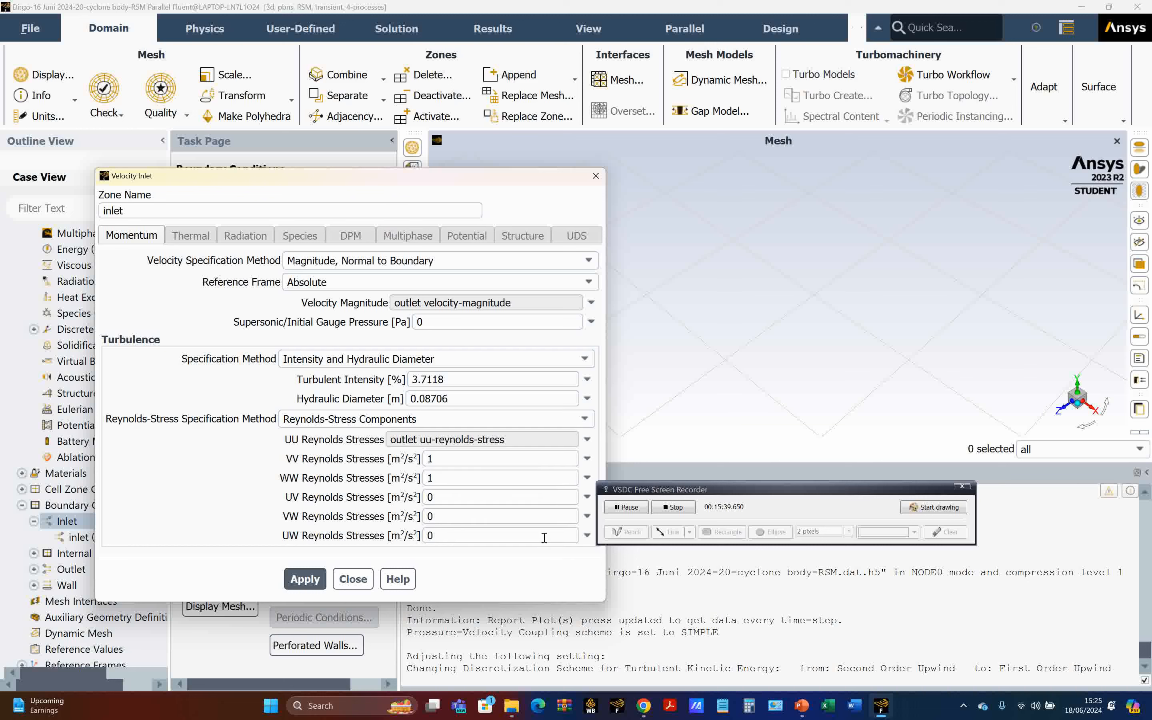
click(587, 458)
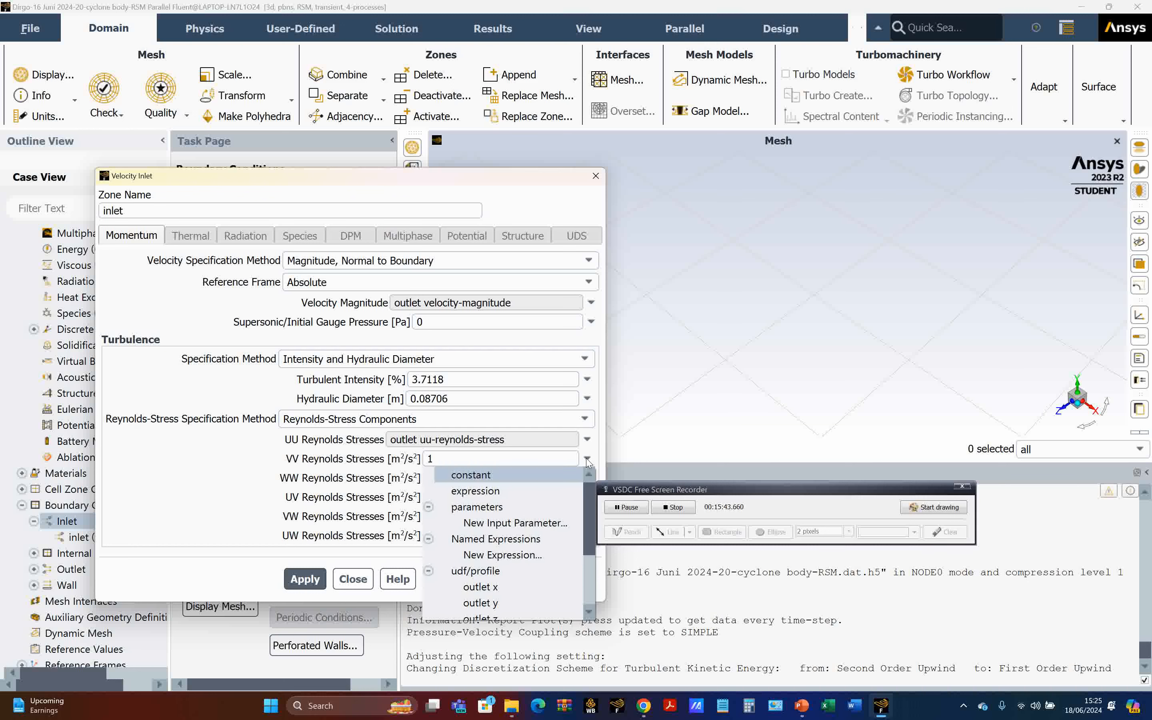
scroll(481, 558, down, 2)
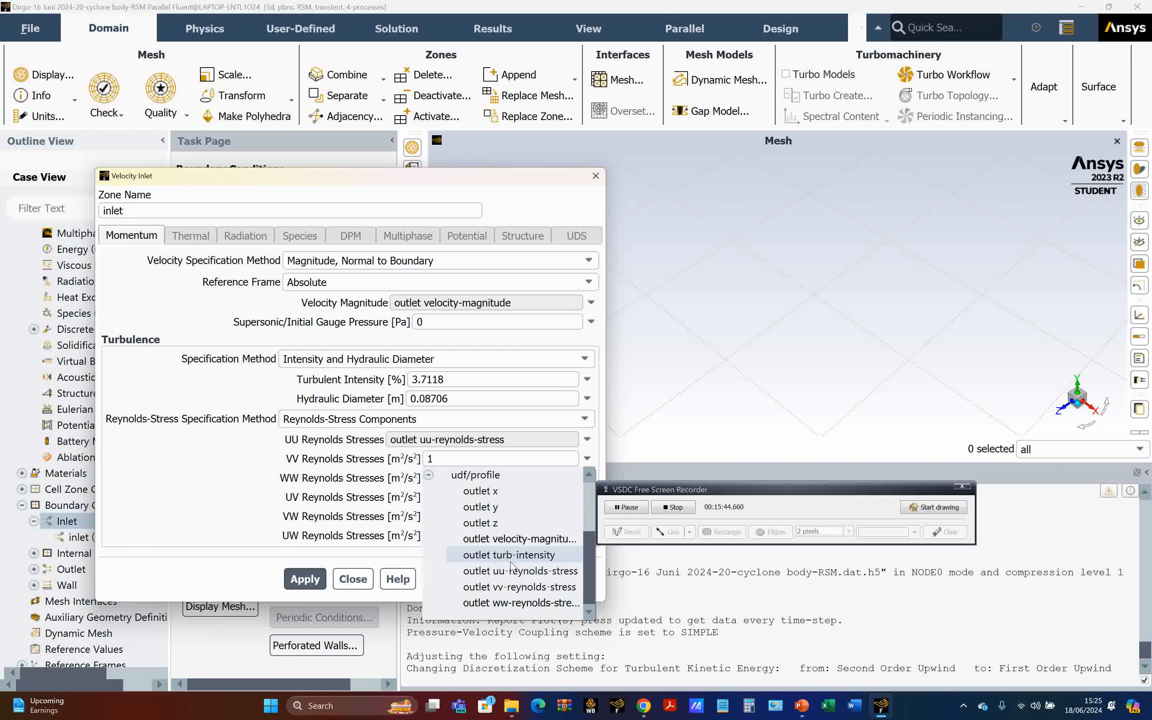
click(509, 586)
click(587, 478)
scroll(496, 589, down, 3)
click(499, 624)
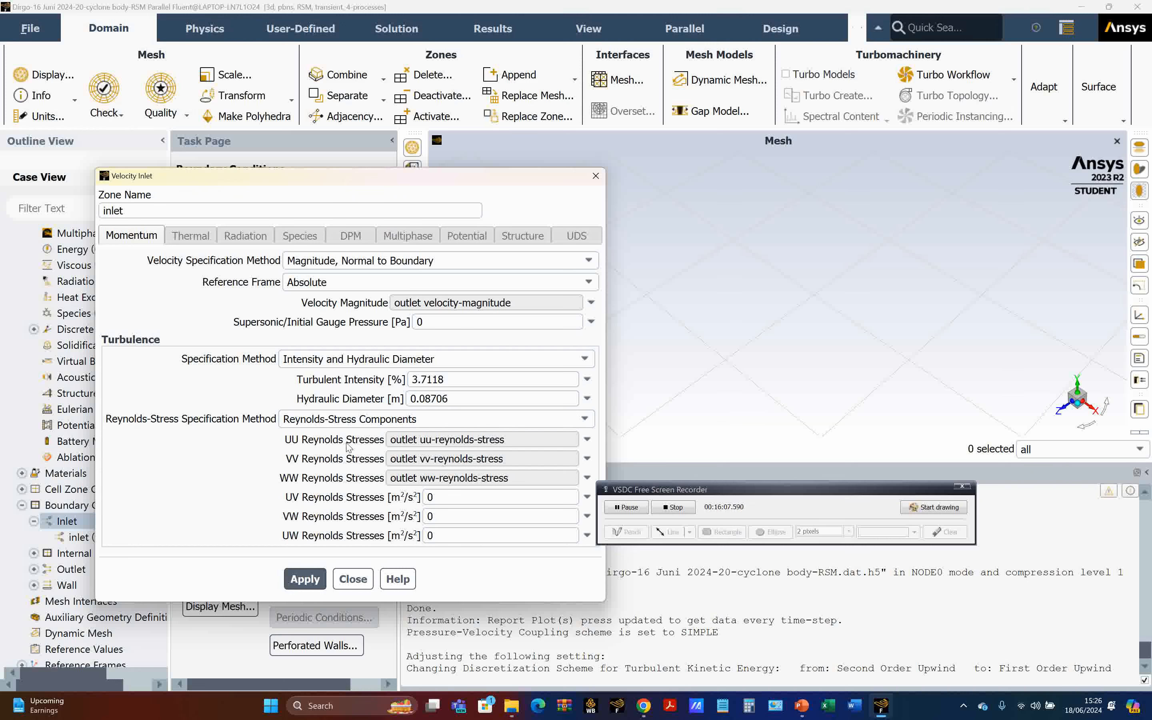
click(308, 582)
click(353, 579)
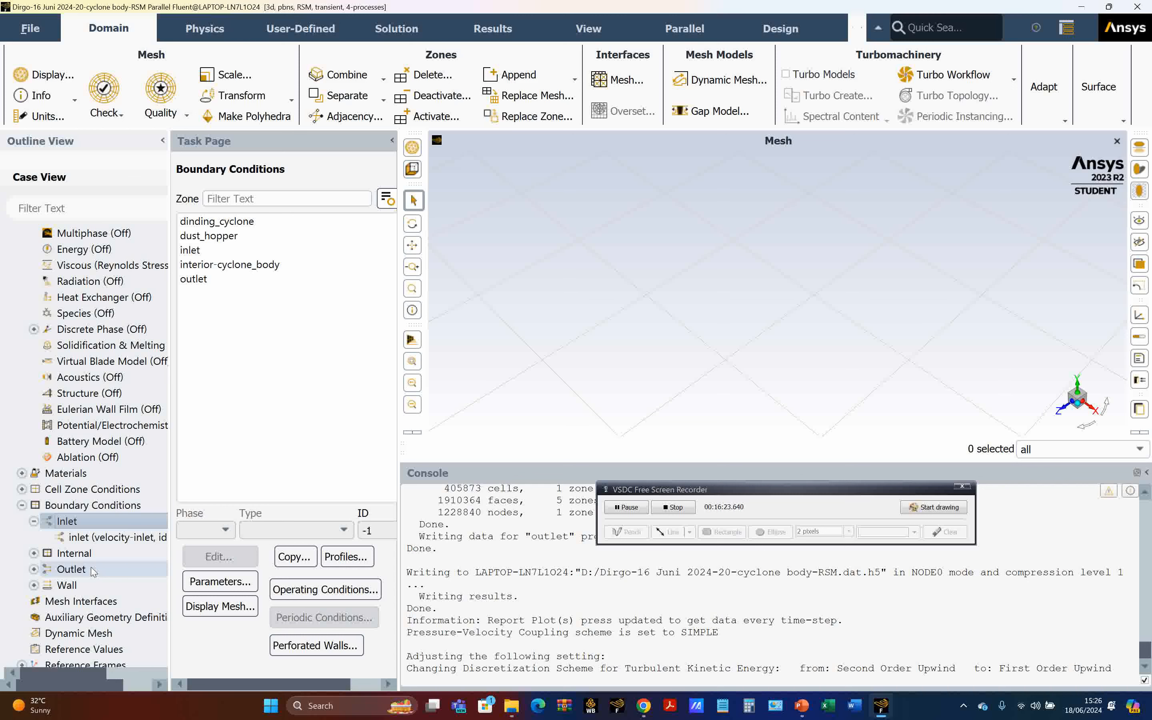
- Set the pressure-velocity coupling scheme in the solution methods to SIMPLEC
scroll(131, 594, down, 3)
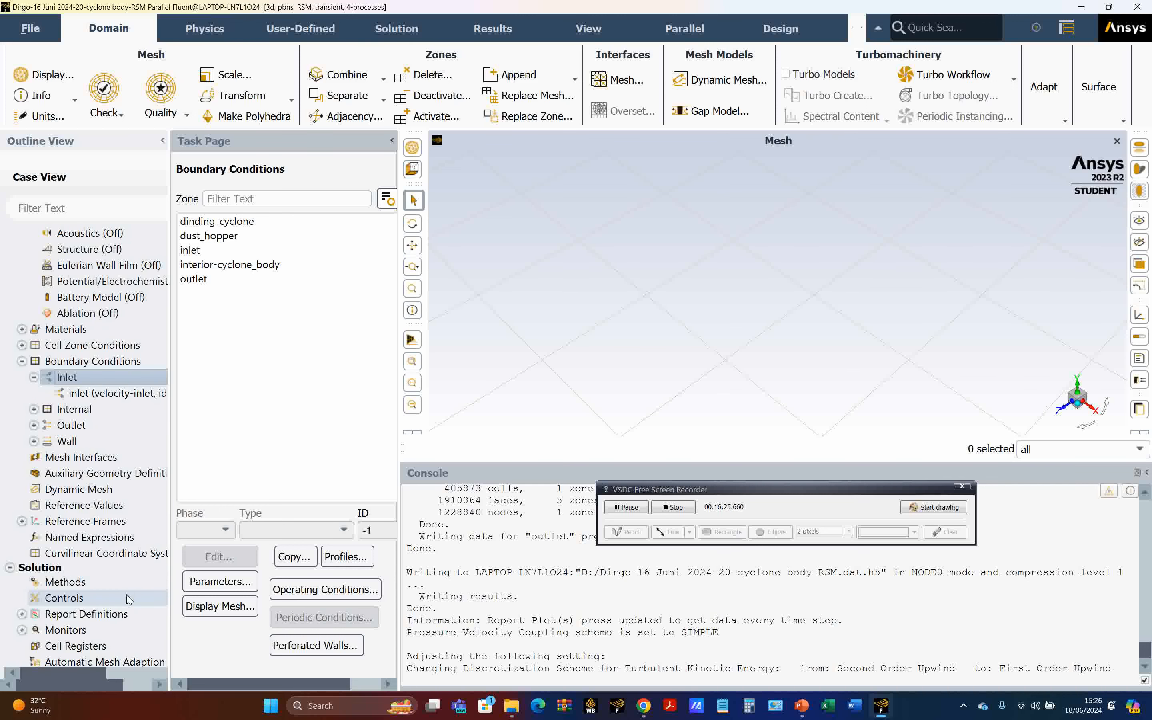
click(134, 588)
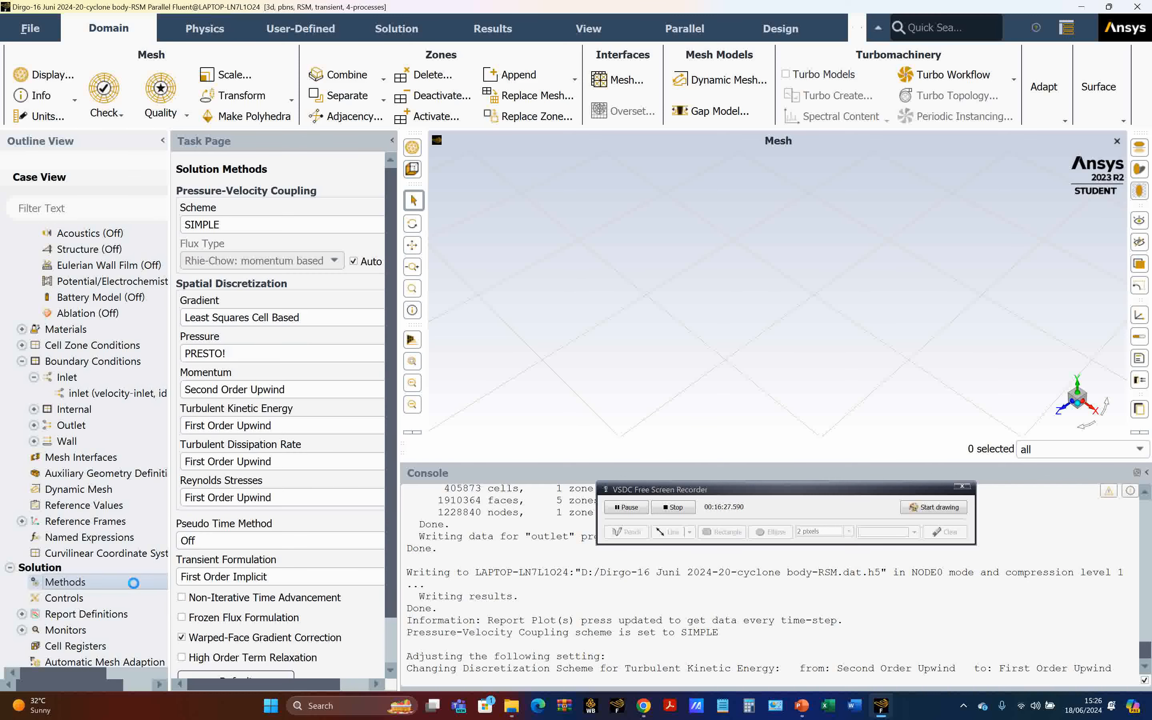
click(253, 225)
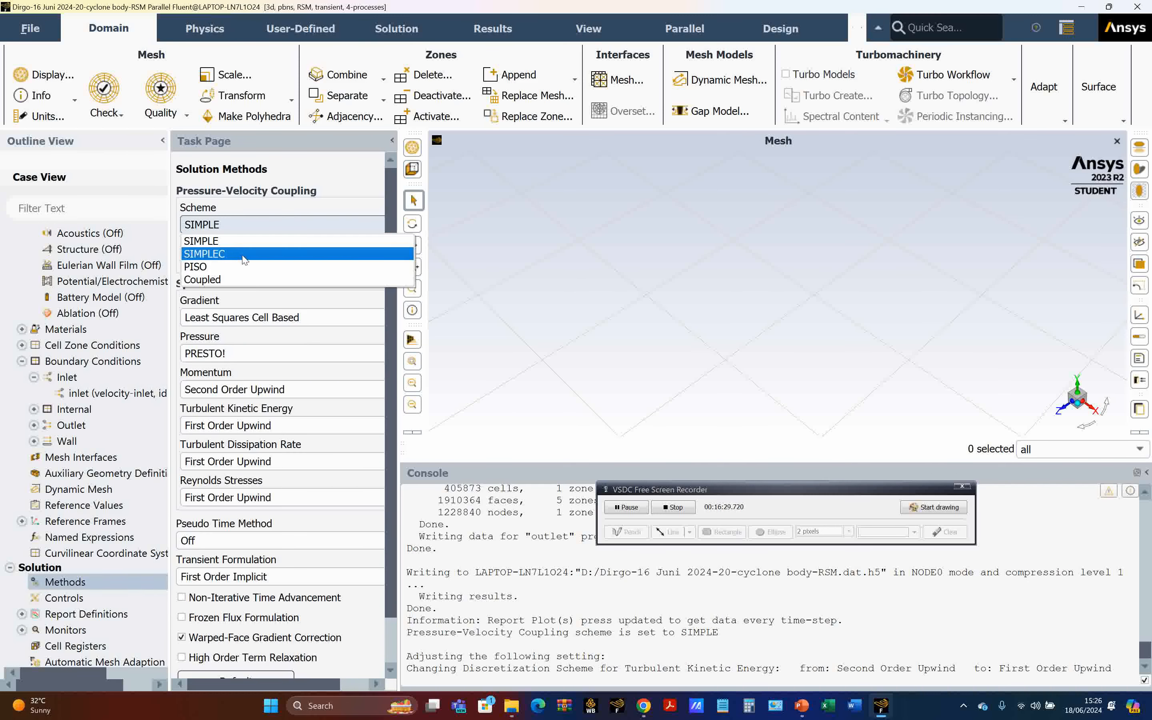
click(210, 235)
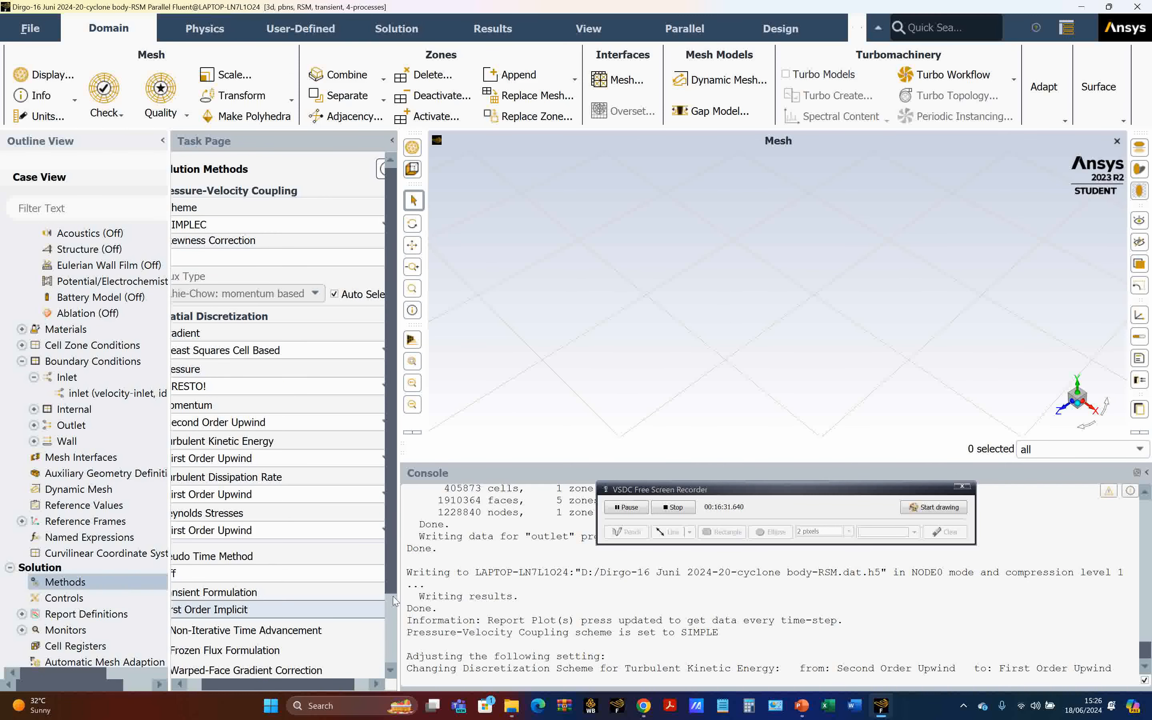
- Set the spatial discretization of turbulent kinetic energy and turbulent dissipation rate to Second Order Upwind
drag(398, 478, 500, 478)
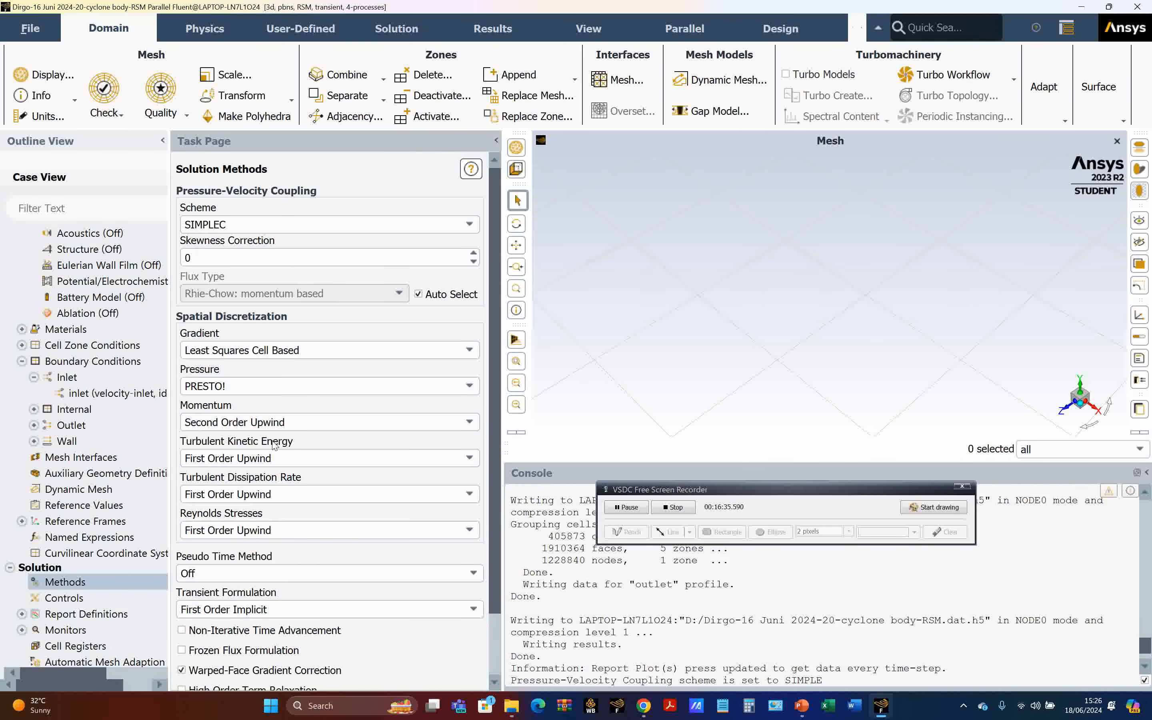
click(280, 458)
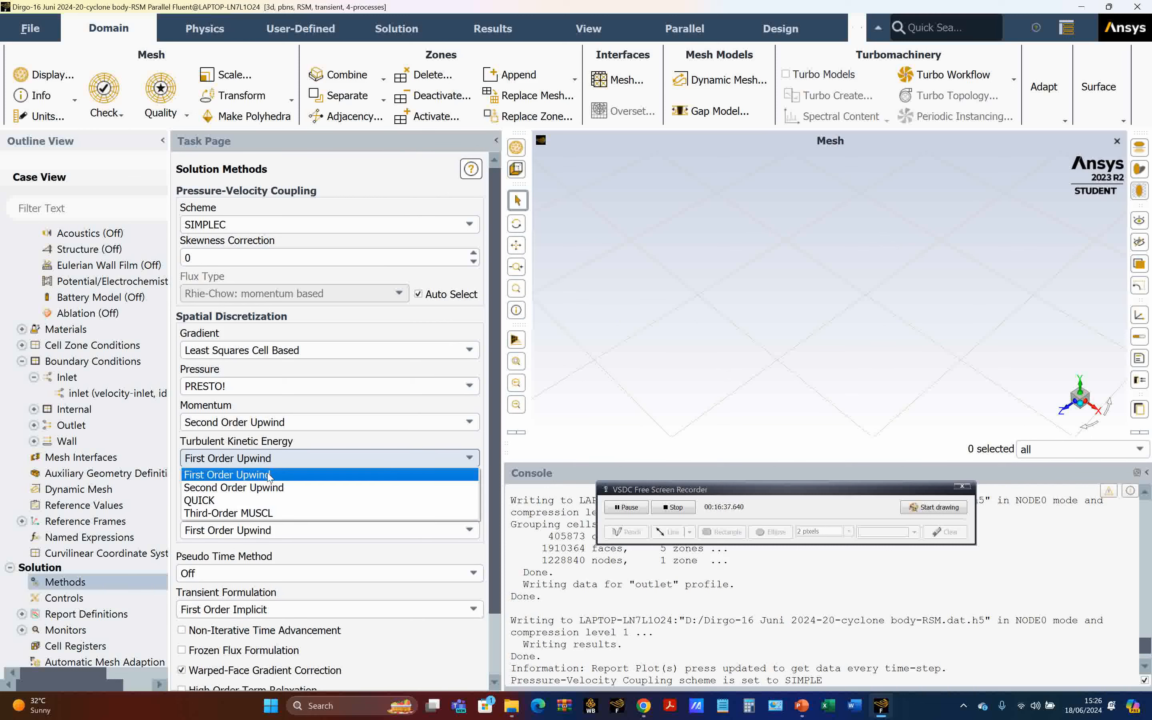
click(268, 488)
click(268, 495)
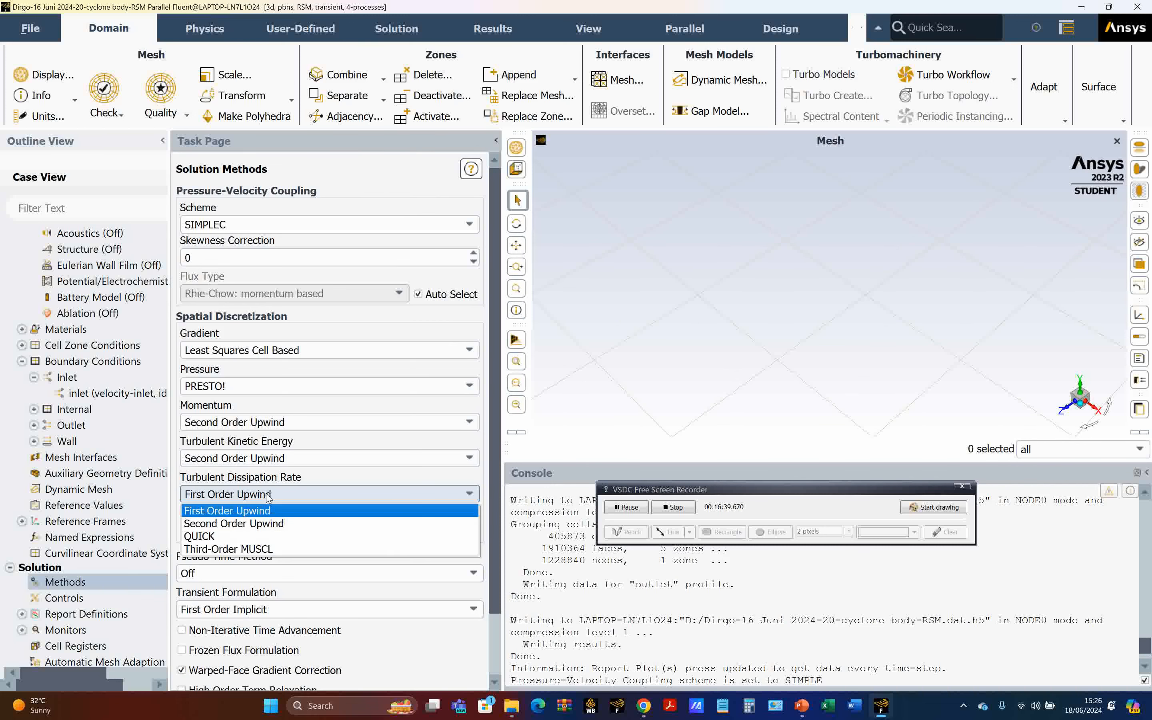
click(250, 522)
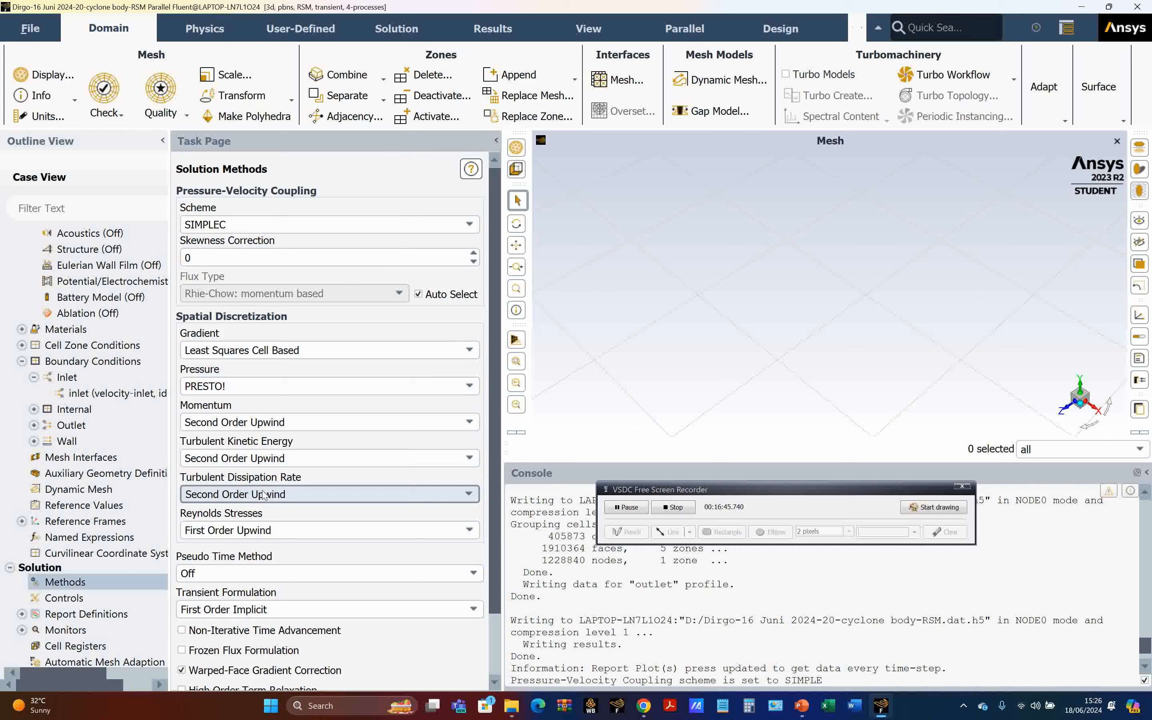
- Set the transient formulation to Second Order Implicit and show the under-relaxation factors in the solution controls
click(248, 611)
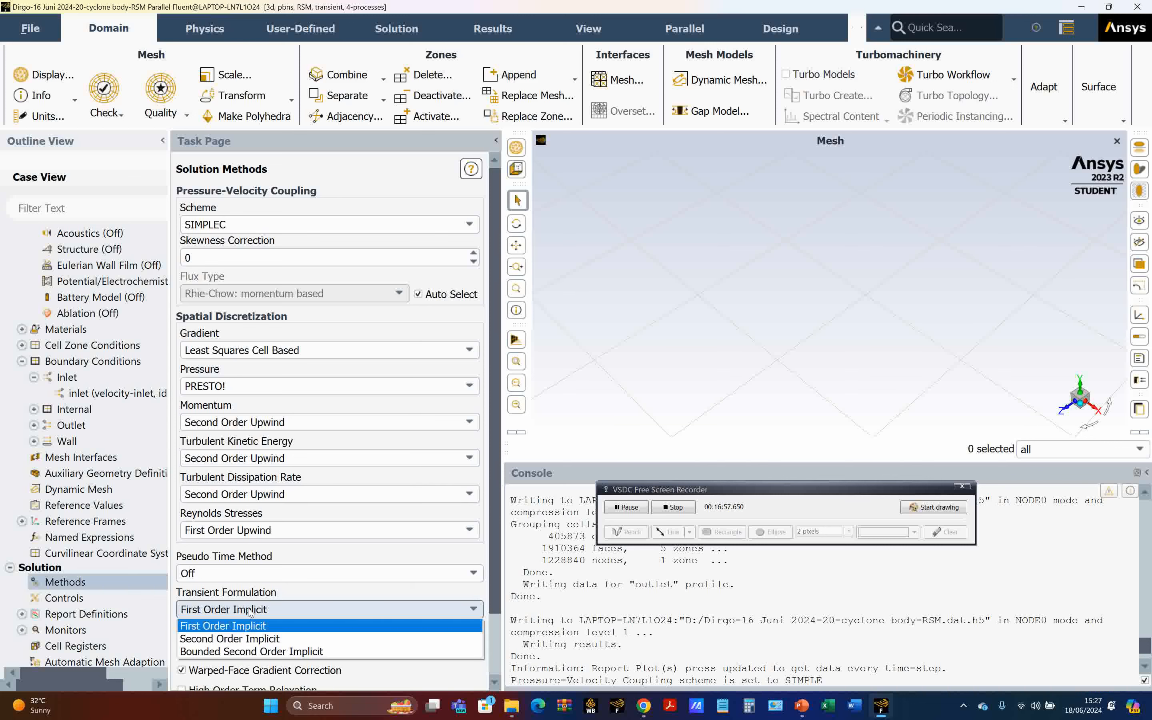
click(238, 638)
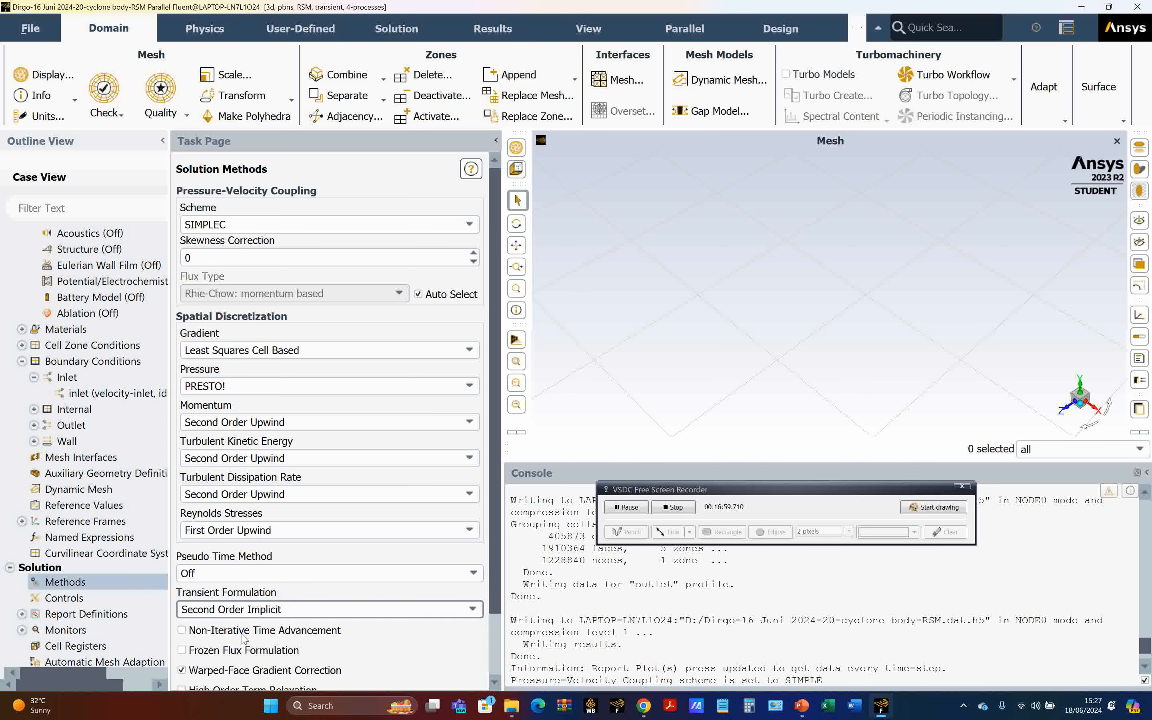
scroll(500, 663, down, 2)
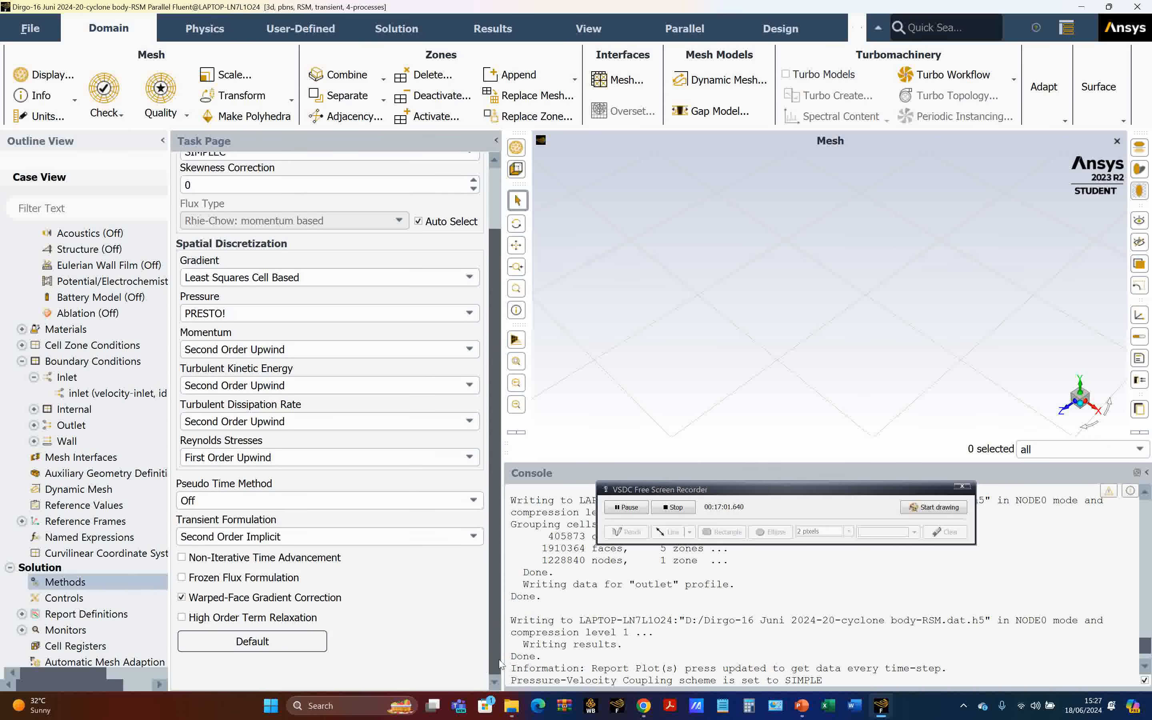
click(80, 598)
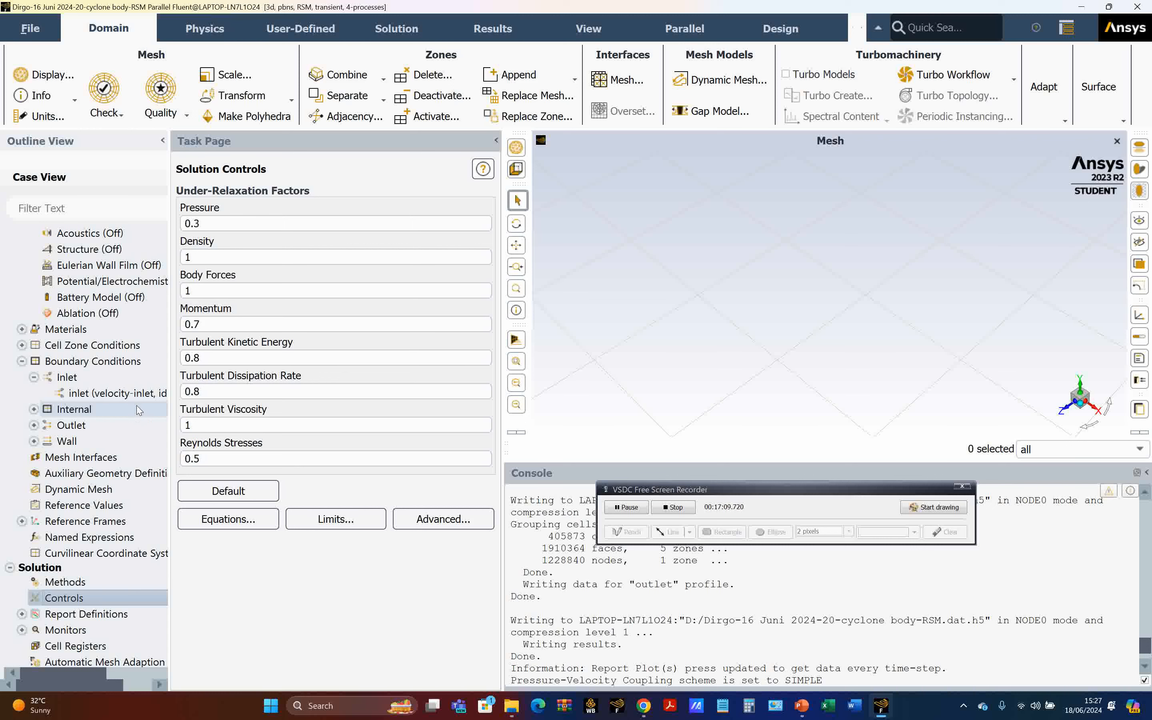
scroll(137, 409, down, 2)
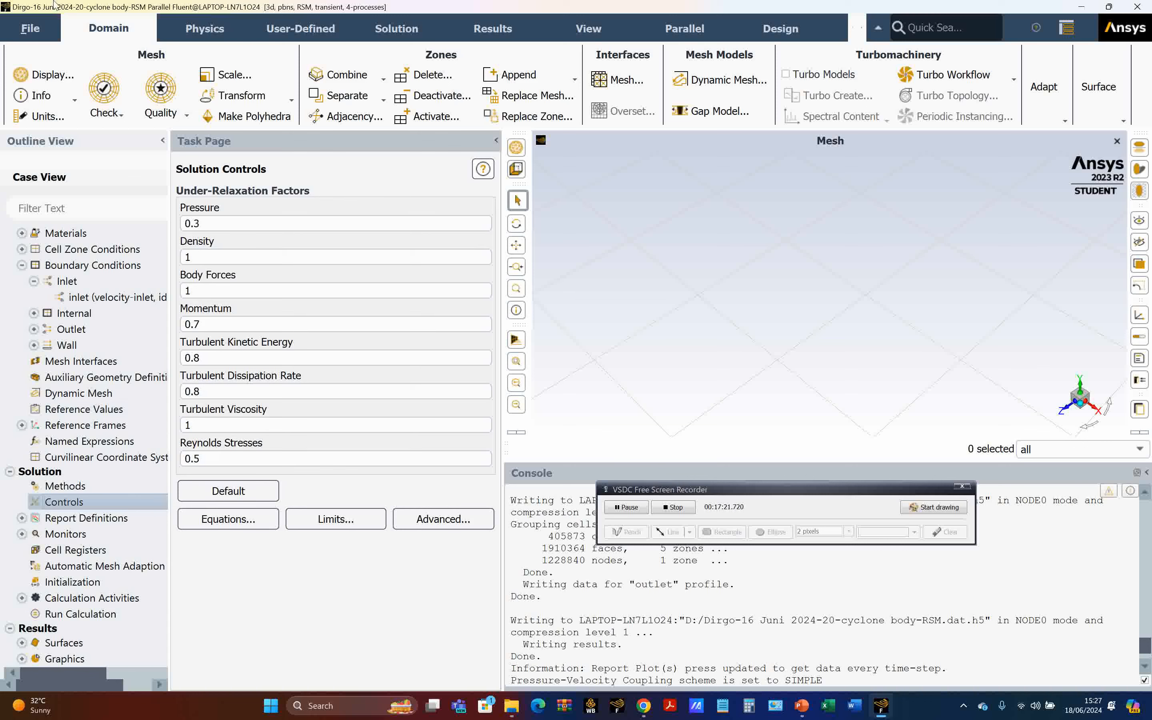
- Open the autosave settings and set the data file to save every 10 time steps
click(32, 30)
mouse_move(55, 75)
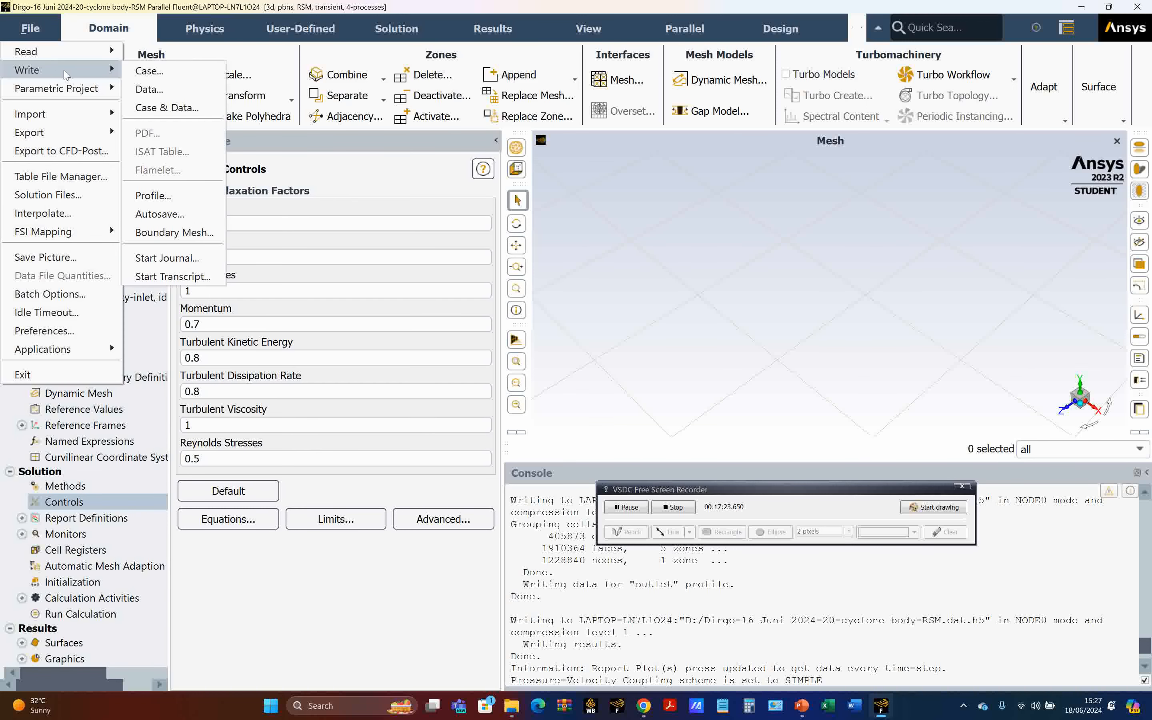
click(180, 213)
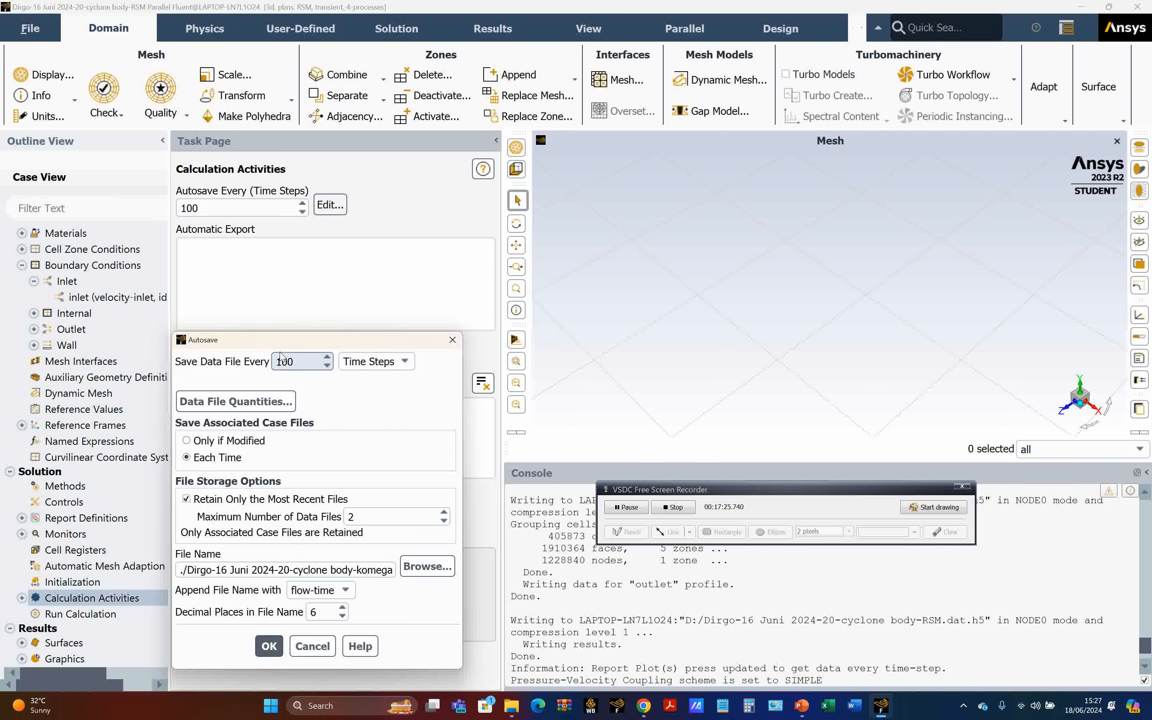
double_click(291, 361)
text(10)
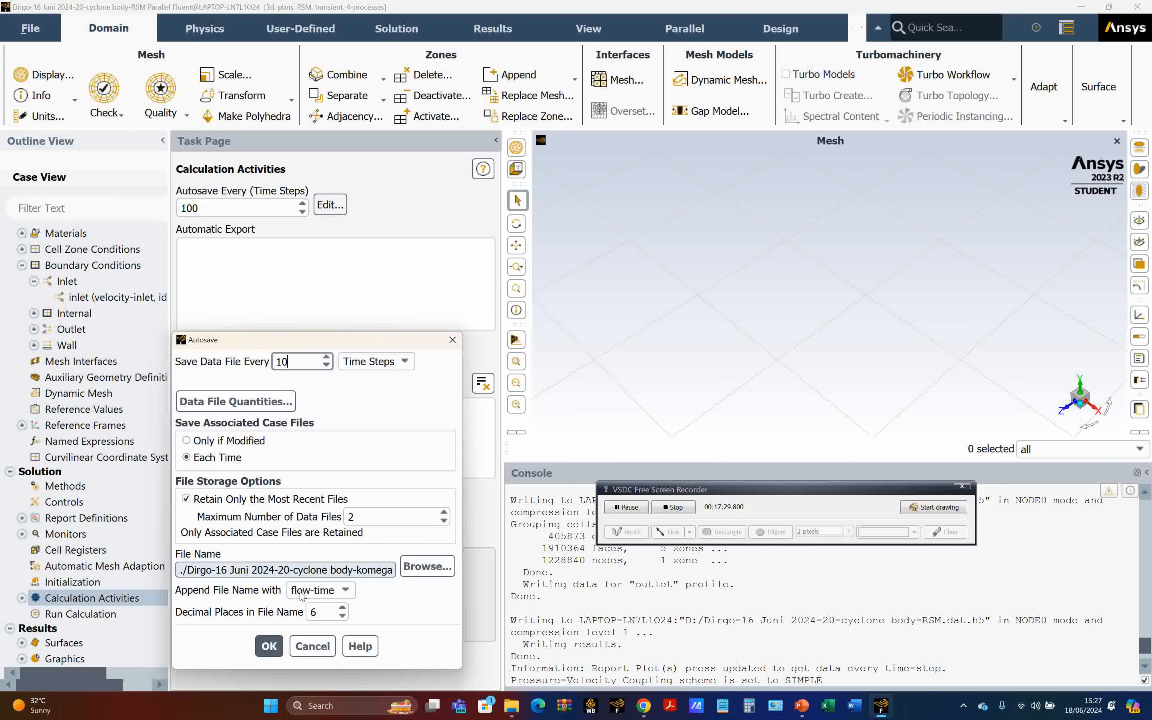
- Set the autosave file name to "./Dirgo-16 Juni 2024-20-cyclone body-RSM" and append the time-step to it
click(357, 571)
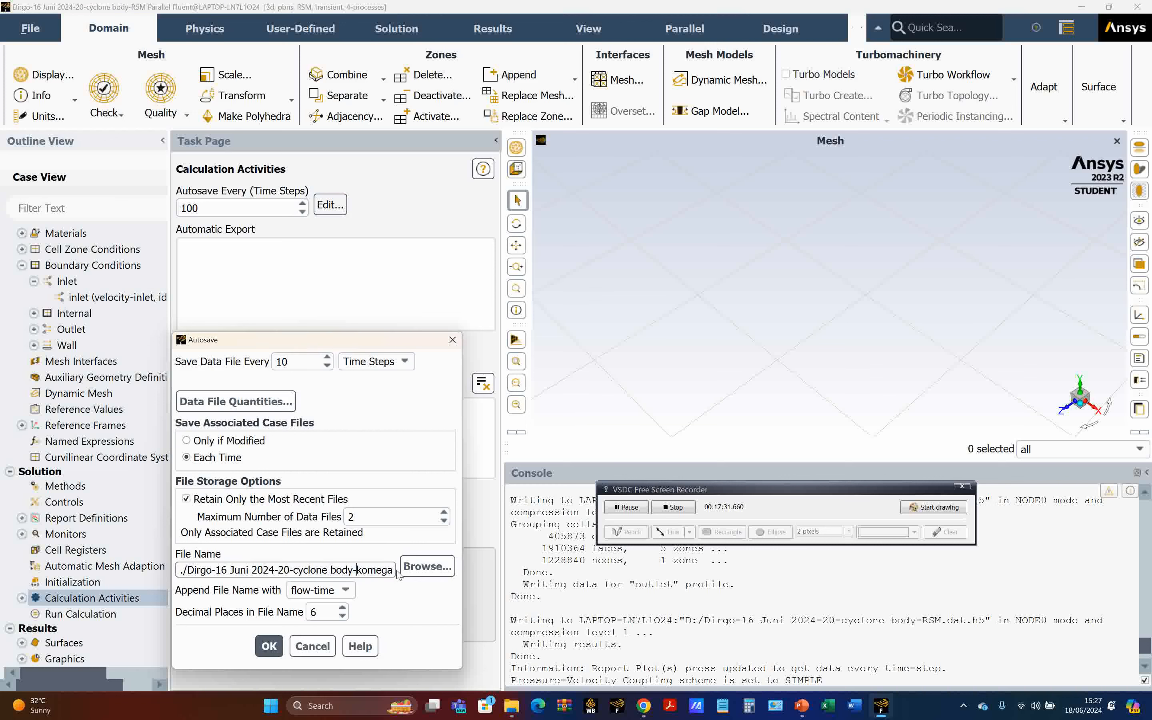
text(RSM)
key(Delete)
key(Delete)
key(Delete)
key(Delete)
key(Delete)
click(350, 590)
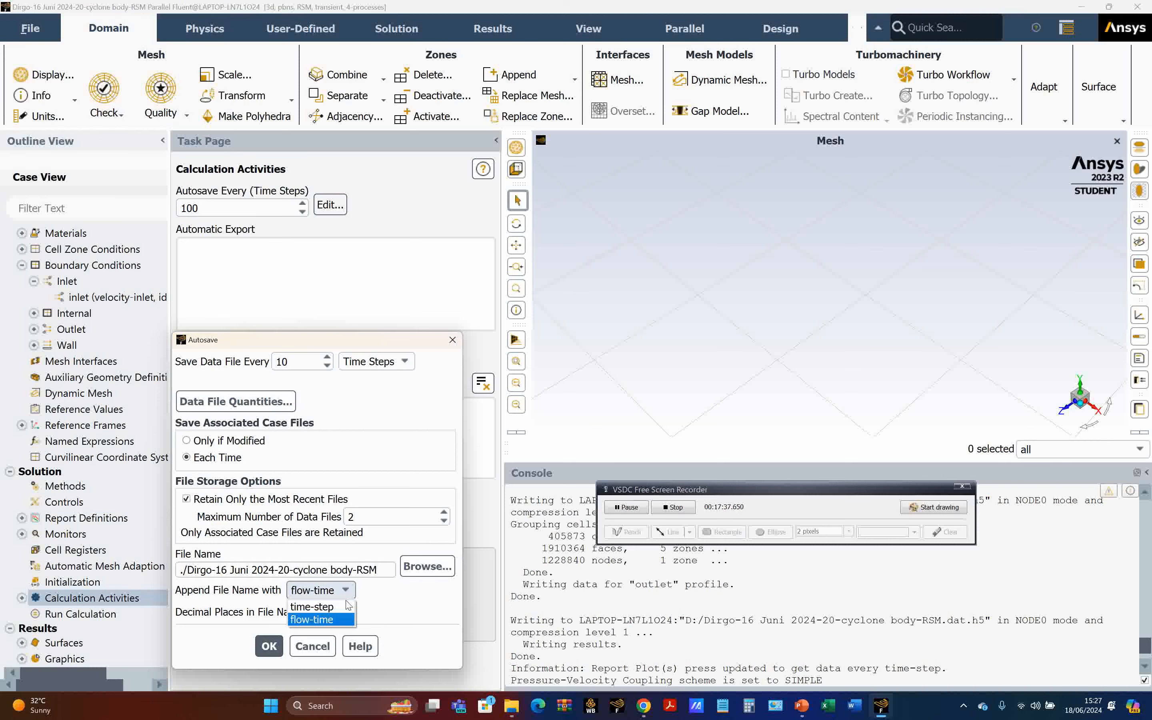
click(344, 603)
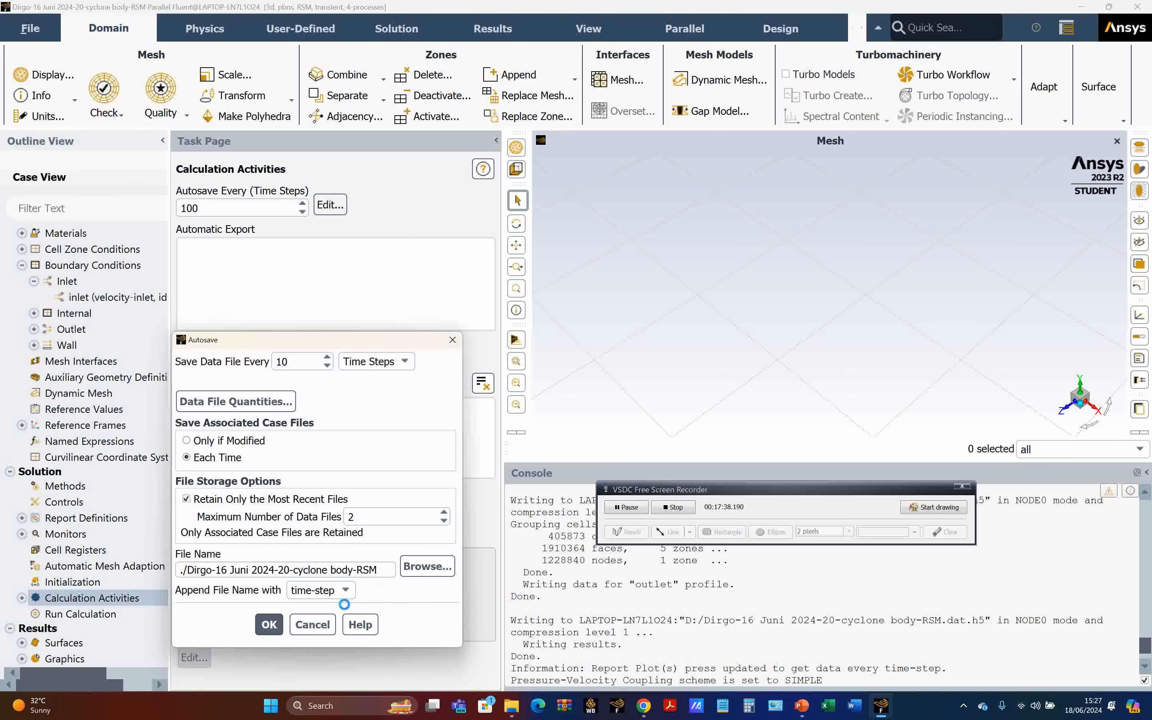
- Confirm the autosave settings and open the run calculation settings
click(270, 625)
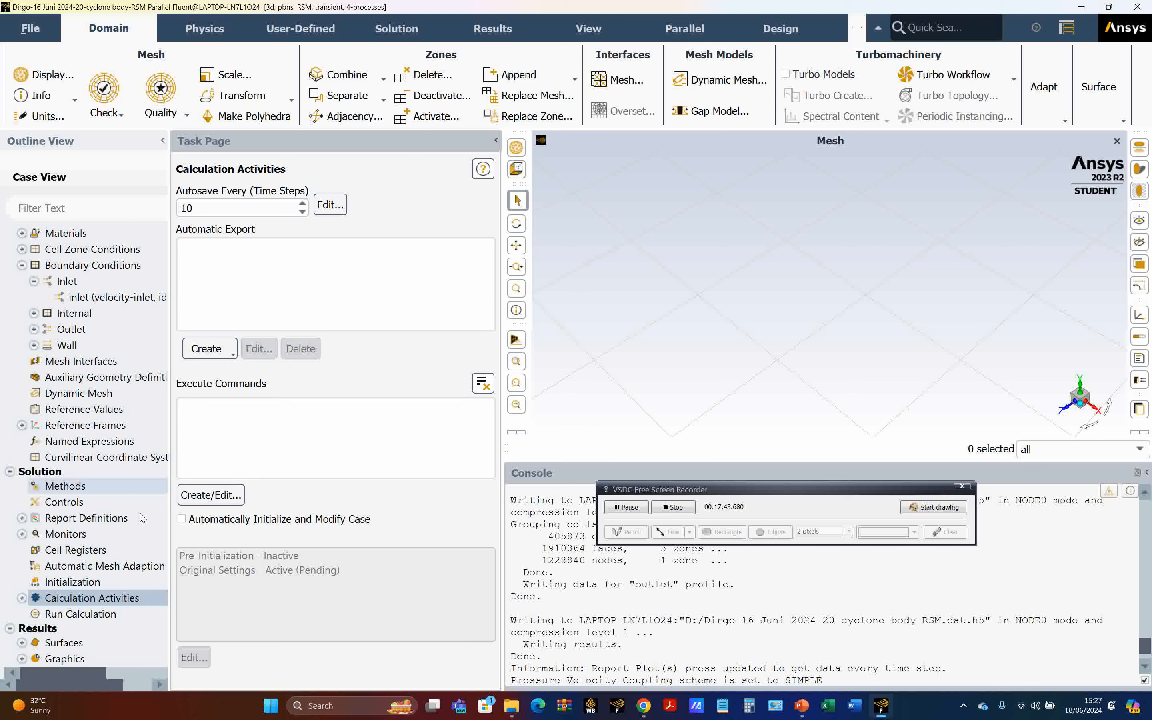
click(132, 615)
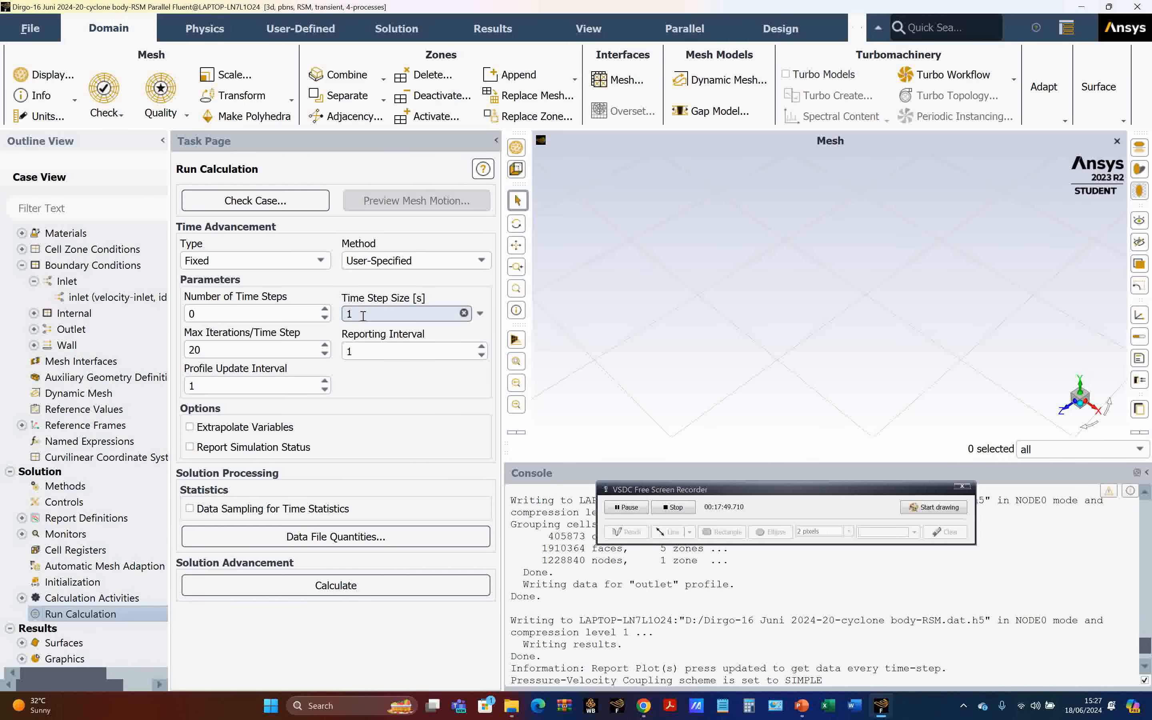
- Switch to the PowerPoint lecture and review the slide with the autosave, residence time and run calculation settings
click(802, 706)
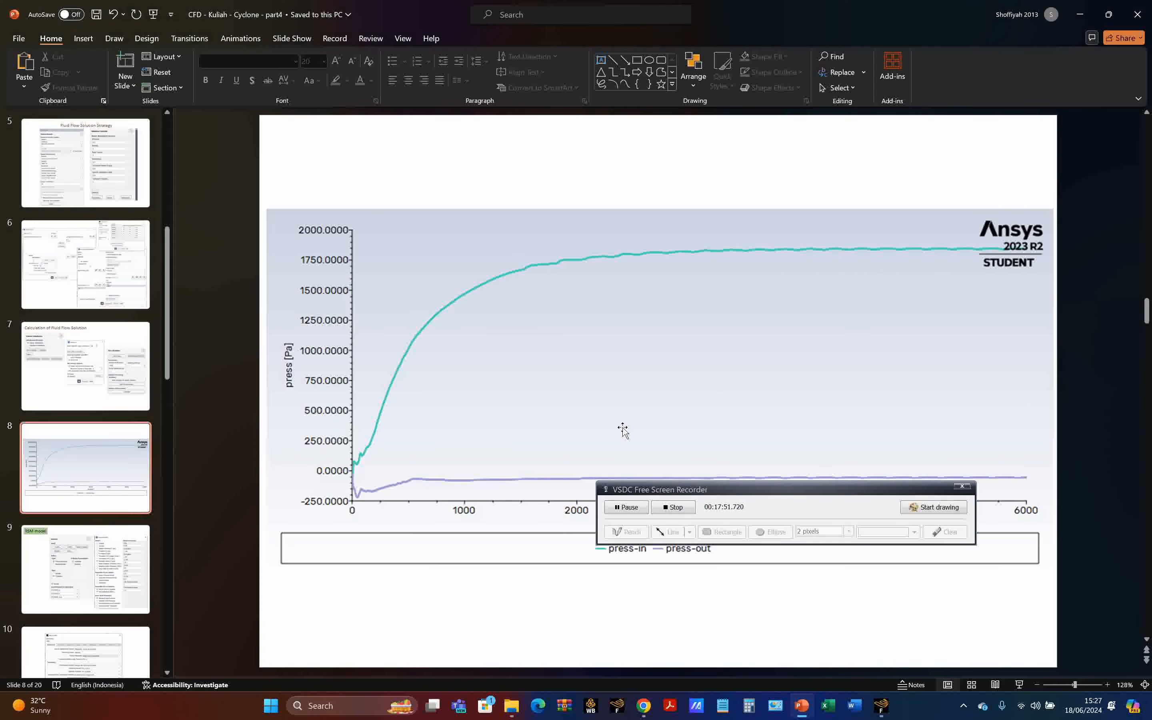
scroll(619, 435, down, 3)
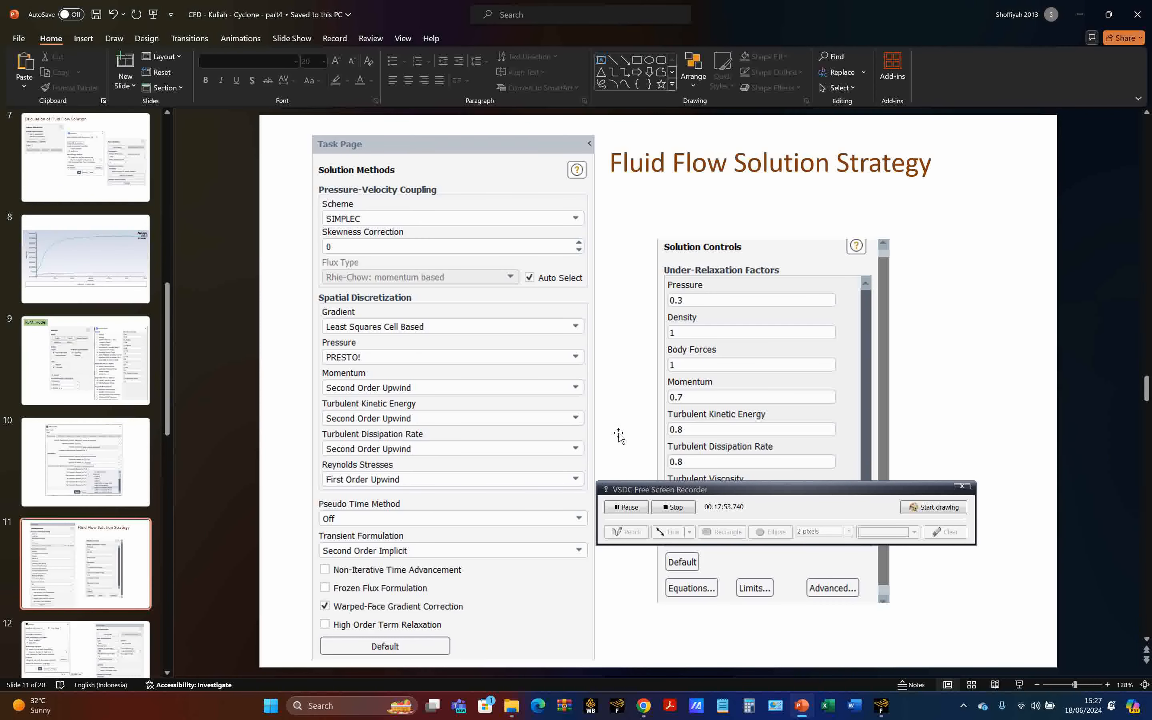
scroll(618, 435, down, 1)
drag(767, 492, 503, 305)
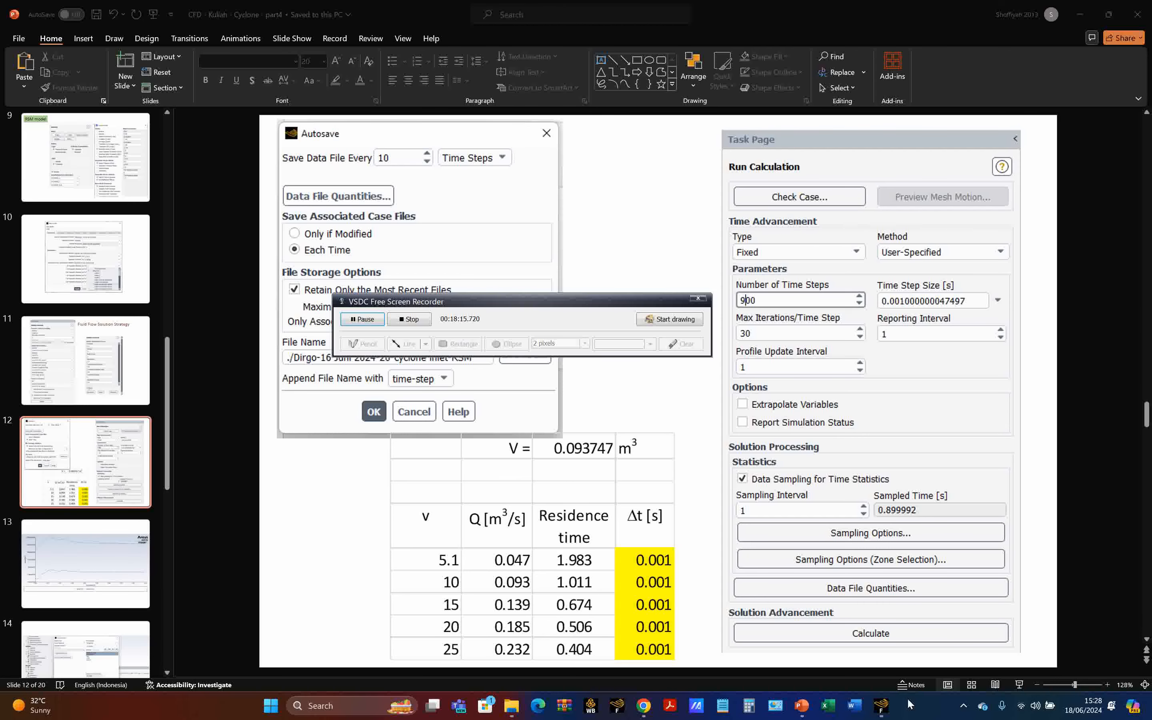
- Return to Fluent and compute the total volume of the cyclone_body cell zone with a volume integral report
click(883, 711)
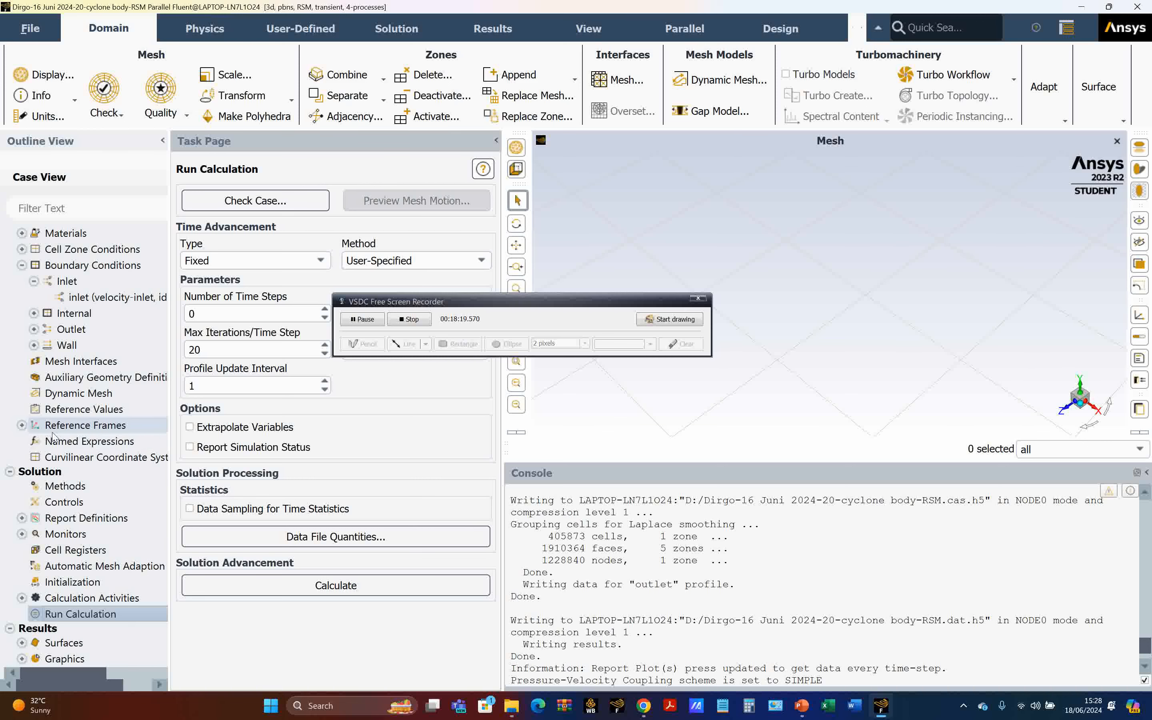
scroll(54, 435, down, 3)
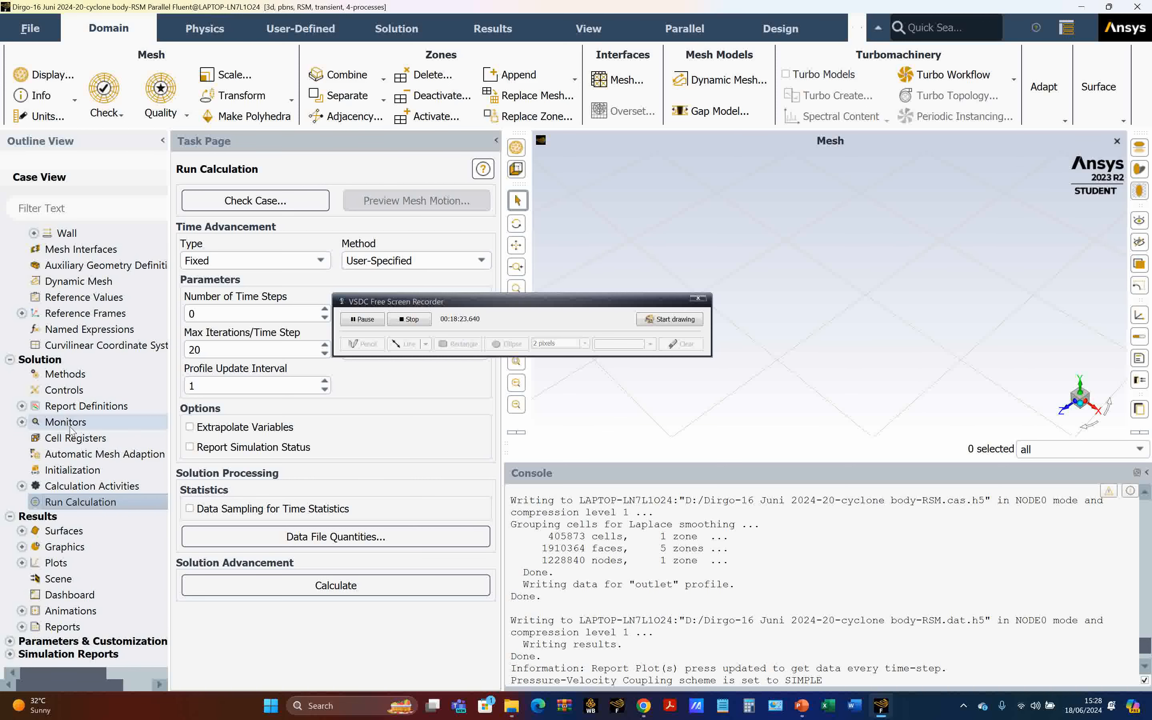
click(22, 627)
scroll(62, 619, down, 3)
click(92, 627)
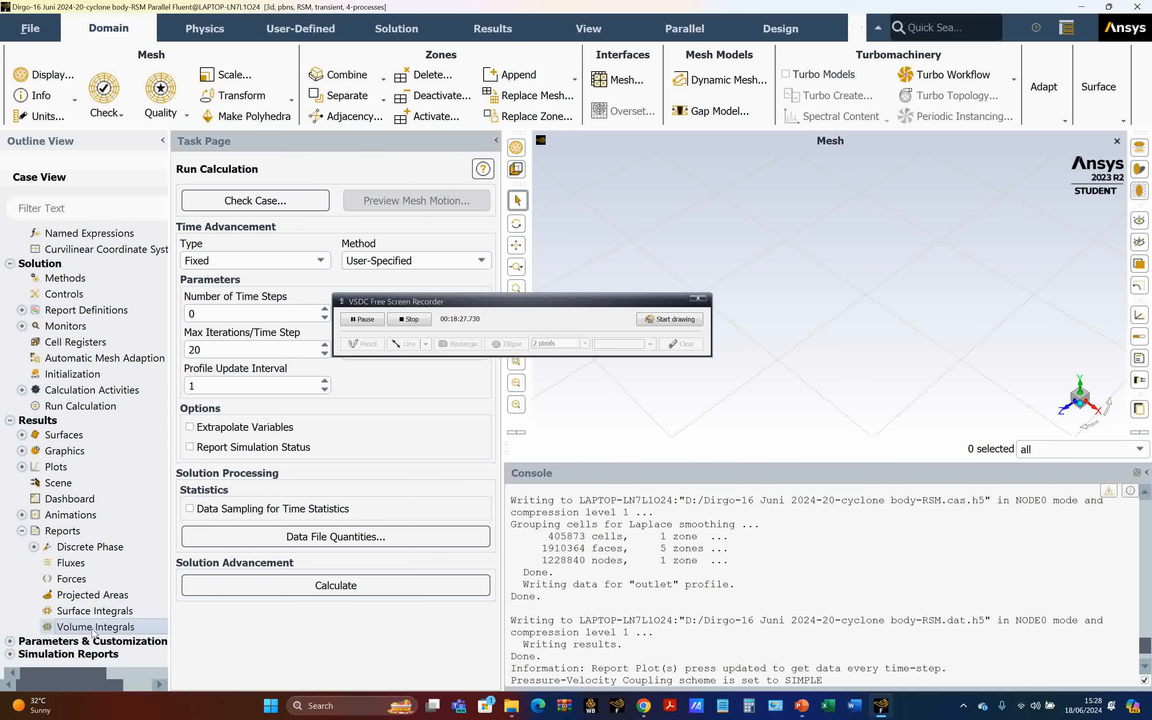
double_click(92, 627)
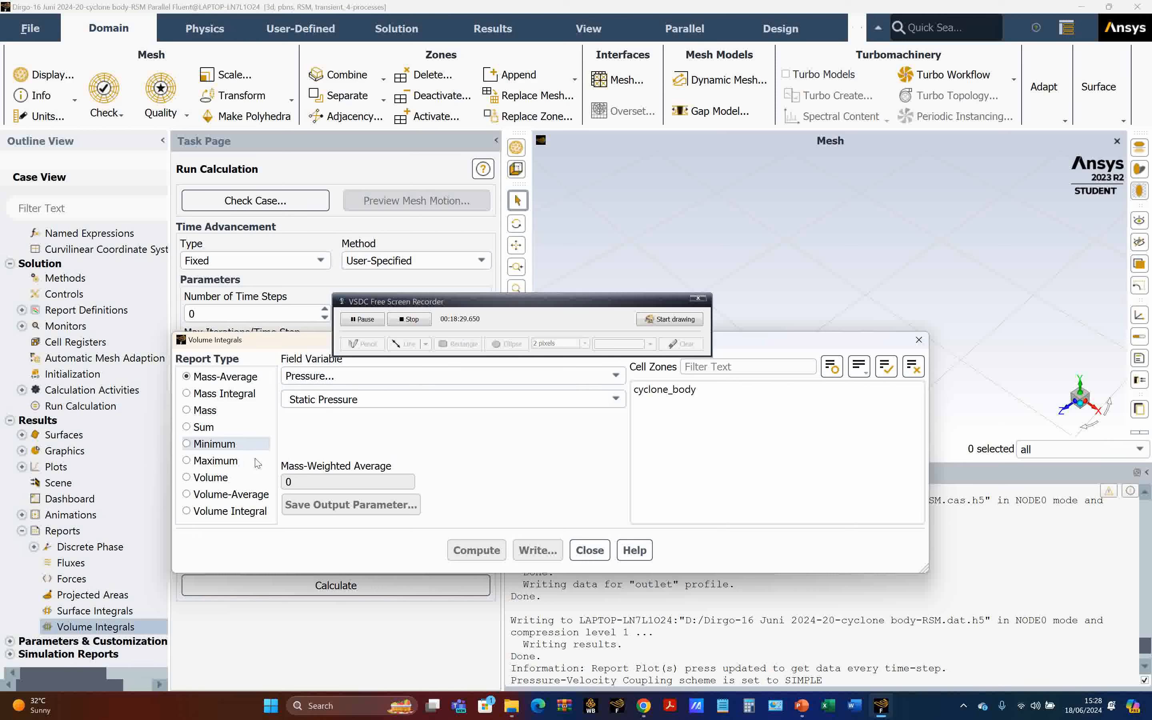
click(219, 480)
click(655, 389)
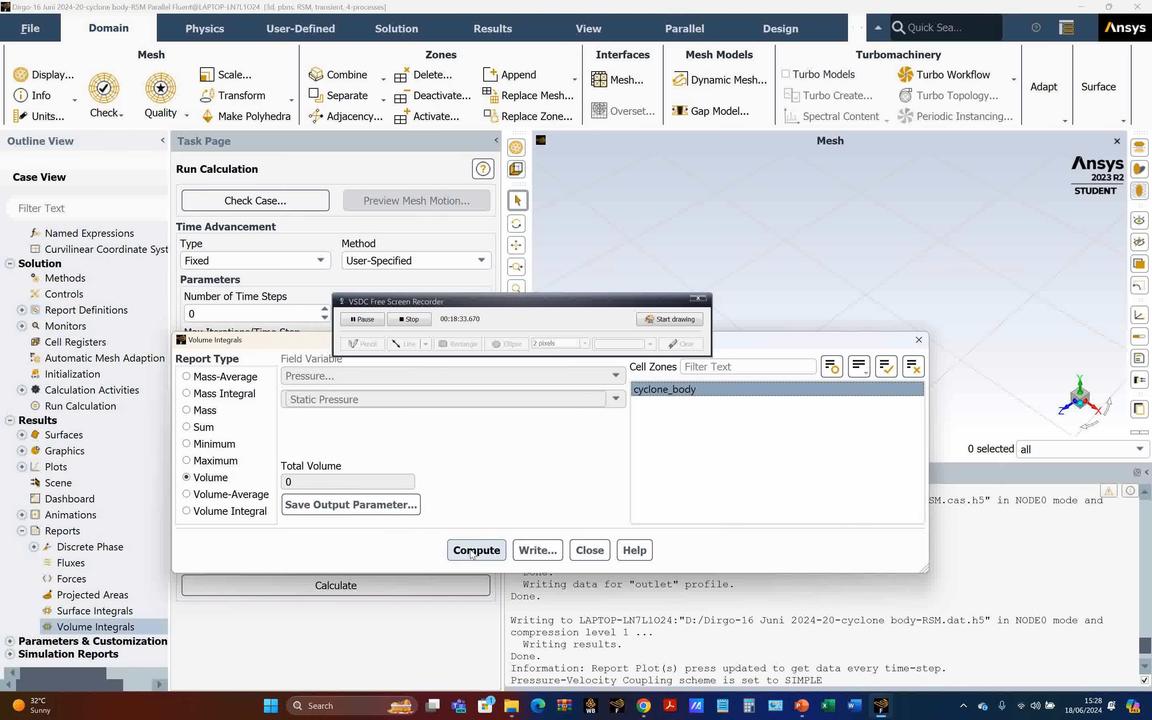
click(472, 551)
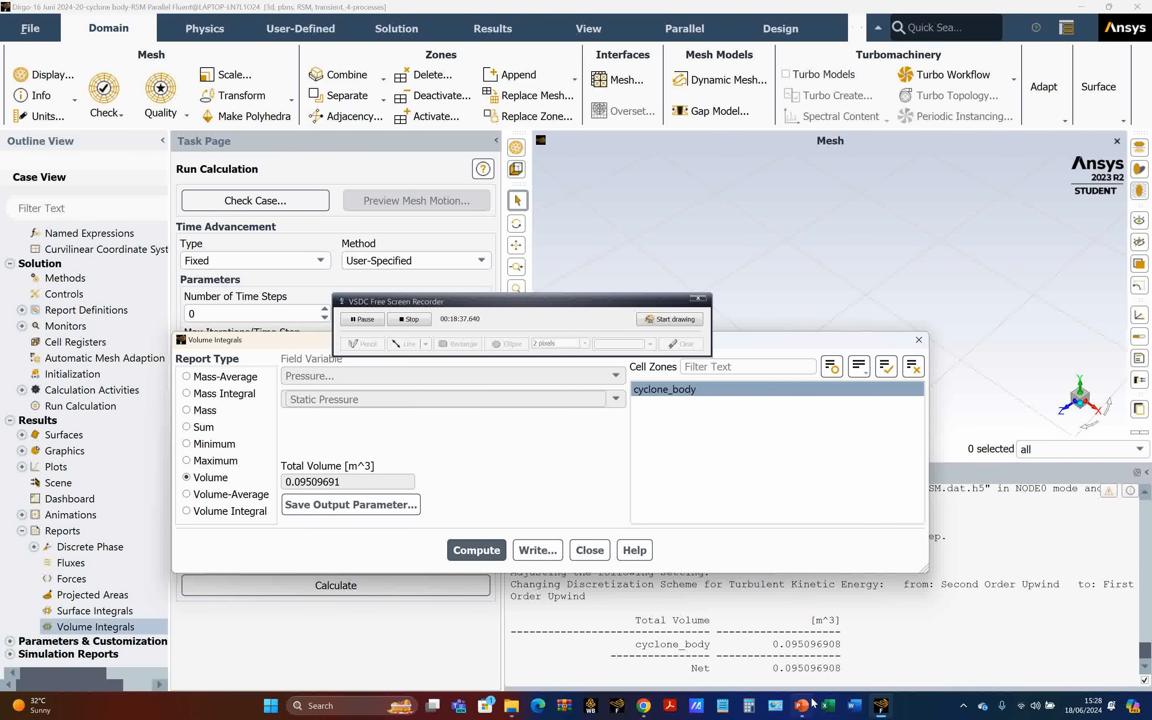
- Compare the volume with the residence time table in the PowerPoint slide, and close the volume integral report in Fluent
click(802, 706)
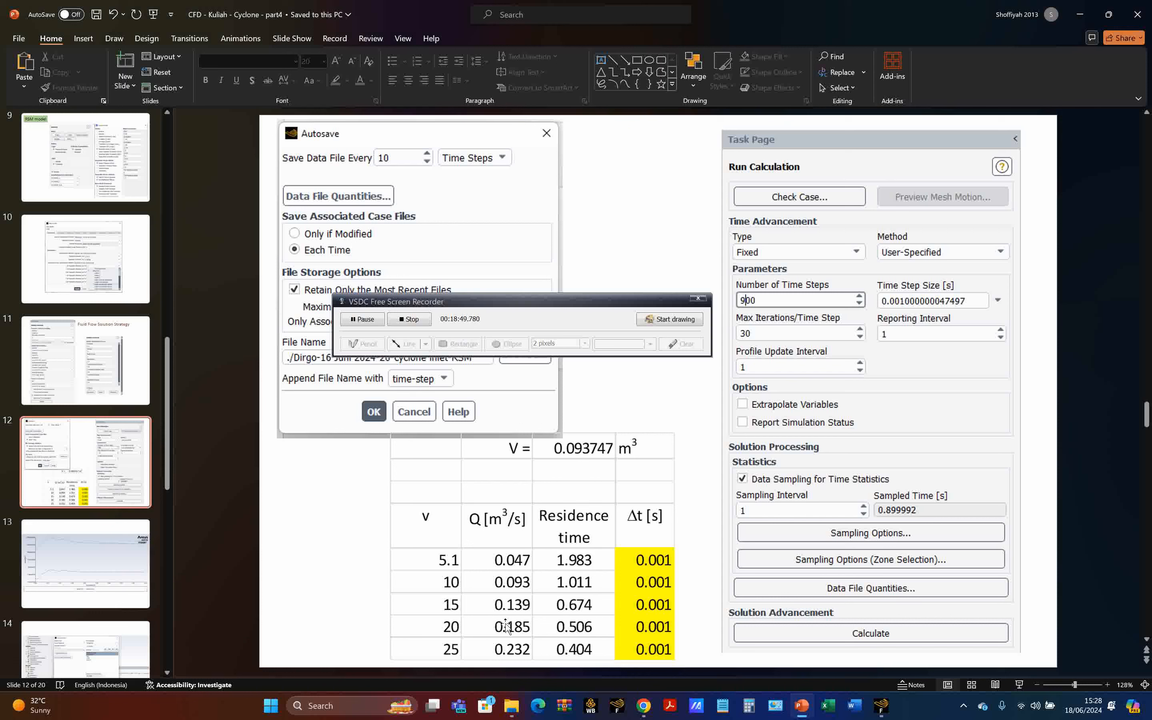
click(880, 705)
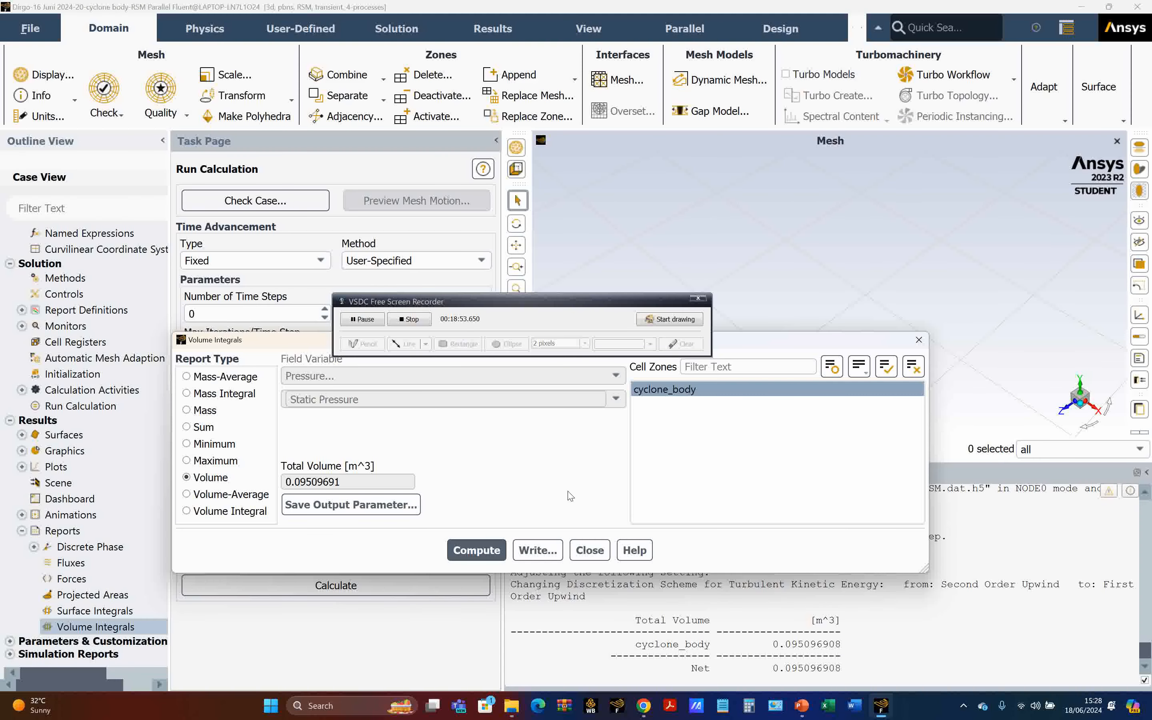
click(591, 553)
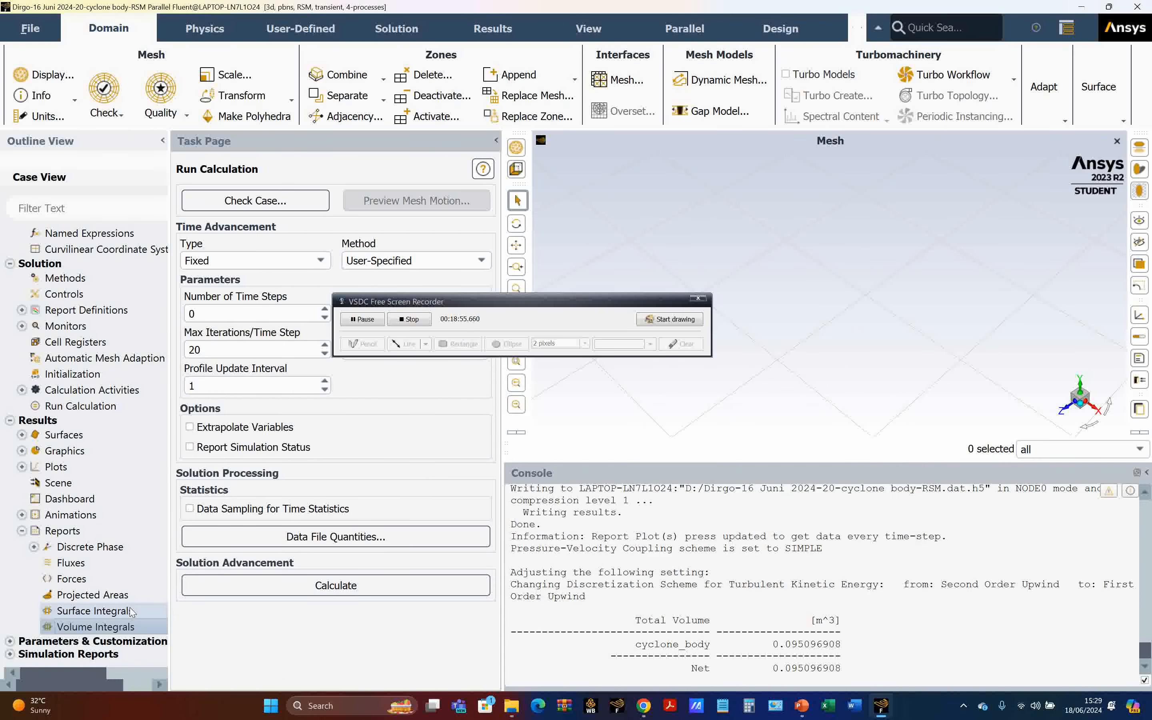
- Compute the volume flow rate through the inlet surface with a surface integral report
click(125, 614)
double_click(125, 615)
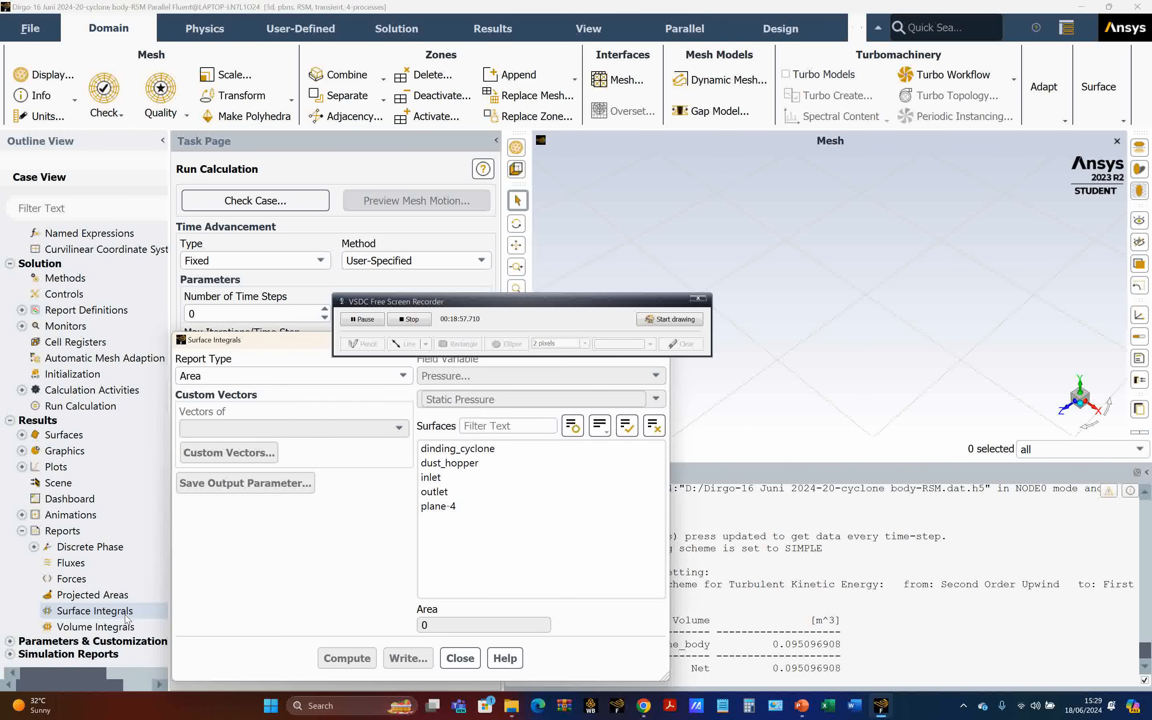
click(403, 376)
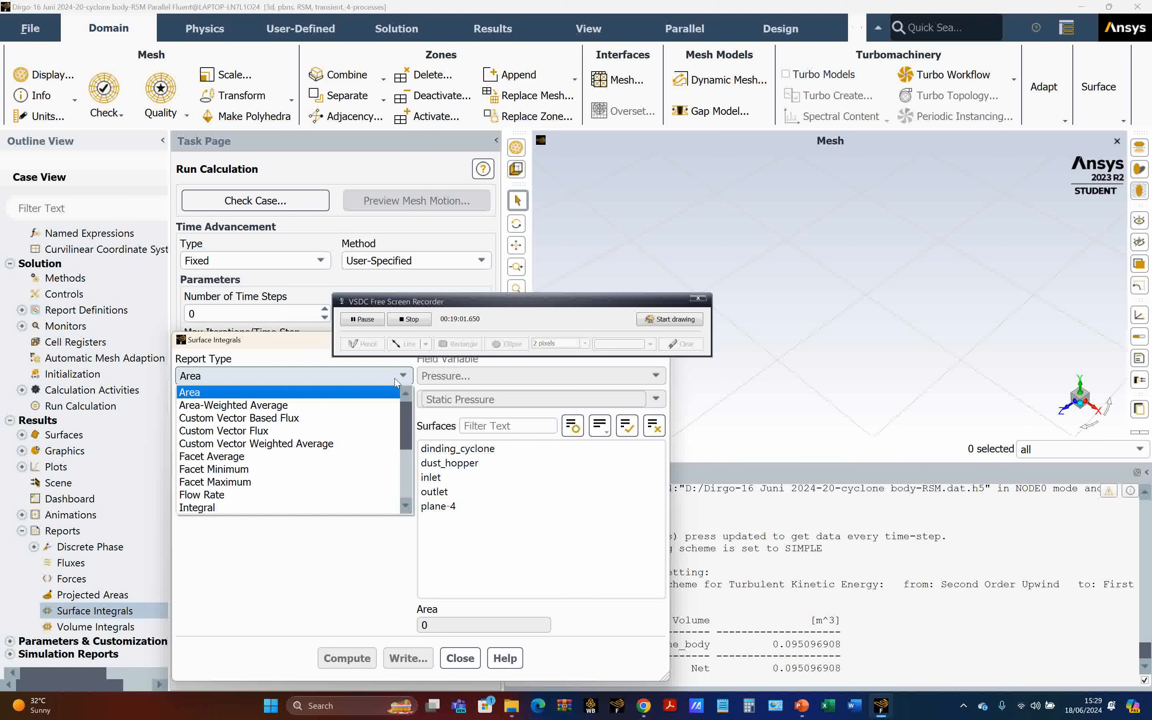
scroll(304, 412, down, 4)
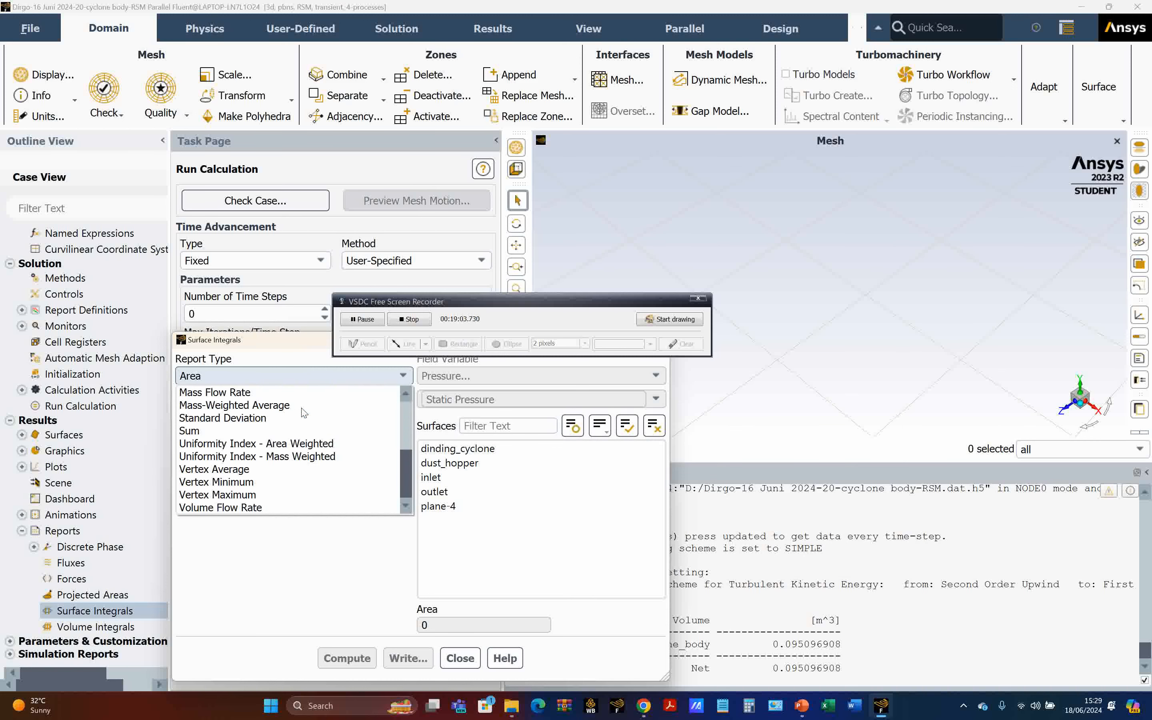
click(286, 506)
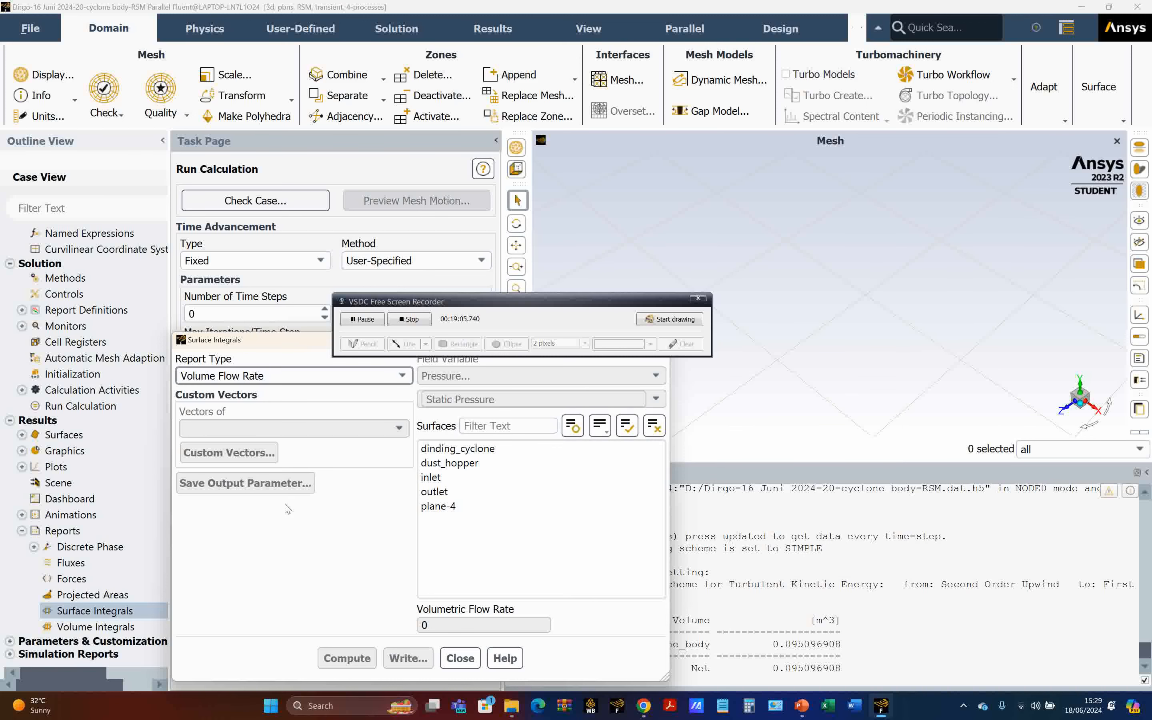
click(430, 477)
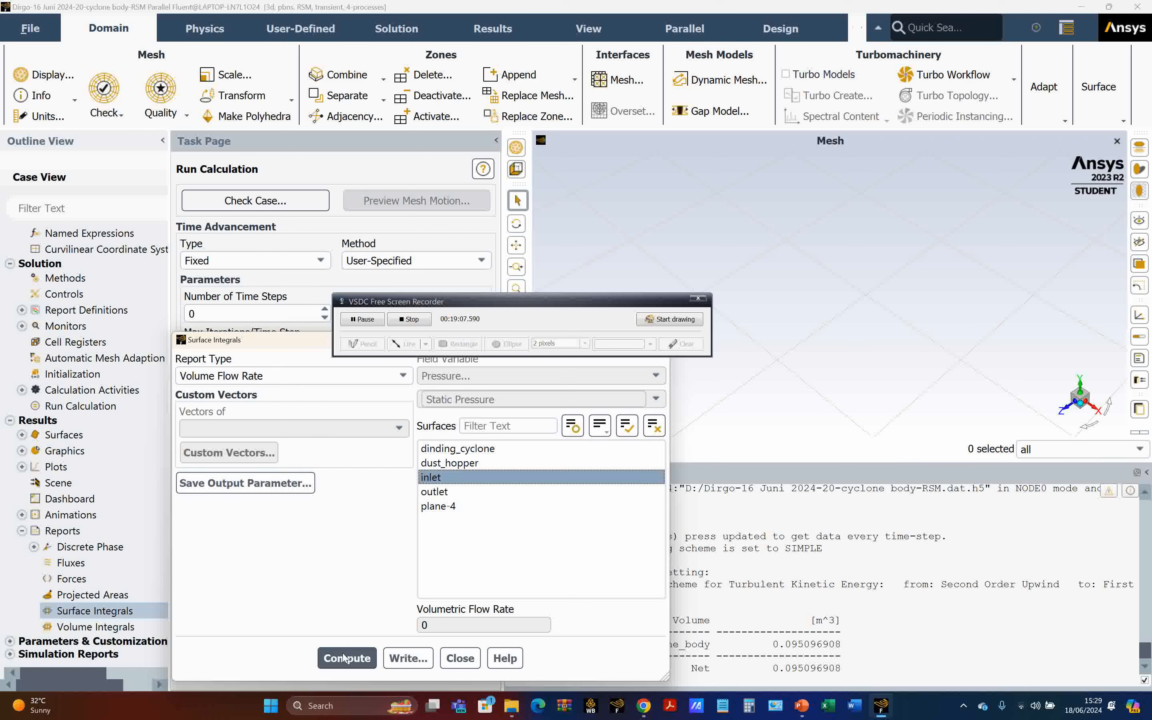
click(348, 666)
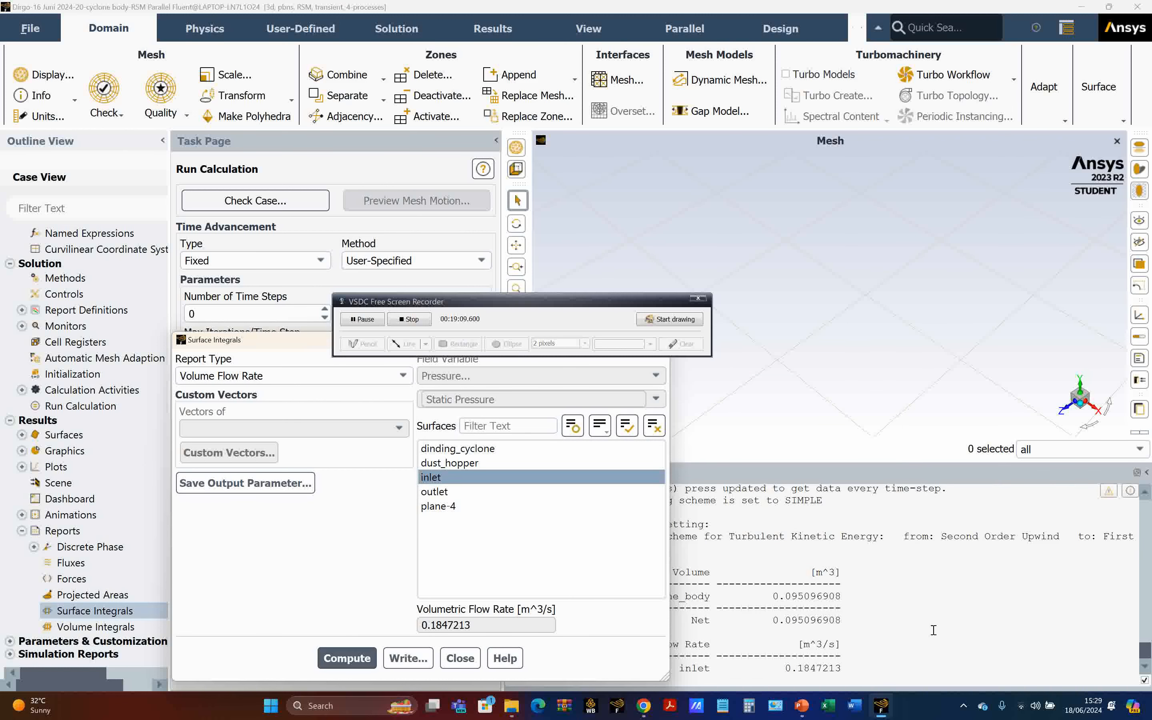
click(460, 658)
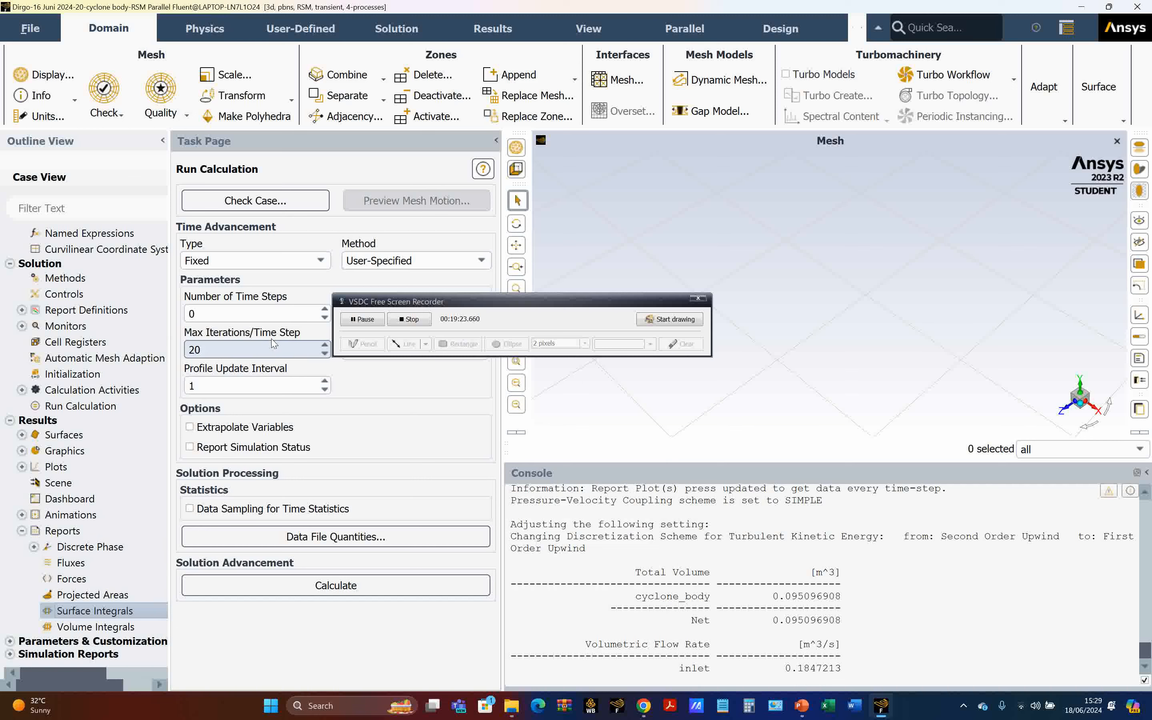
- Set the time step size to 0.001 s and the number of time steps to 900
drag(411, 302, 475, 390)
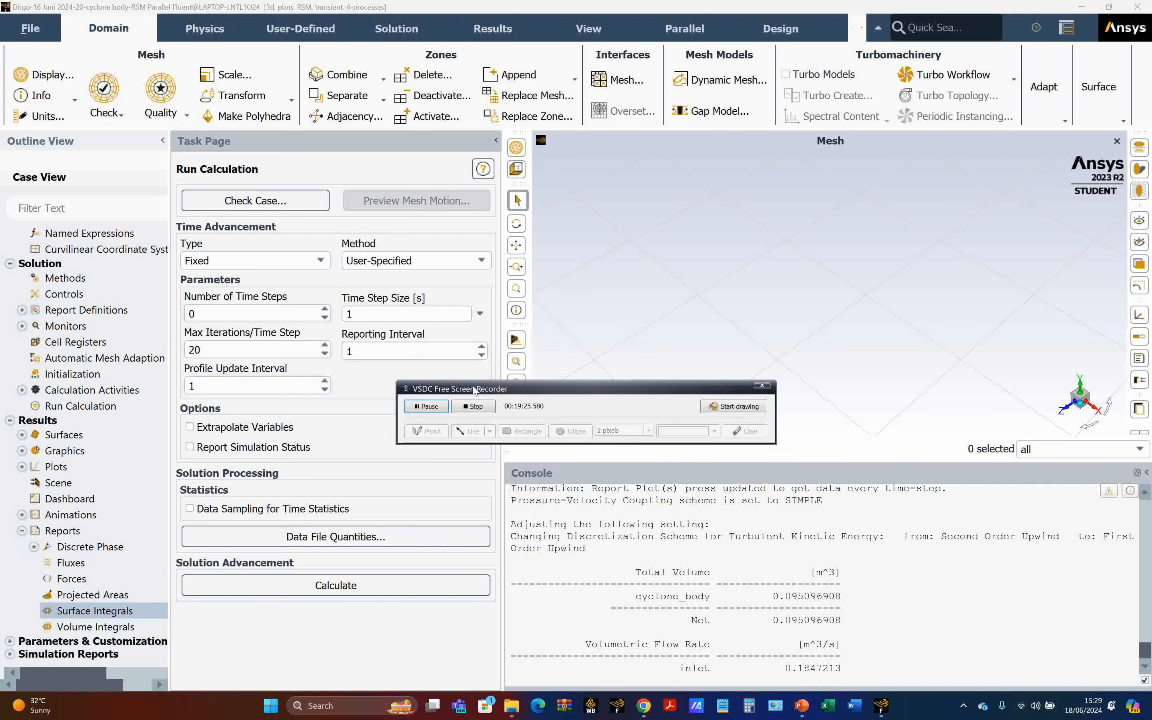
double_click(355, 314)
text(0.)
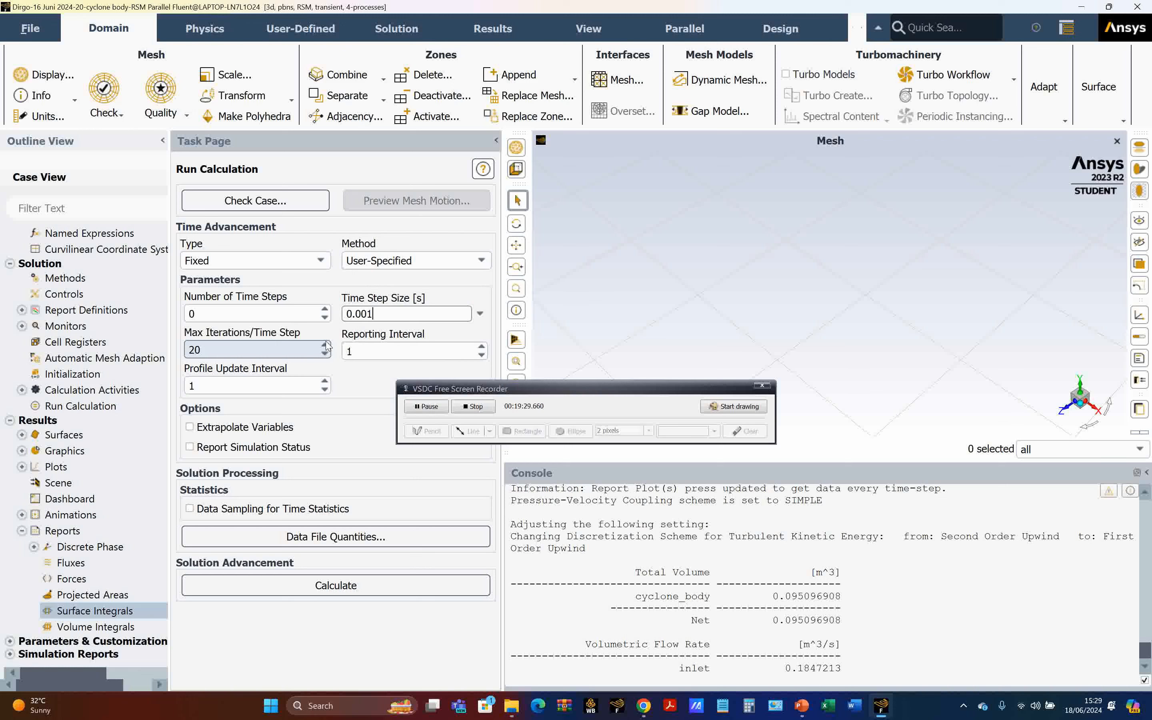
click(191, 318)
drag(193, 327, 187, 332)
text(900)
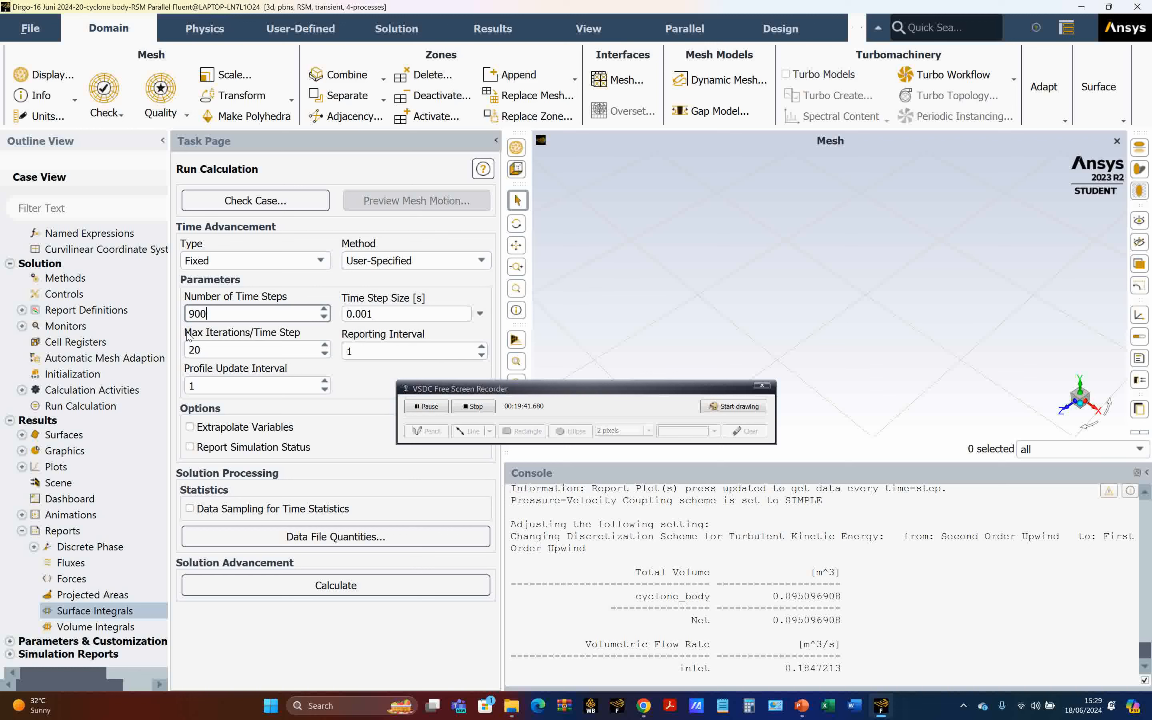
- Set the maximum iterations per time step to 30 and enable data sampling for time statistics
double_click(192, 349)
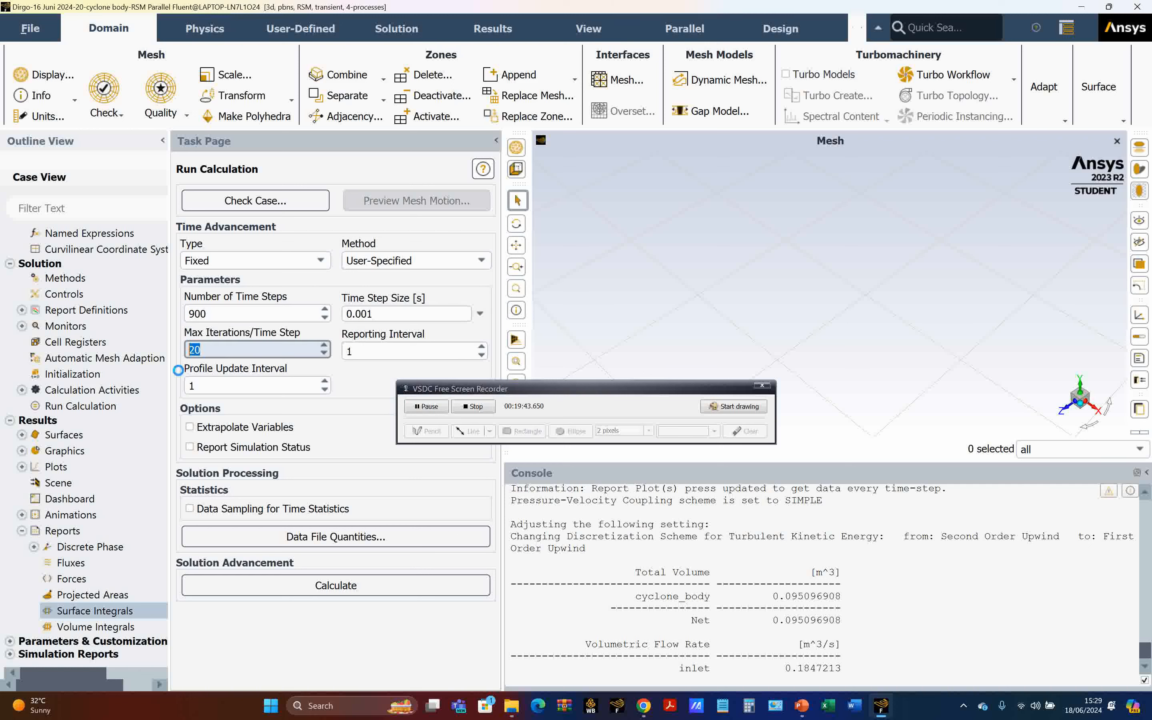
text(3)
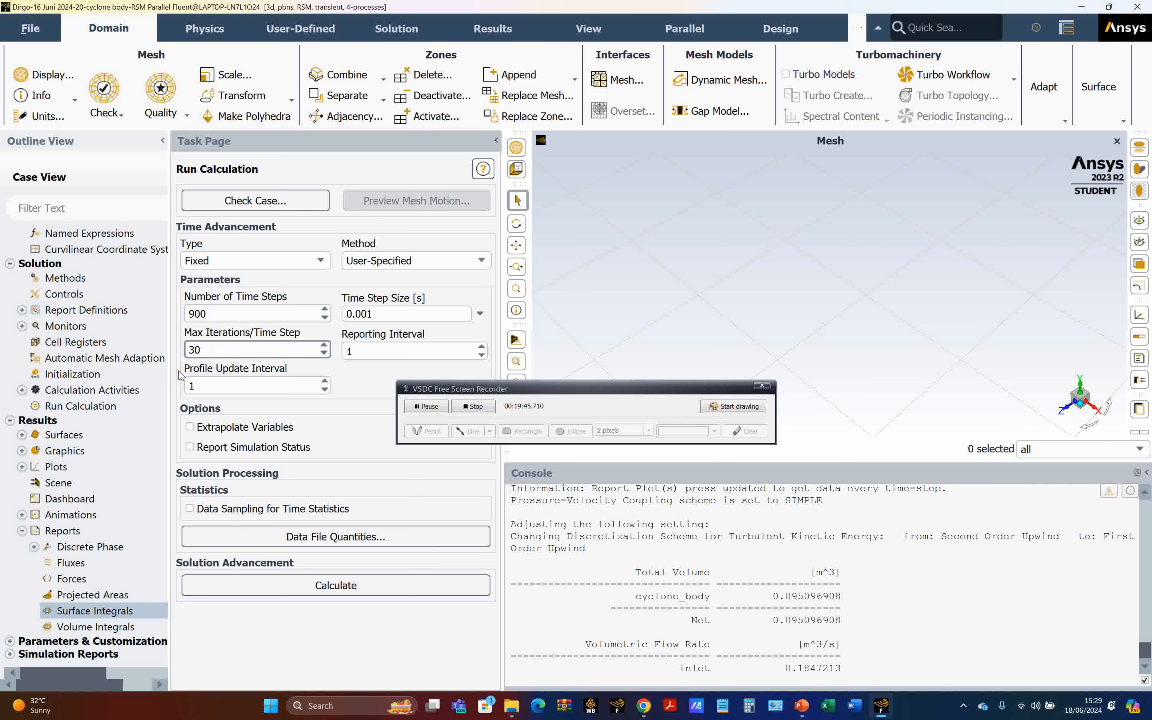
text(0)
click(189, 508)
scroll(354, 413, down, 1)
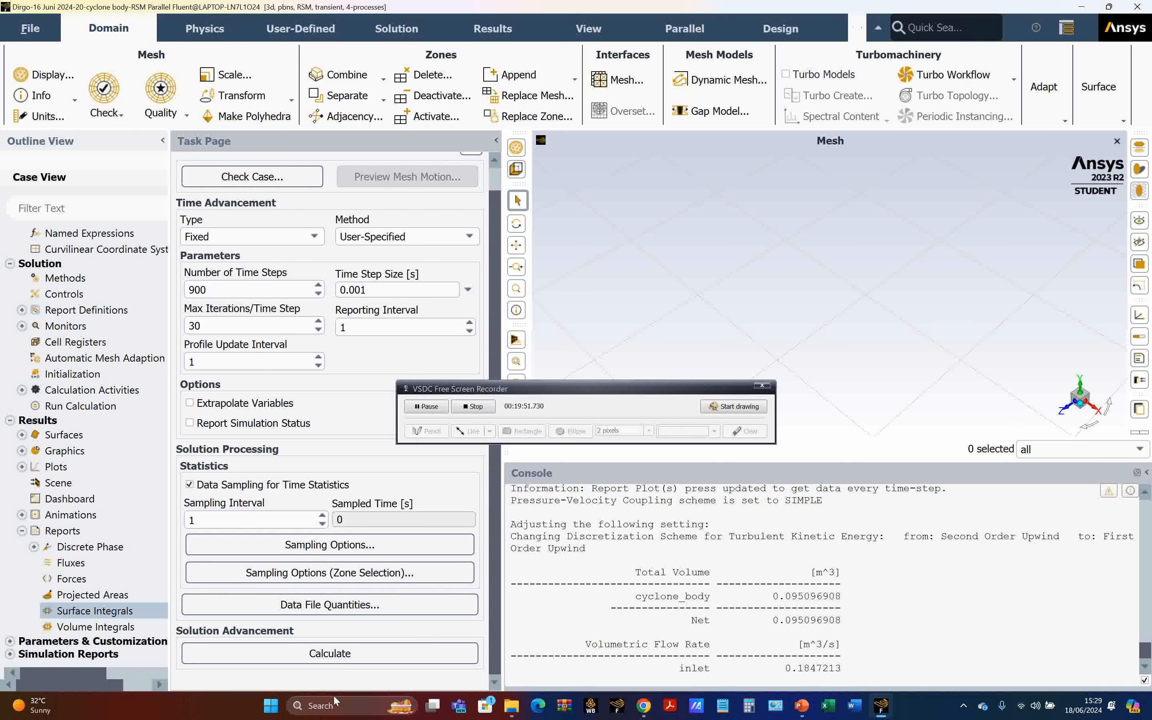
- Run the transient calculation and stop it at the end of a time step
click(354, 656)
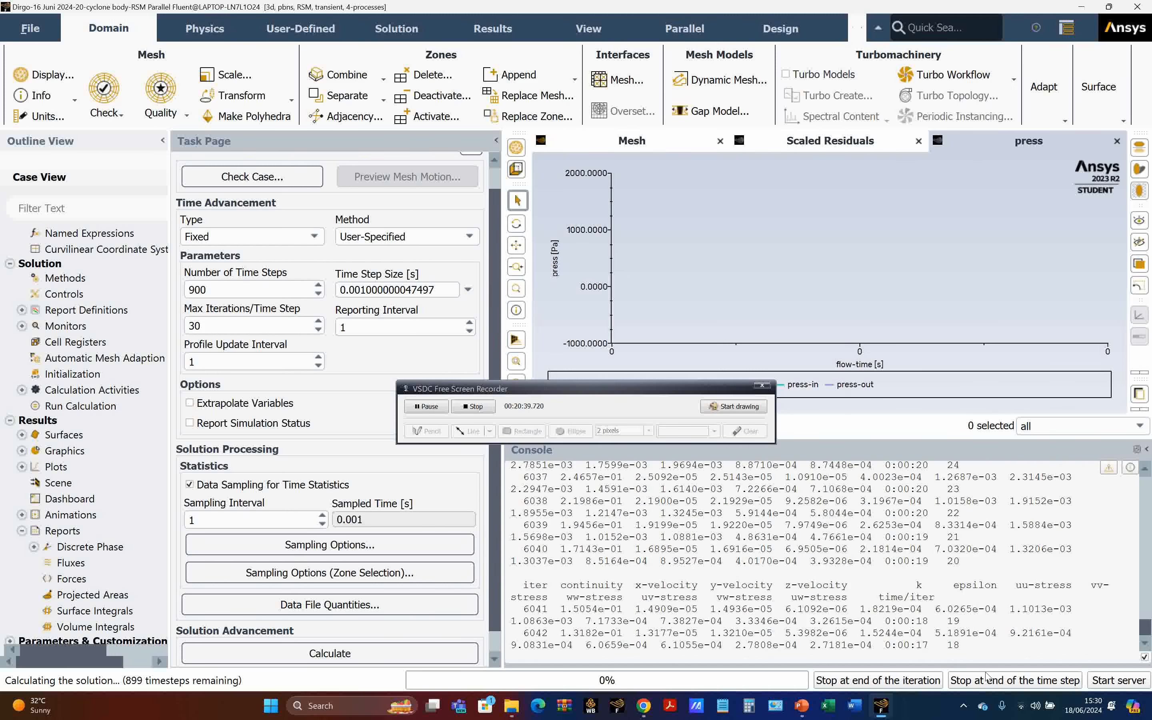
click(1032, 681)
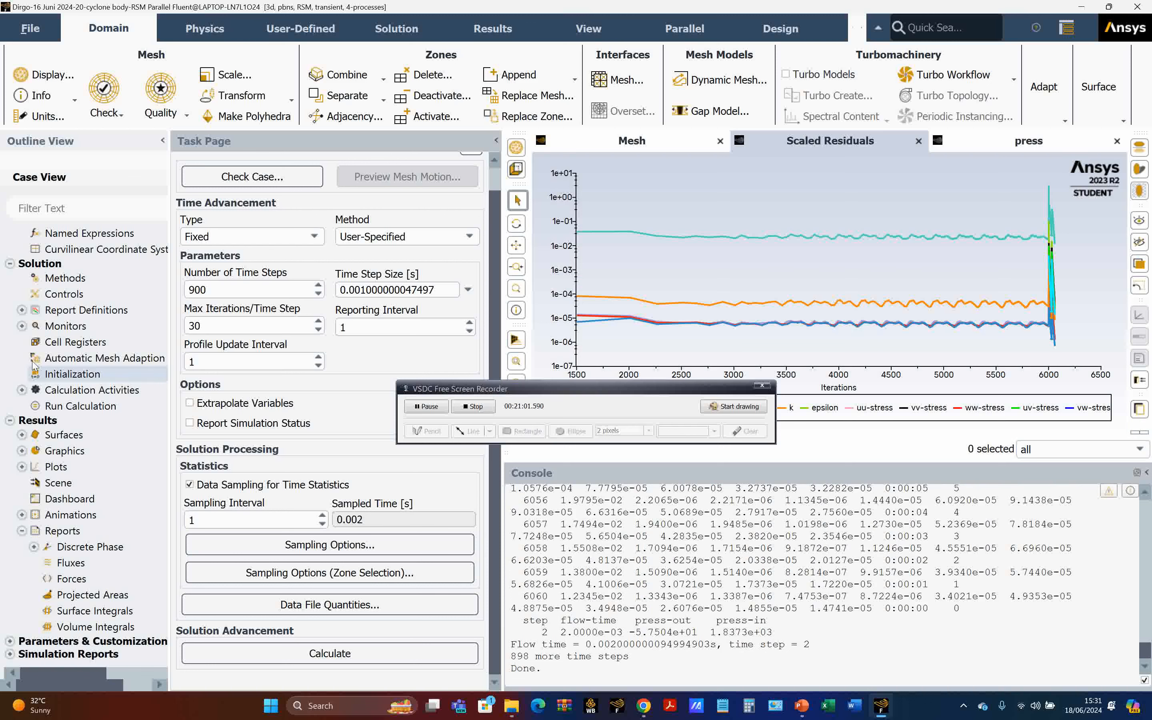
- Open the axes settings of the press report plot under the solution monitors
click(22, 325)
click(34, 374)
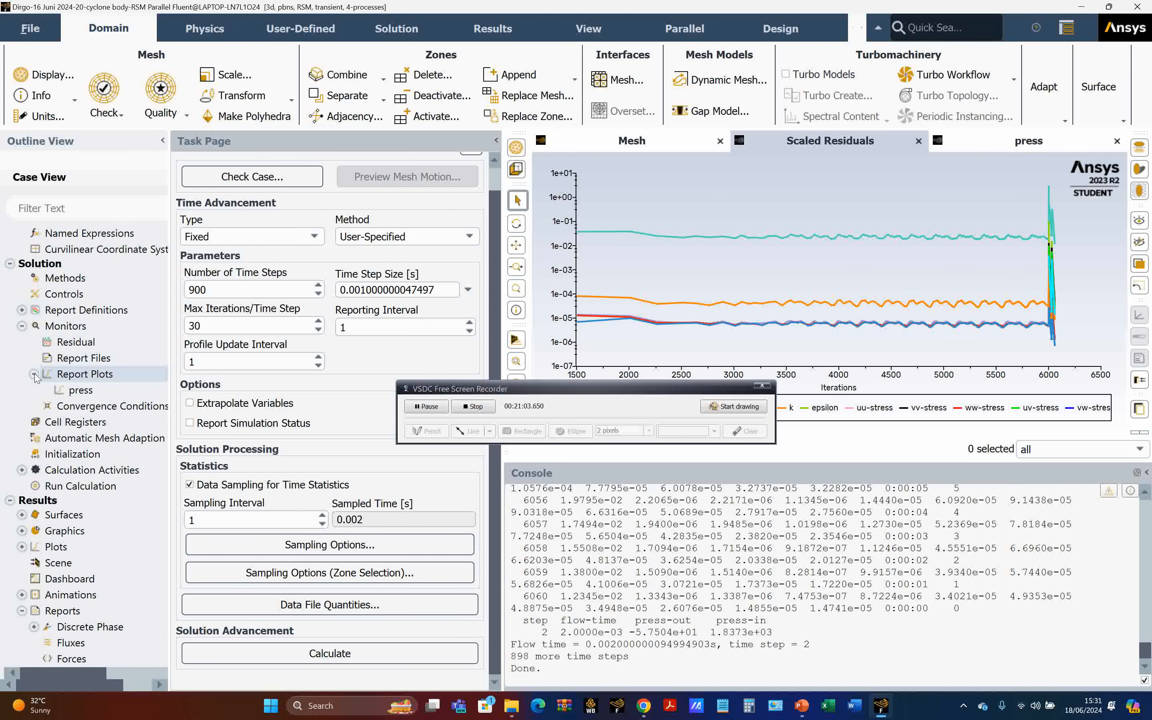
double_click(83, 389)
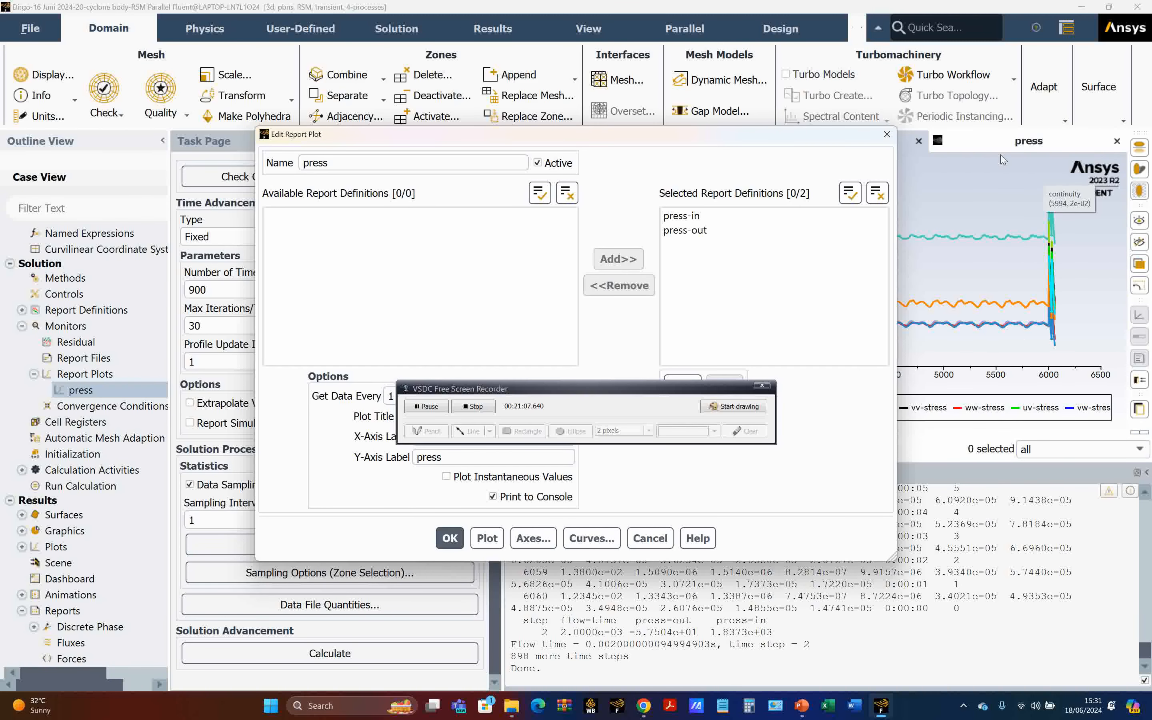
drag(571, 142, 366, 120)
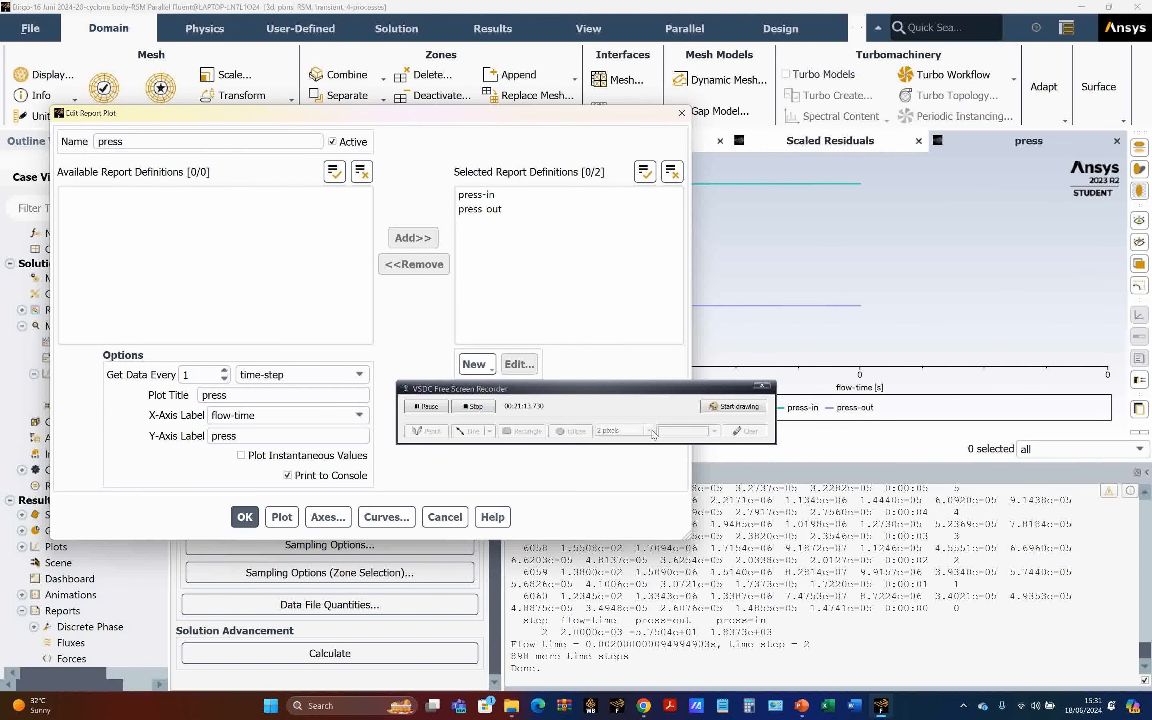
click(331, 519)
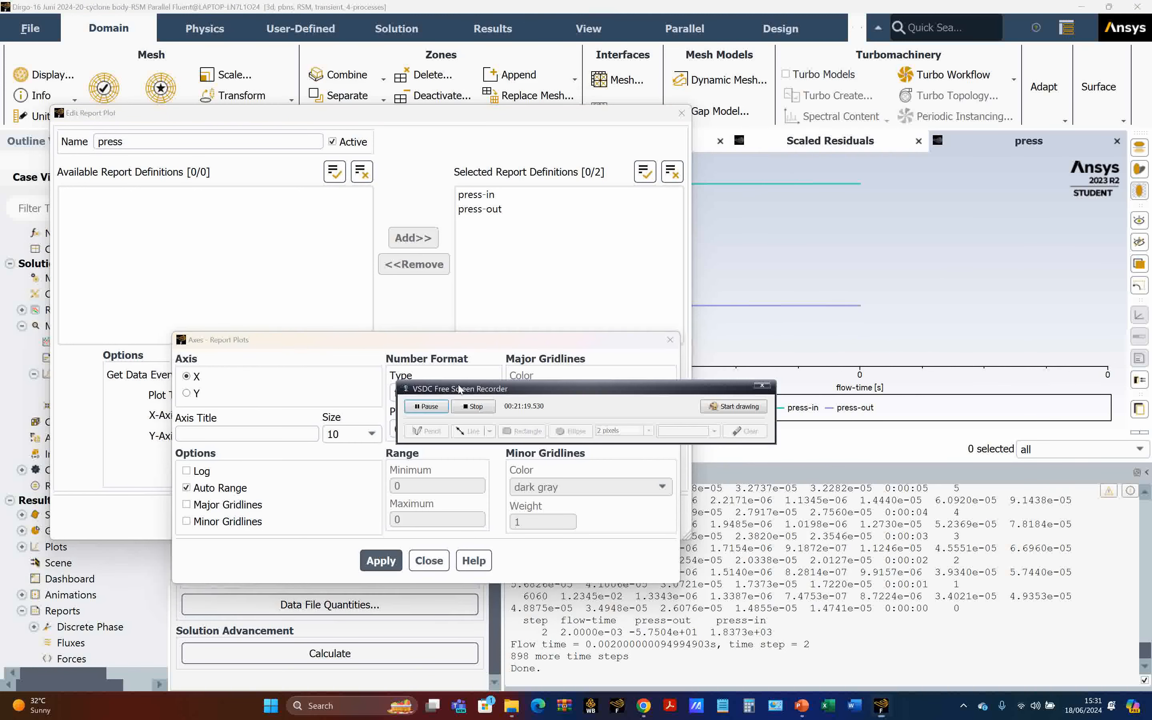
drag(403, 429, 364, 450)
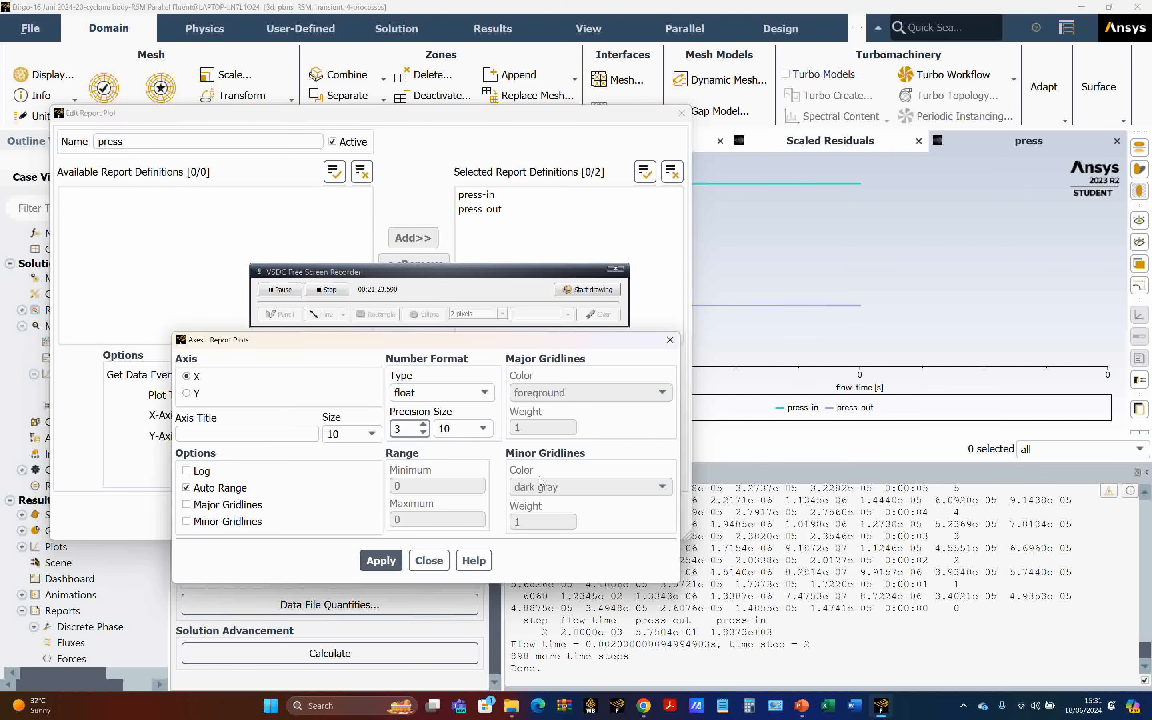
click(485, 428)
click(456, 448)
click(190, 393)
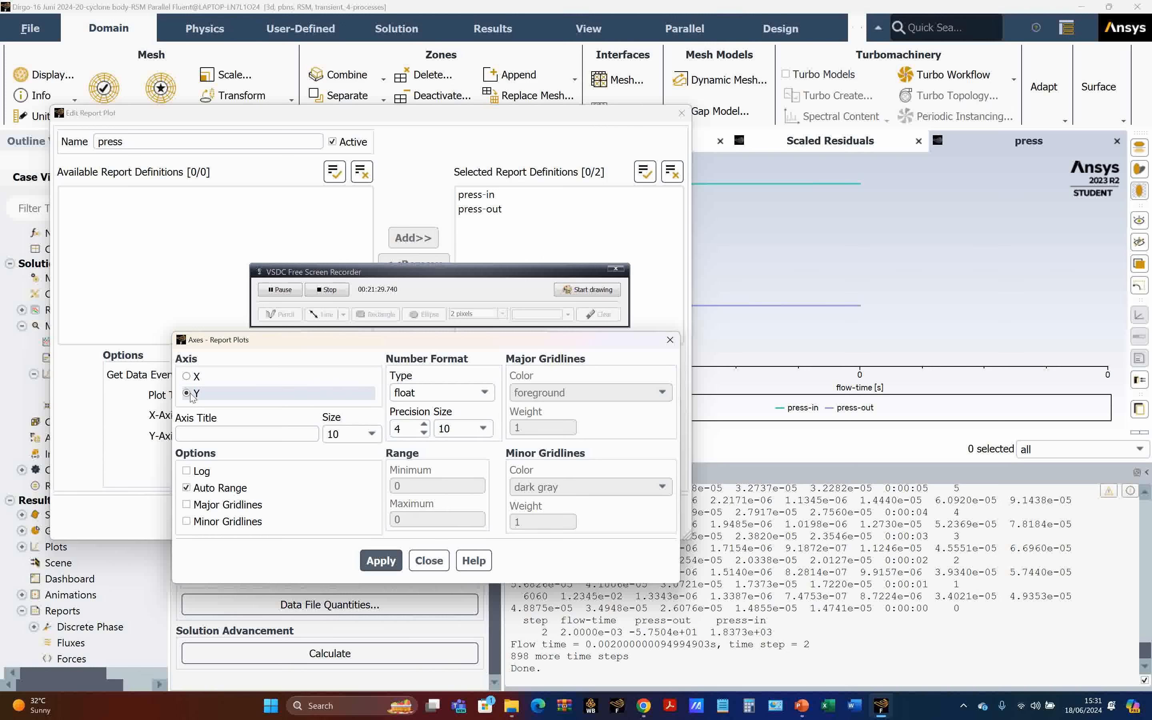
click(423, 432)
click(424, 433)
click(483, 428)
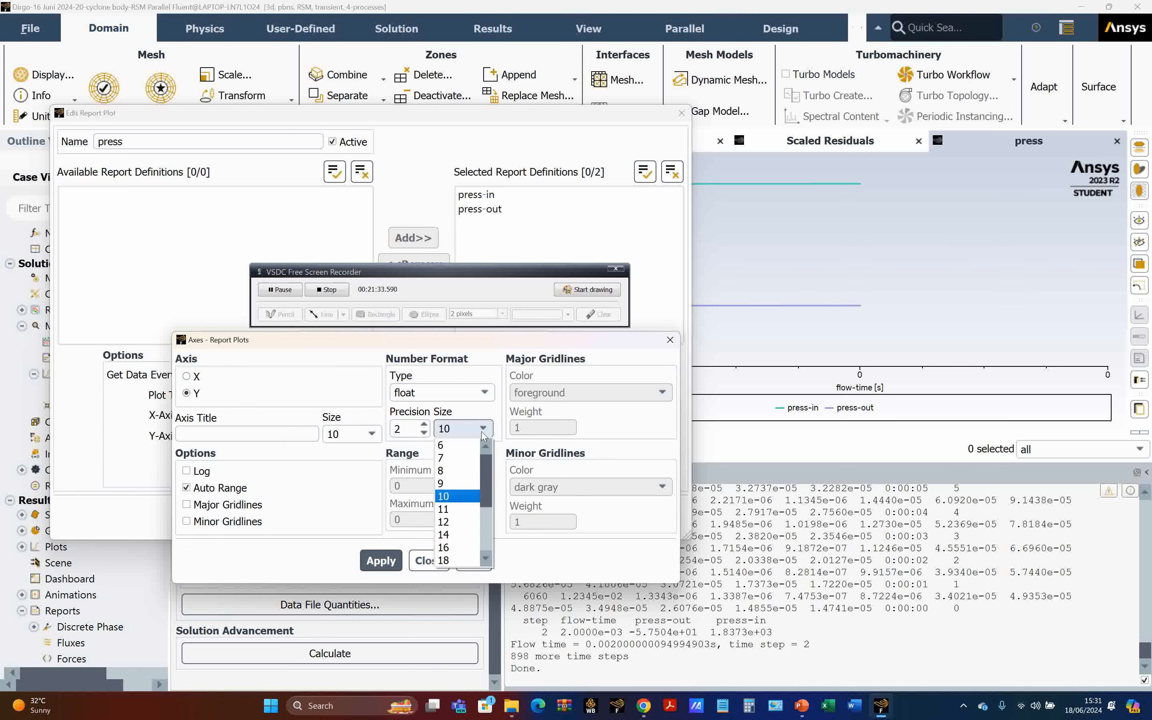
click(460, 444)
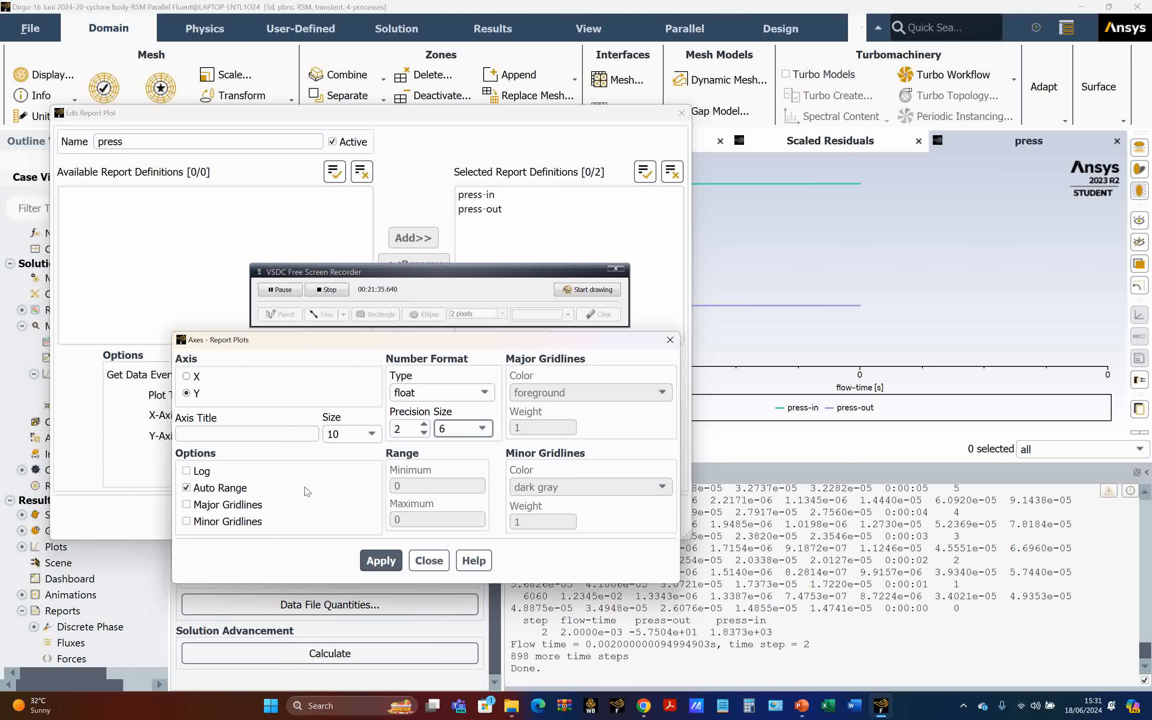
- Set the X axis number format of the press plot to precision 3 and size 6, and apply it
click(196, 377)
drag(407, 430, 373, 454)
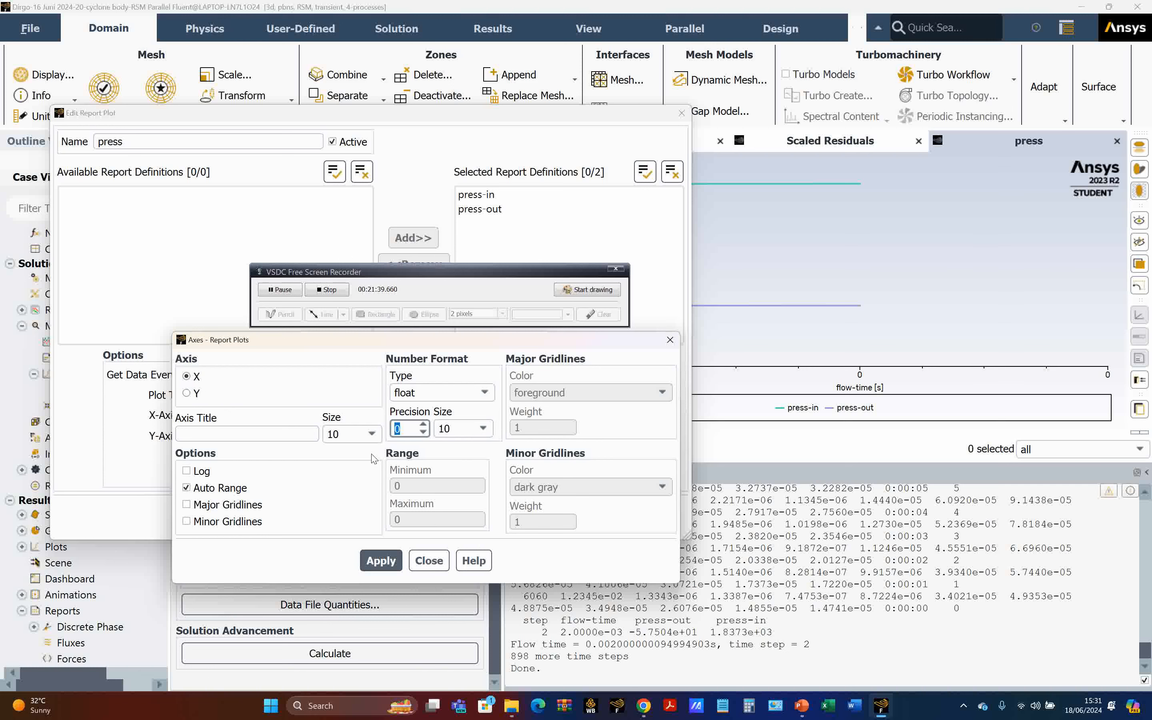
click(481, 428)
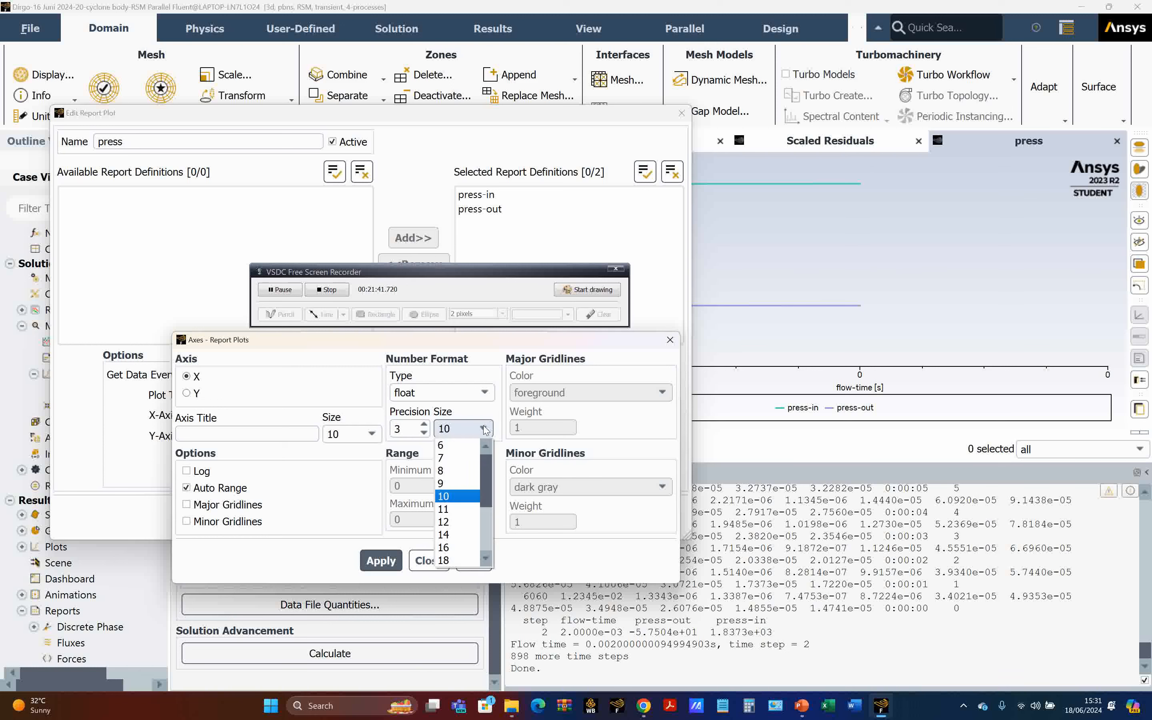
click(452, 445)
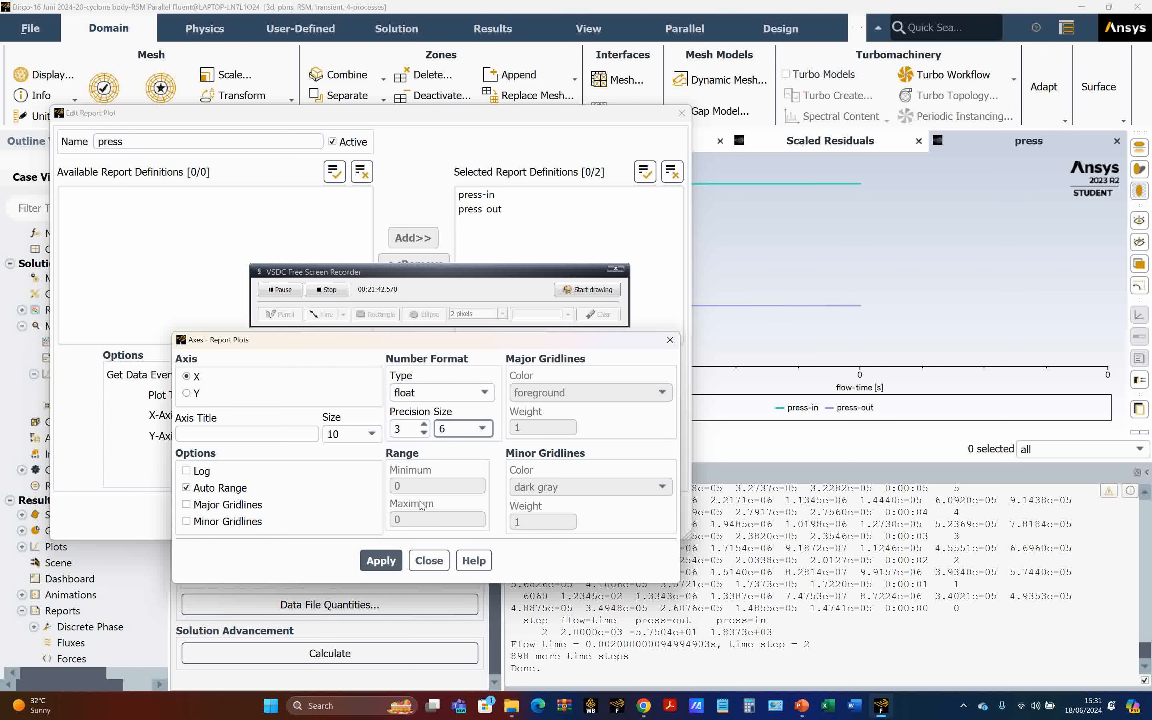
click(378, 561)
- Apply precision 2 and size 6 to the Y axis number format of the press plot, and close the axes settings
click(190, 393)
drag(408, 427, 375, 451)
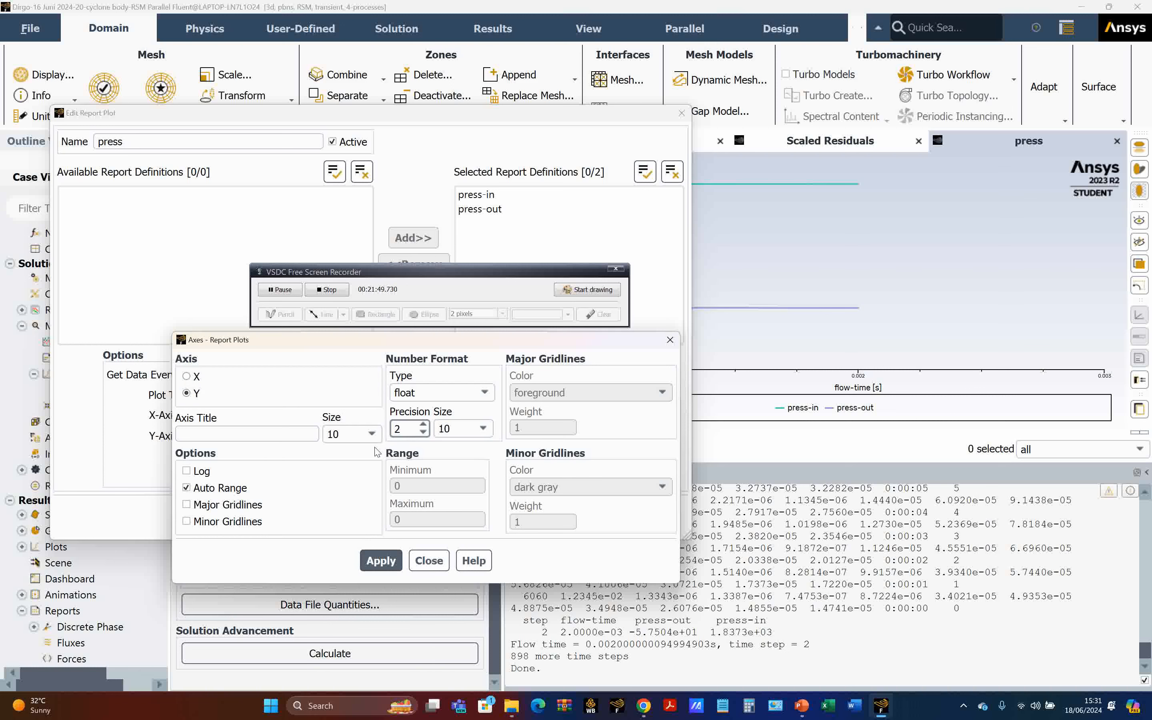
click(481, 428)
click(456, 448)
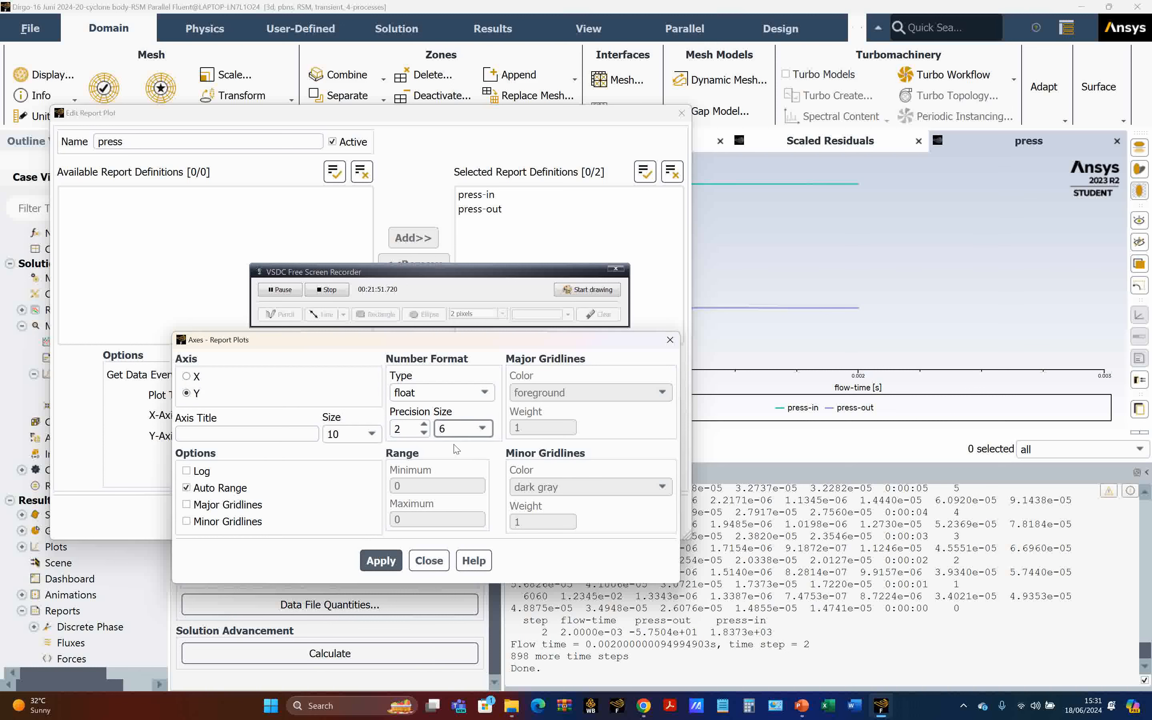
click(381, 560)
click(429, 562)
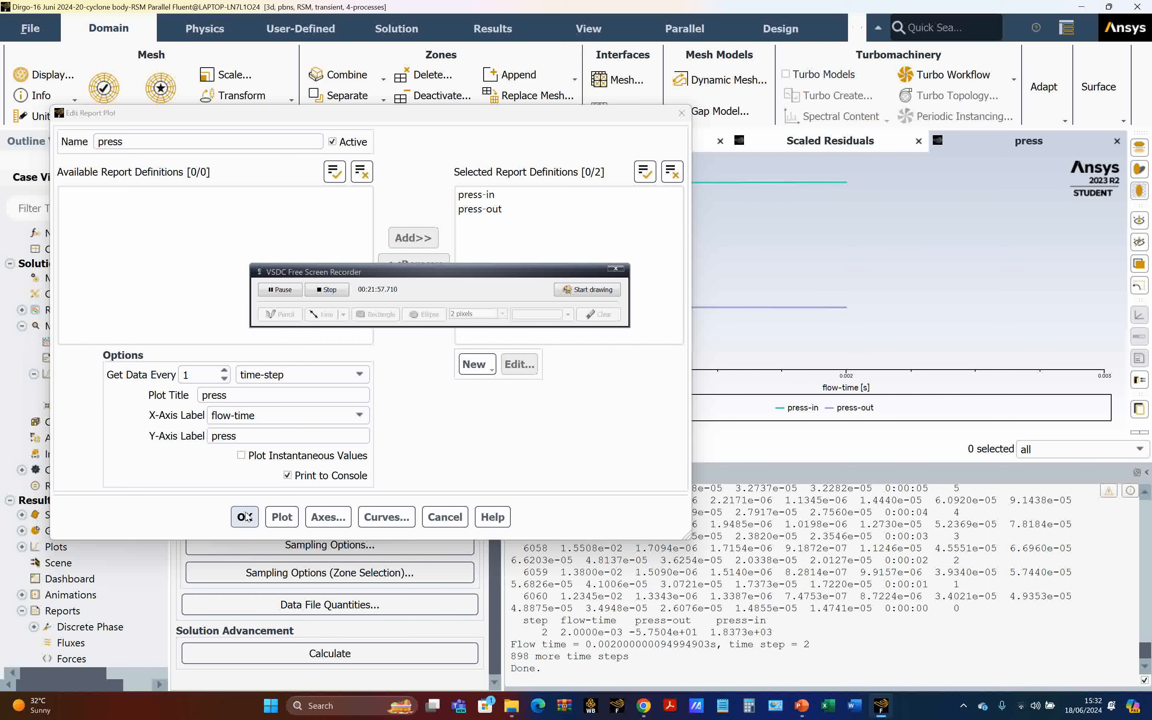
- Accept the press report plot settings and start the transient calculation
drag(501, 118, 309, 126)
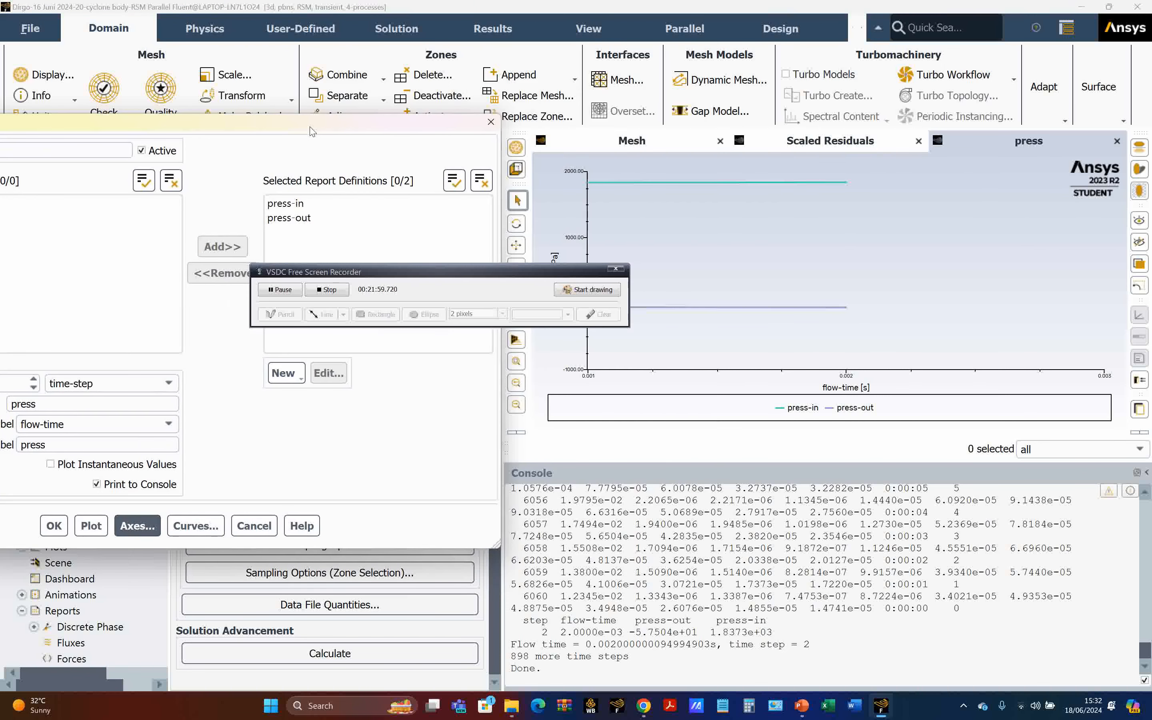
mouse_move(585, 175)
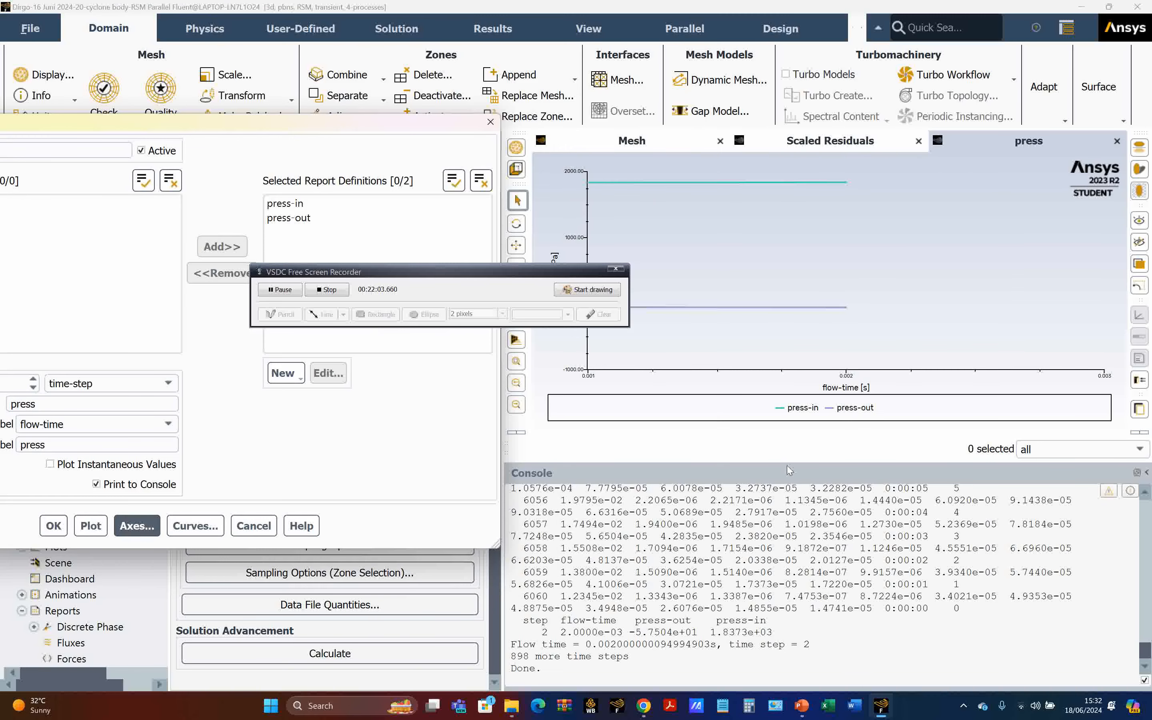
mouse_move(789, 465)
mouse_down()
mouse_move(794, 515)
mouse_move(792, 455)
mouse_up()
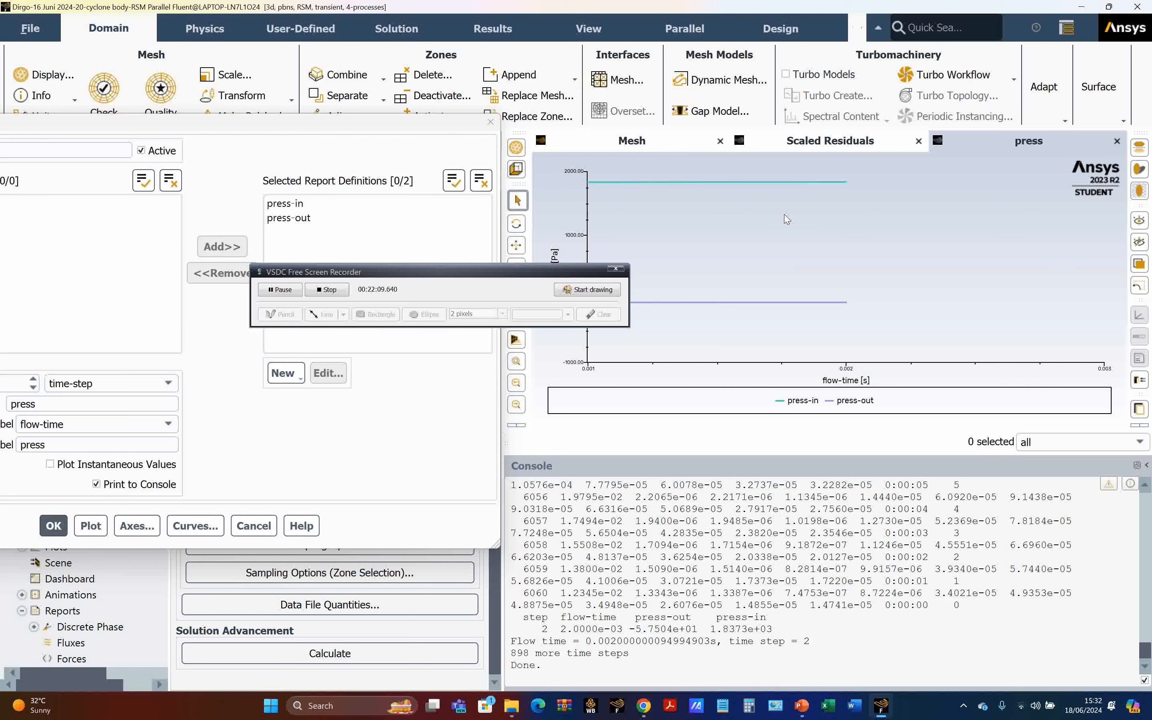
click(508, 270)
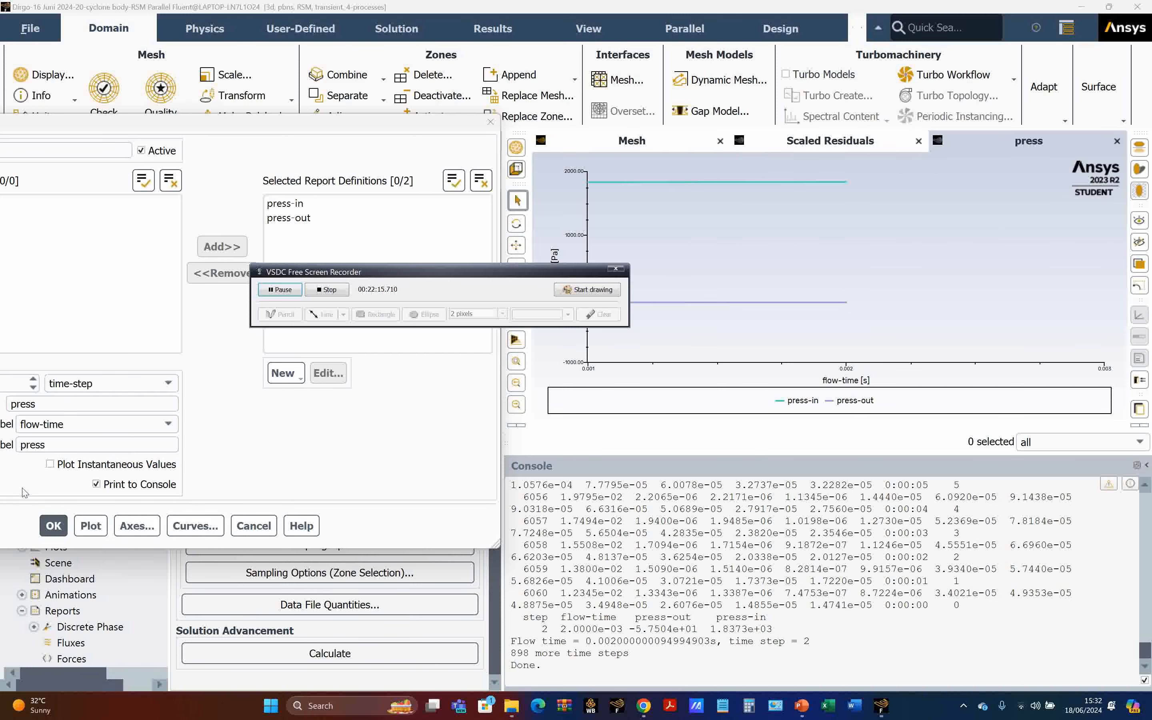
click(53, 525)
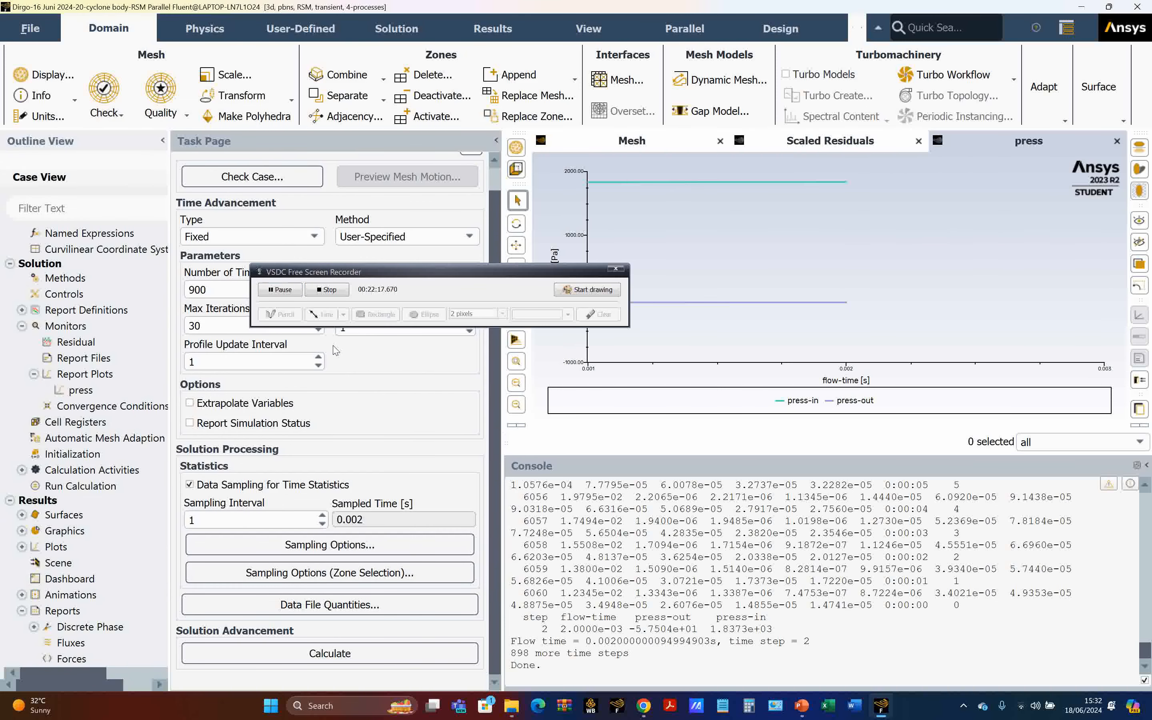
click(397, 656)
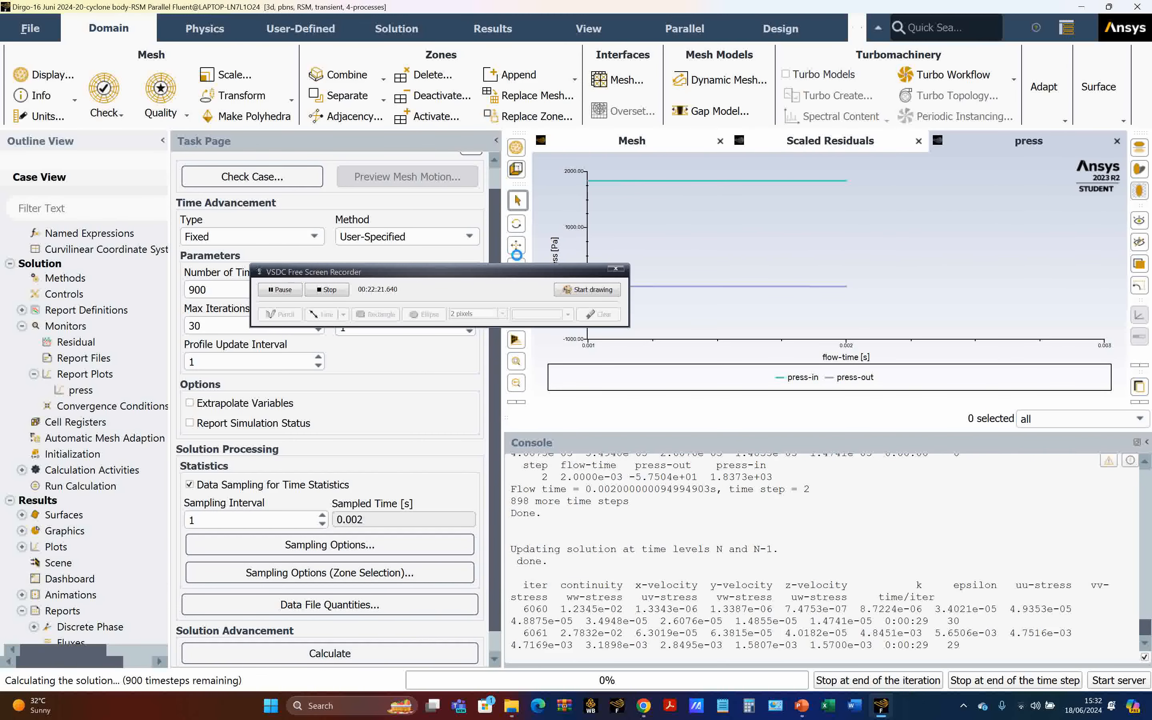
drag(486, 277, 408, 302)
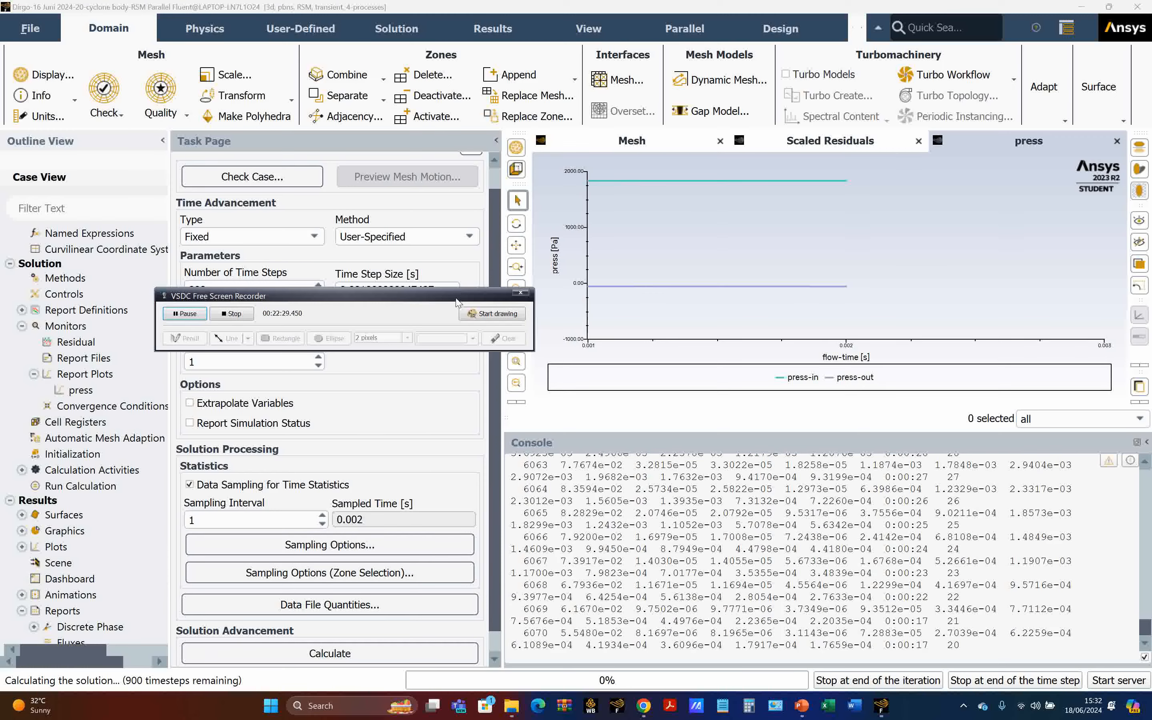
drag(405, 303, 440, 393)
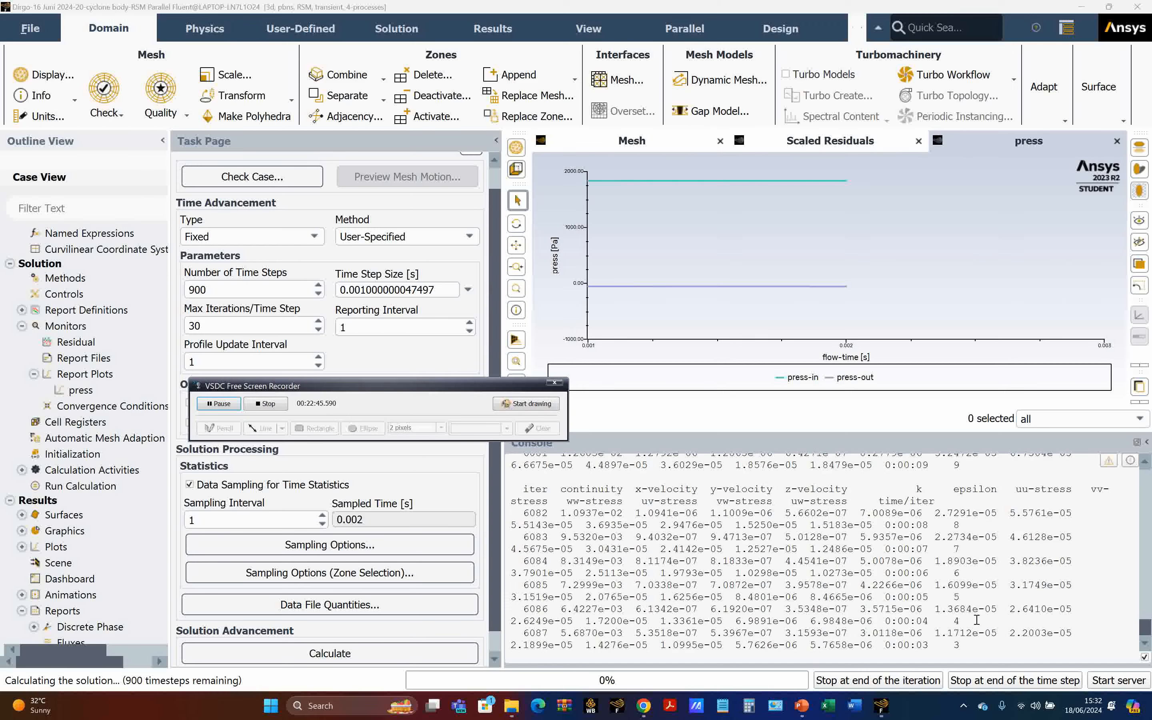
- Switch to PowerPoint and view the reference plot of inlet and outlet pressure against flow time on slide 13
mouse_move(804, 709)
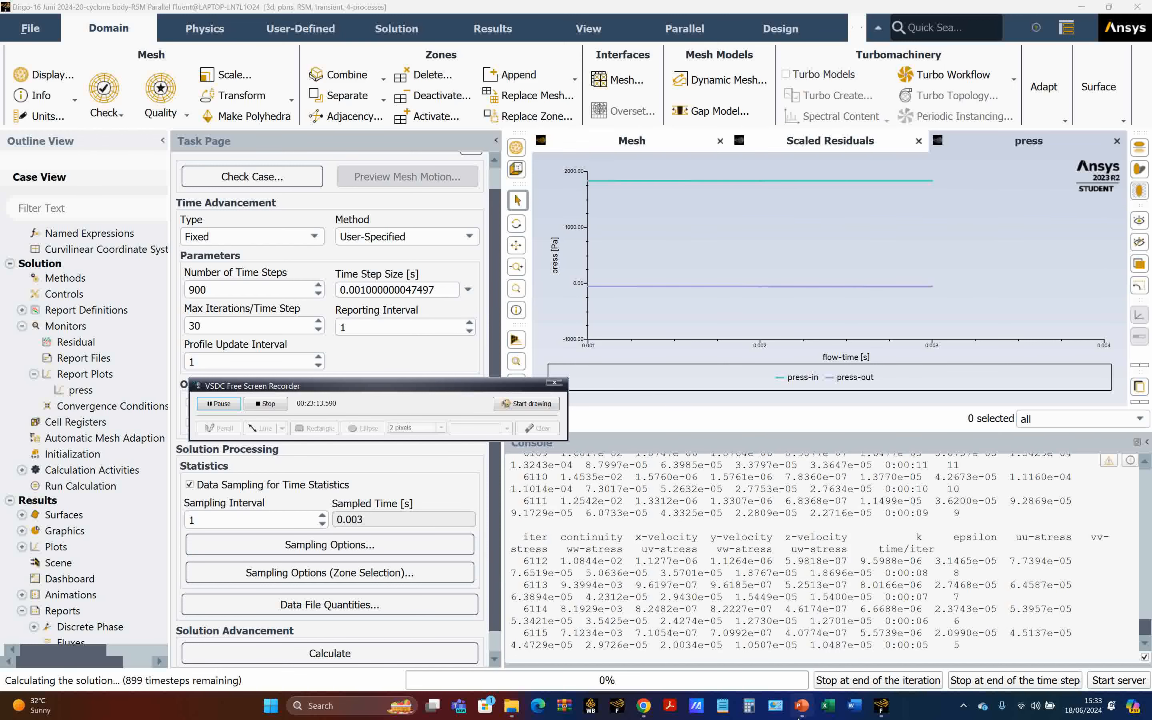
click(802, 705)
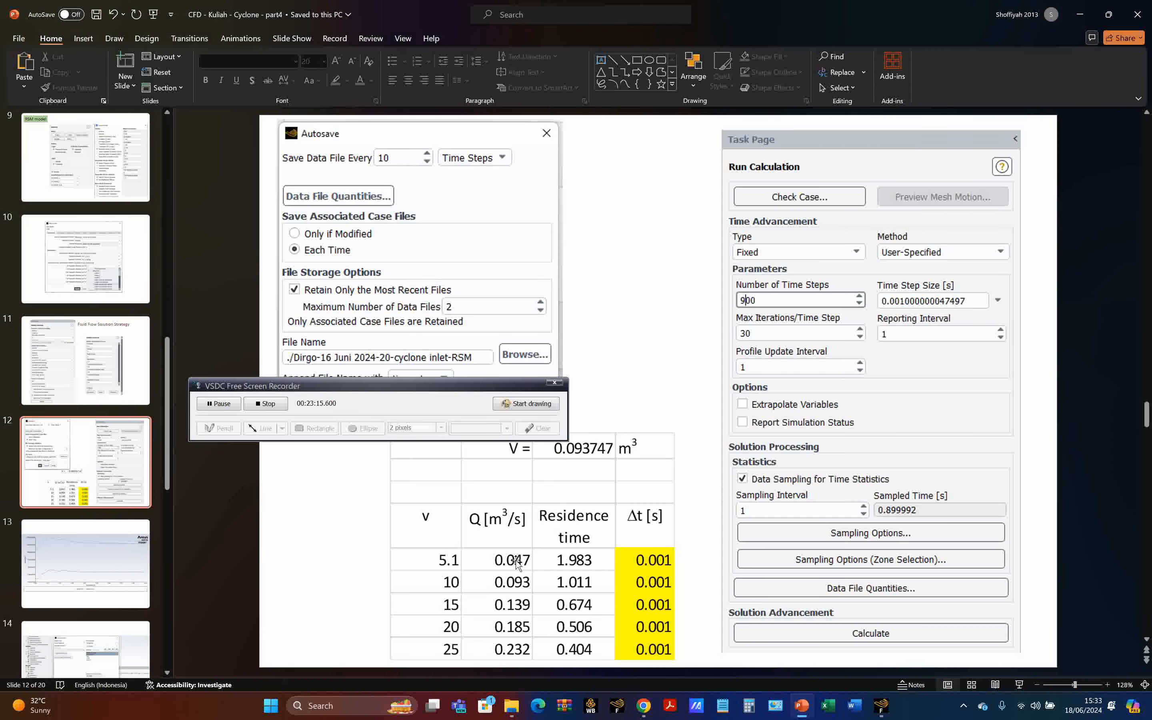
click(105, 558)
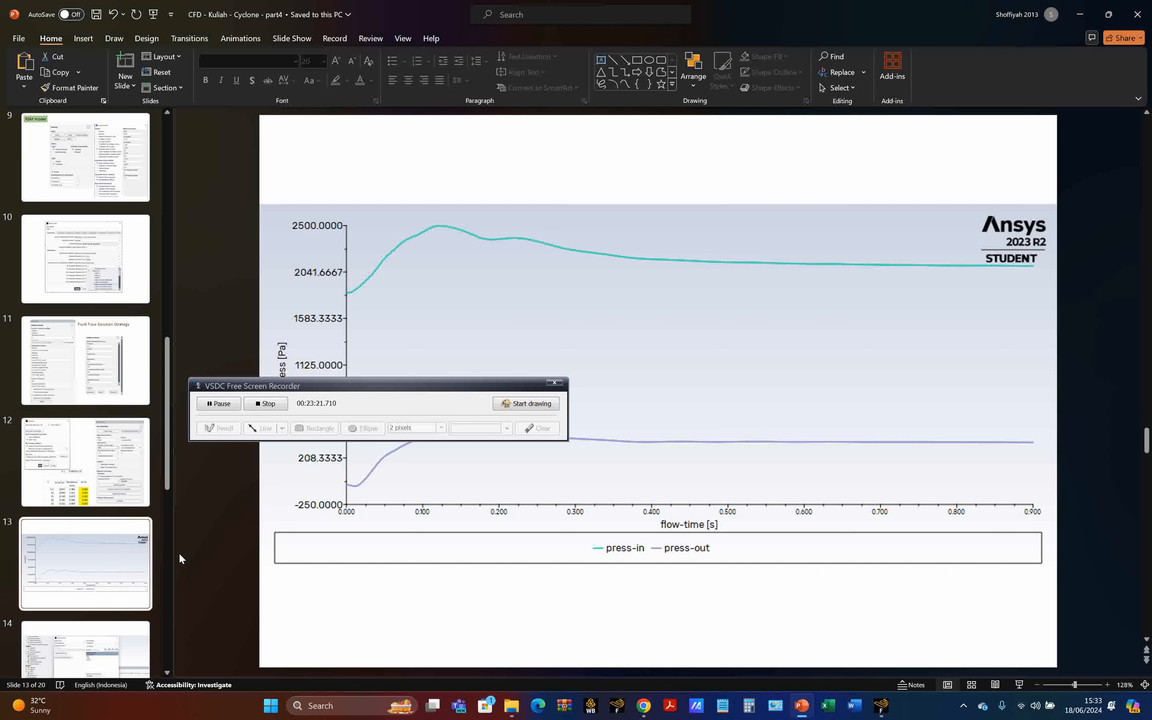
drag(355, 388, 265, 579)
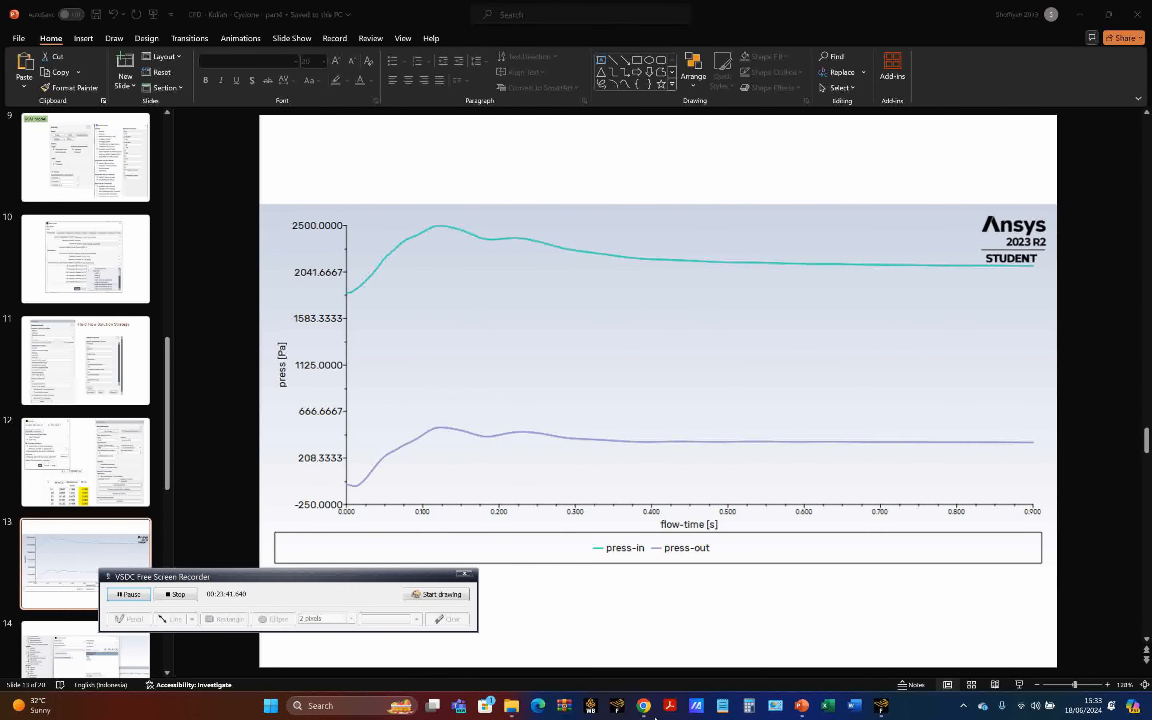
- Switch back to Fluent and examine the press plot and the scaled residuals of the transient calculation
click(881, 704)
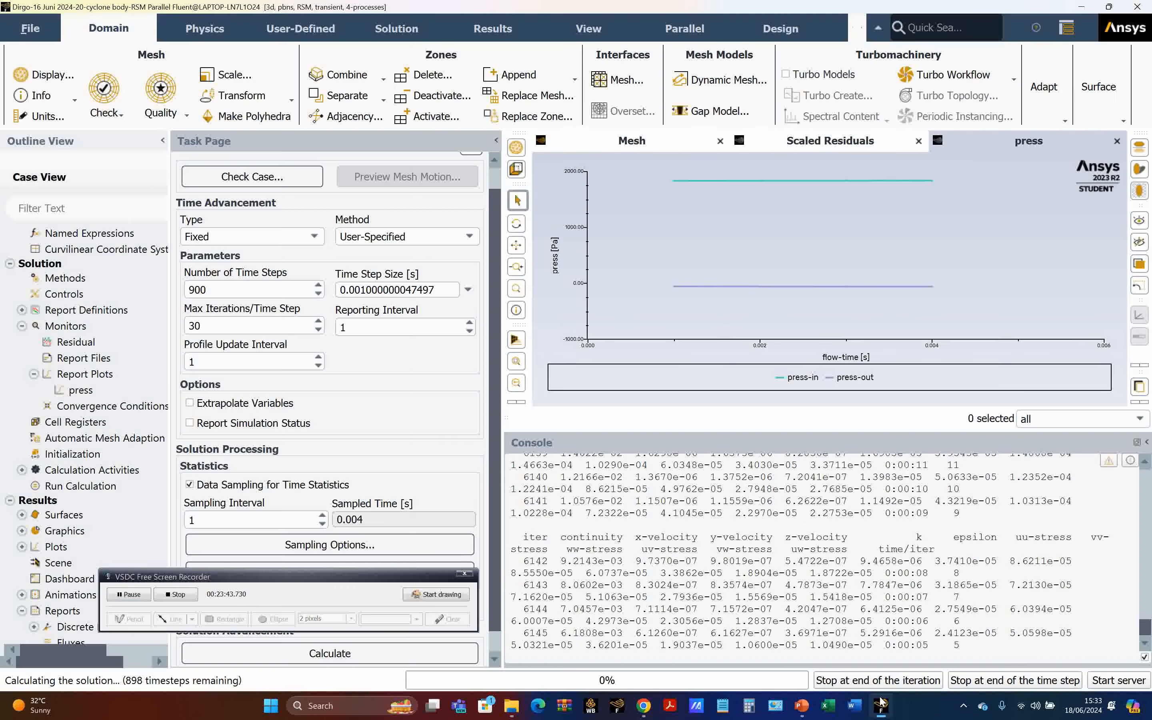
drag(401, 577, 508, 465)
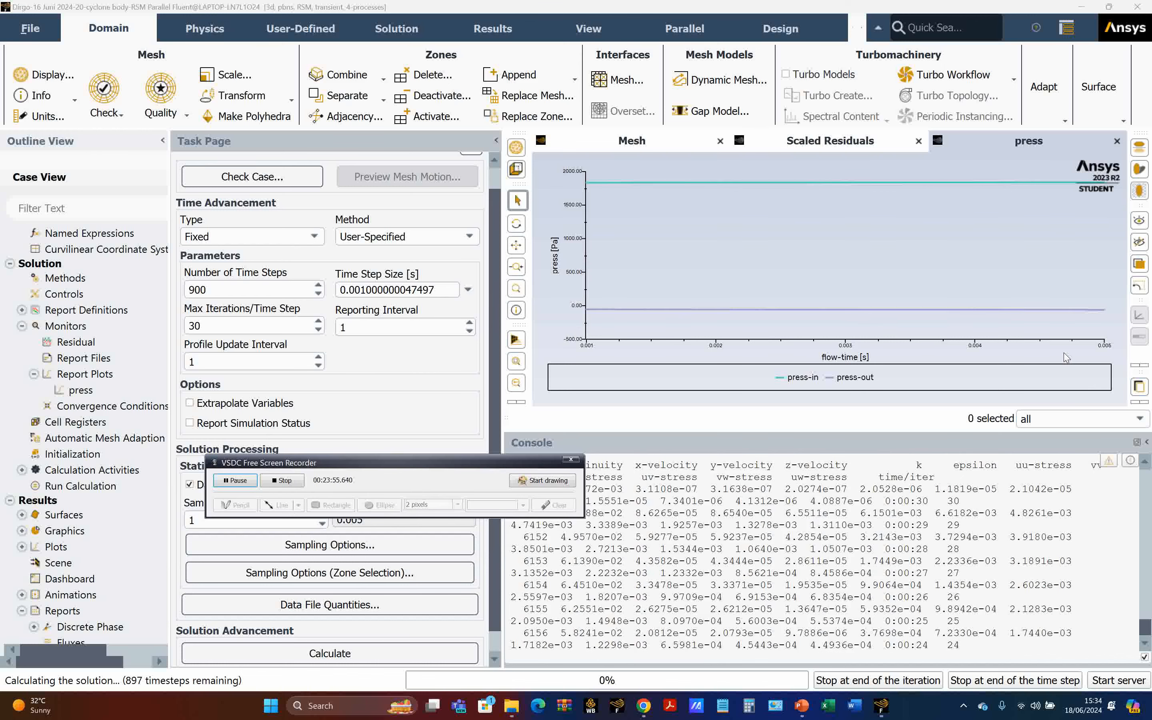
click(235, 481)
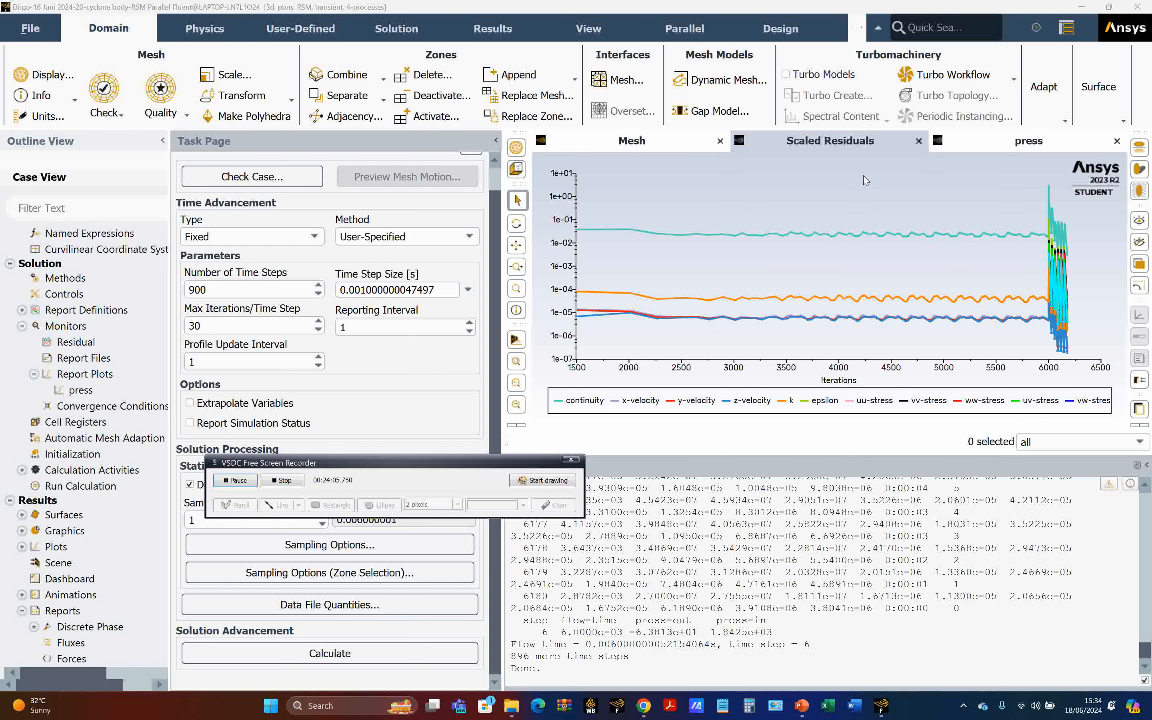
mouse_move(938, 233)
mouse_move(1045, 238)
click(238, 480)
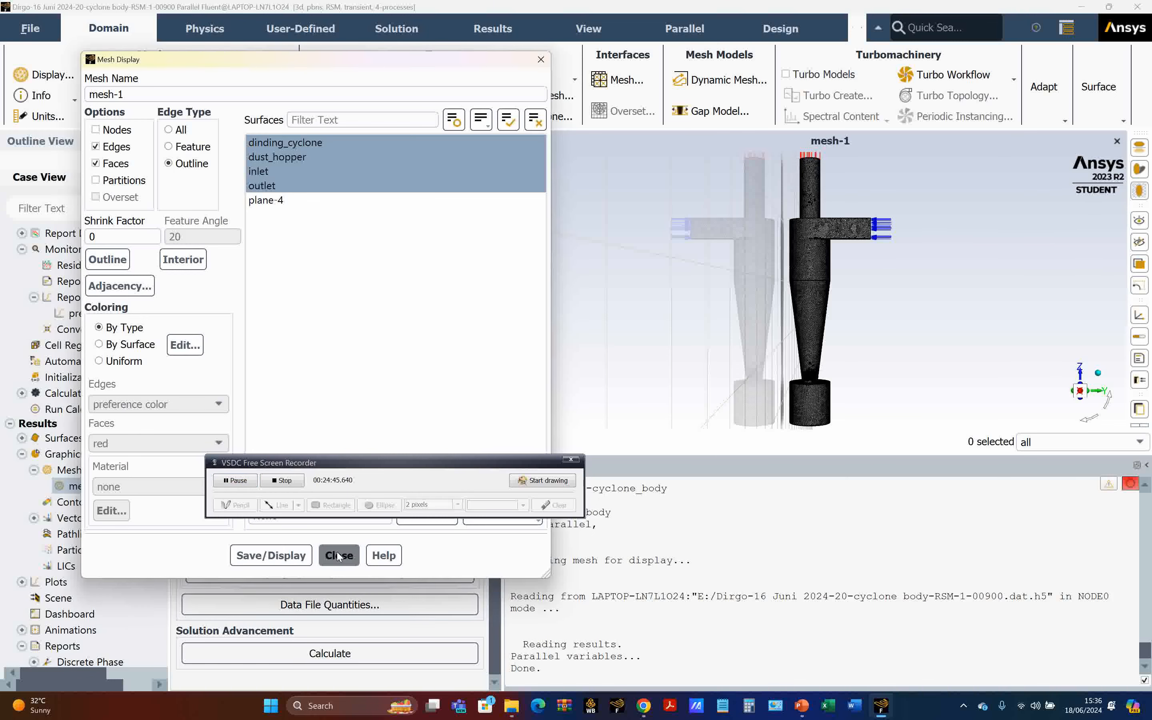
- Close the mesh display settings and open the surface integrals report
click(339, 556)
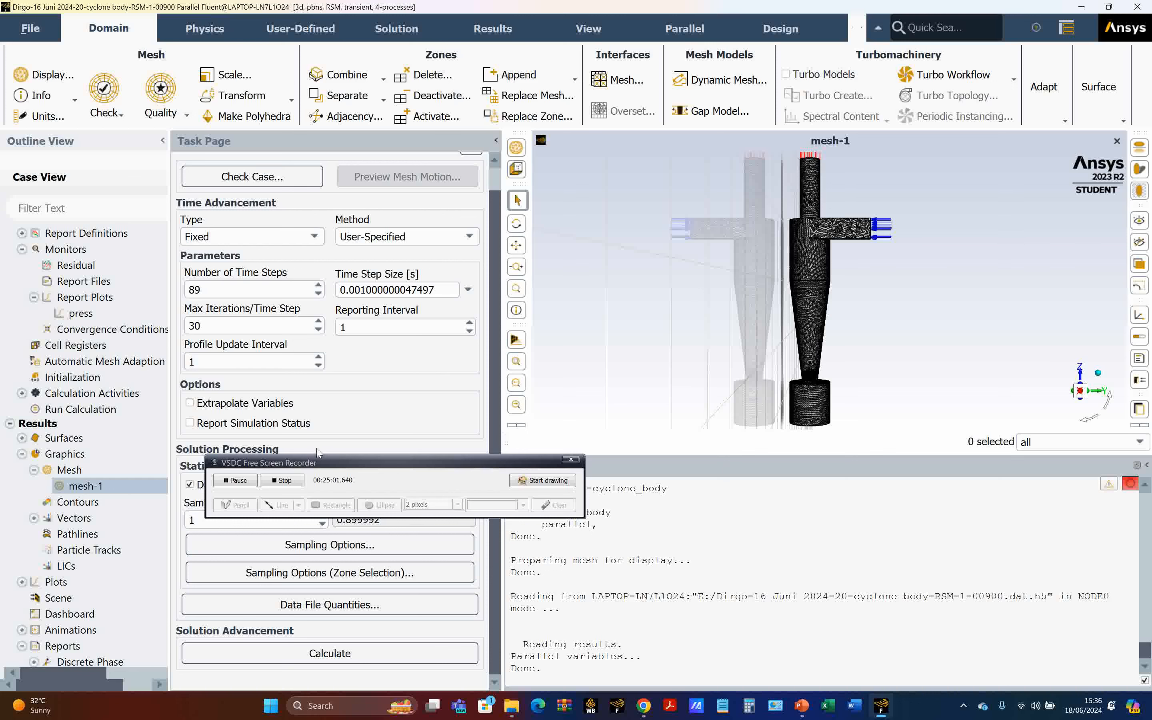
drag(348, 463, 634, 506)
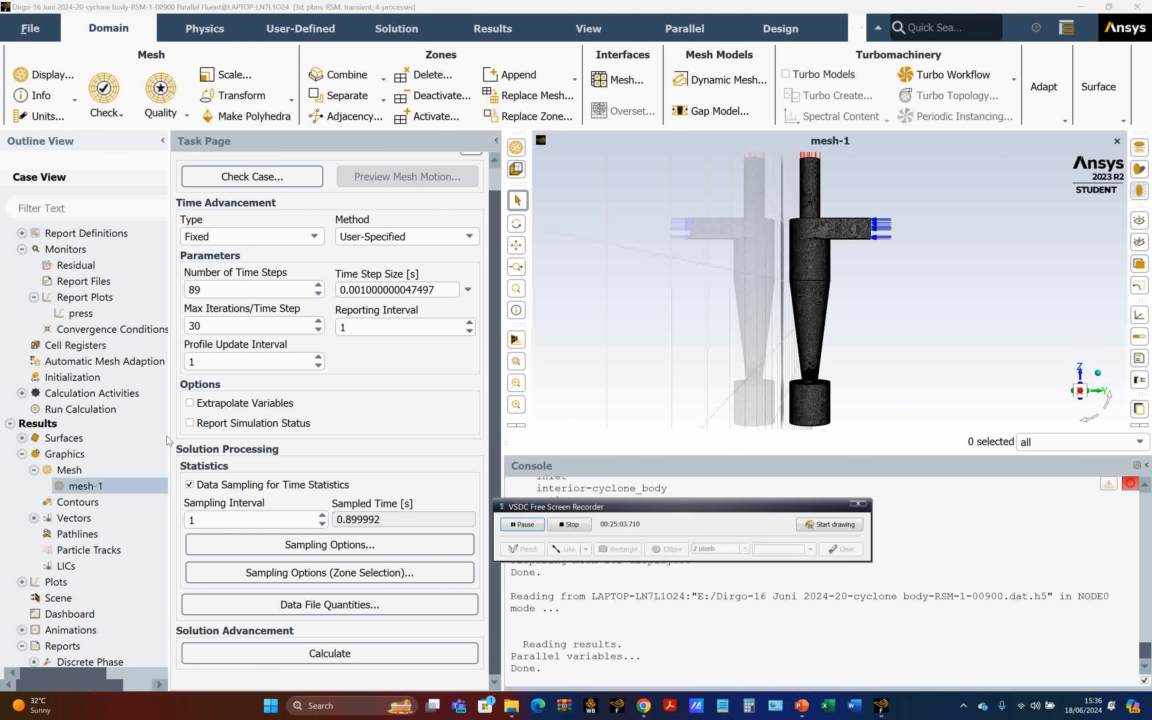
scroll(20, 551, down, 3)
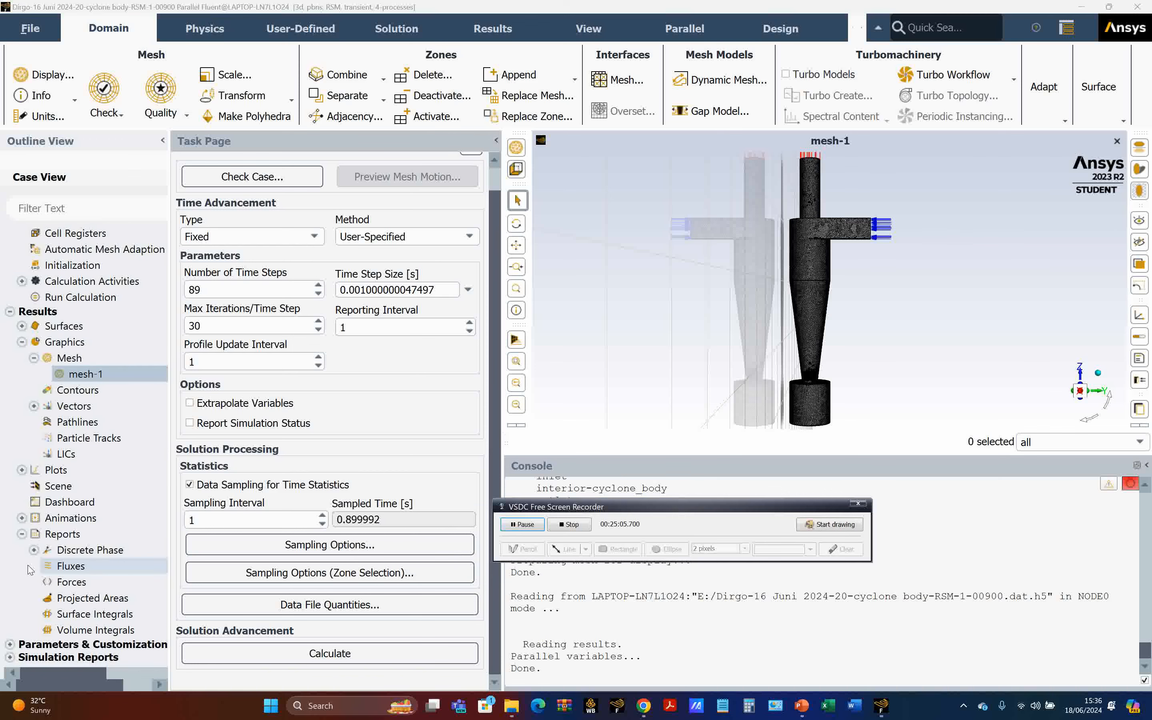
double_click(100, 615)
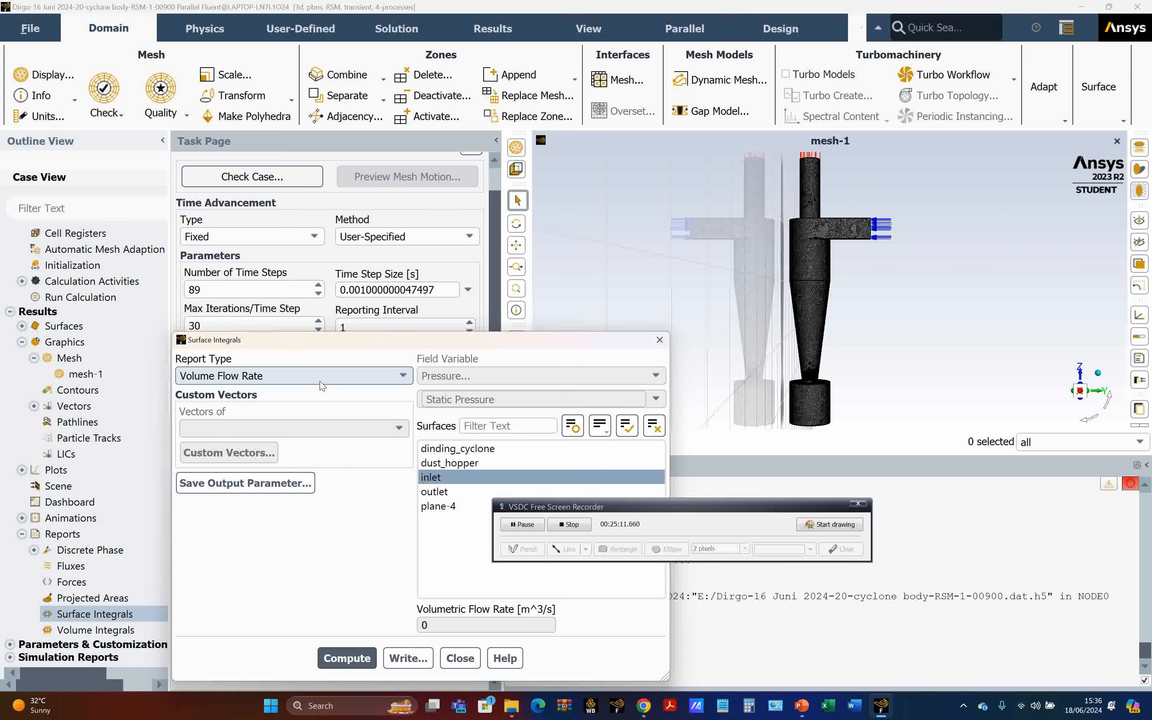
- Set the surface integral report type to Facet Maximum and the field variable to Wall Yplus under Turbulence
click(321, 379)
scroll(300, 428, up, 3)
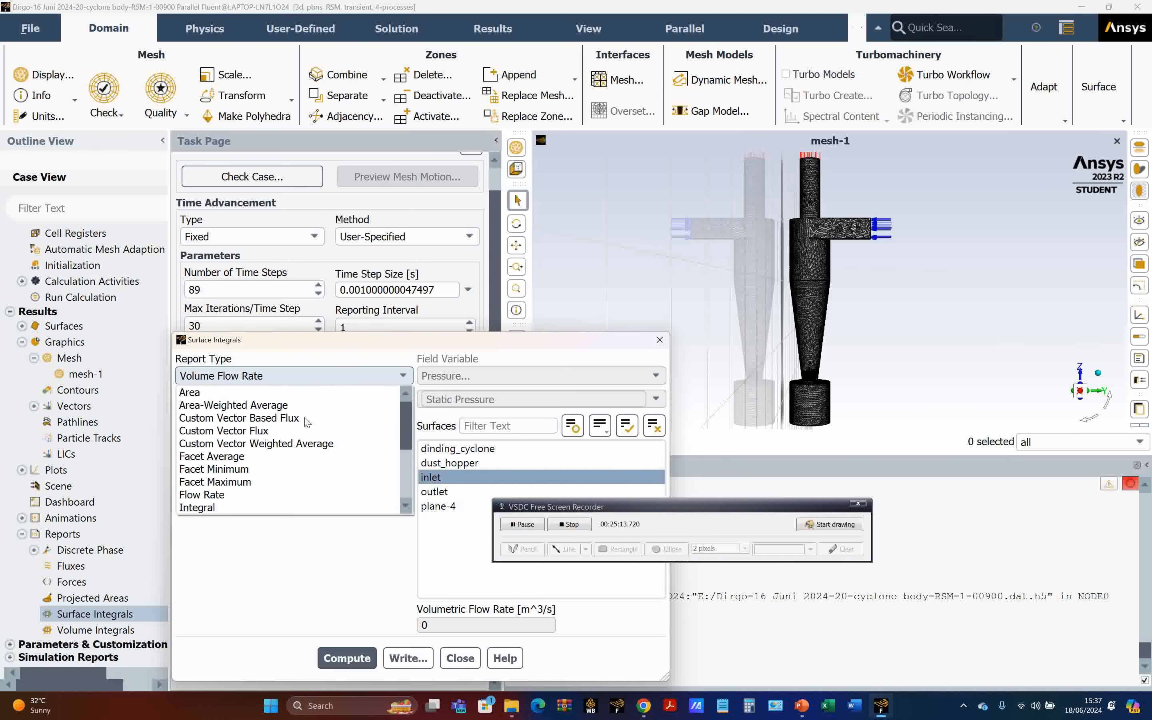
click(239, 481)
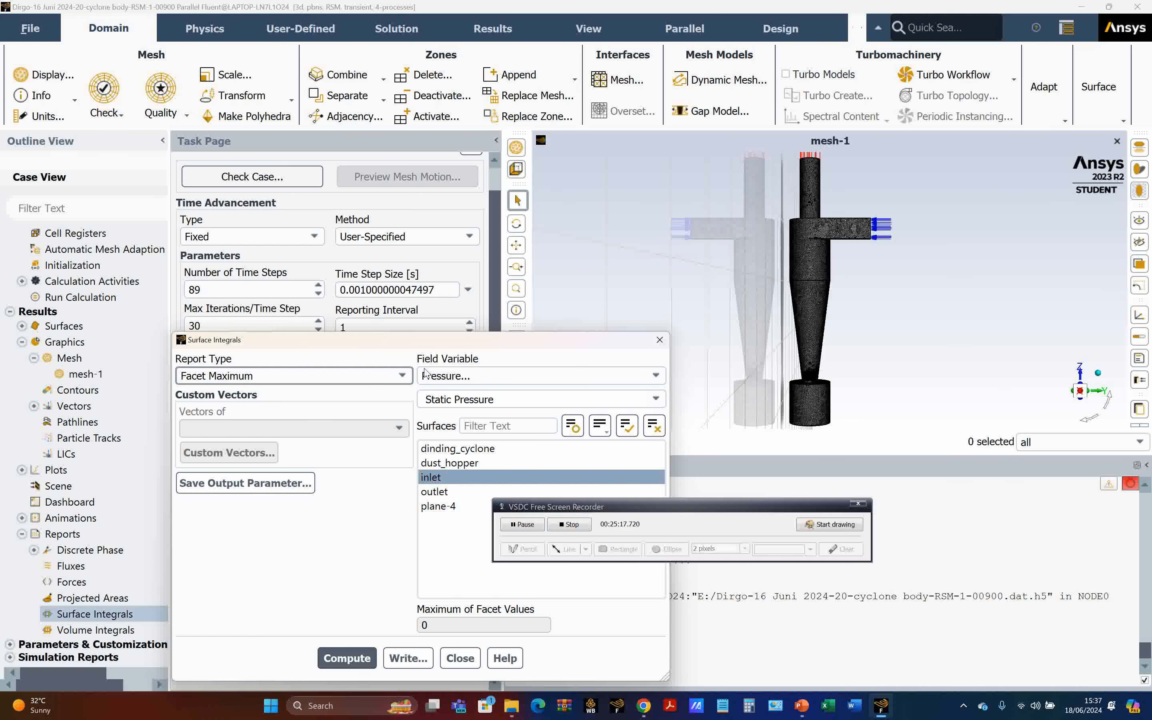
click(436, 376)
click(442, 430)
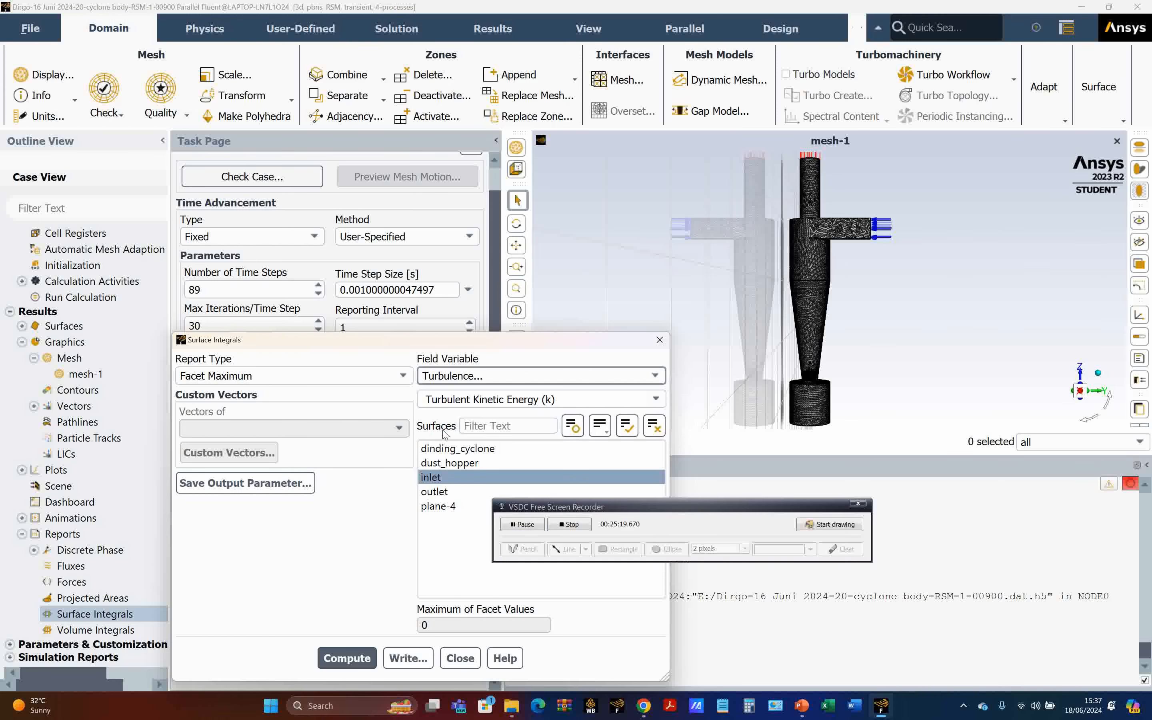
click(656, 398)
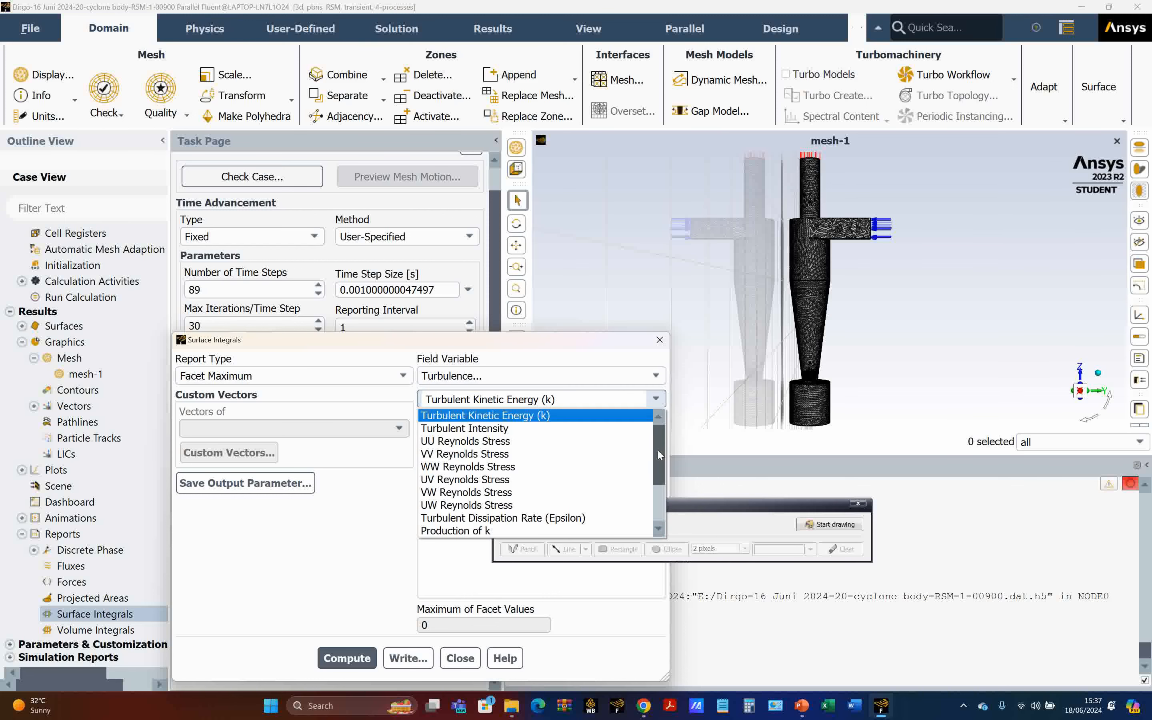
drag(659, 481, 661, 517)
click(490, 519)
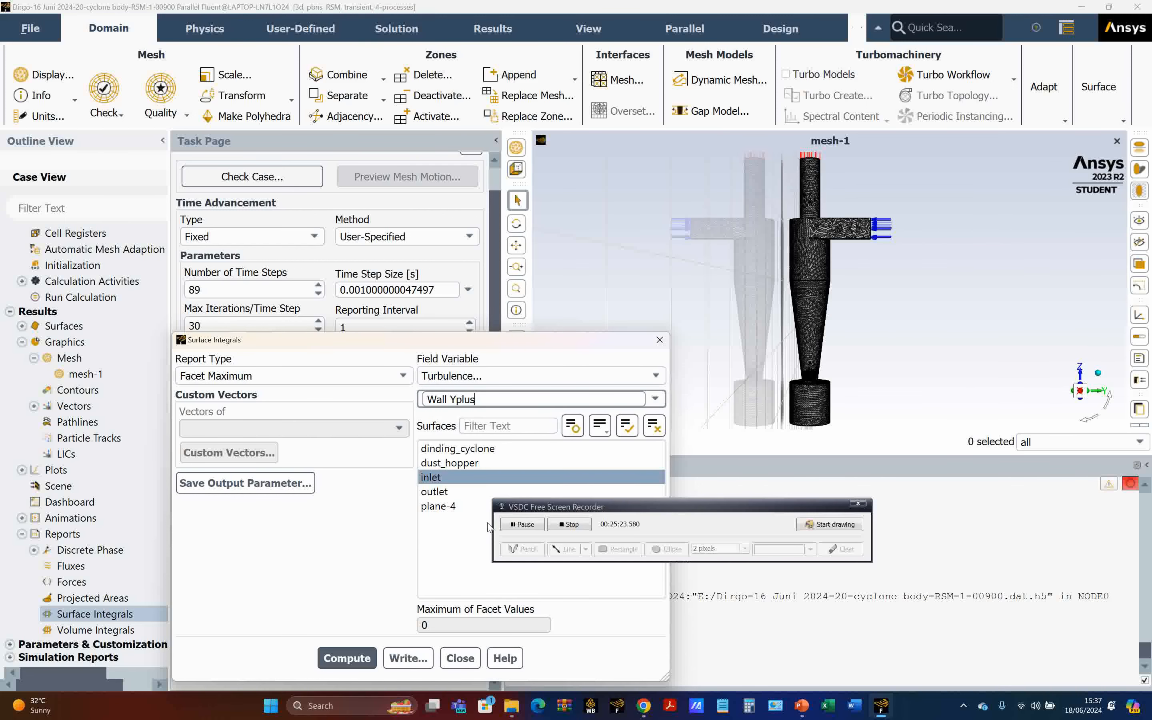
- Compute the maximum Wall Yplus on the dinding_cyclone and dust_hopper surfaces and close the surface integrals report
click(456, 448)
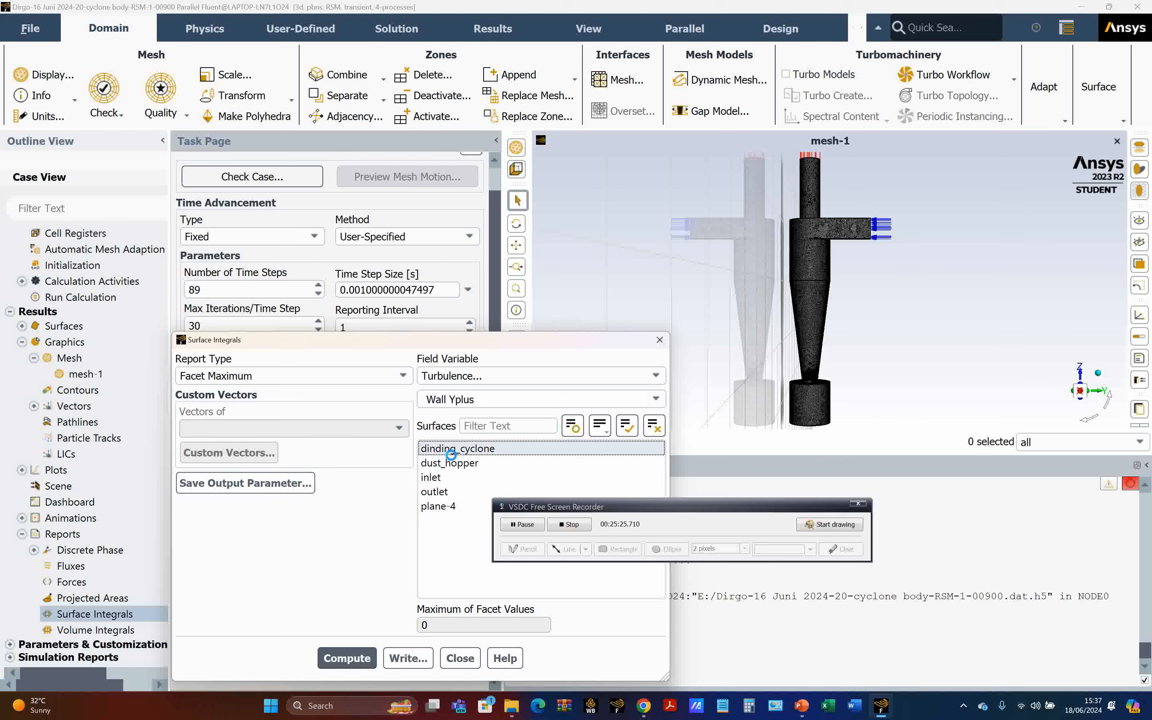
click(451, 464)
click(340, 658)
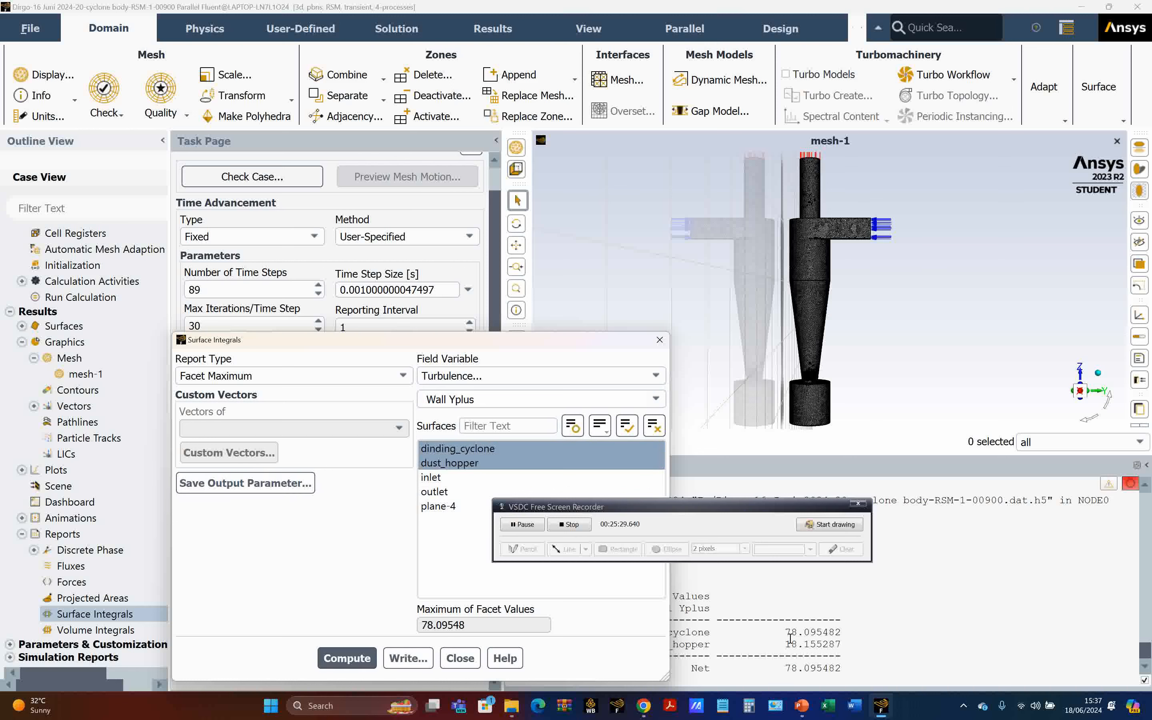
drag(516, 344, 401, 254)
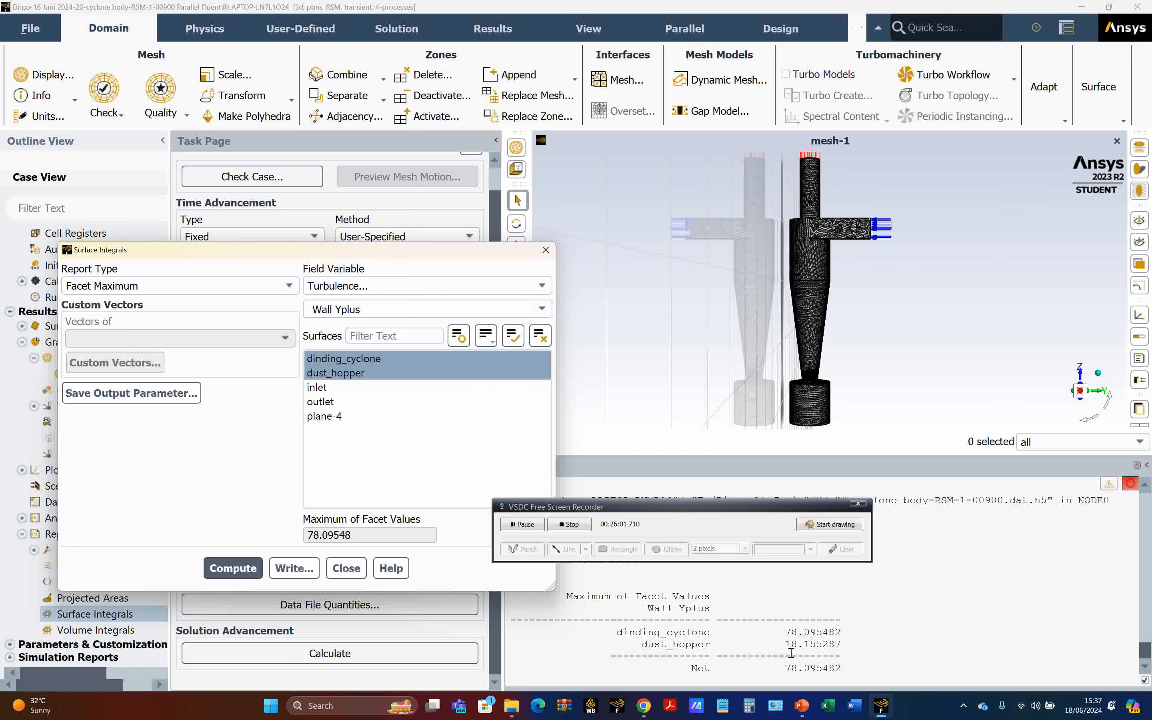
click(345, 566)
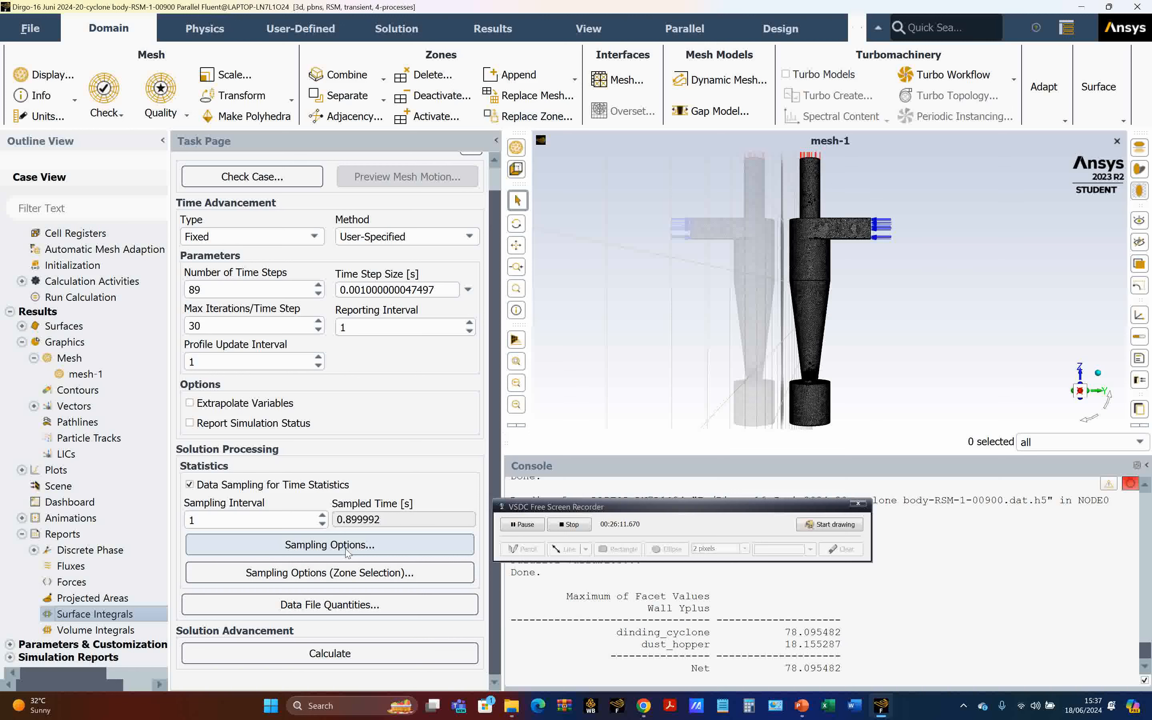
- Reopen the surface integrals report and set it to Area-Weighted Average with Static Pressure under Pressure as the field variable
double_click(114, 615)
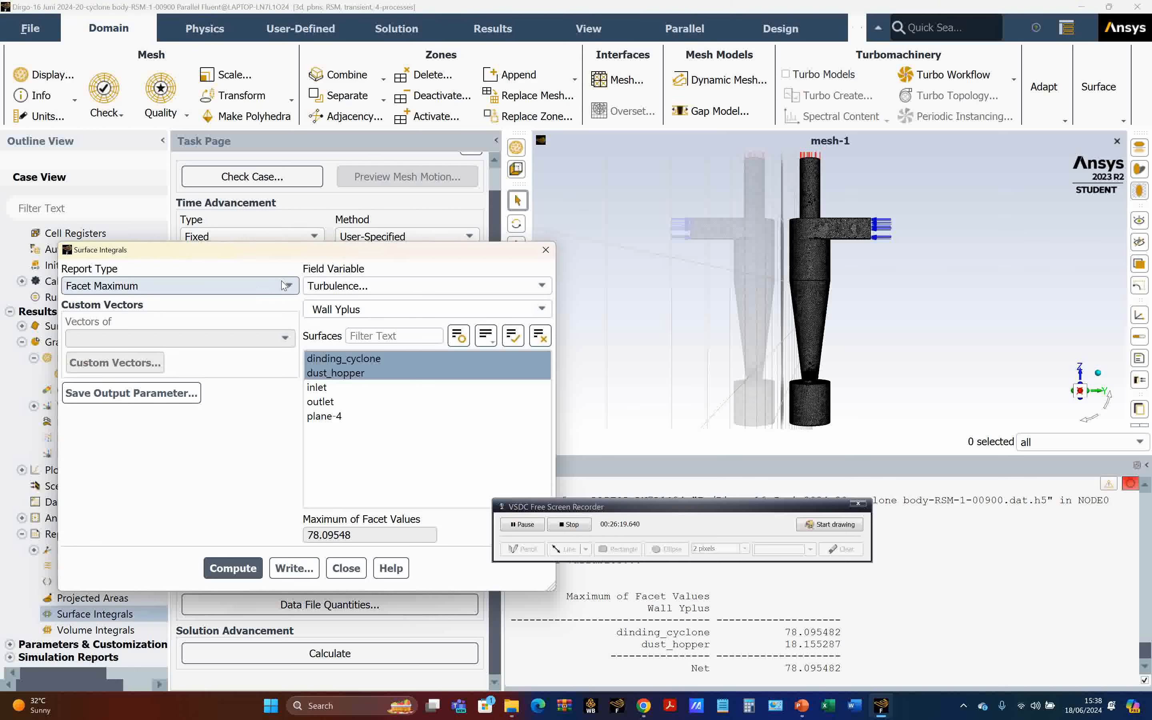
click(290, 294)
click(210, 314)
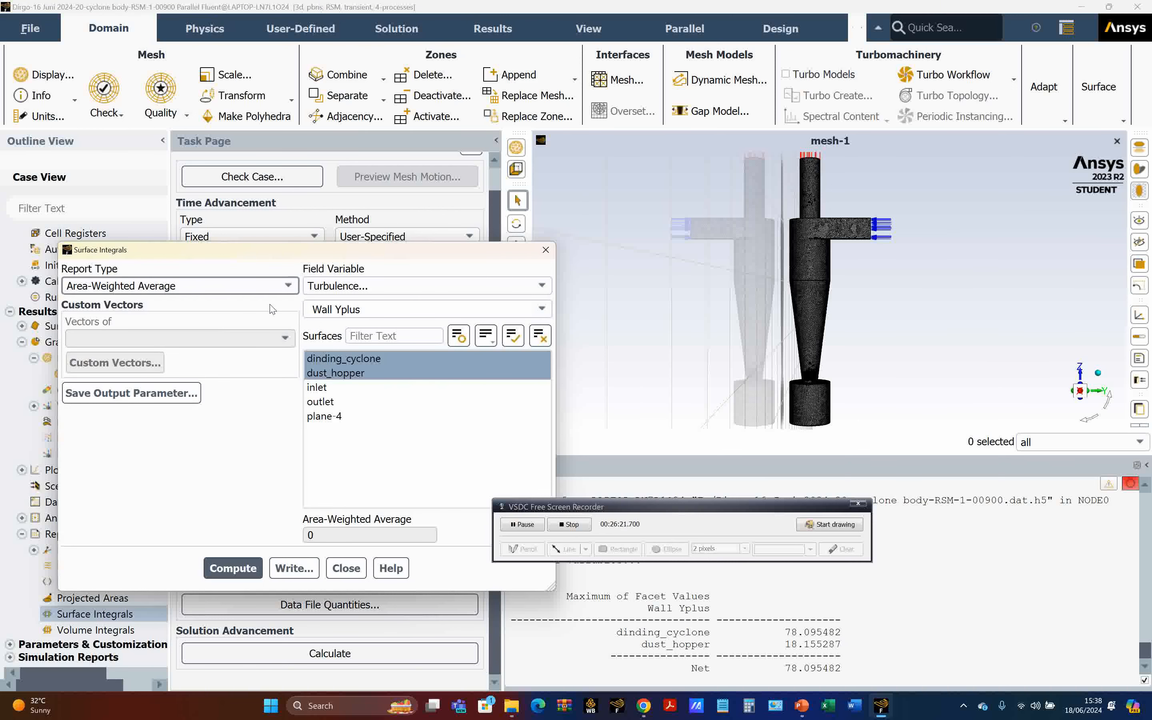
click(318, 287)
click(328, 303)
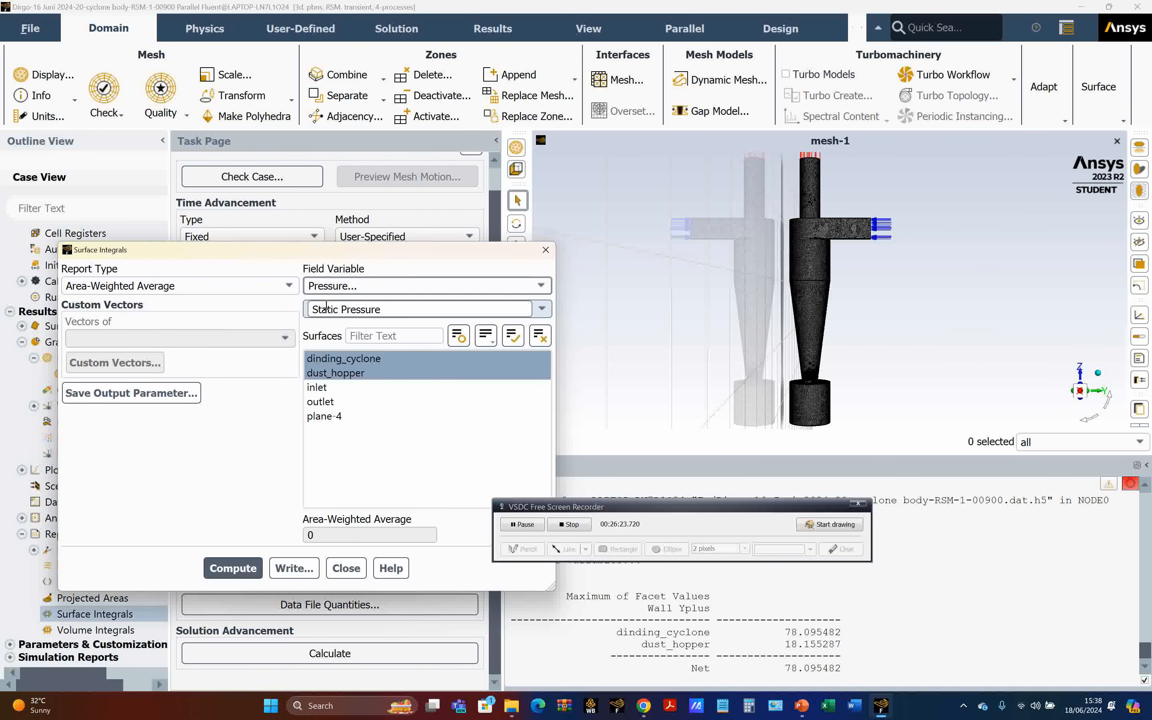
click(521, 524)
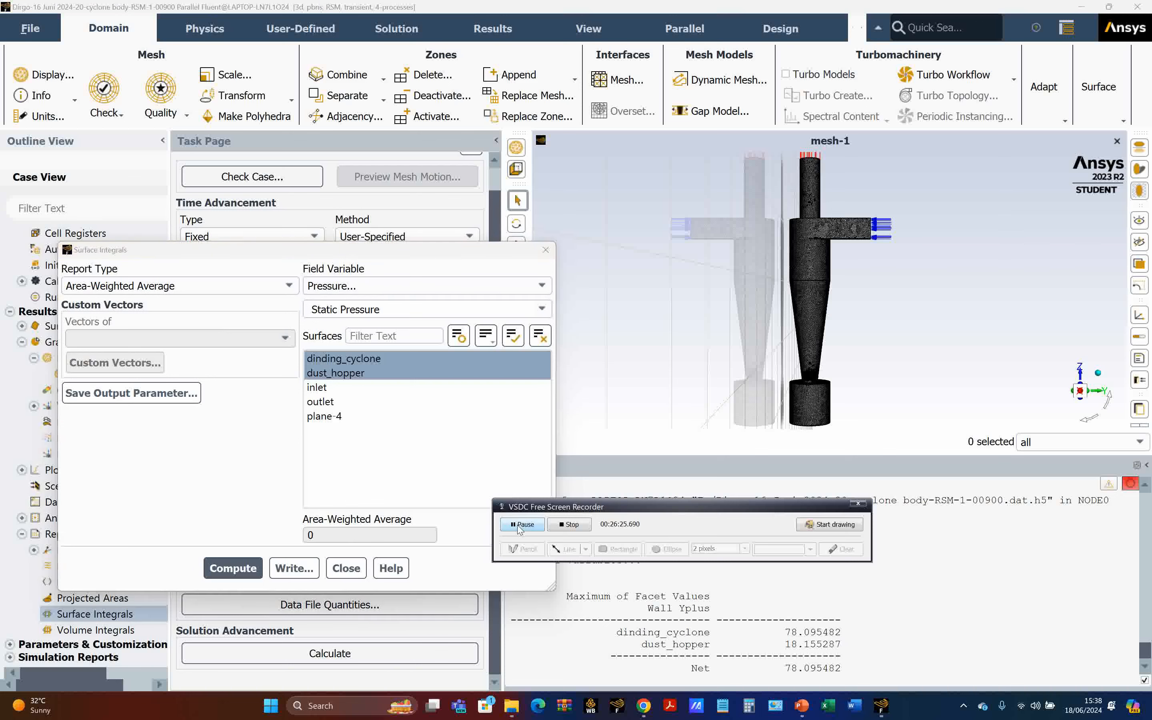
- Select only the inlet and outlet surfaces and compute their area-weighted average static pressure
click(348, 357)
click(319, 388)
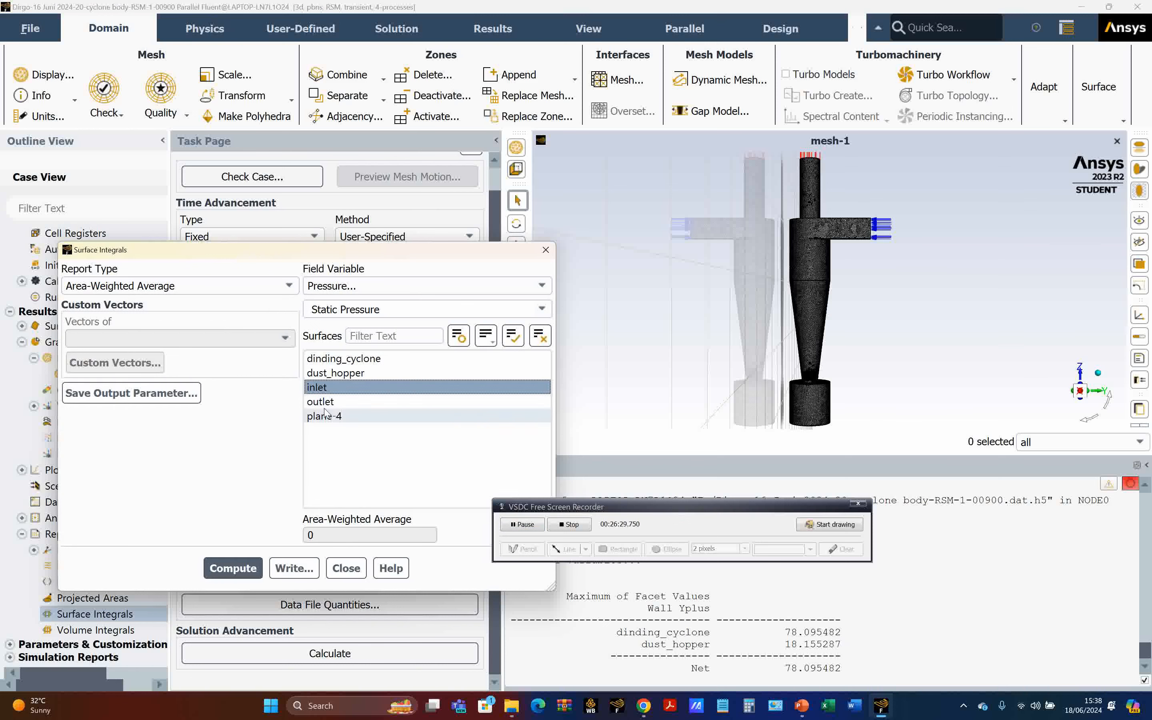
click(323, 402)
click(233, 569)
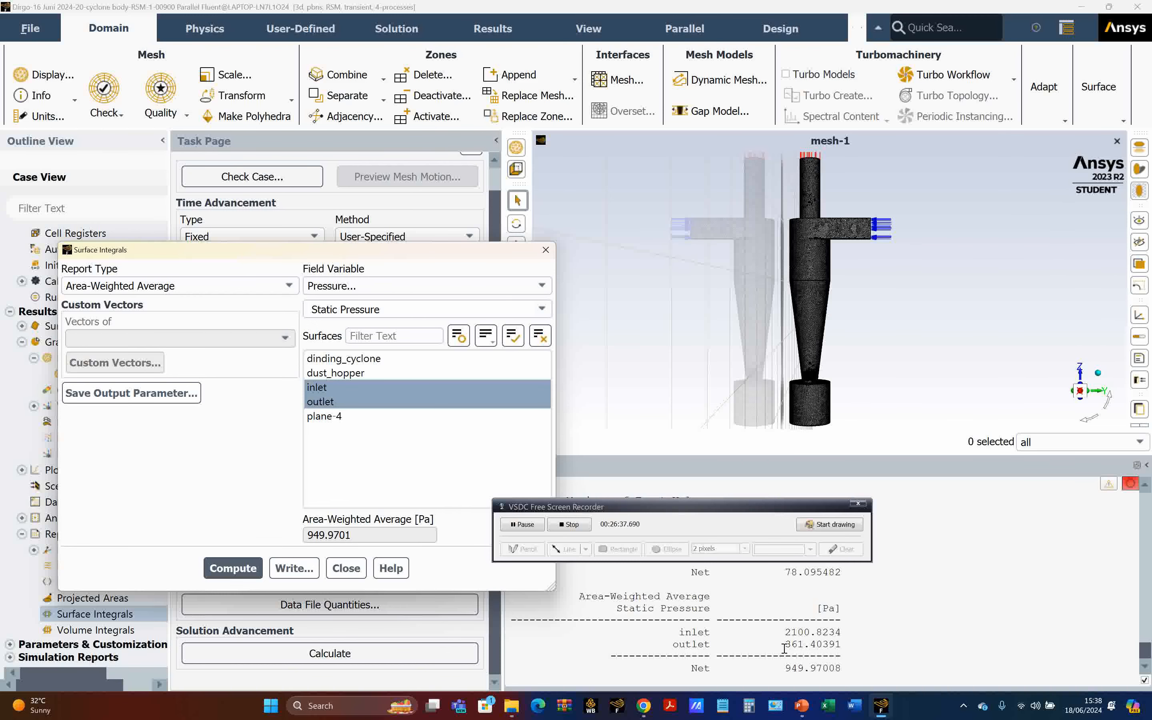
- Switch to PowerPoint and view the reference Wall Yplus report on slide 14 and the pressure drop calculation on slide 15
click(801, 706)
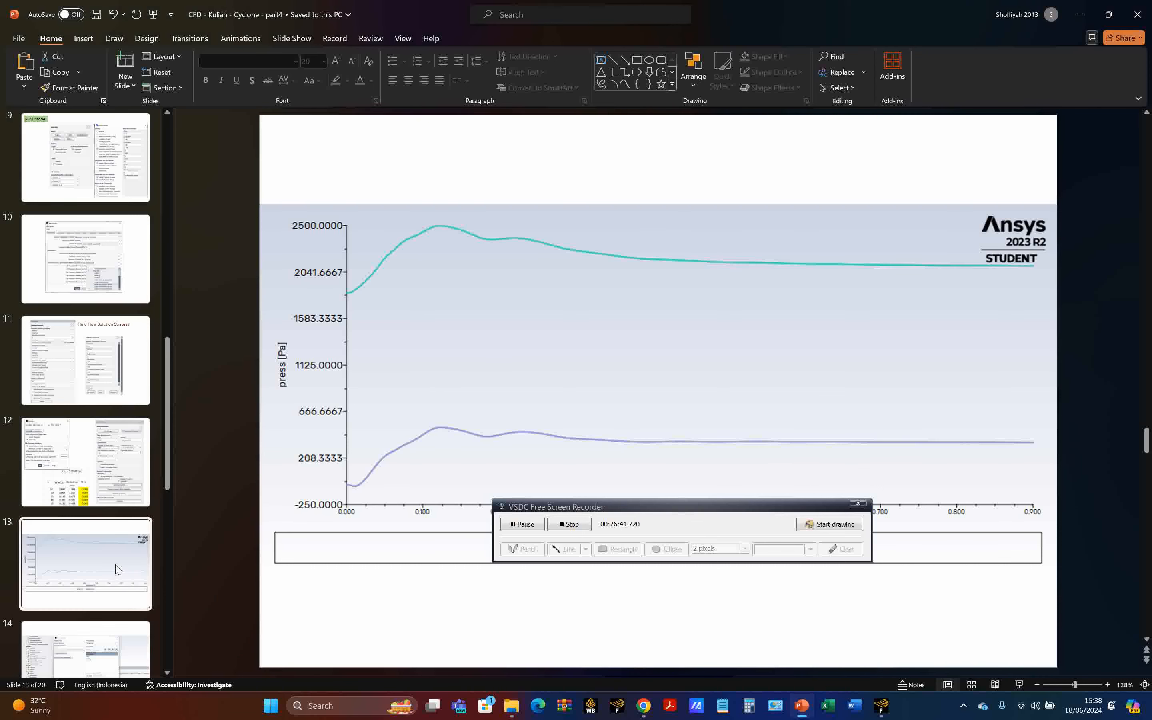
scroll(115, 570, down, 1)
click(116, 590)
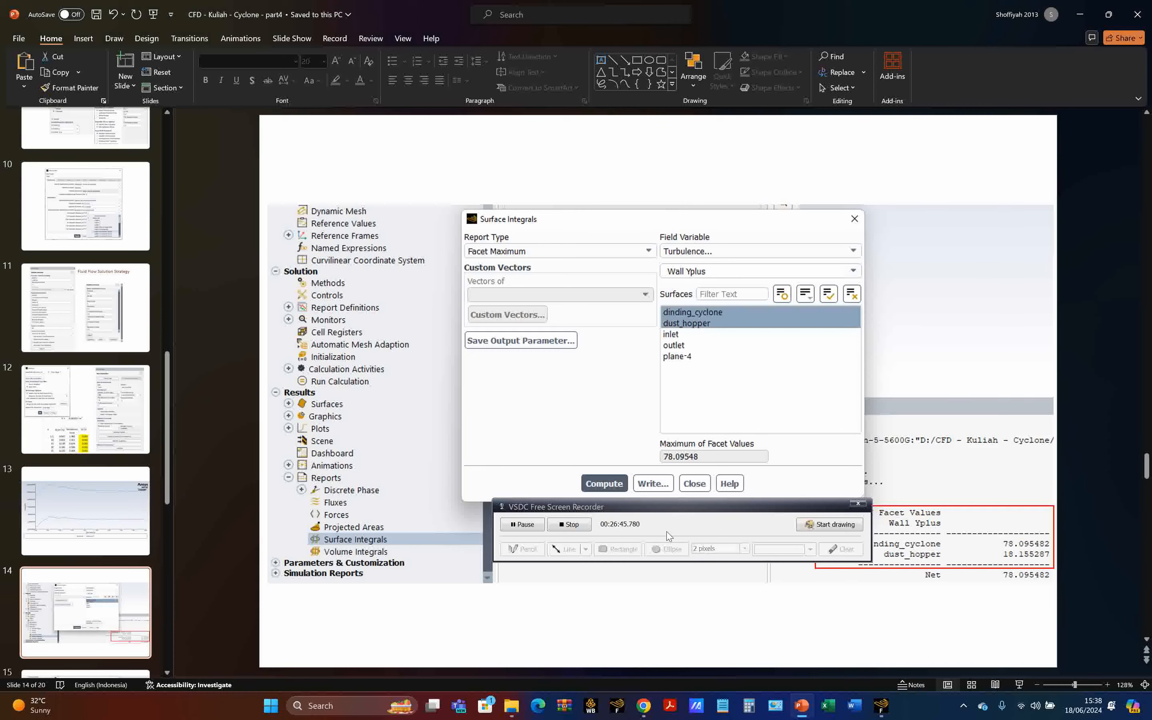
scroll(318, 526, down, 1)
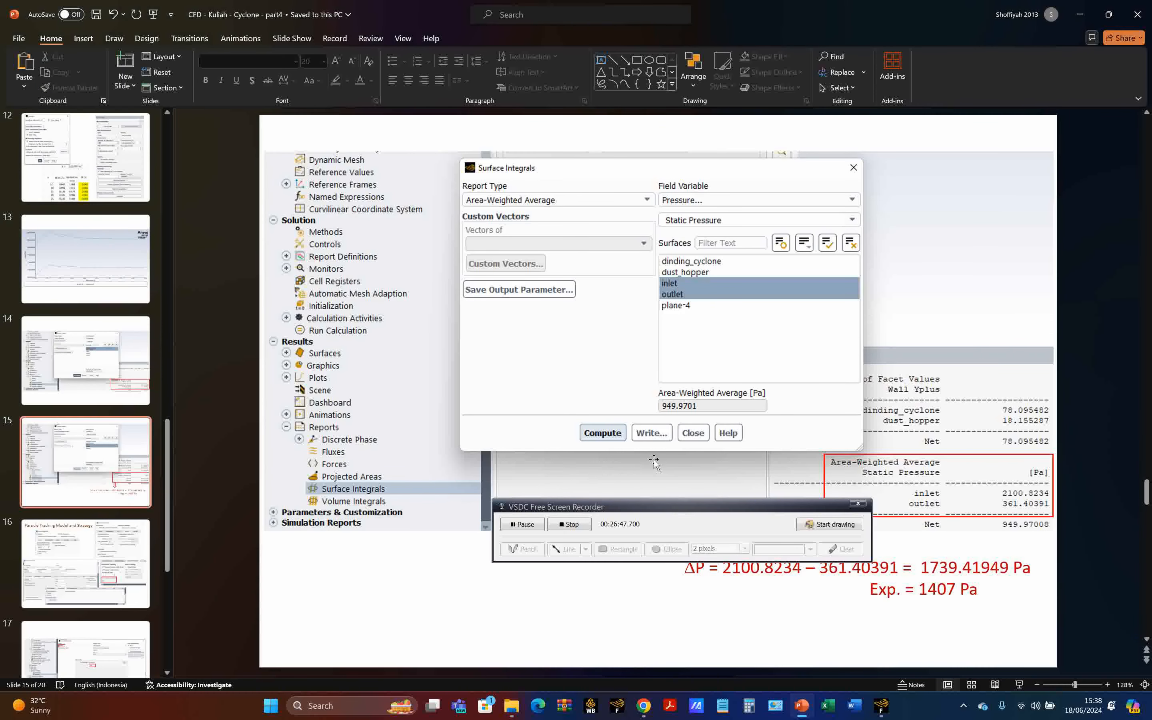
drag(674, 508, 436, 582)
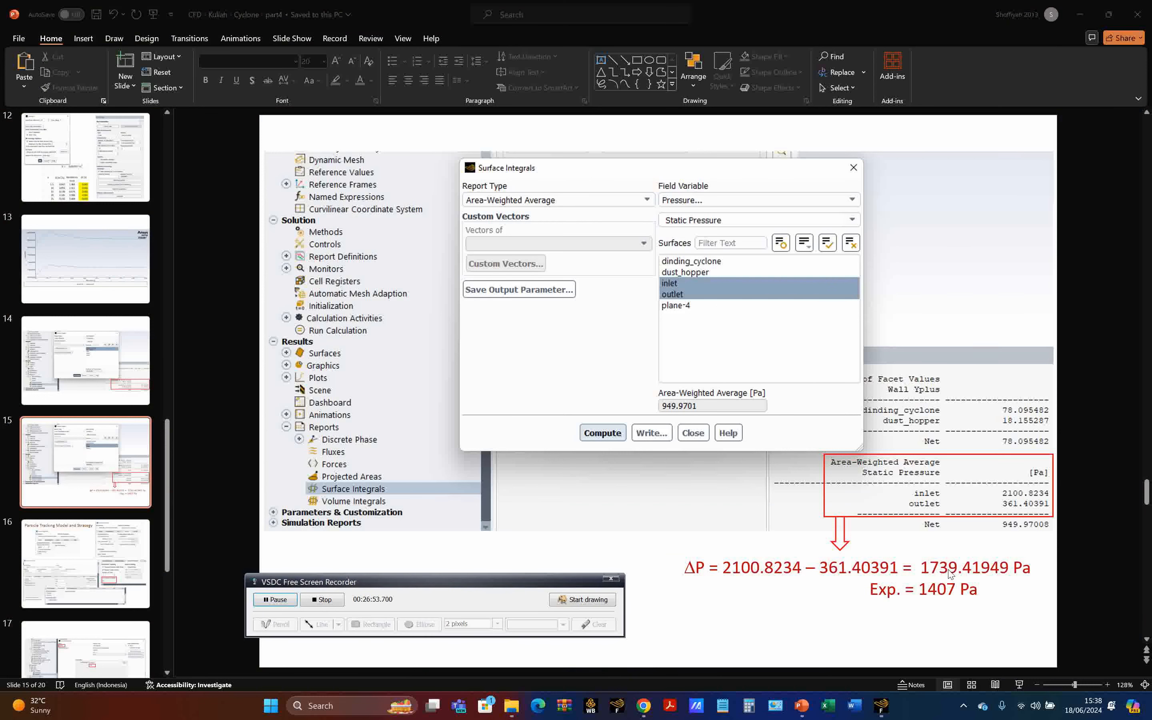
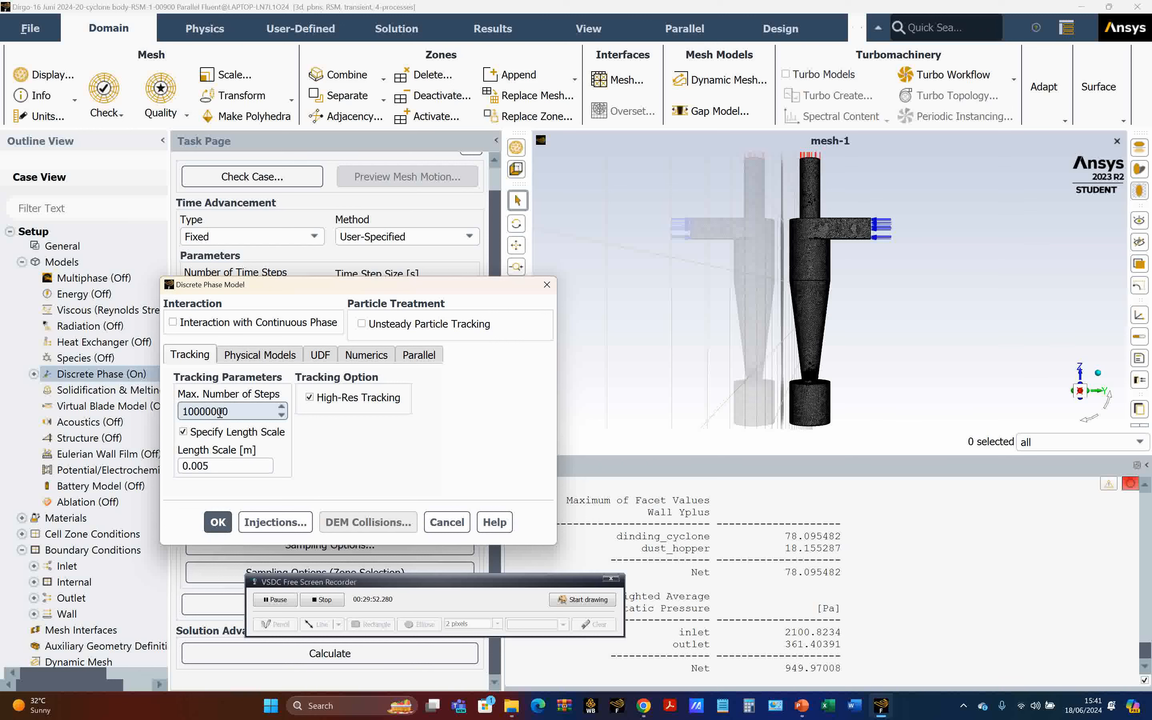
- Review the discrete phase model's tracking, physical models, UDF and numerics settings
click(208, 416)
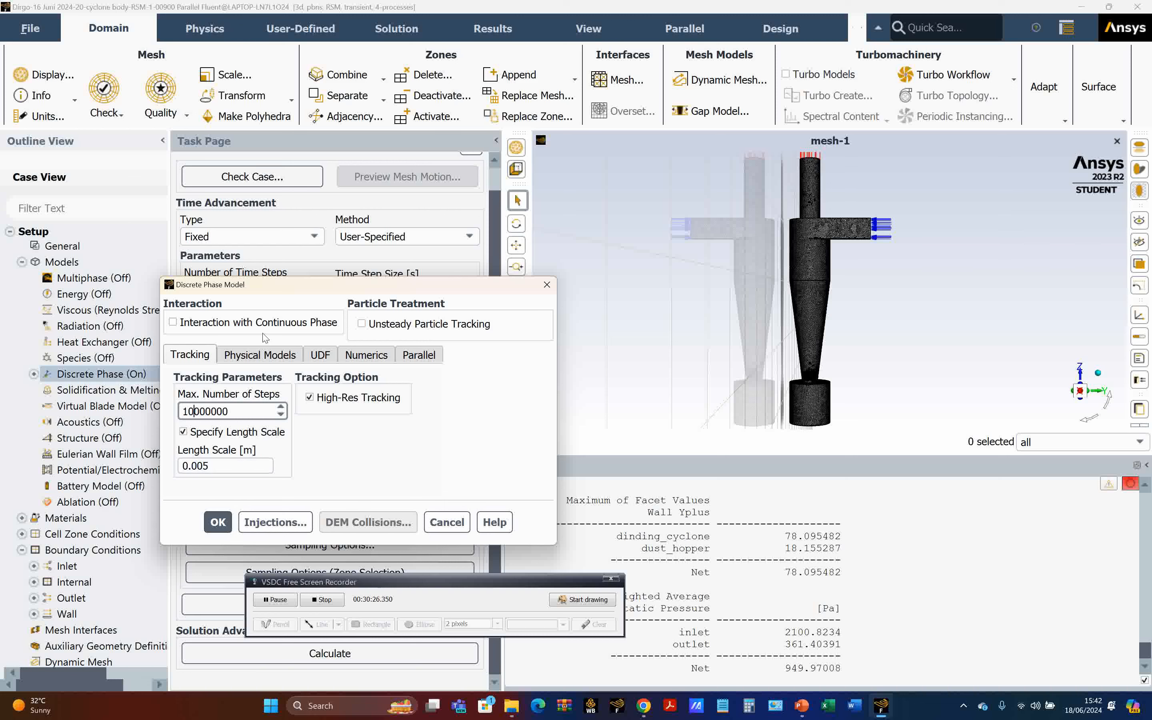
click(278, 357)
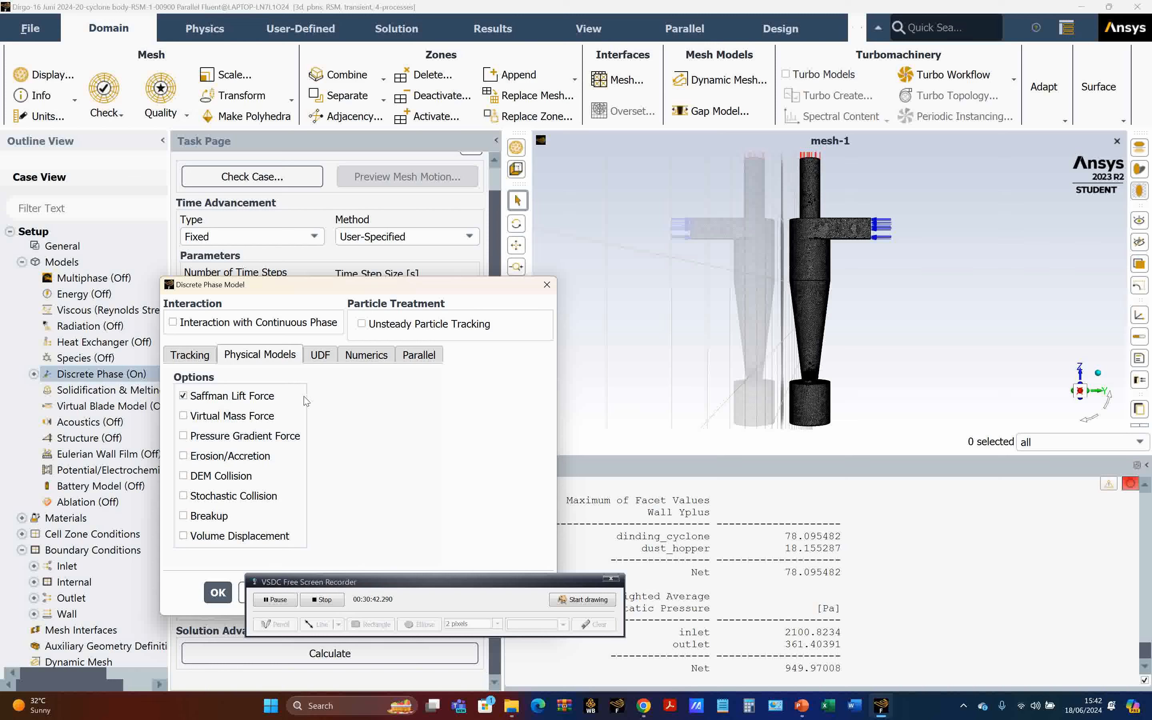
click(321, 359)
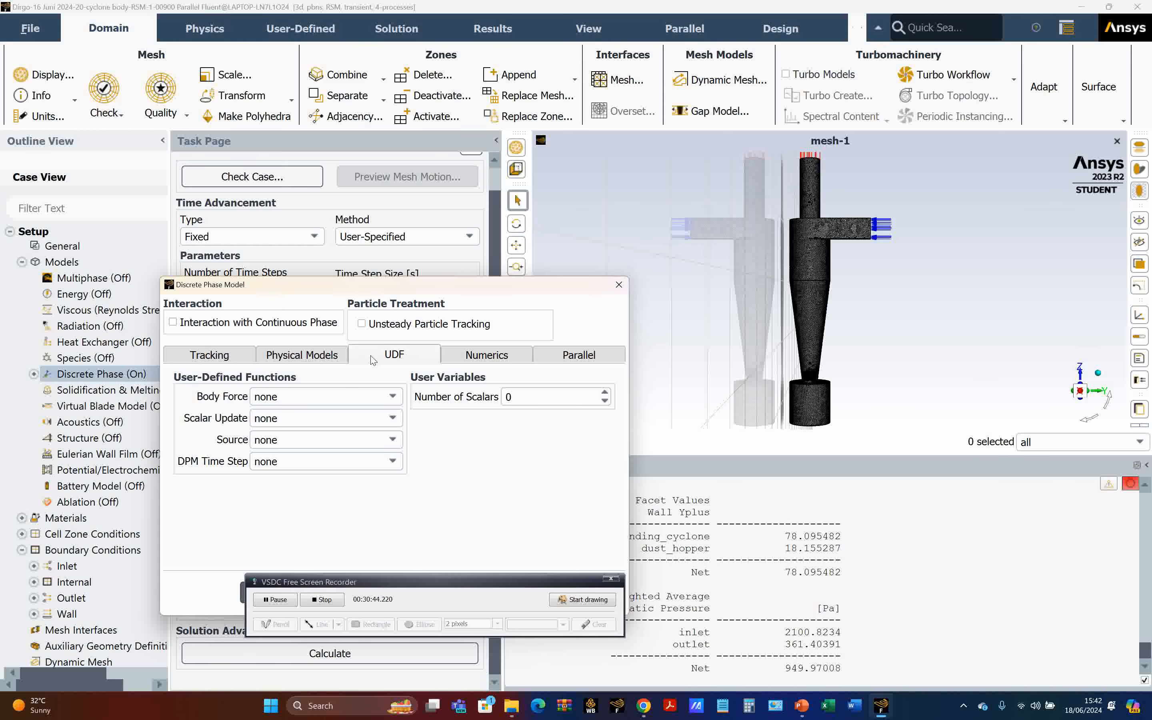
click(491, 355)
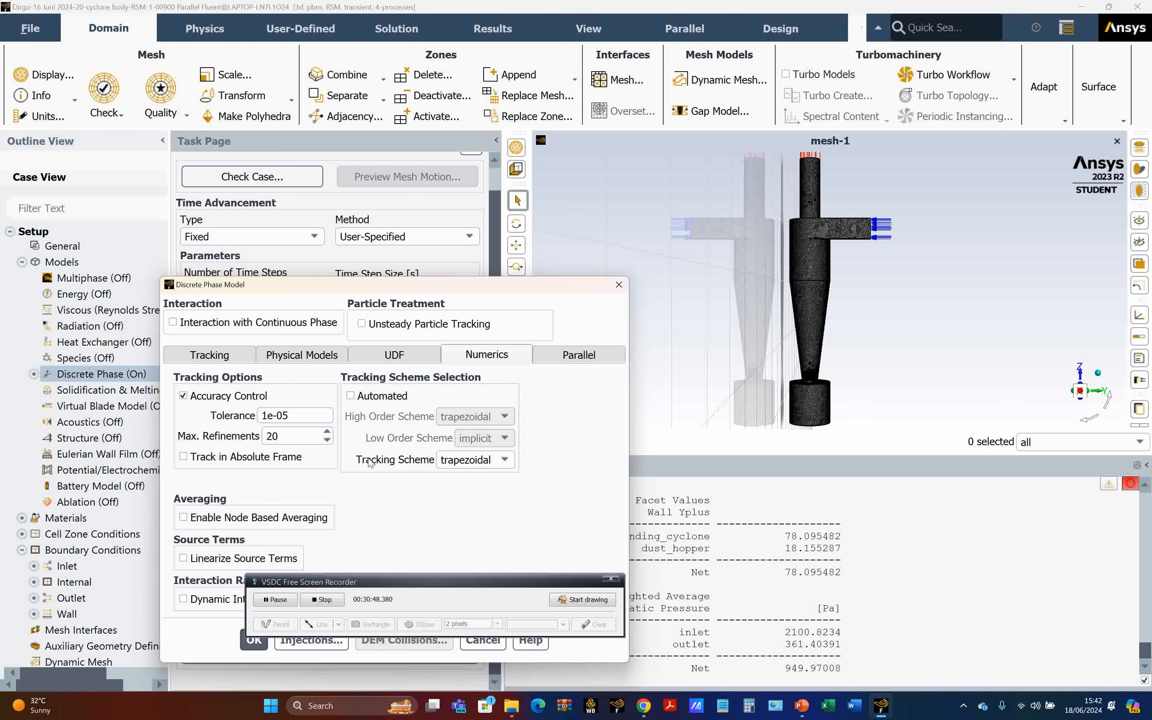
- Compare the discrete phase numerics with slide 16 in PowerPoint, then return to Fluent and accept the discrete phase model settings
click(802, 706)
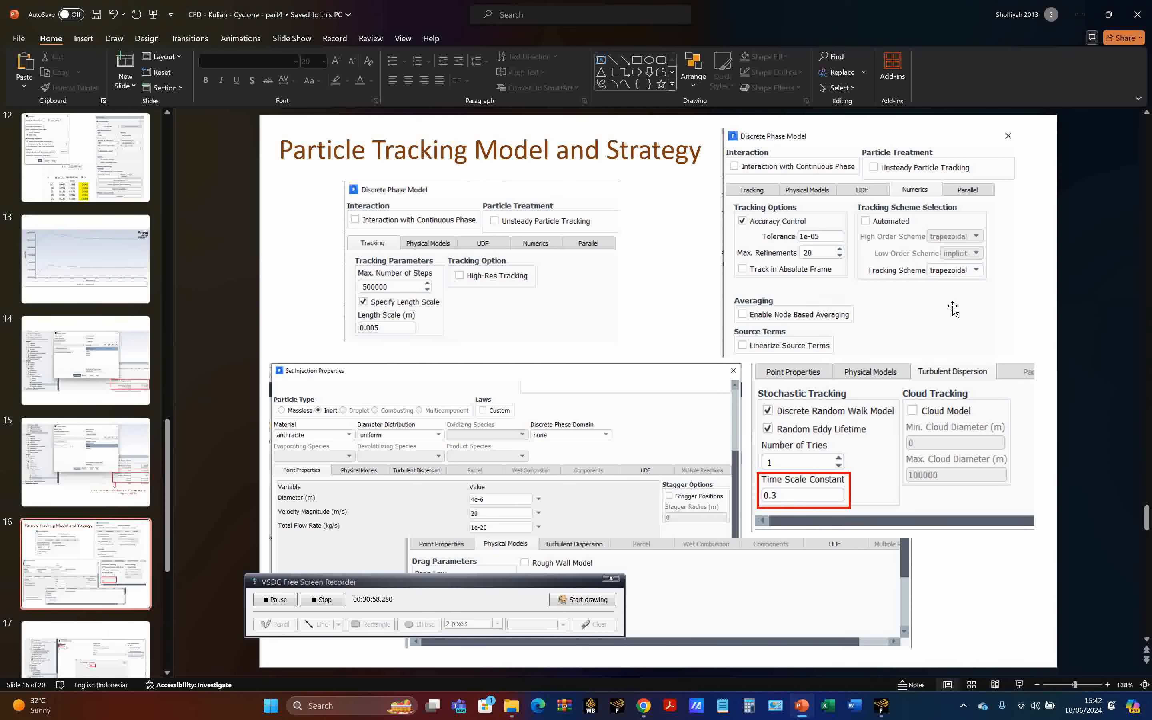
click(882, 706)
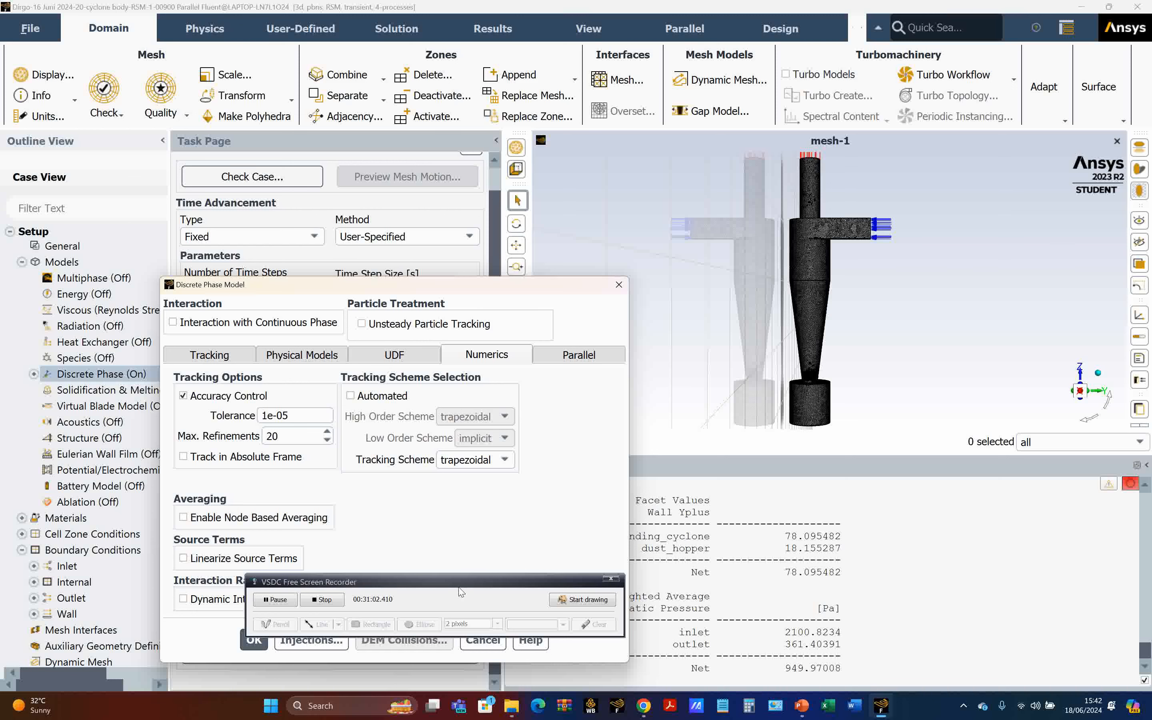
drag(458, 599, 664, 480)
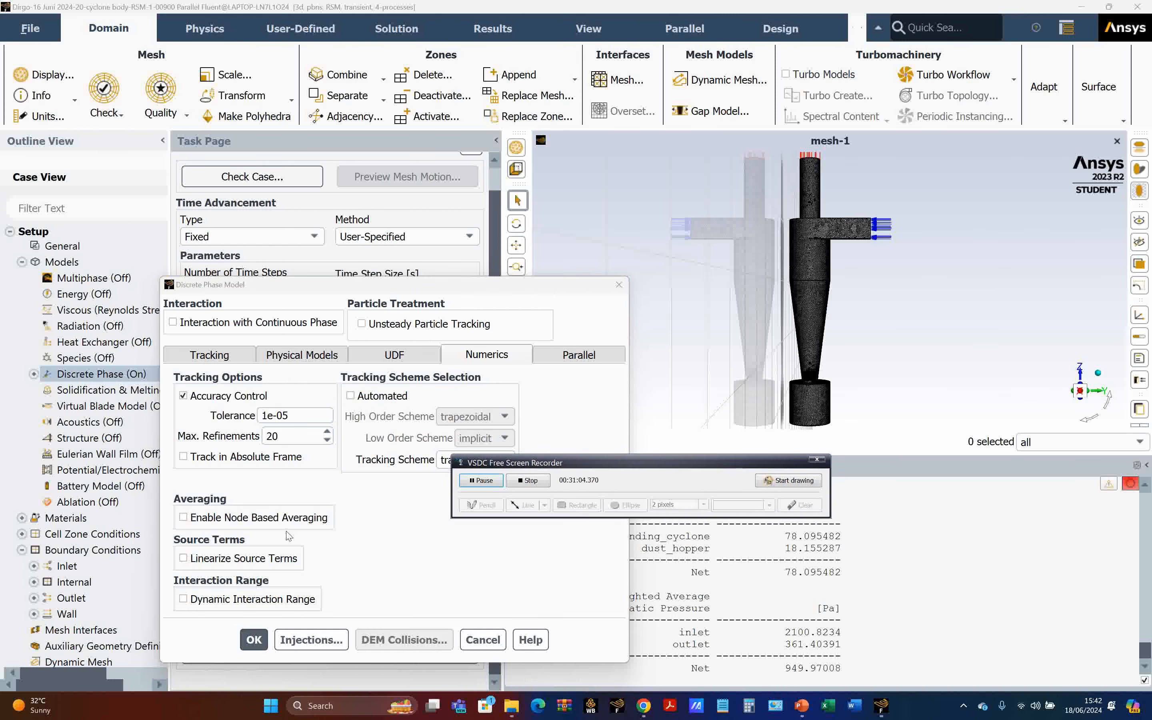
click(253, 640)
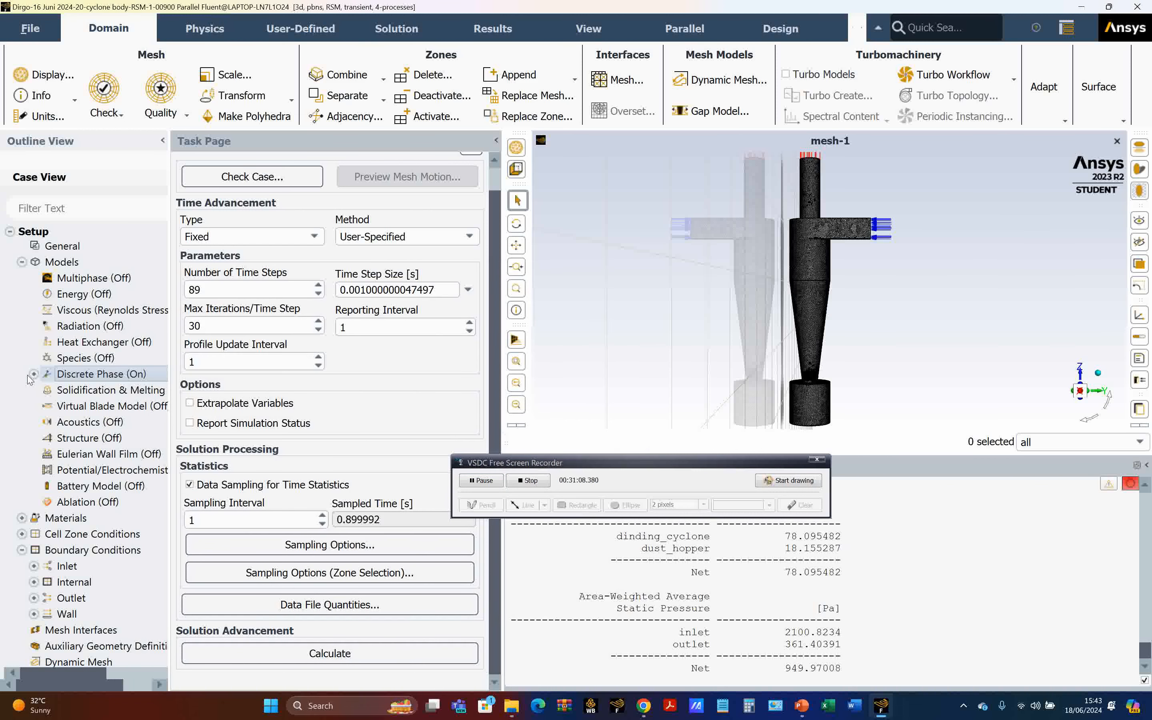
- Expand the discrete phase model's injections in the outline and open the Injections dialog
click(34, 374)
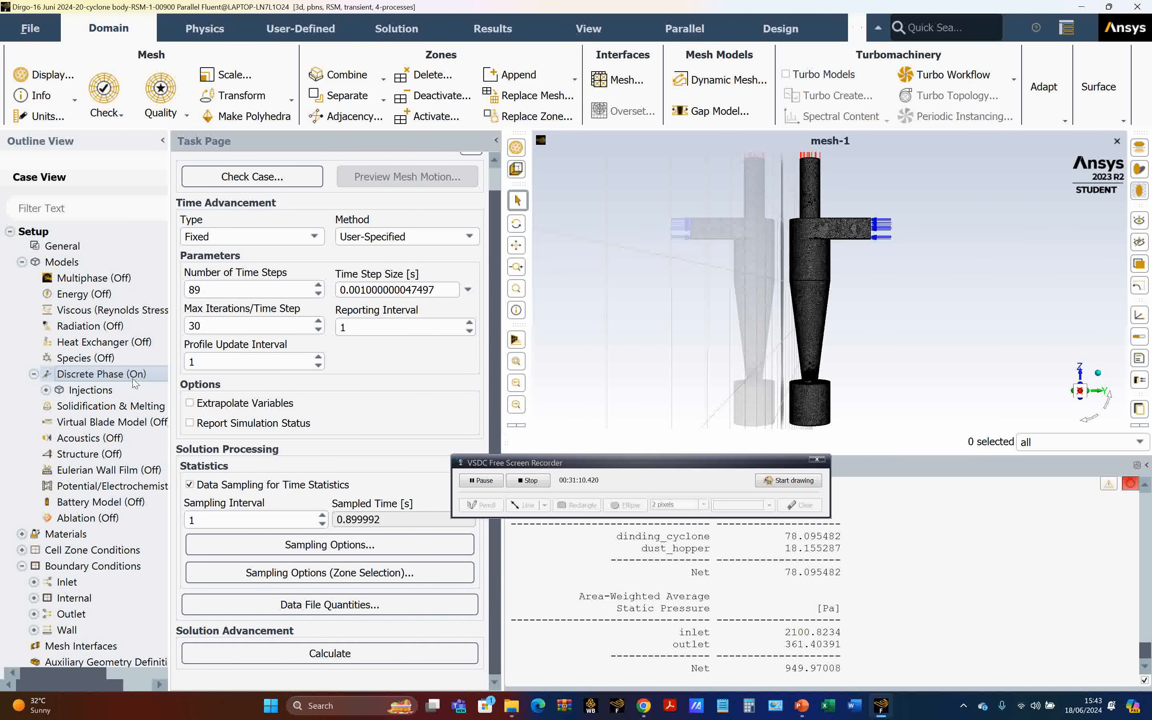
click(45, 390)
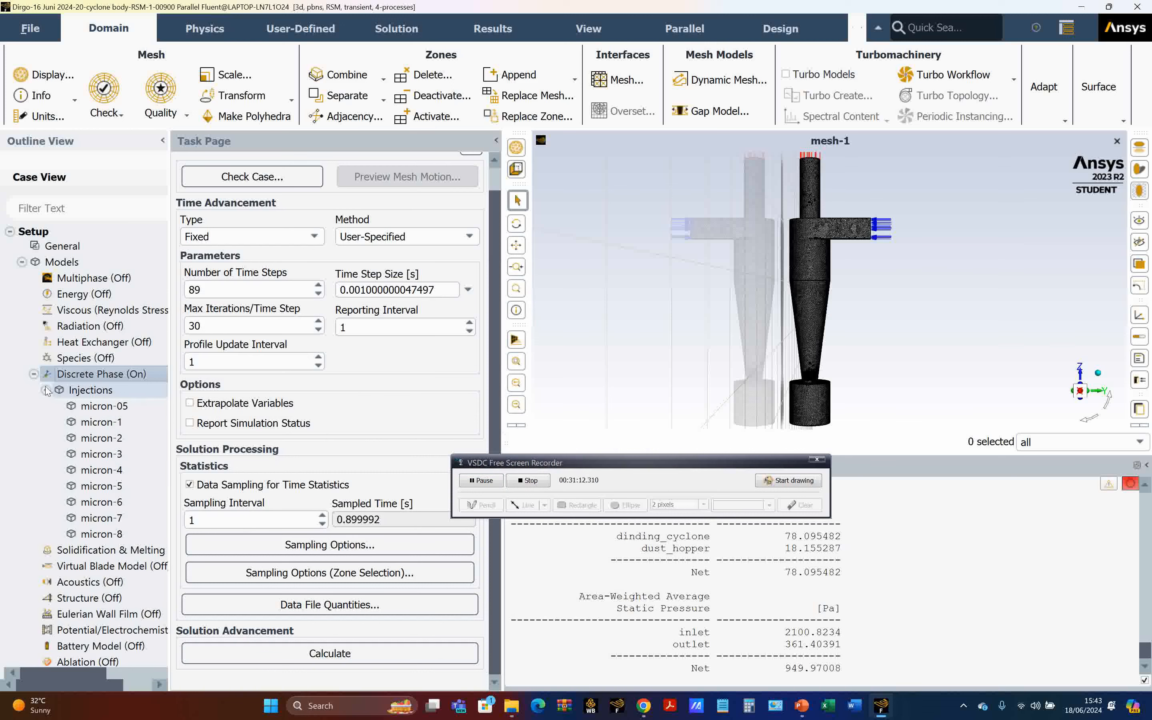
double_click(101, 394)
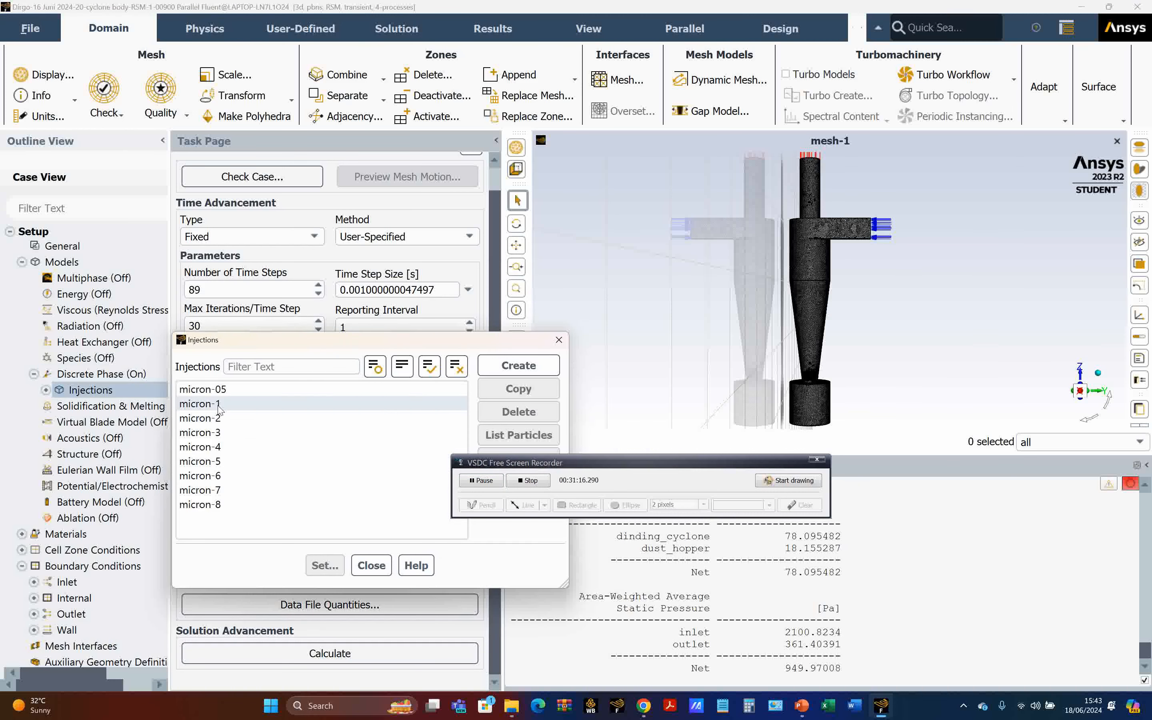
click(219, 404)
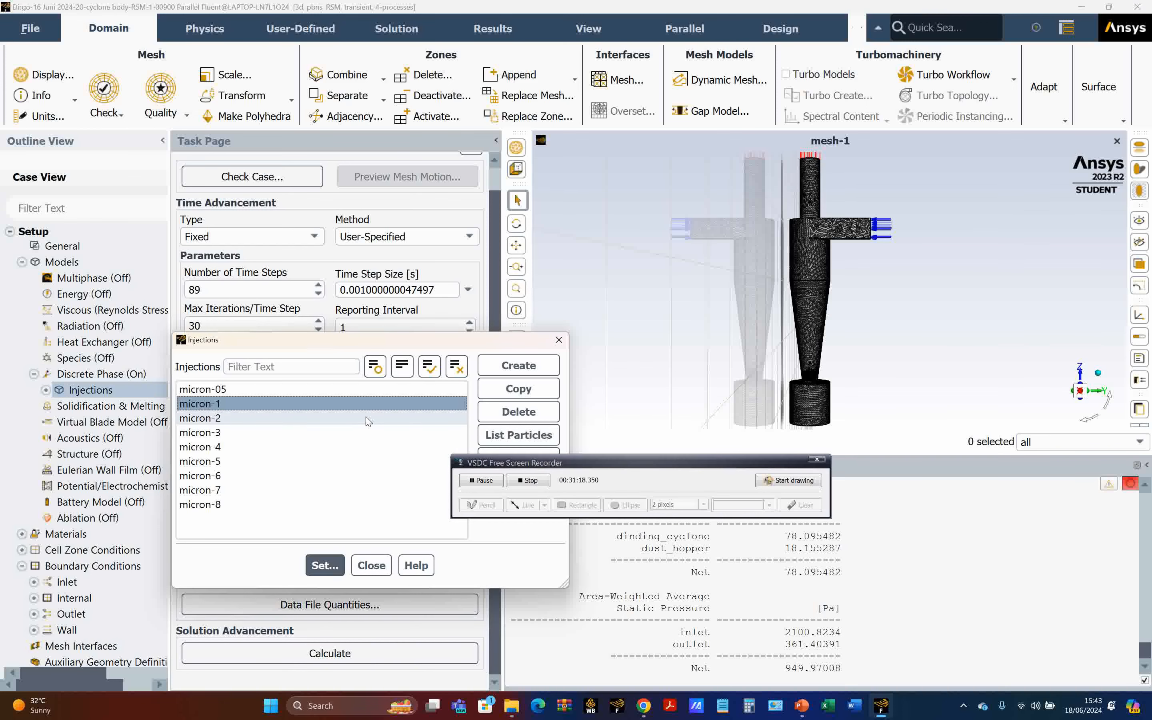
ctrl+click(279, 389)
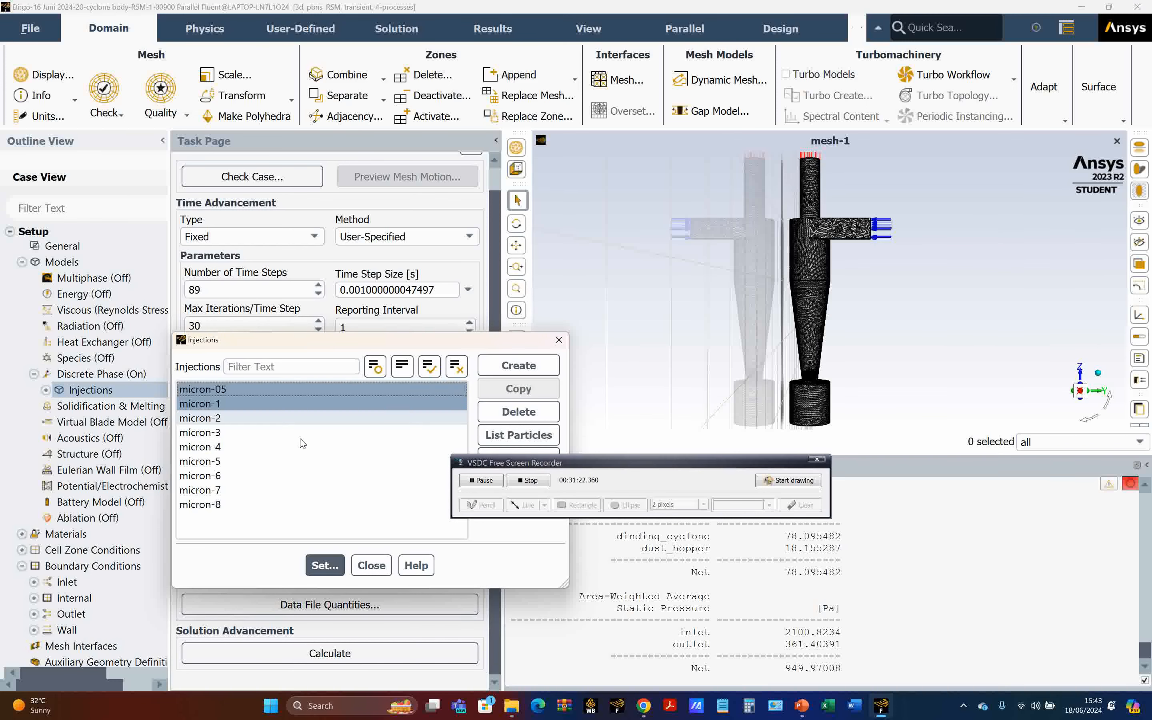
click(278, 402)
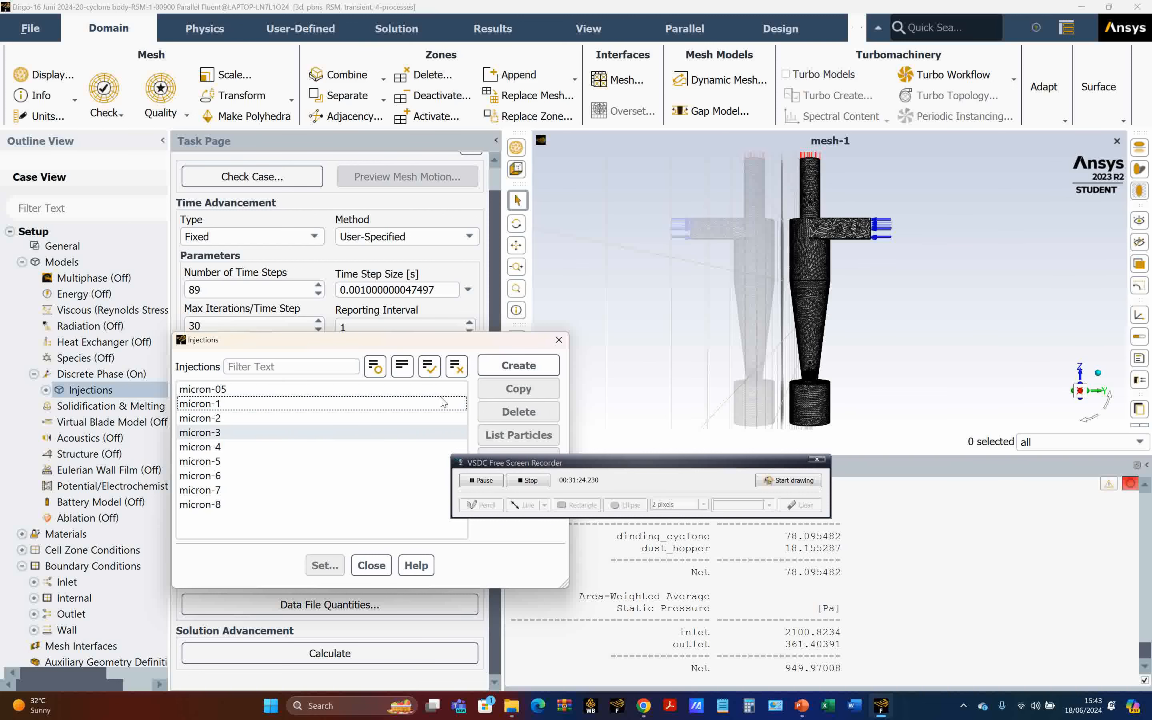
- Create a new particle injection and name it micron-1_5
click(522, 365)
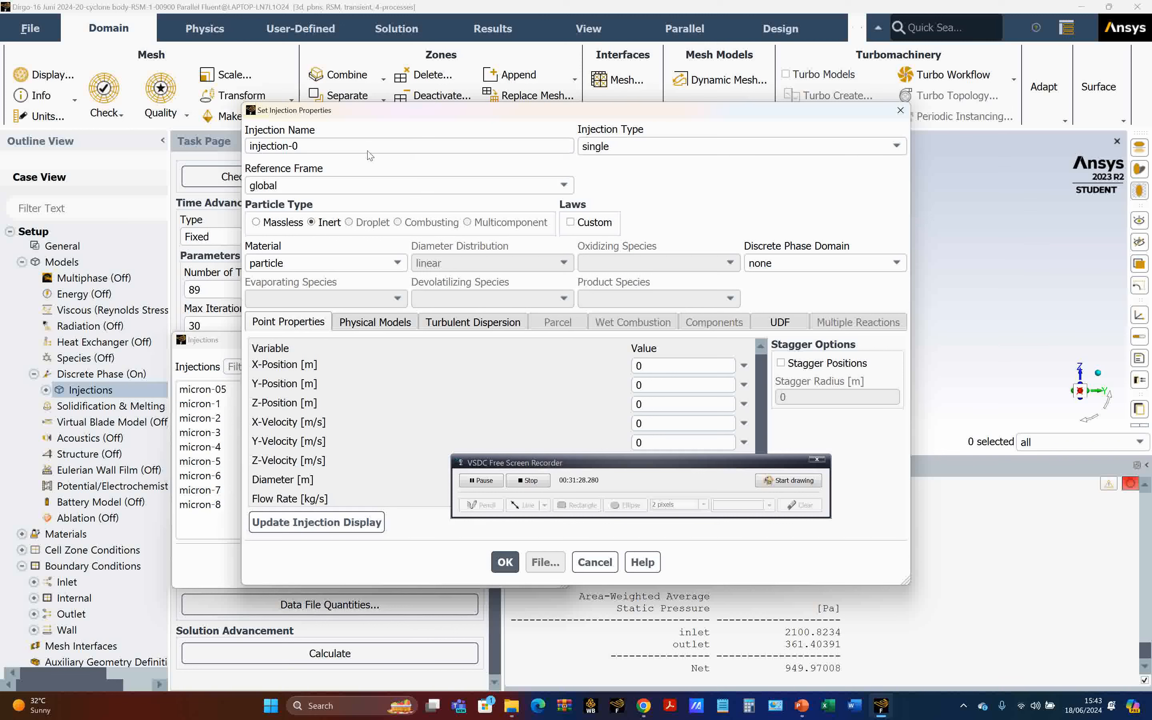
drag(329, 147, 226, 153)
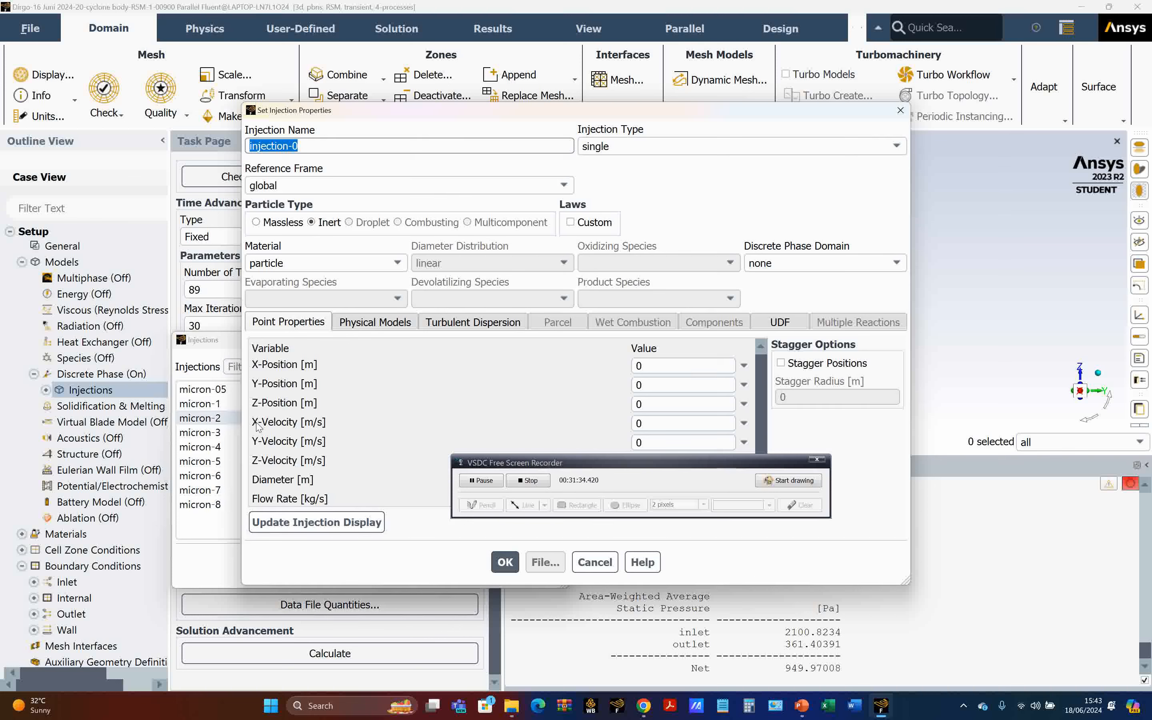
drag(659, 462, 906, 548)
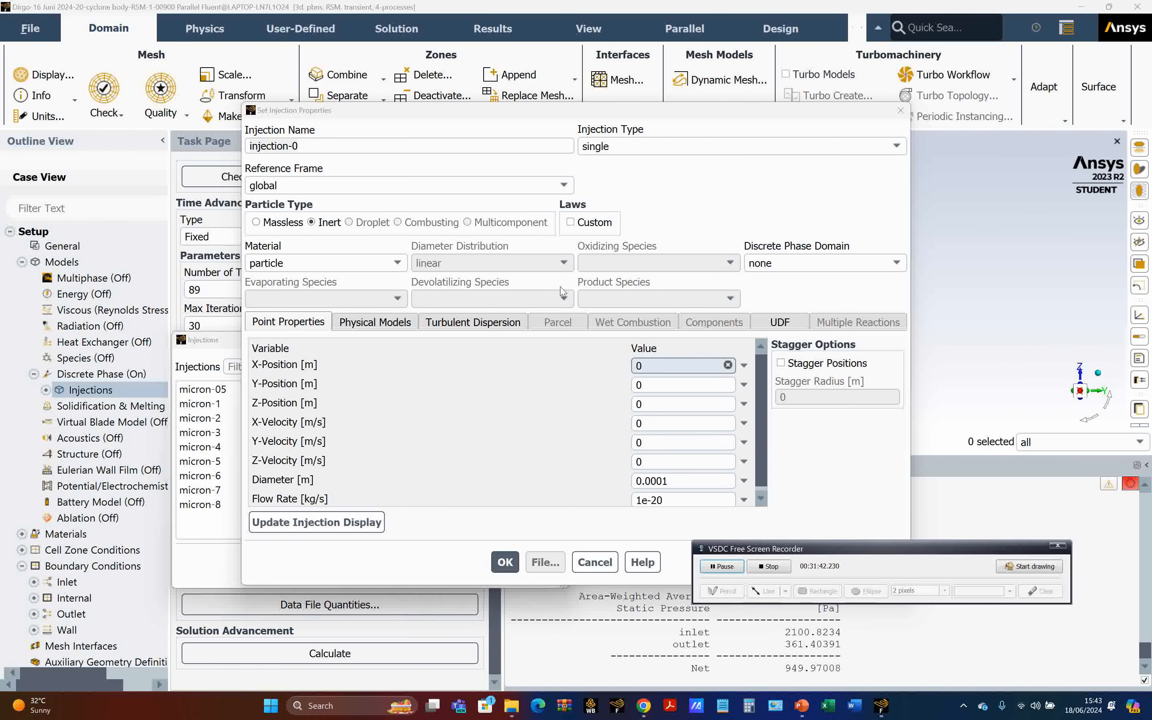
drag(324, 146, 196, 162)
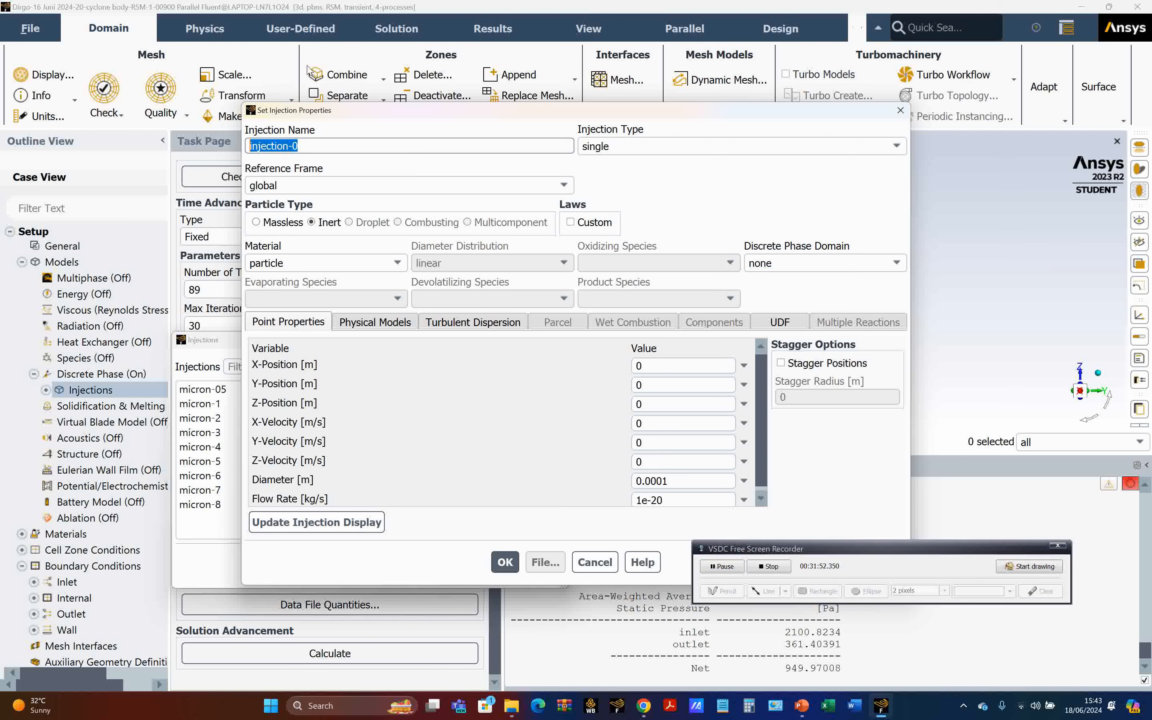
drag(329, 143, 226, 157)
text(micron)
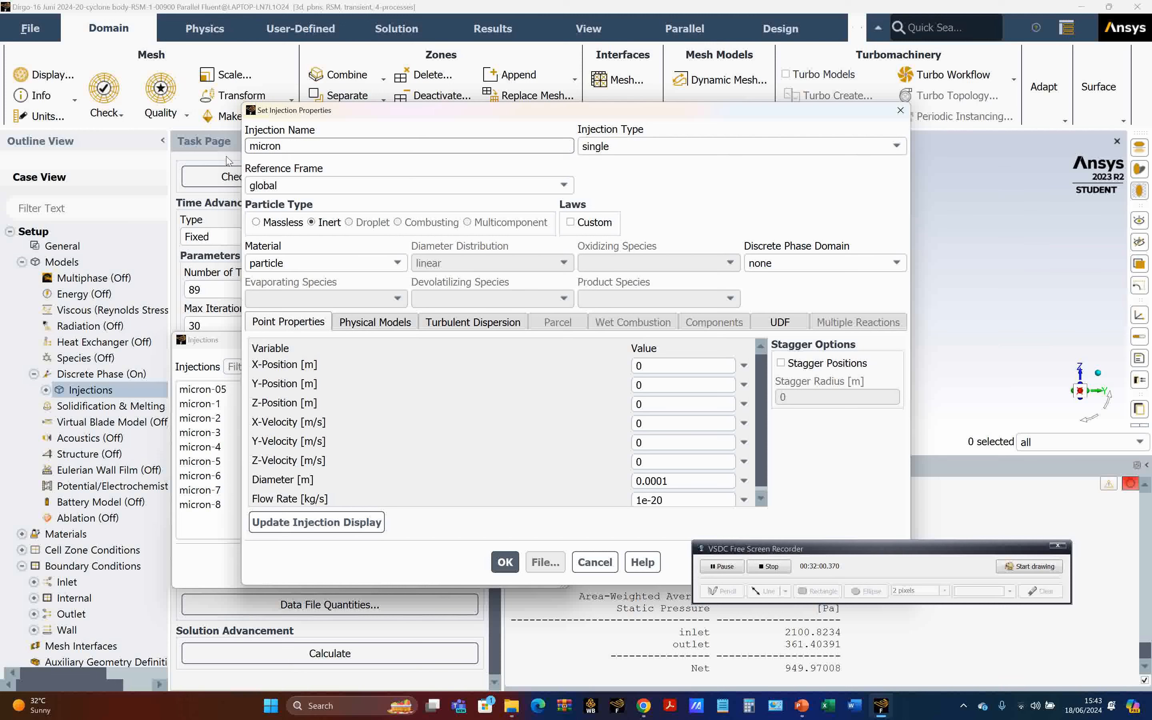
text(1_5)
- Make micron-1_5 a surface injection from the inlet, with anthracite as its material
click(609, 148)
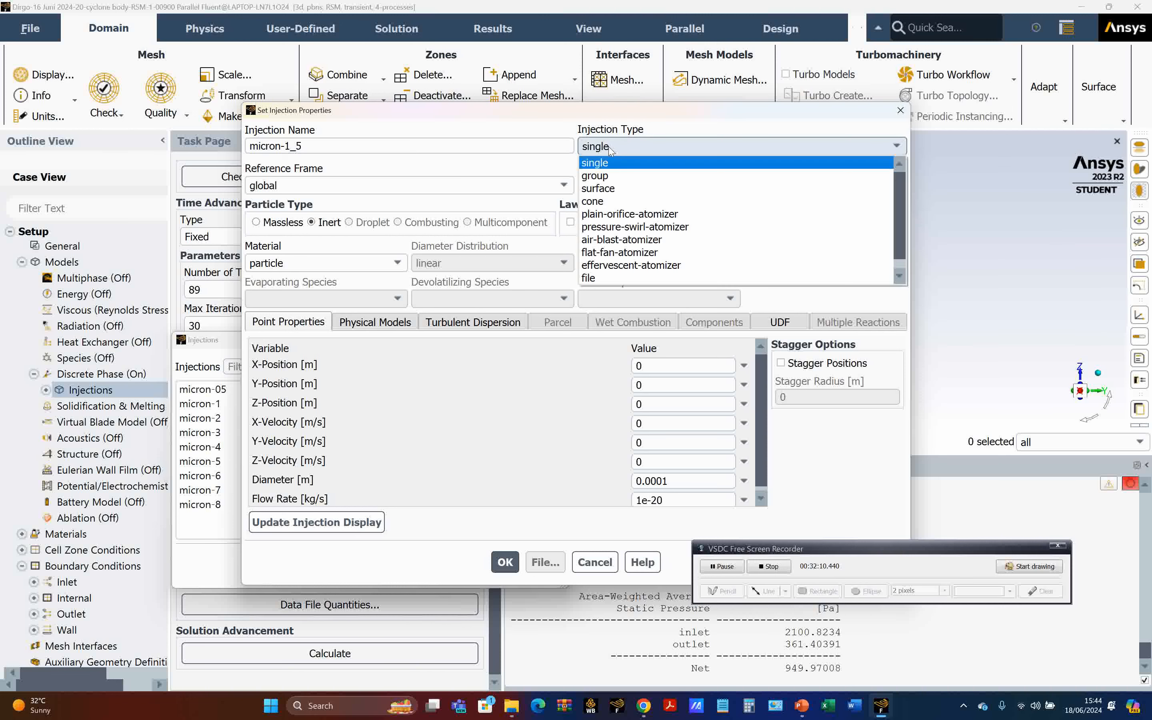
click(613, 191)
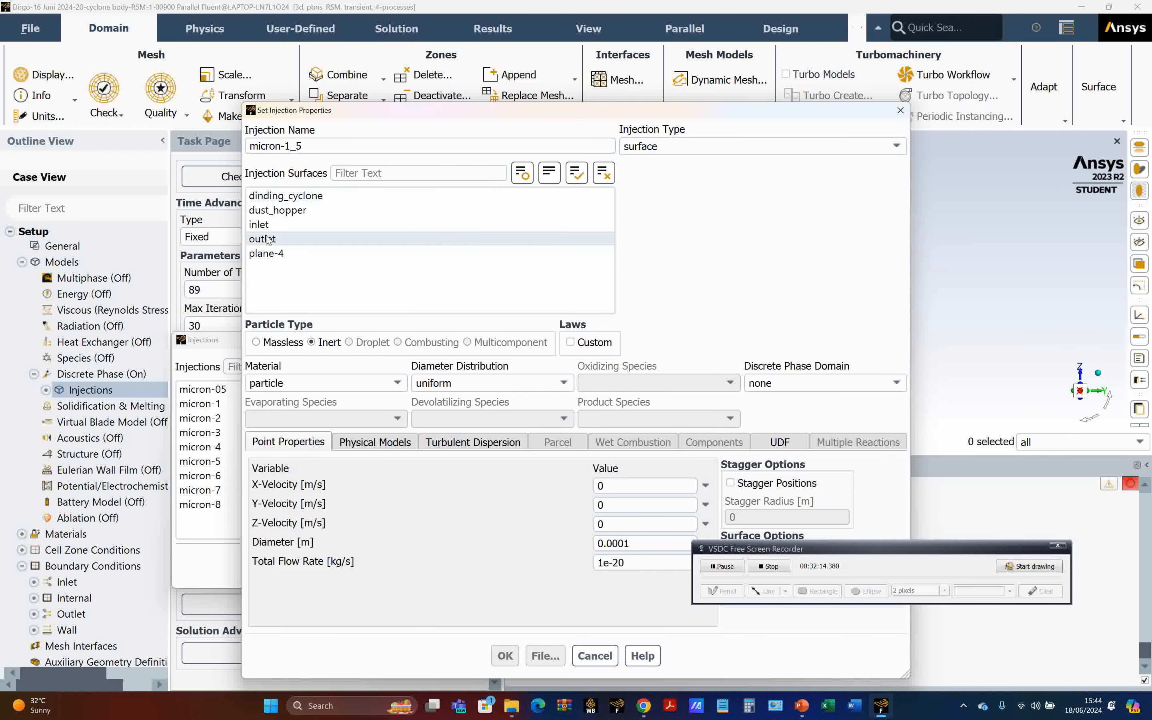
click(273, 226)
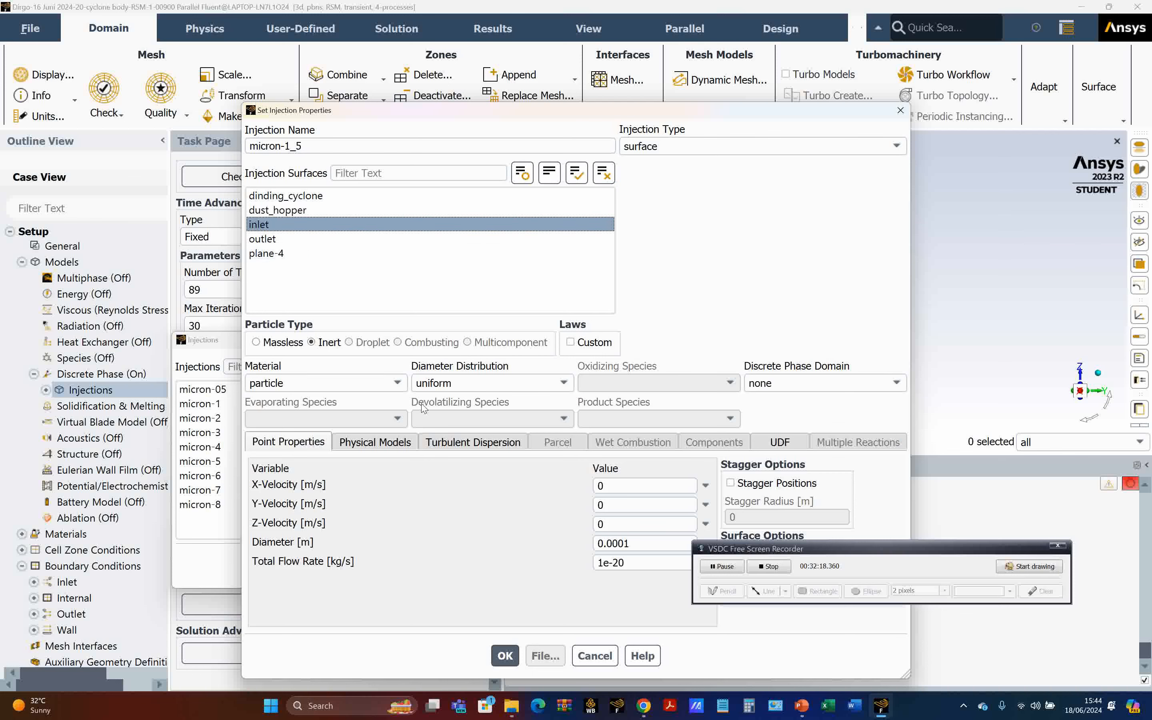
click(399, 390)
click(316, 415)
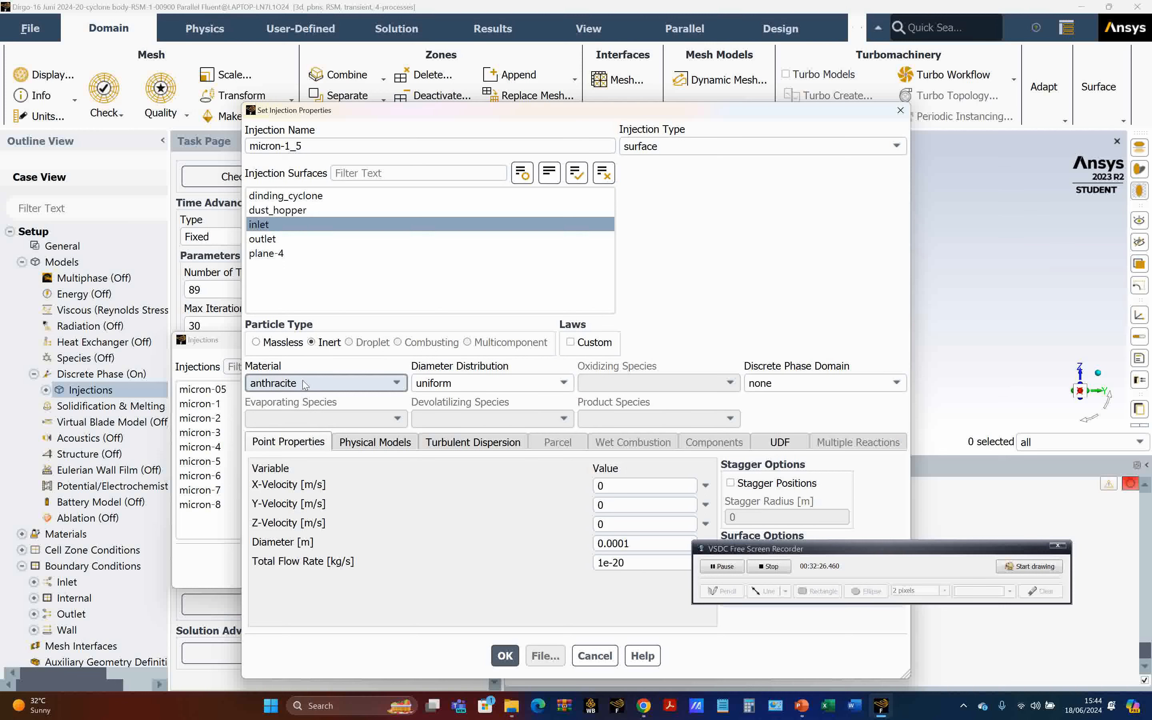
- Inject using the face normal direction, with a velocity magnitude of 20 m/s and a diameter of 1.5E-6 m
drag(779, 553, 802, 300)
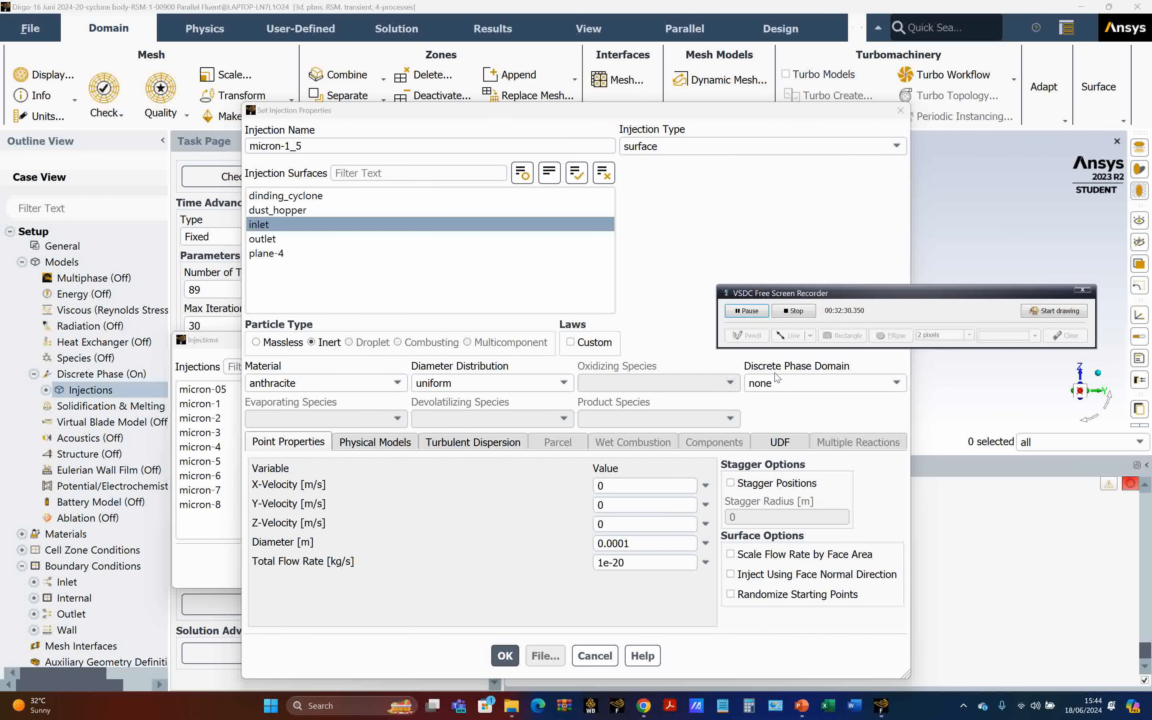
click(731, 575)
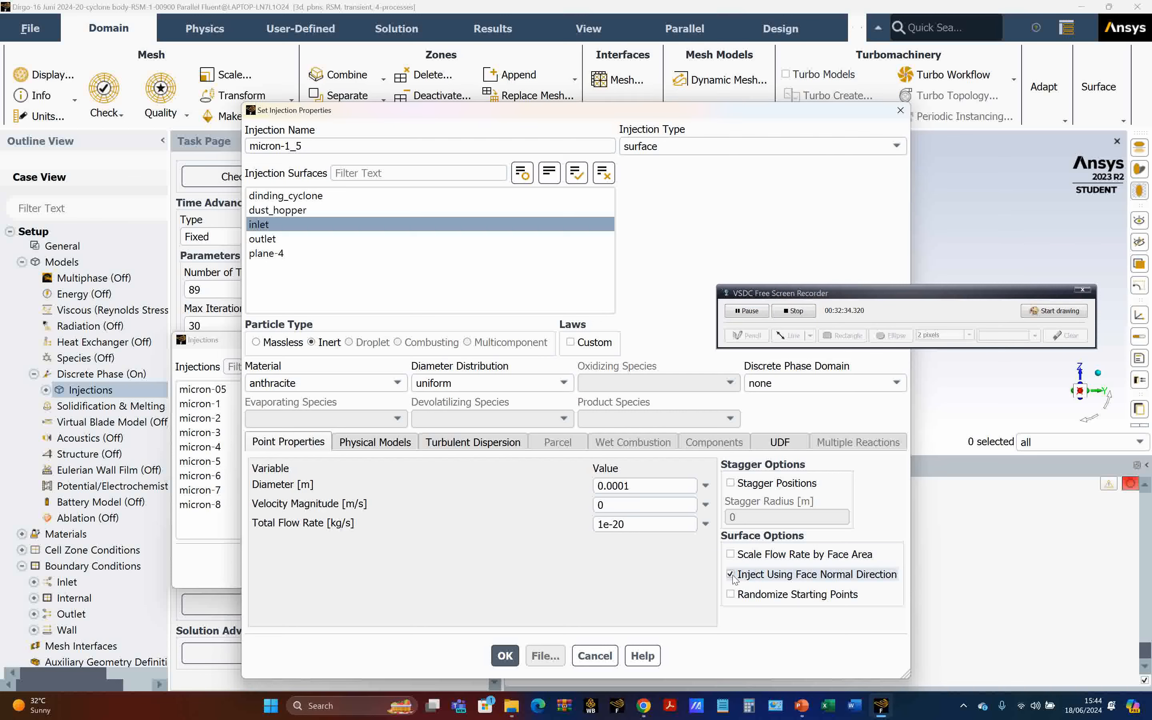
double_click(613, 506)
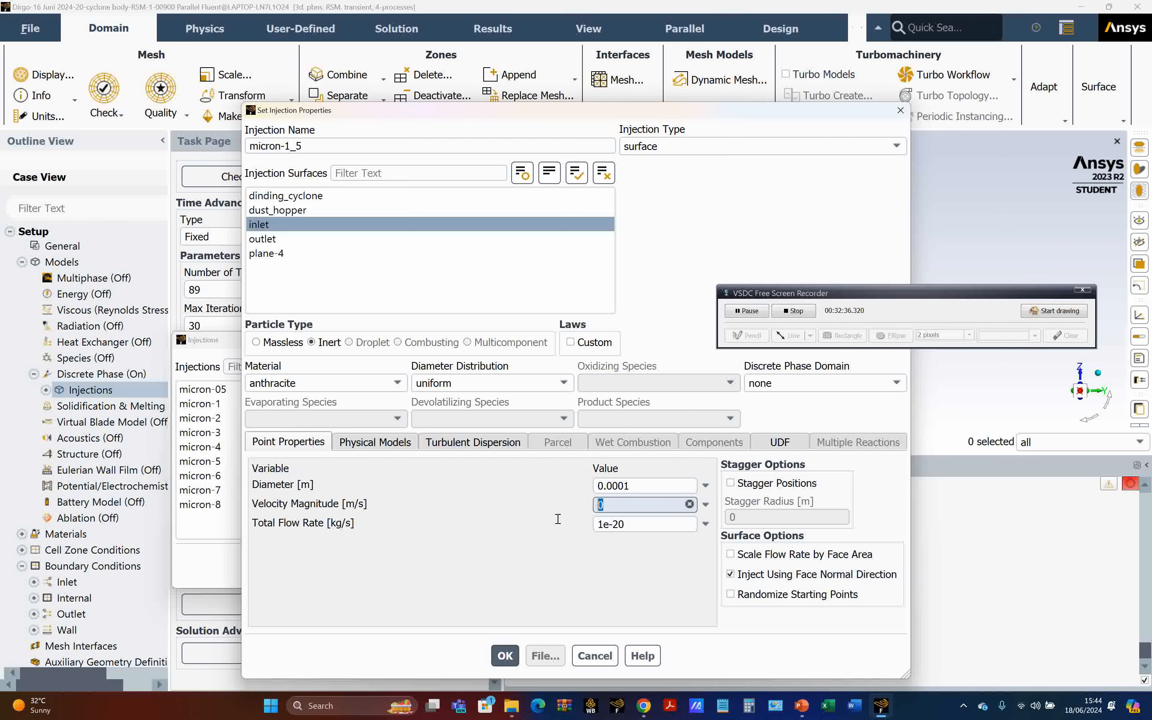
text(2)
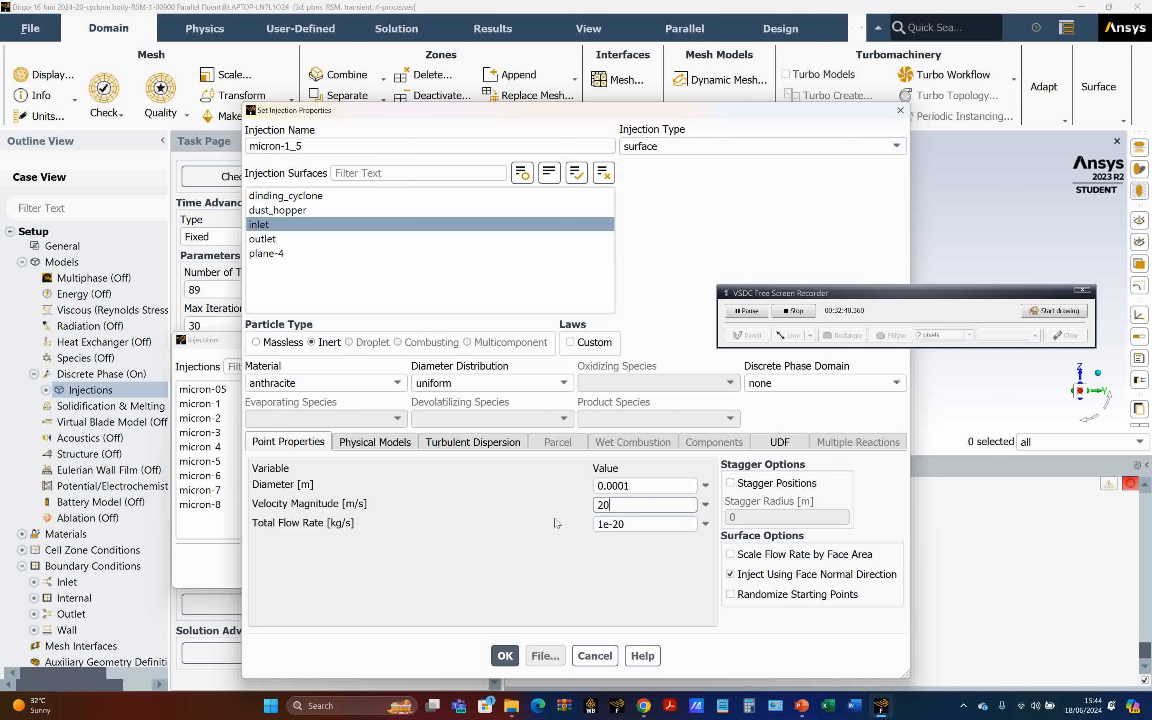
key(shift+Tab)
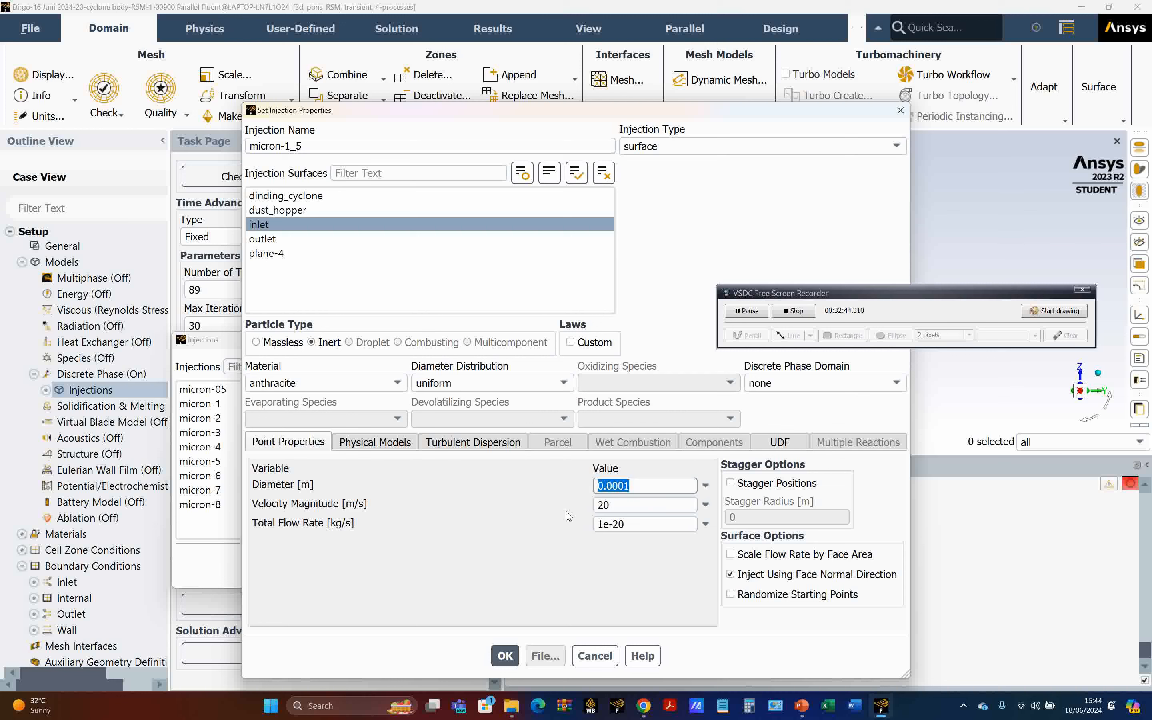
text(1.5E-6)
- Enable the Discrete Random Walk Model and Random Eddy Lifetime with a time scale constant of 0.3, and accept the injection
click(386, 443)
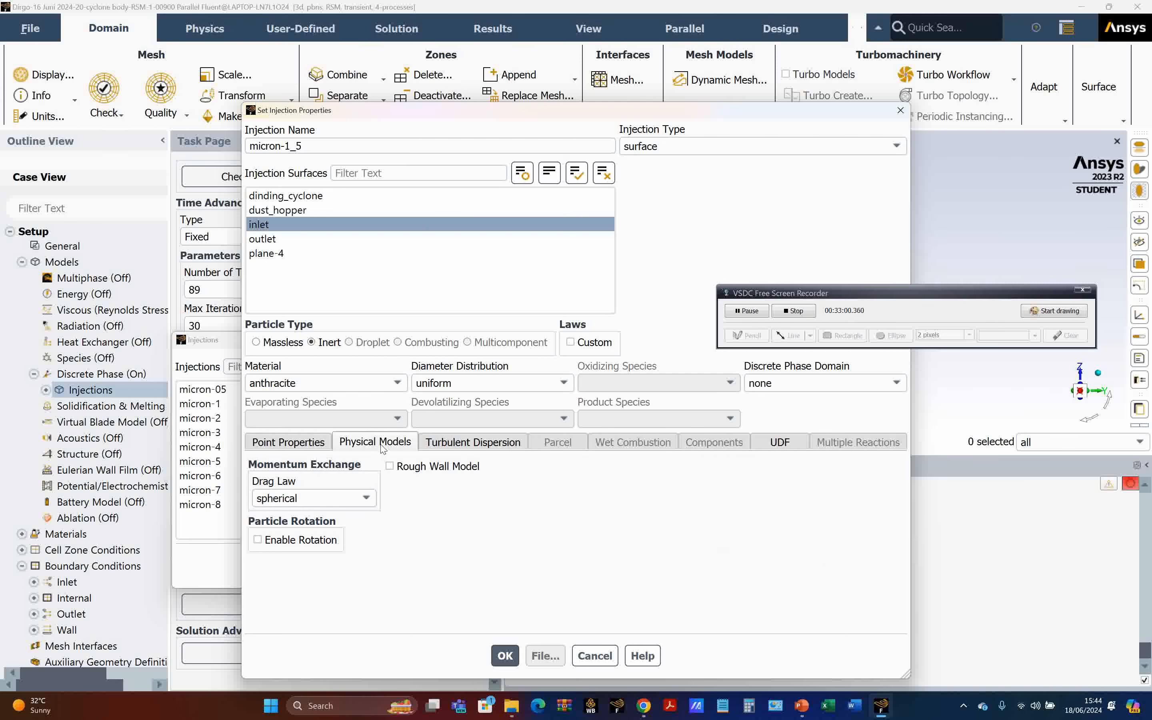
click(458, 447)
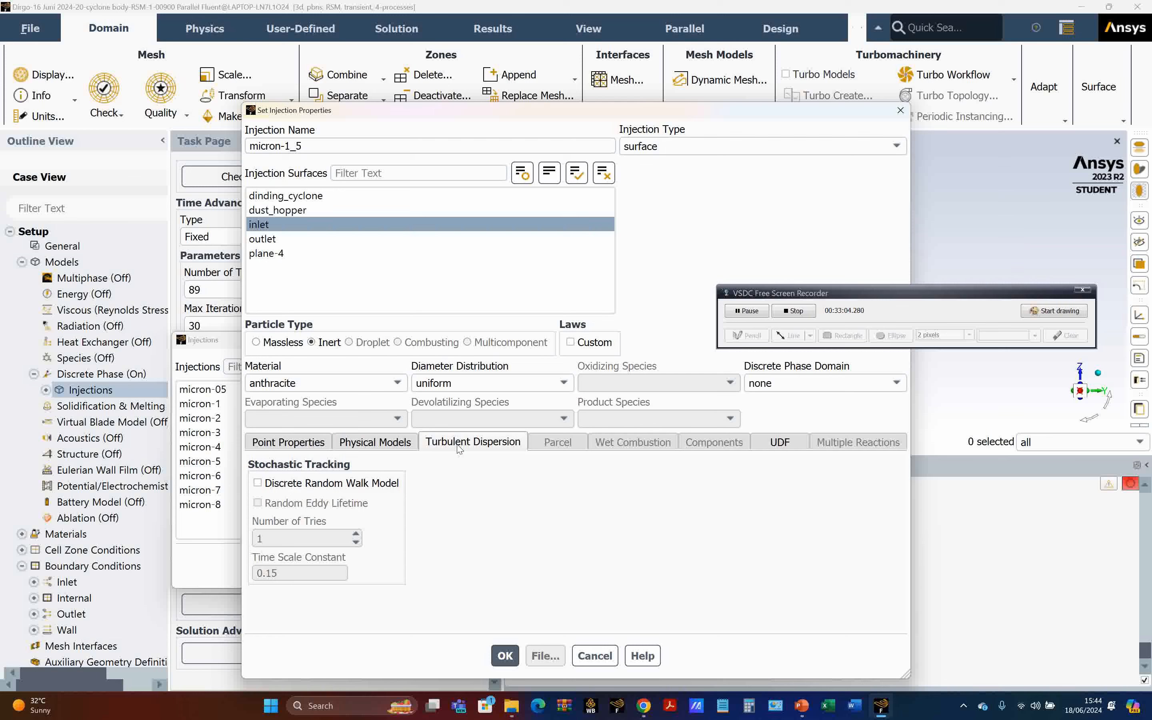
click(257, 483)
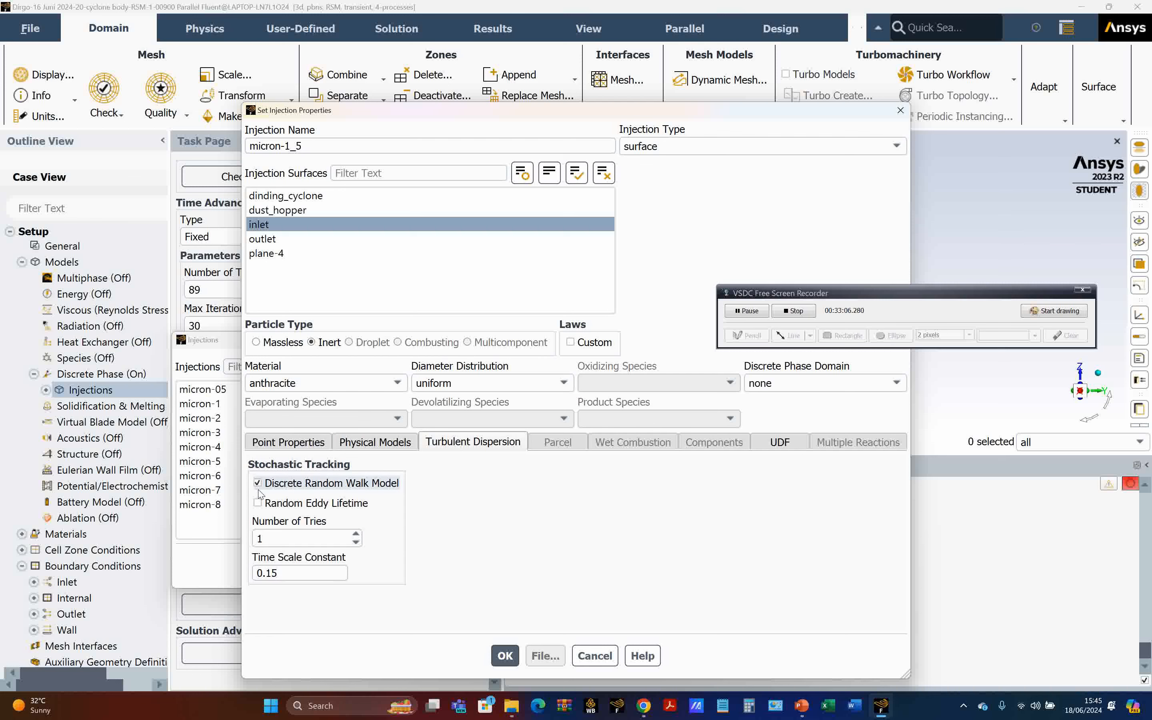
click(258, 503)
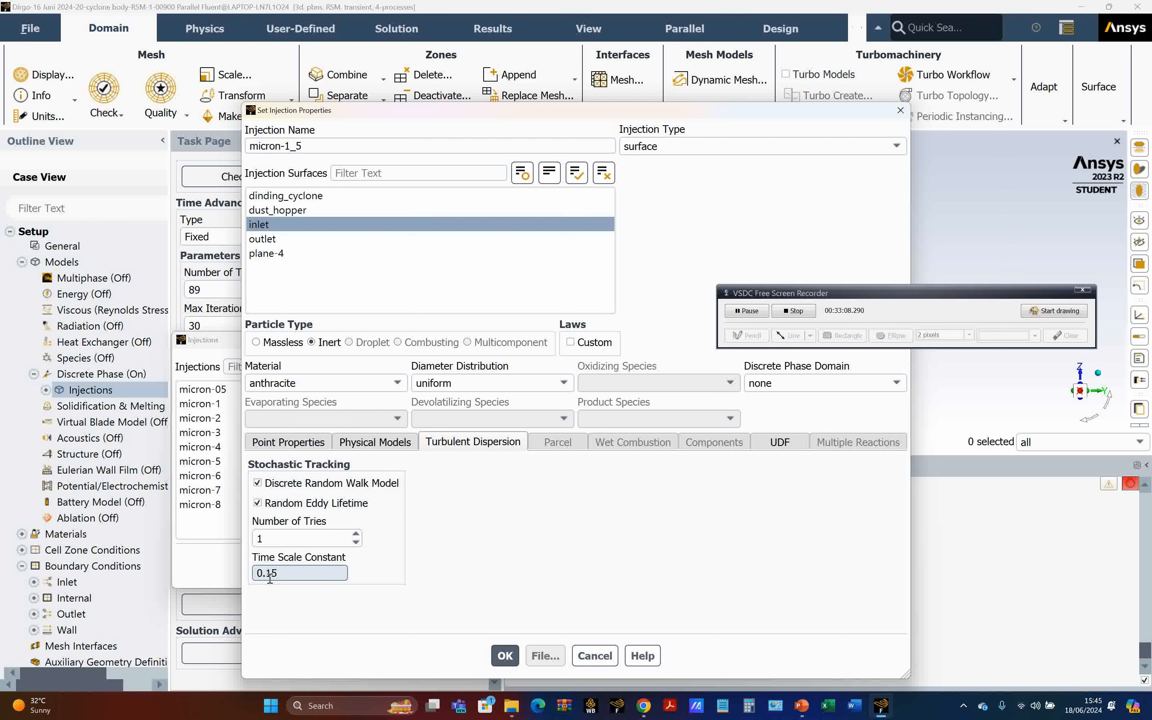
drag(269, 574, 288, 568)
text(3)
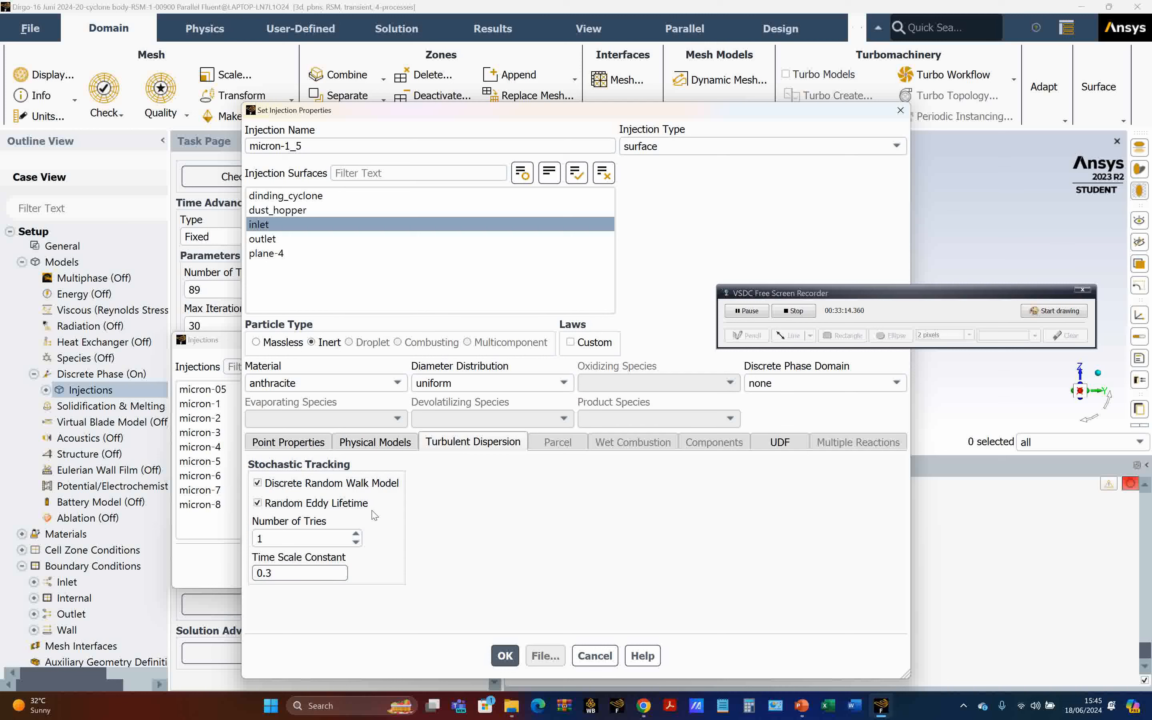
click(505, 657)
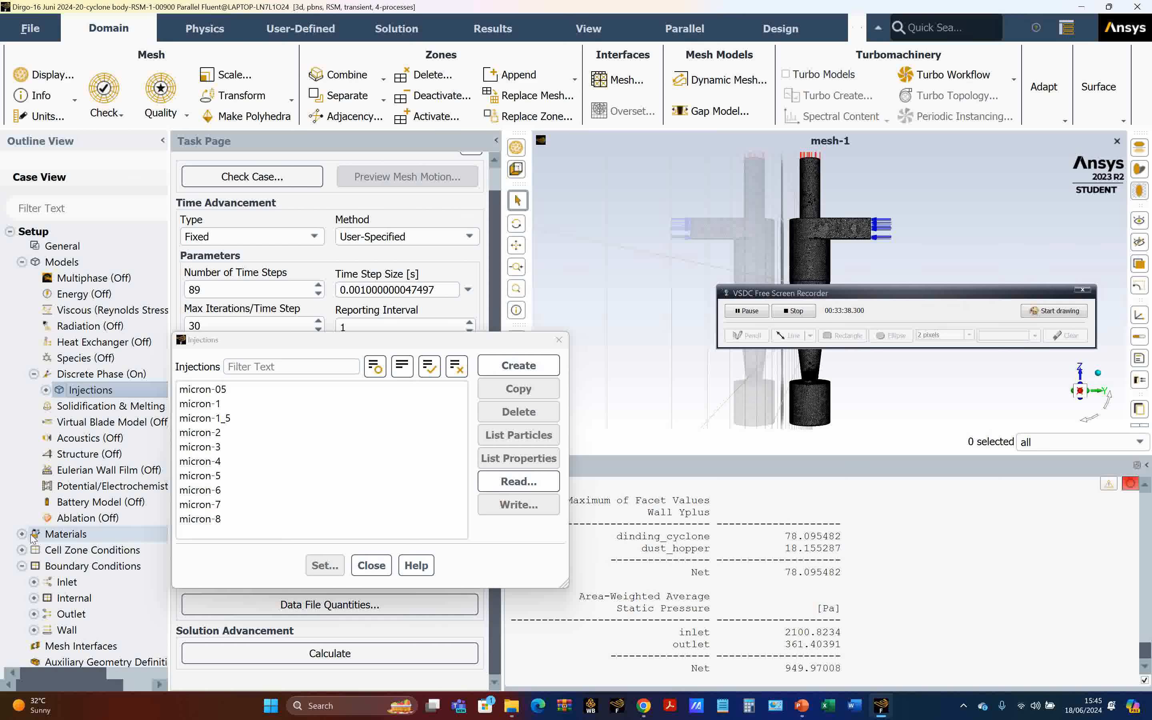
- Expand the inert particle materials in the outline and open anthracite for editing
click(22, 534)
scroll(24, 540, down, 2)
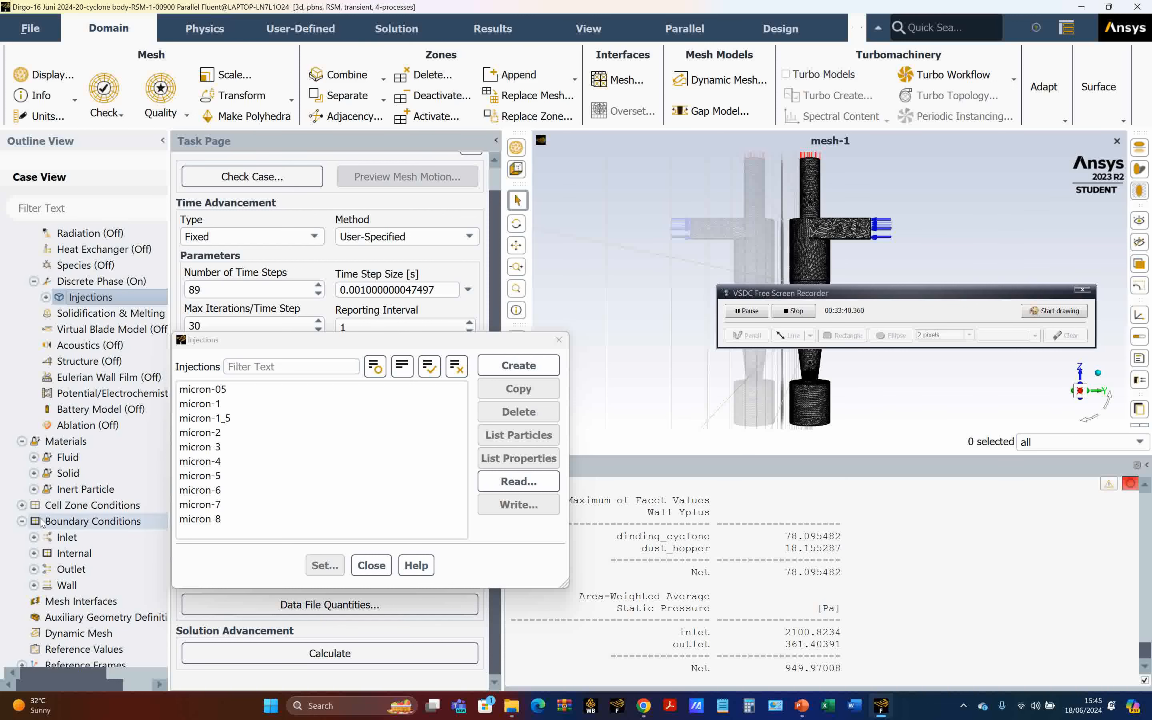
click(34, 490)
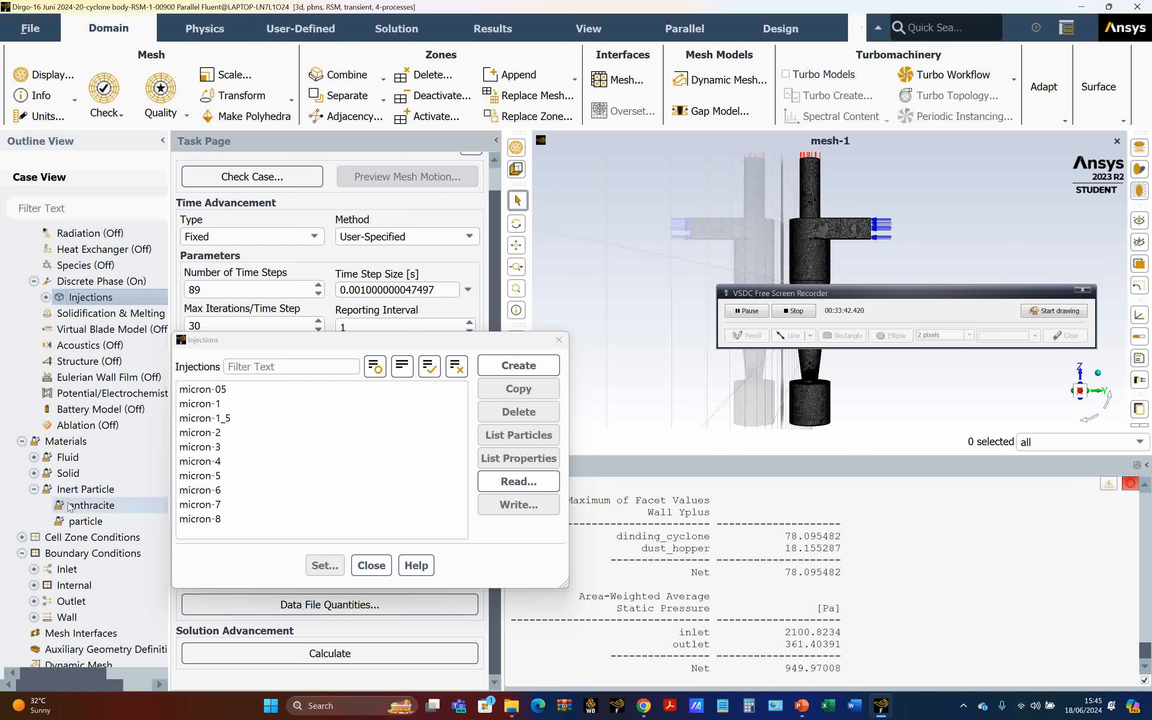
double_click(91, 508)
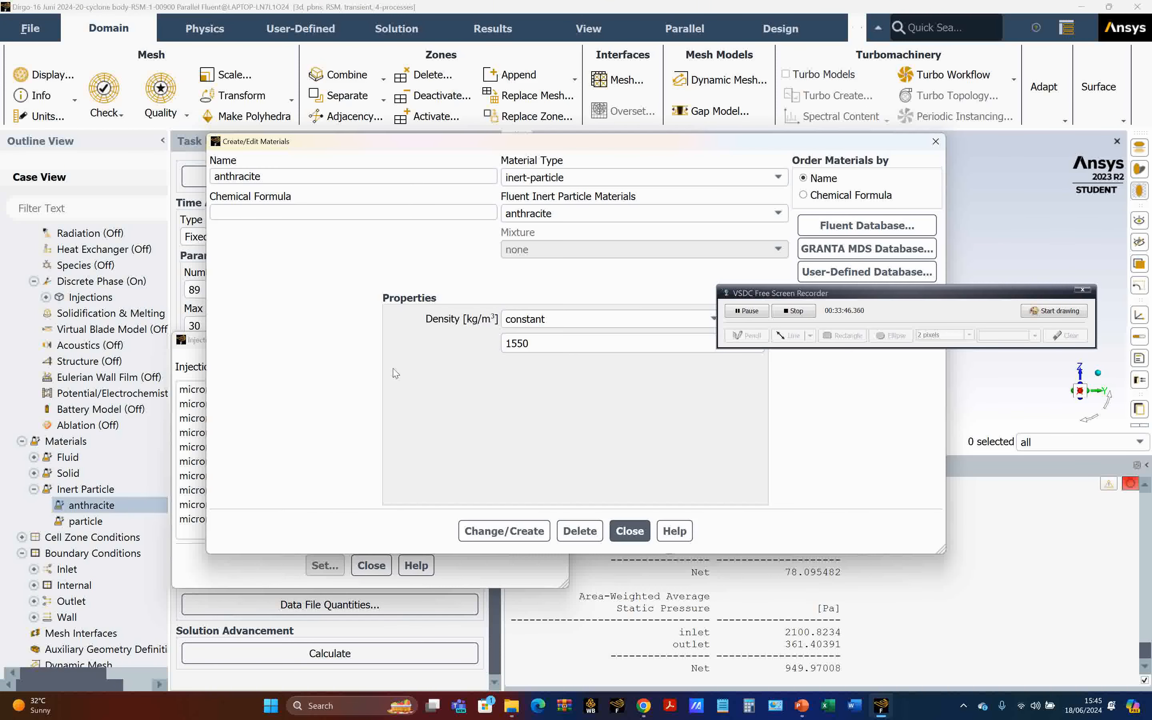
drag(747, 300, 796, 349)
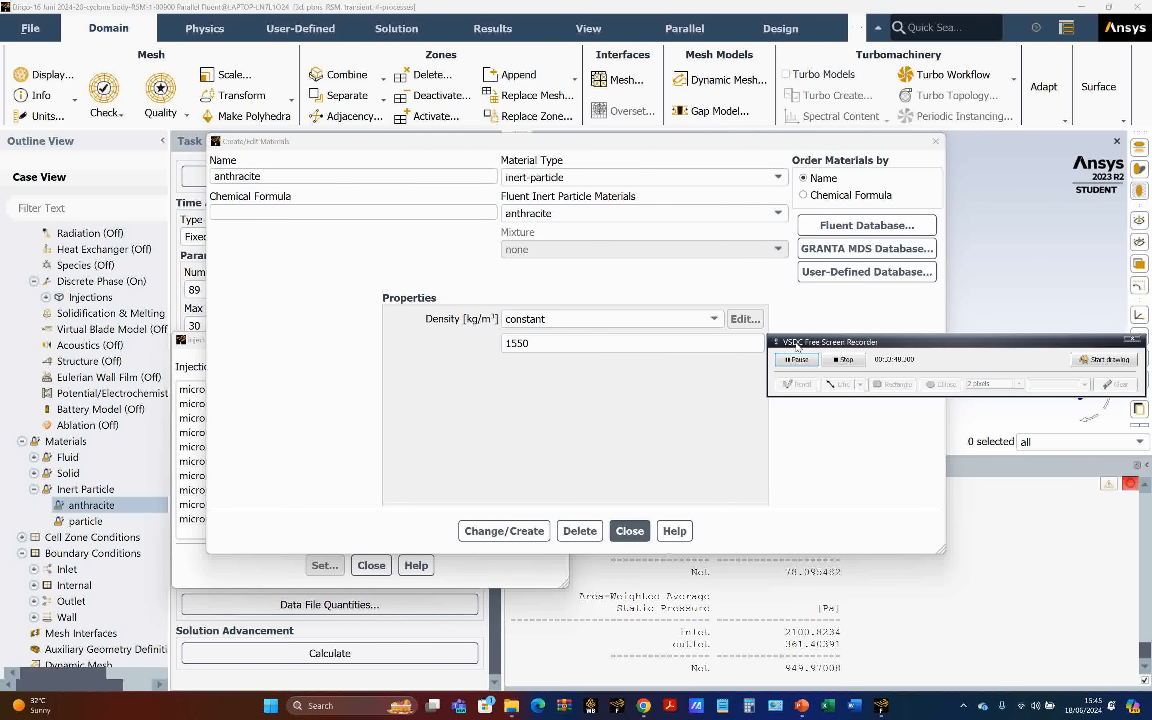
click(284, 178)
double_click(271, 178)
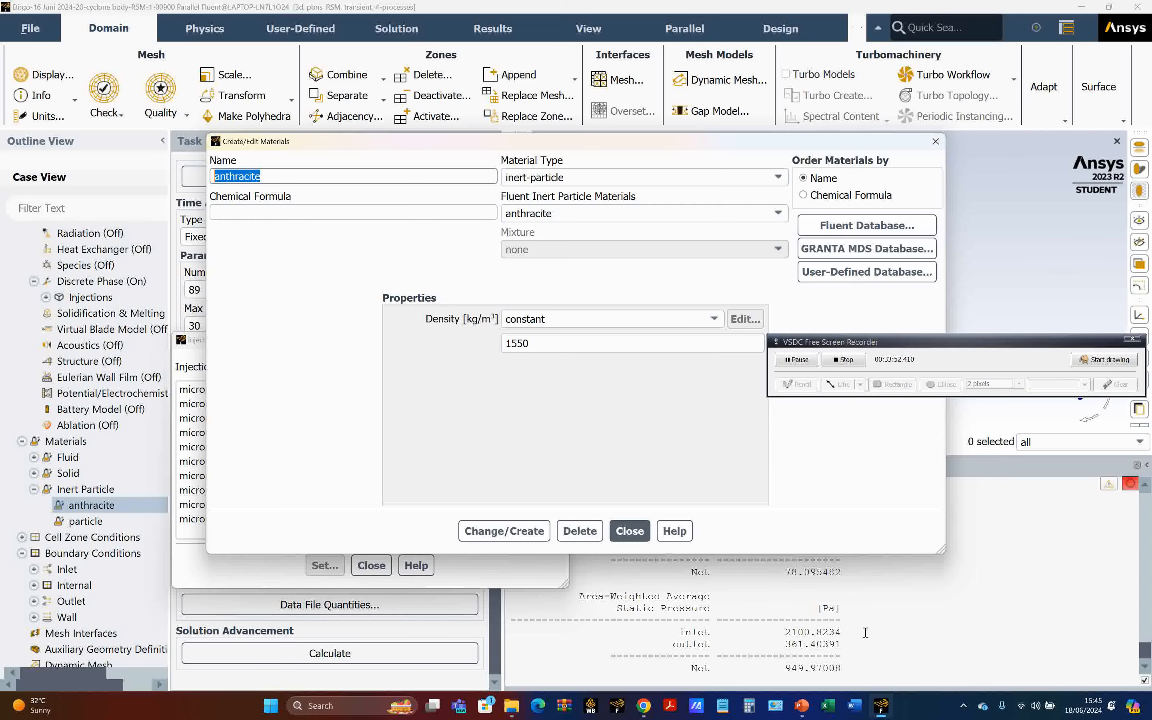
- Switch to PowerPoint to check the particle material's name and density on slide 17, and return to Fluent
click(801, 705)
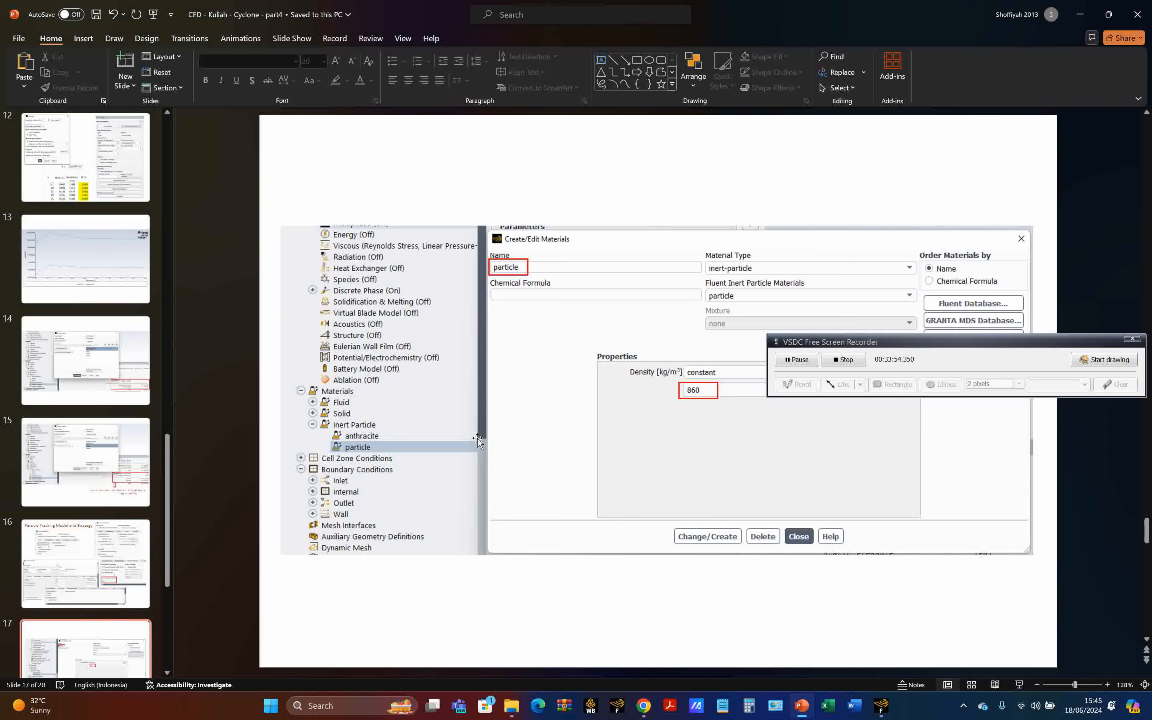
scroll(481, 442, down, 1)
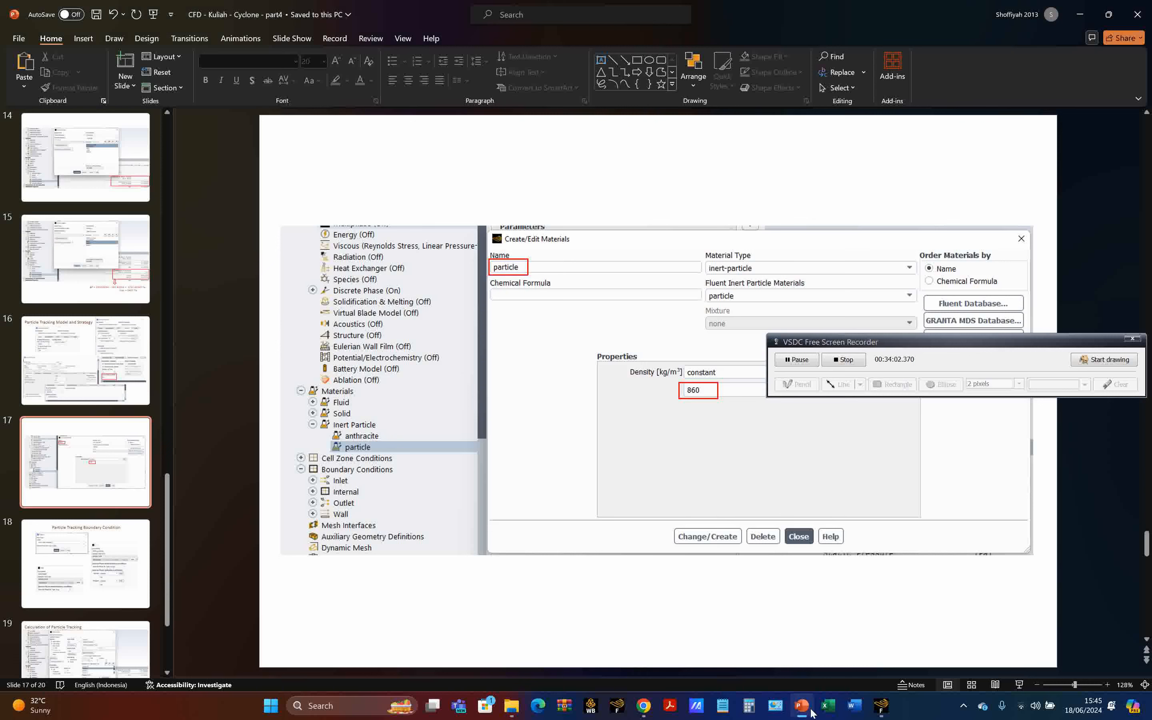
click(880, 706)
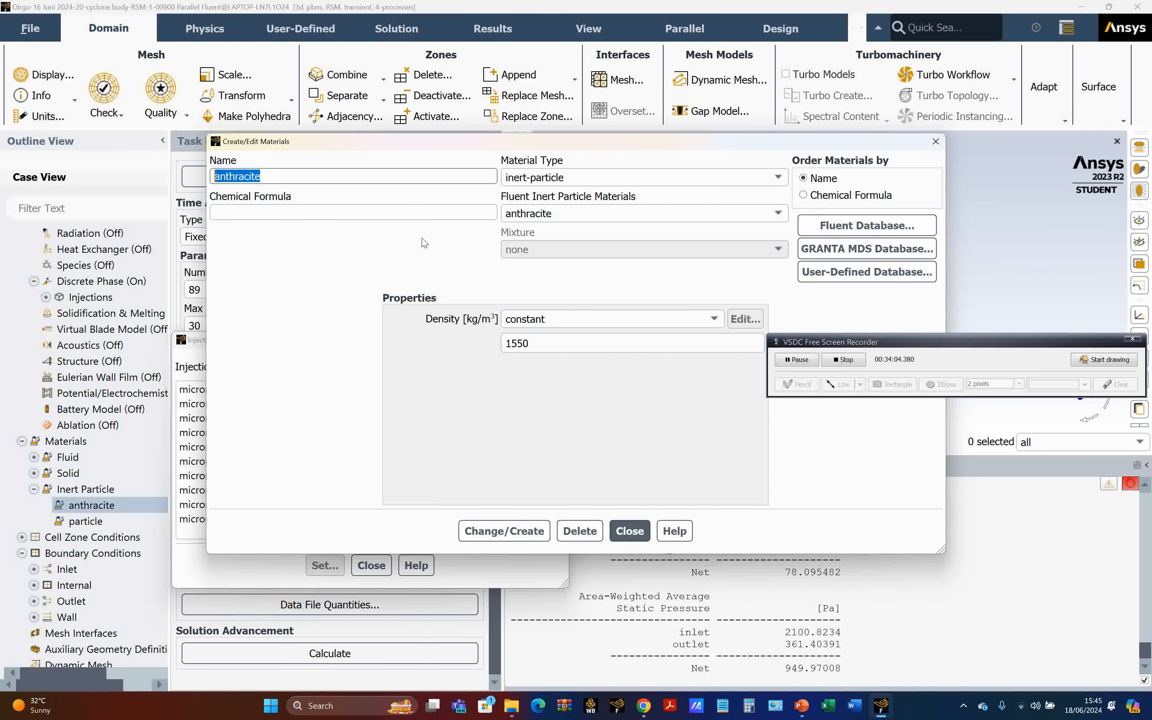
- Create an inert-particle material named solid-particle with a density of 860 kg/m³, without overwriting anthracite, and close the material editor
text(solid-particle)
double_click(515, 343)
text(860)
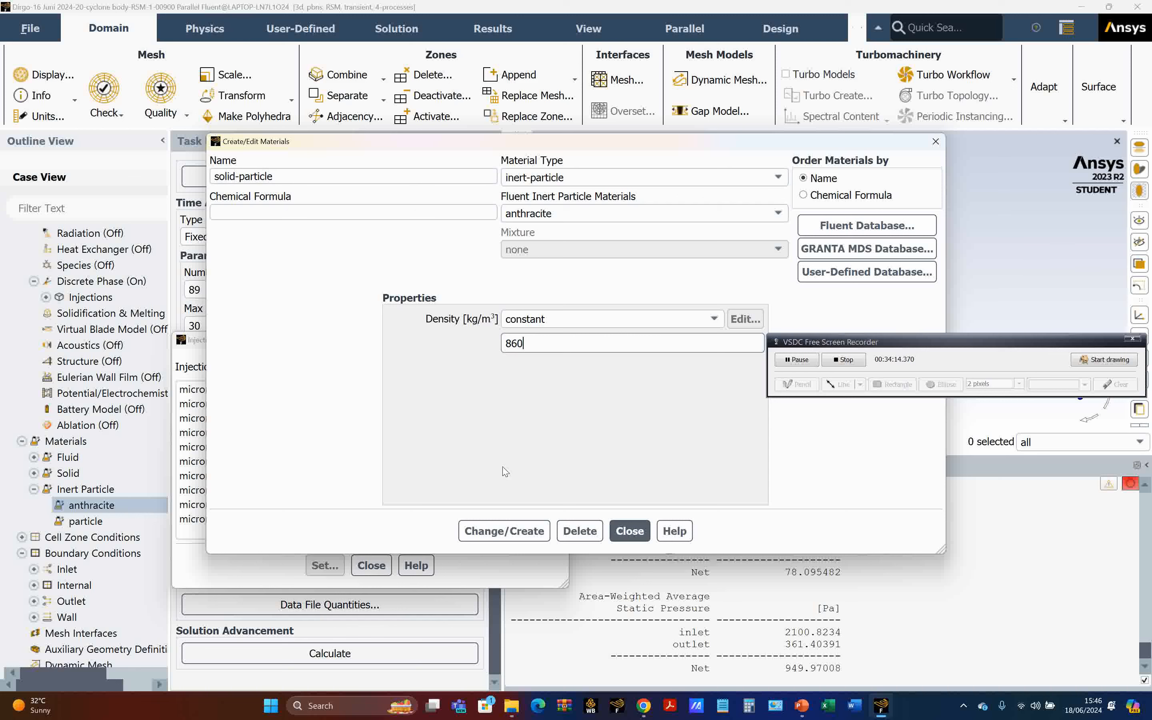
click(504, 531)
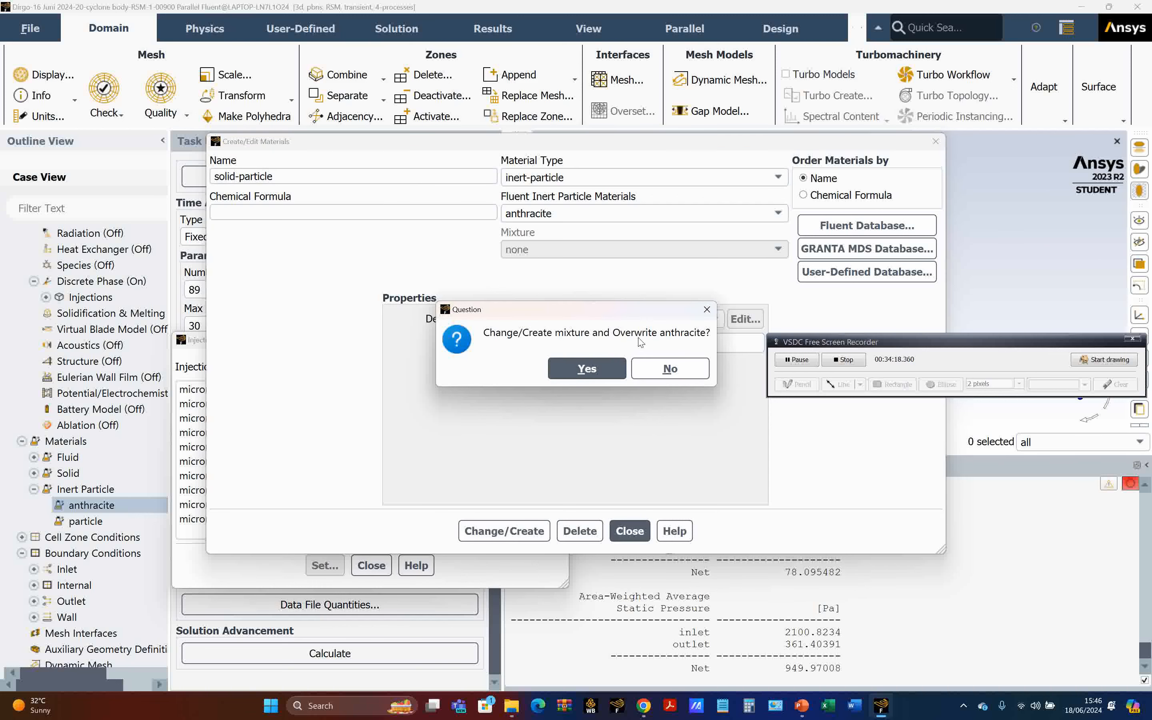
click(669, 369)
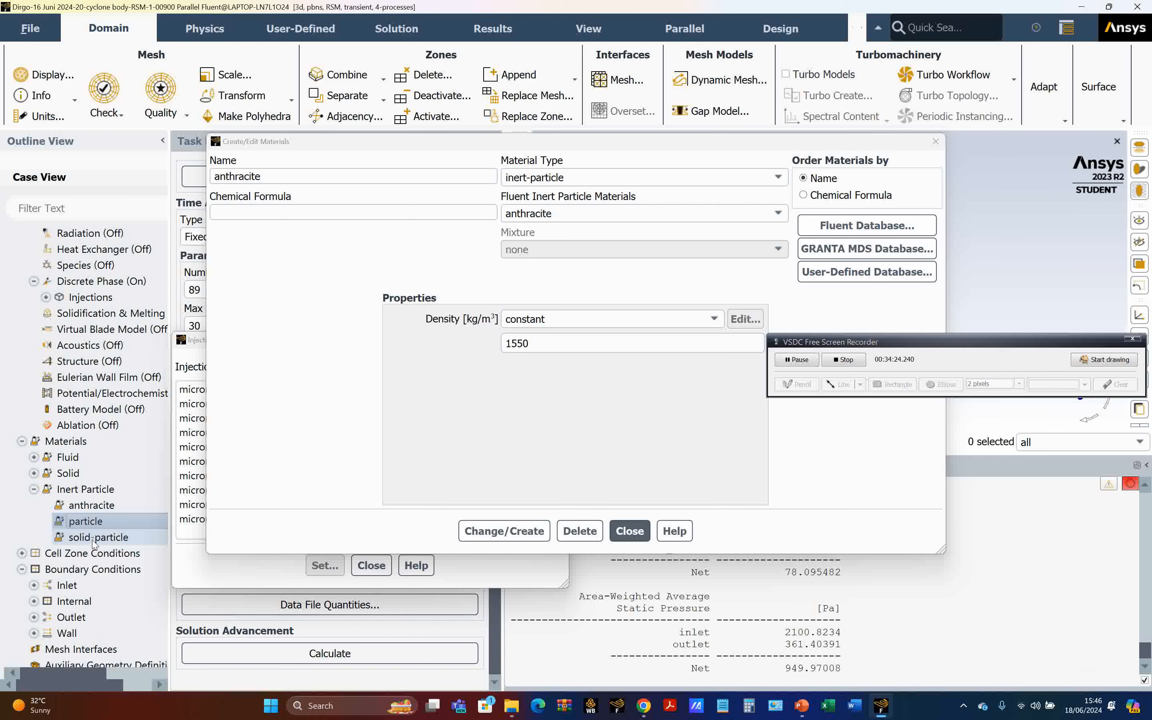
click(94, 541)
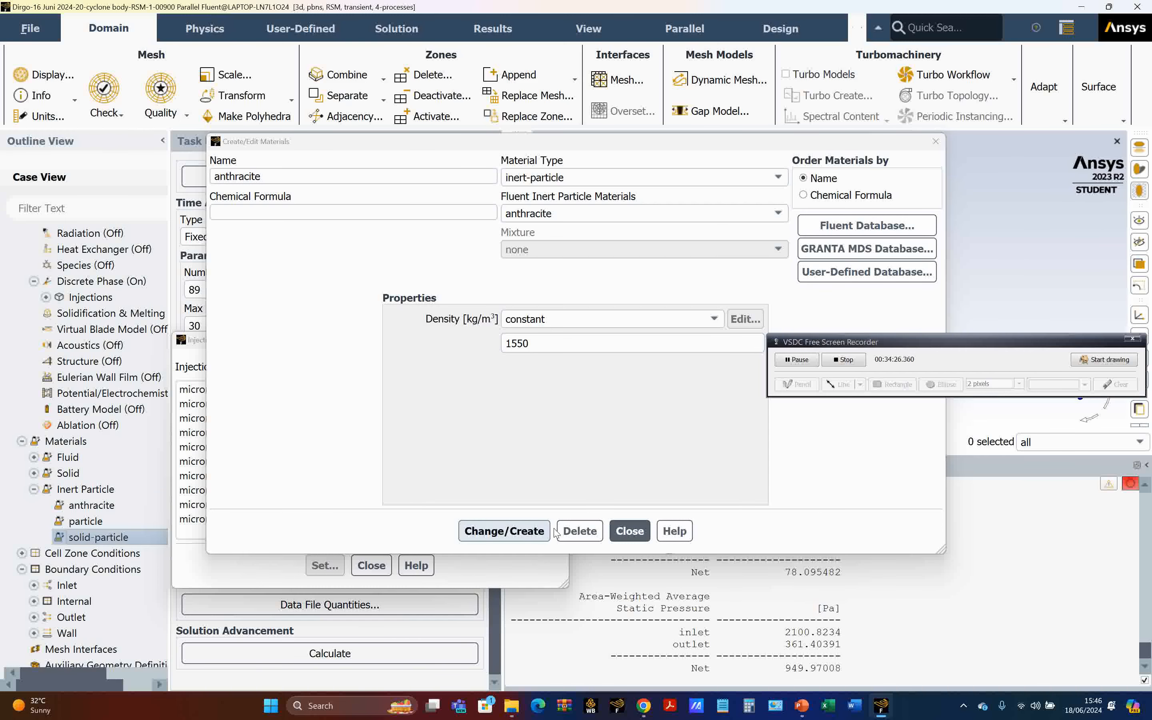
click(629, 531)
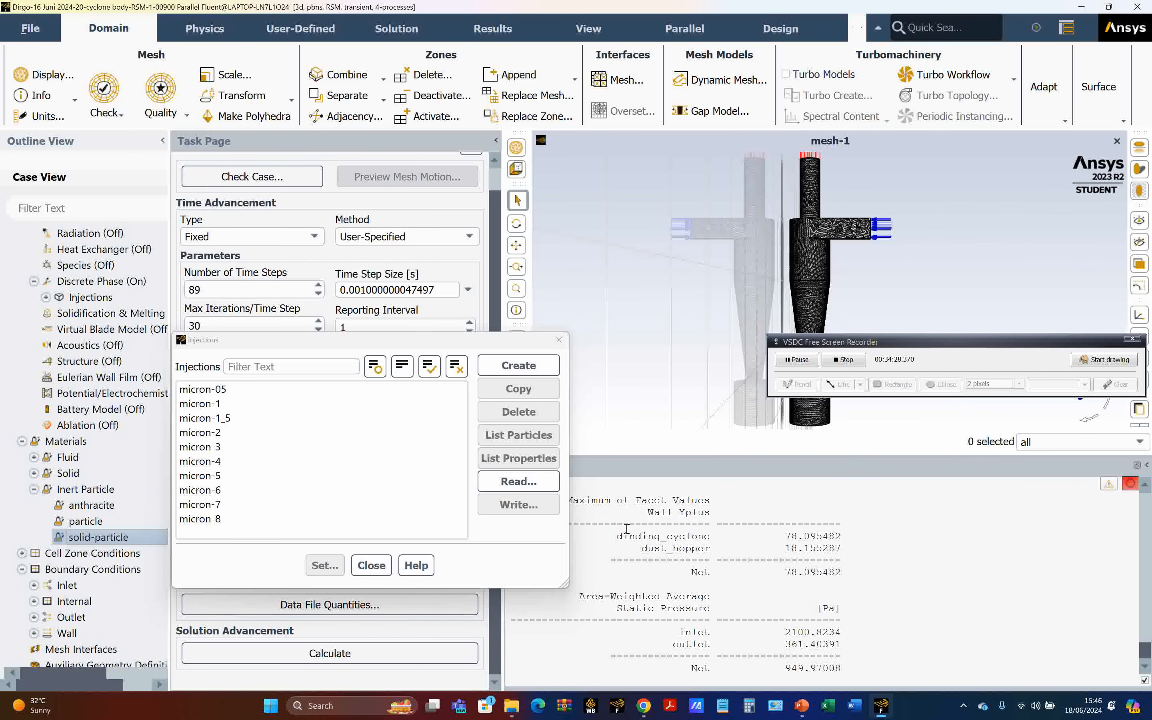
- Open the micron-1_5 injection's properties and set its material to particle
click(225, 419)
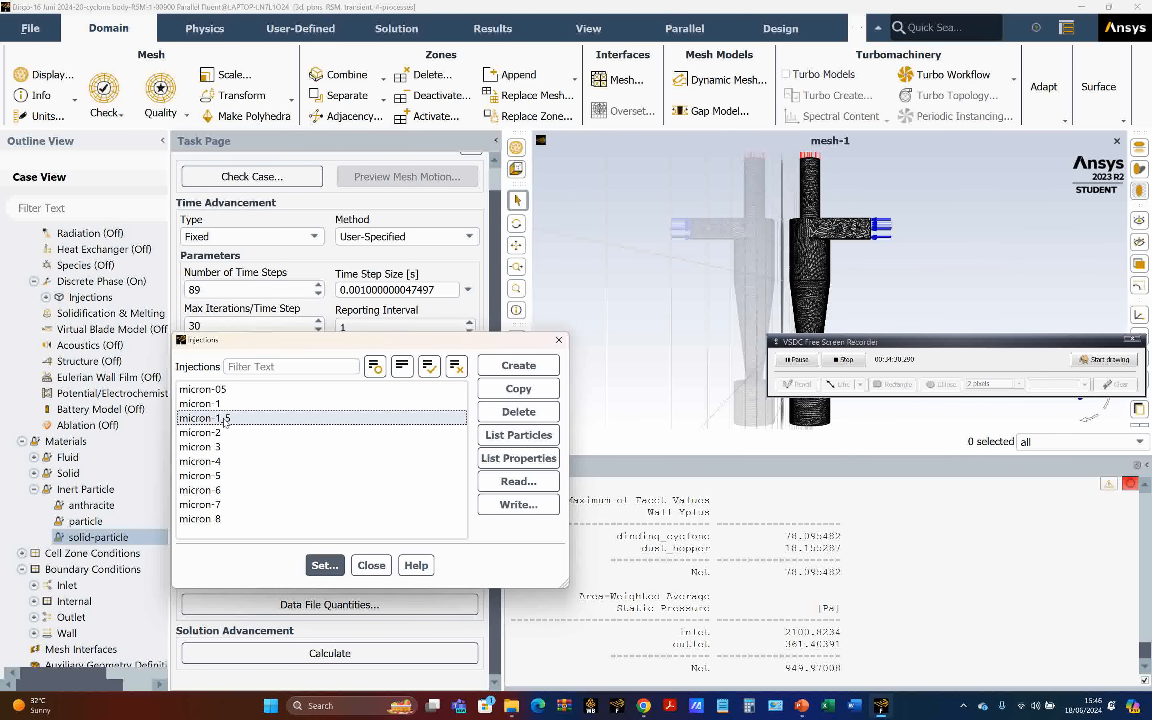
click(311, 562)
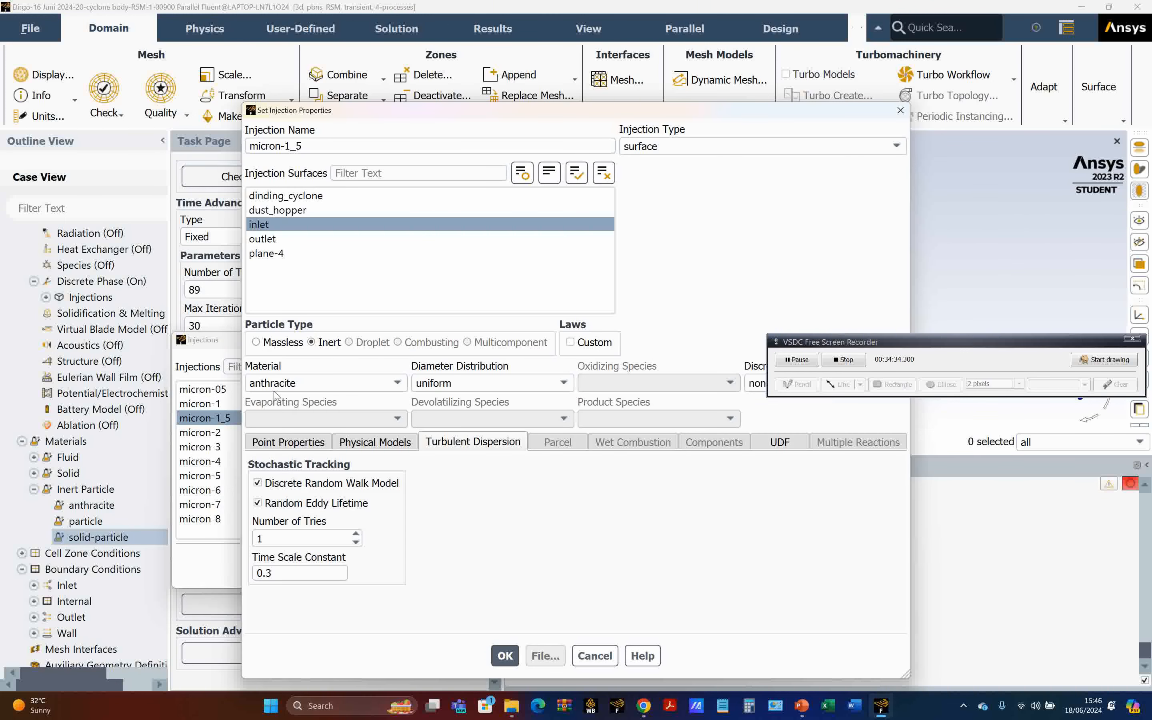
click(398, 383)
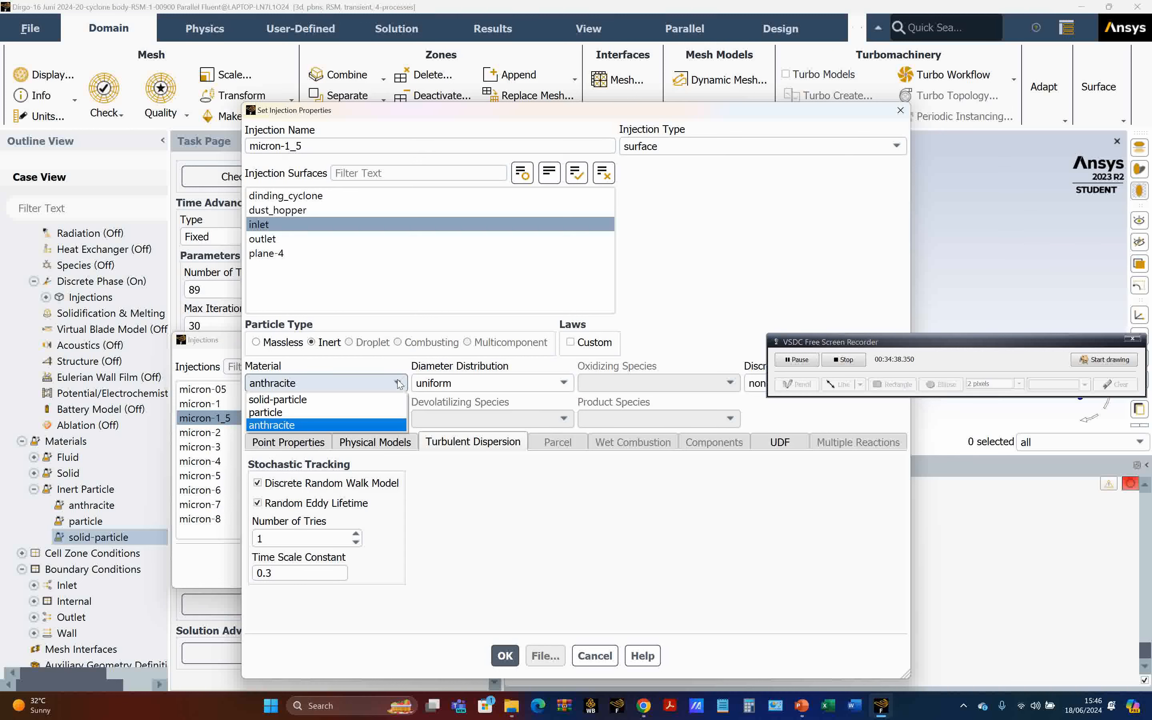
click(319, 400)
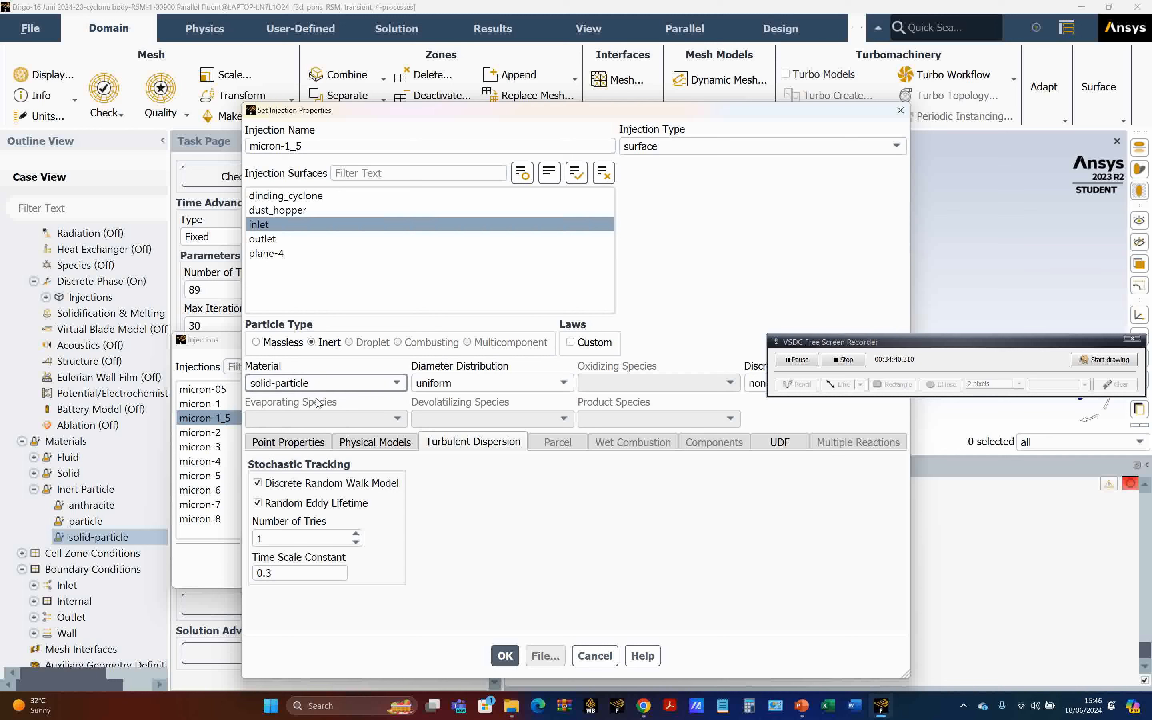
click(397, 382)
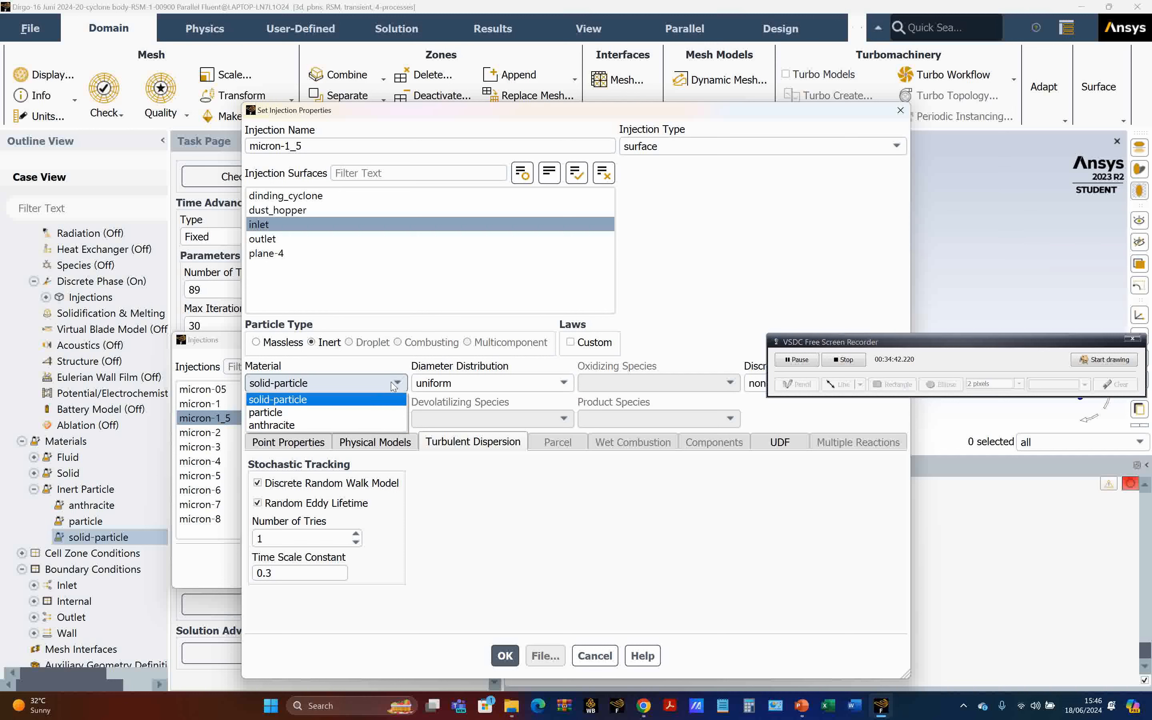
click(323, 418)
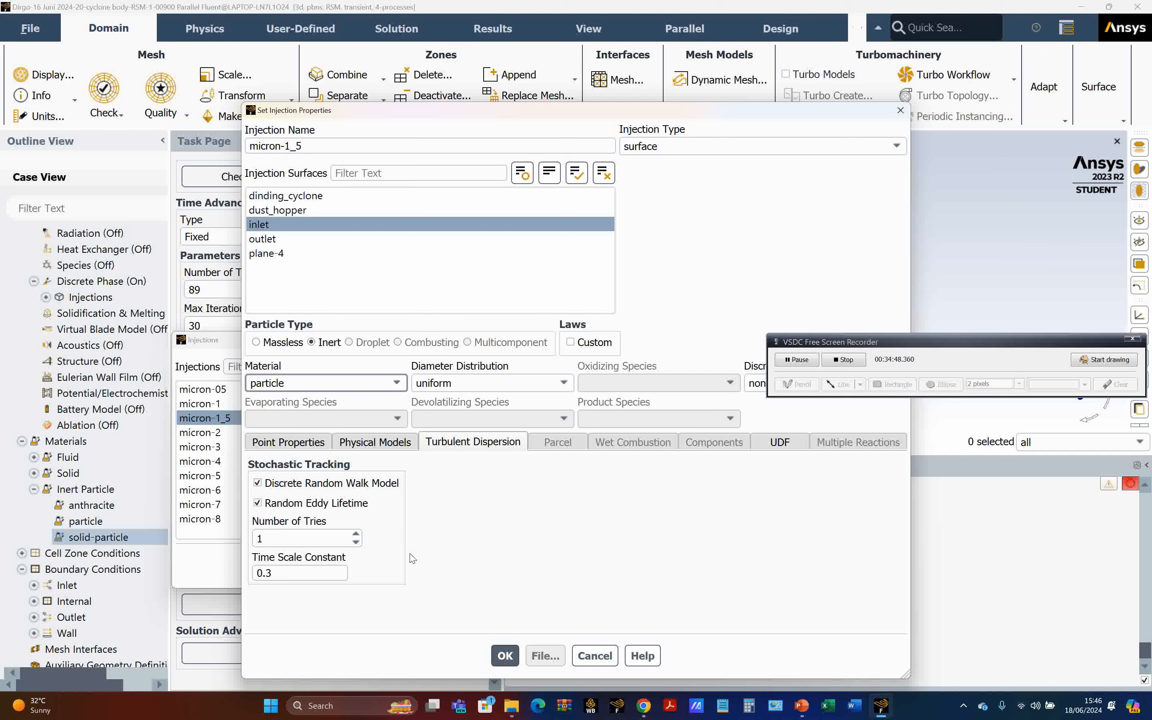
- Check the densities of the inert materials solid-particle, particle and anthracite, closing the material editor after each
double_click(109, 536)
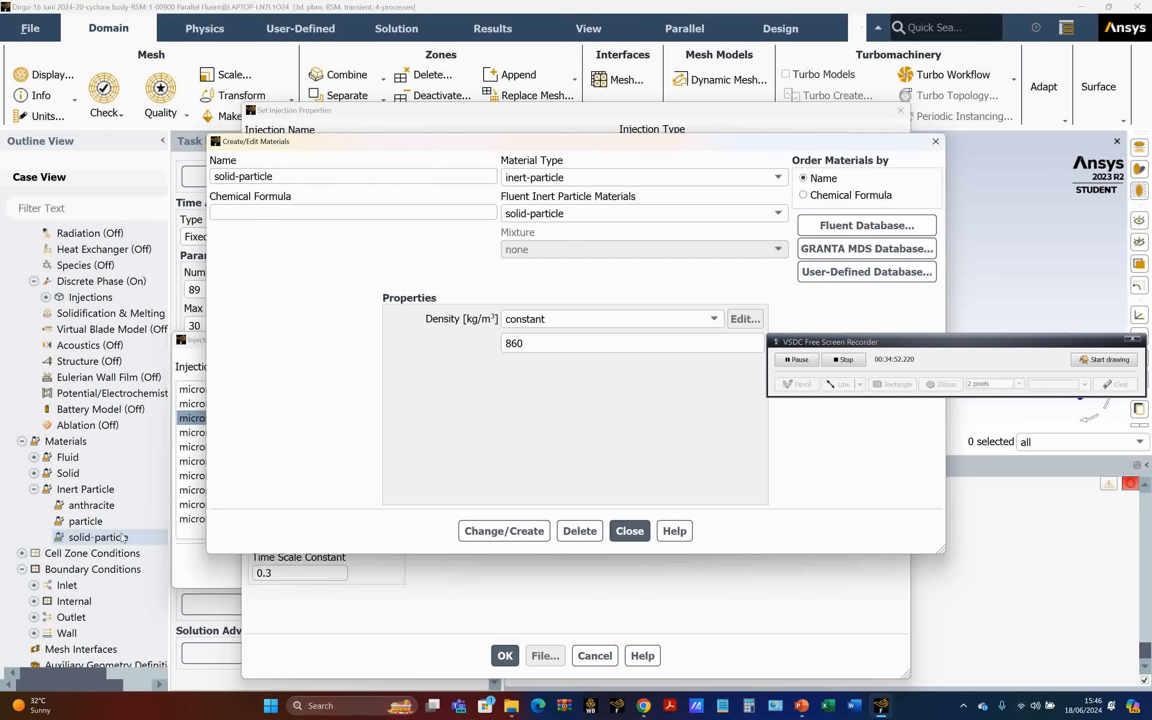
click(628, 530)
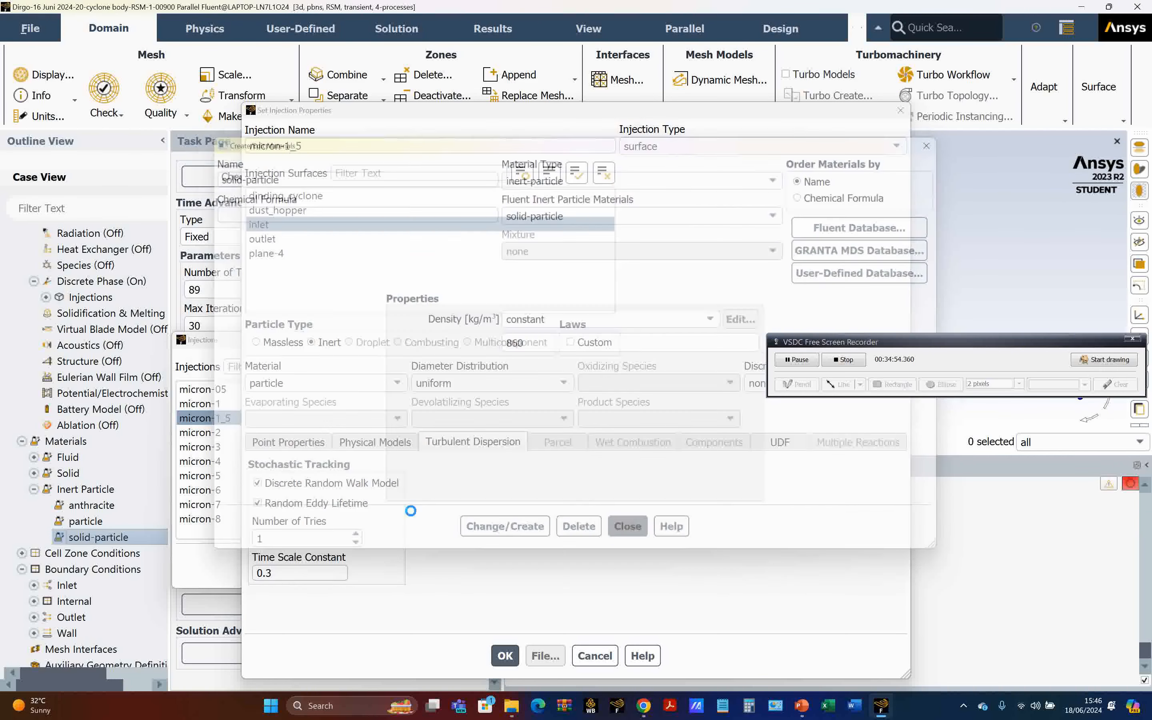
click(125, 523)
double_click(123, 521)
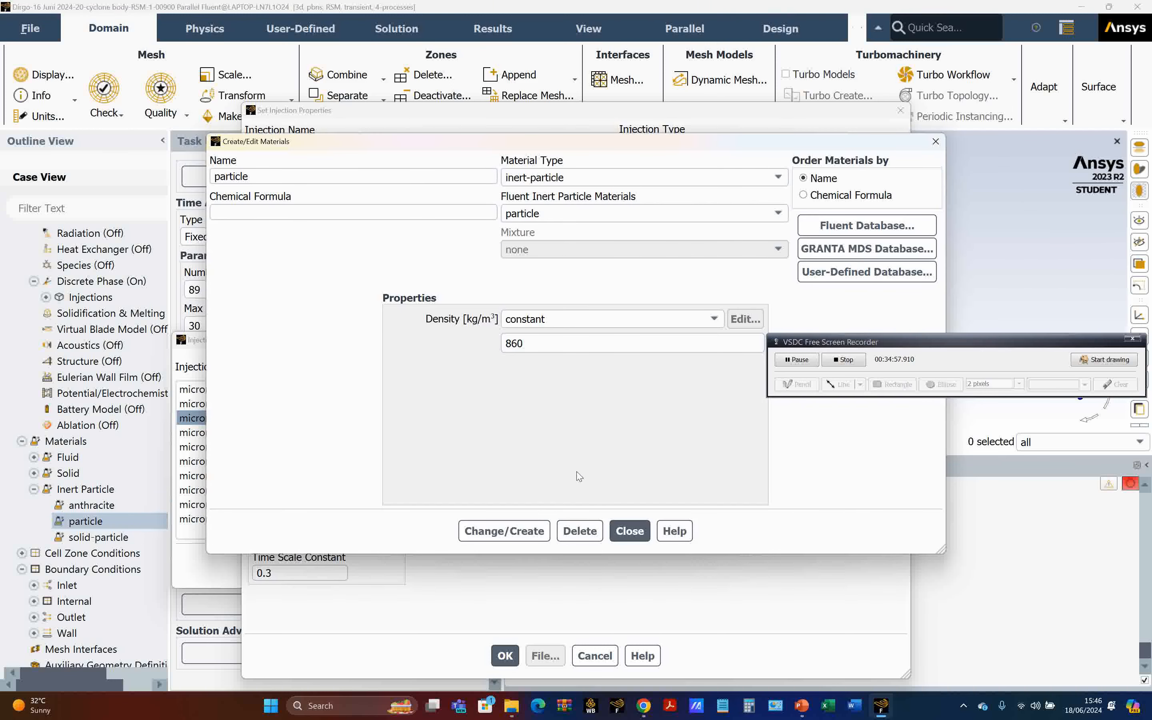
click(629, 530)
click(135, 504)
double_click(134, 505)
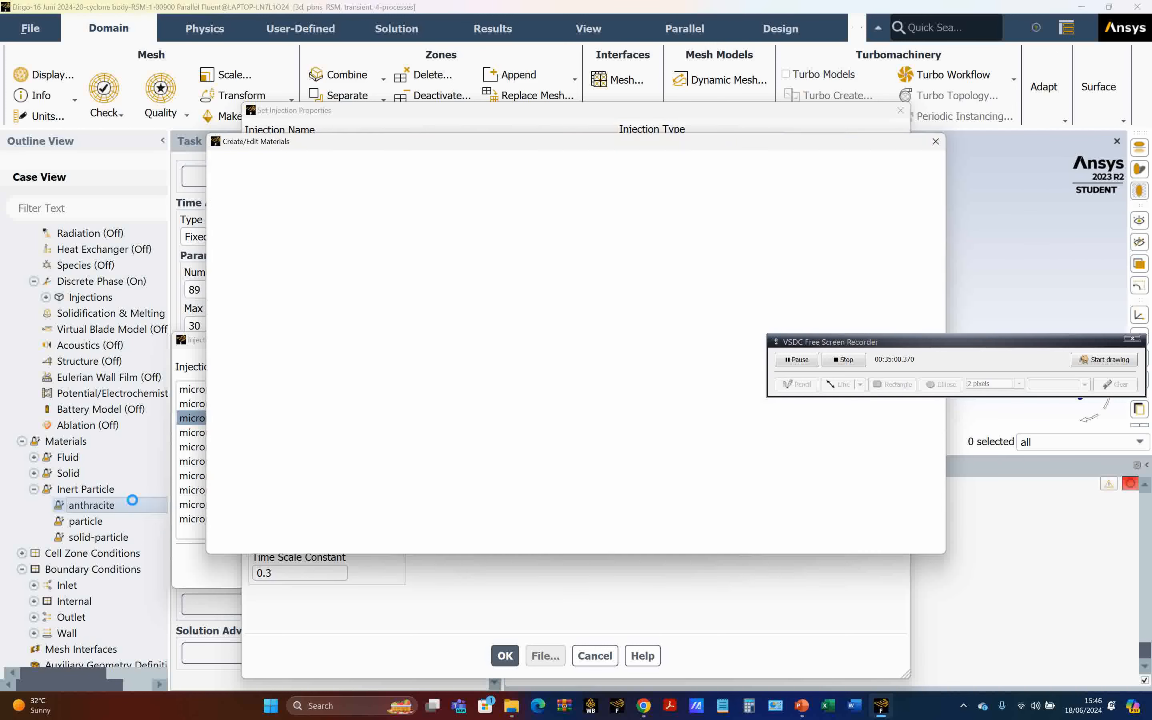
click(514, 340)
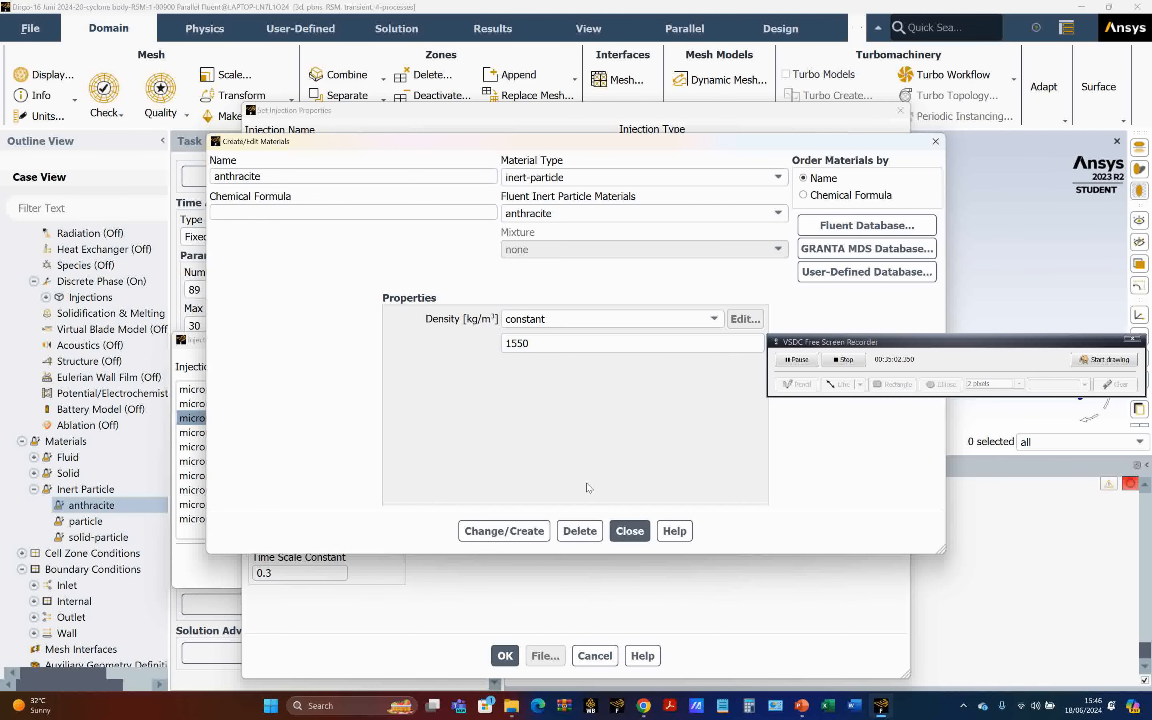
click(629, 531)
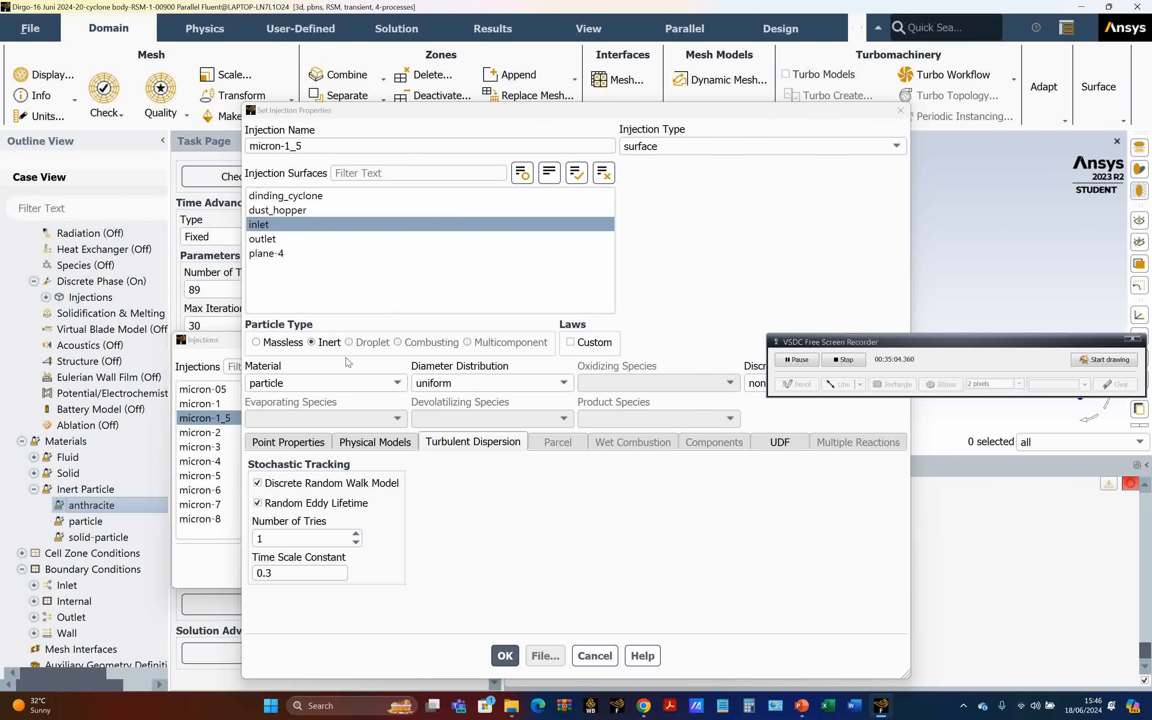
- Review the micron-1_5 point properties, physical models and turbulent dispersion, accept the injection, and close the injections list
click(315, 442)
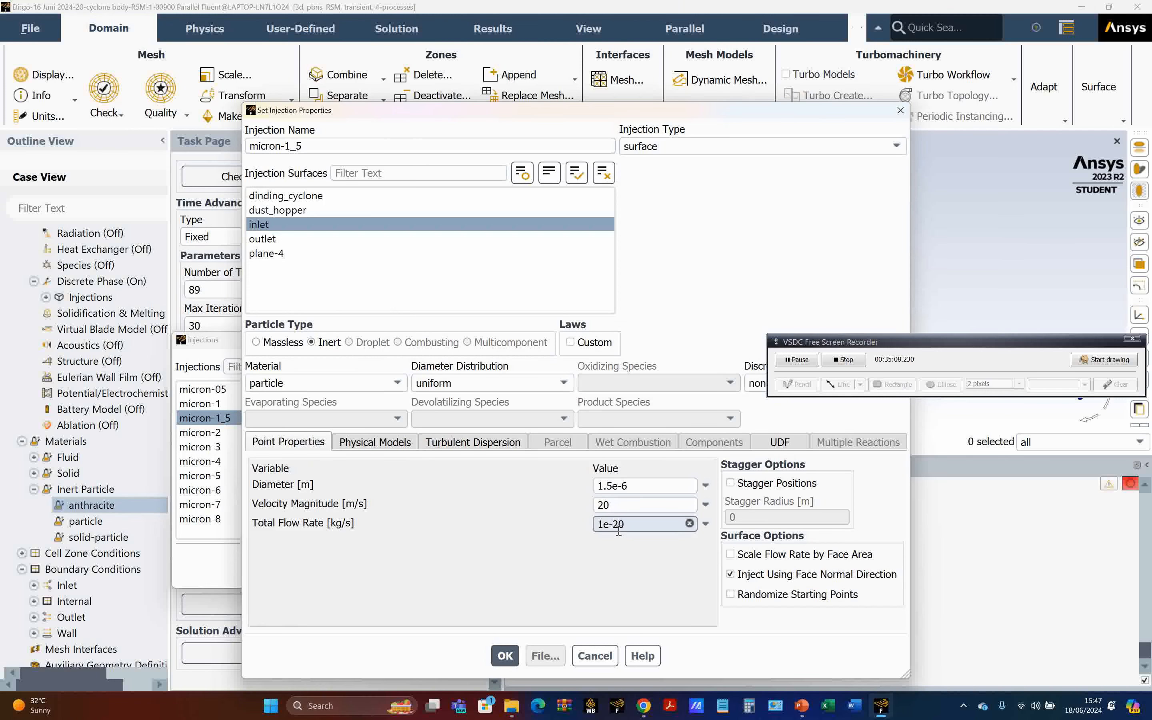
click(401, 447)
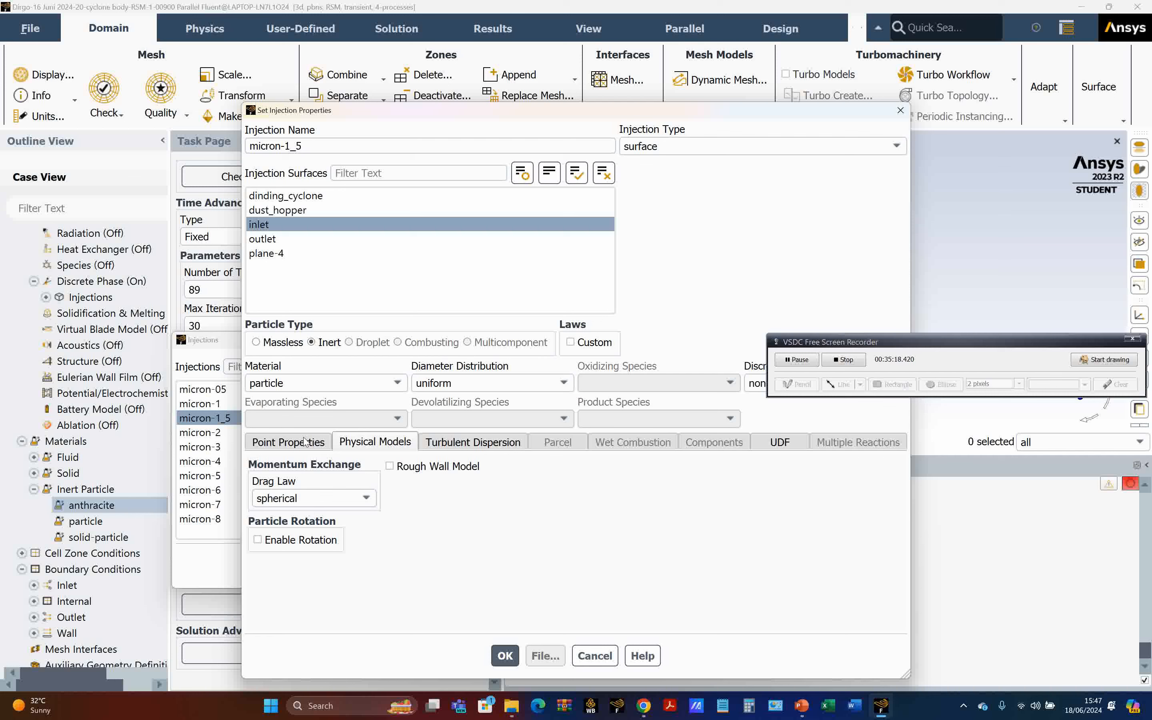
click(460, 439)
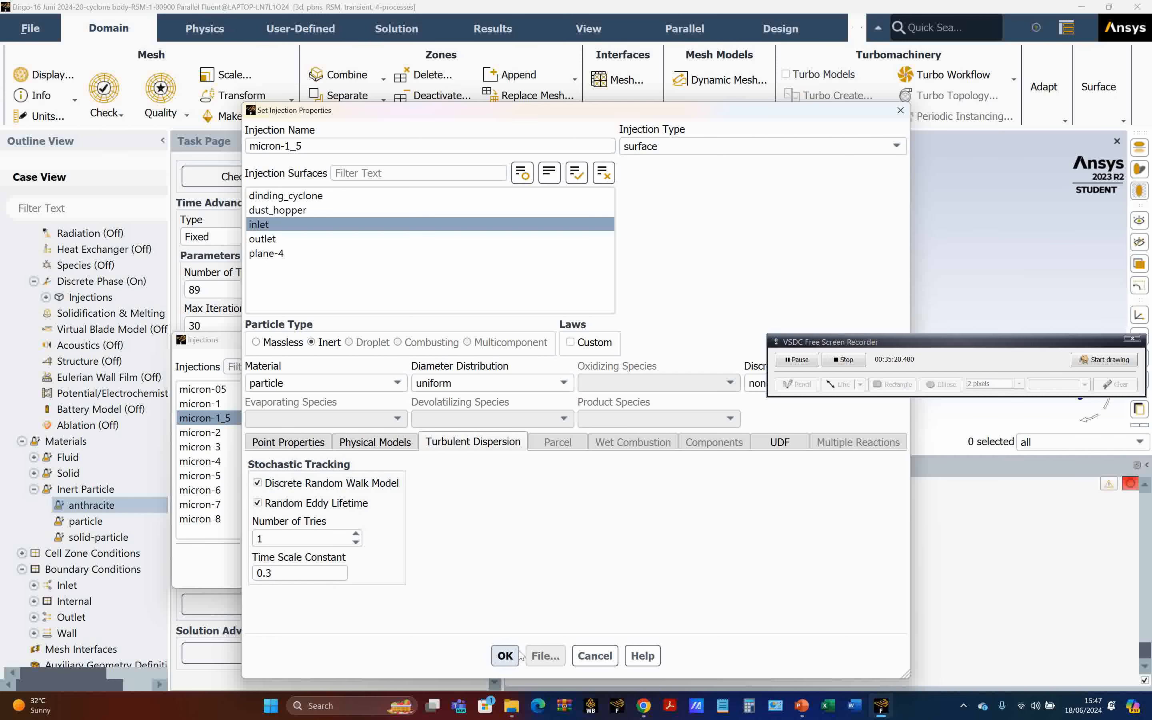
click(506, 656)
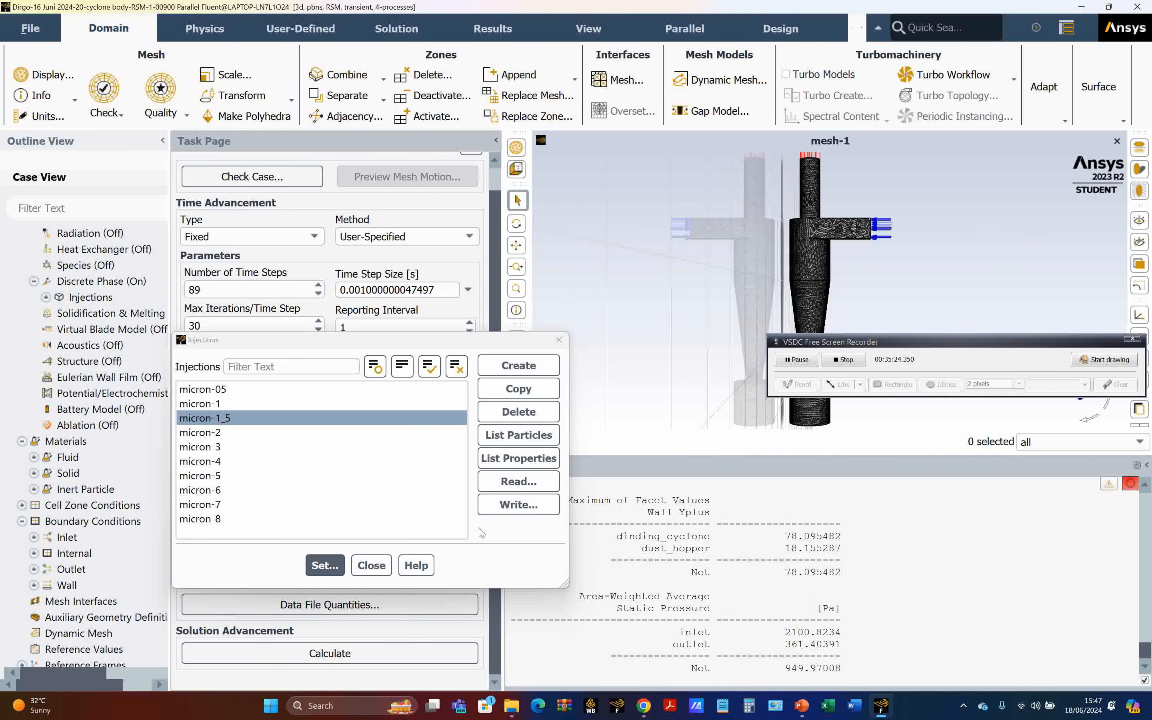
click(372, 564)
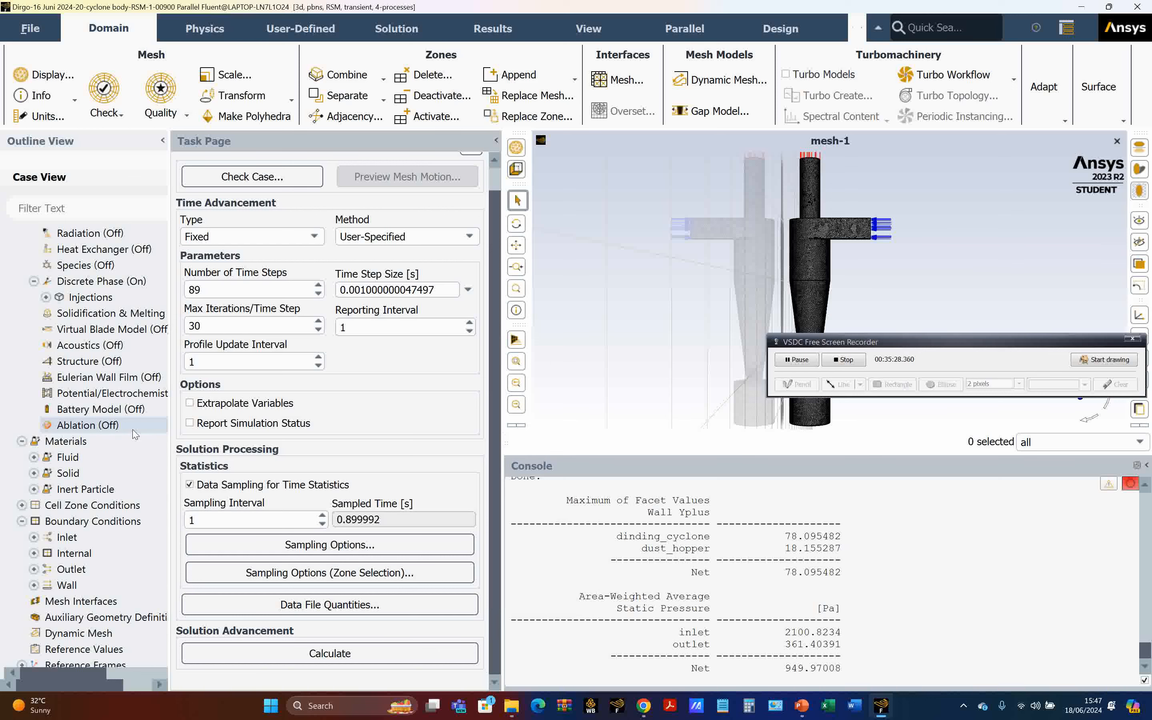
- Open the boundary conditions and check the discrete phase type and reflection coefficients of the dinding_cyclone wall
scroll(107, 440, down, 2)
double_click(108, 427)
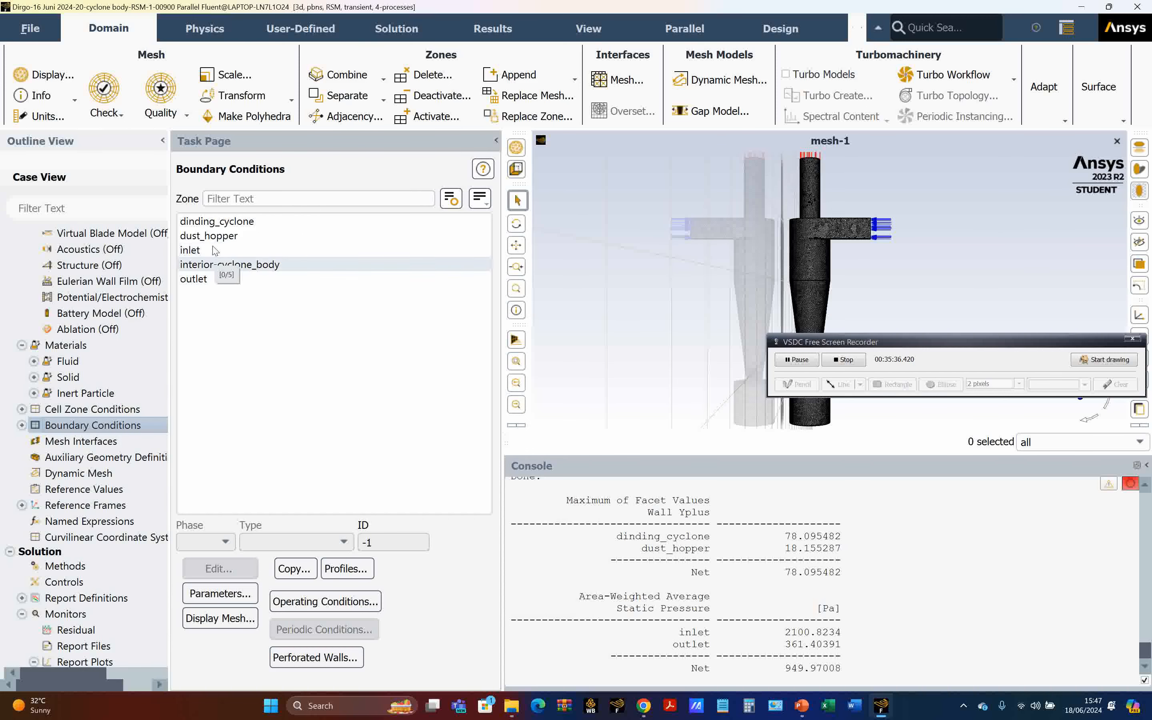
click(218, 225)
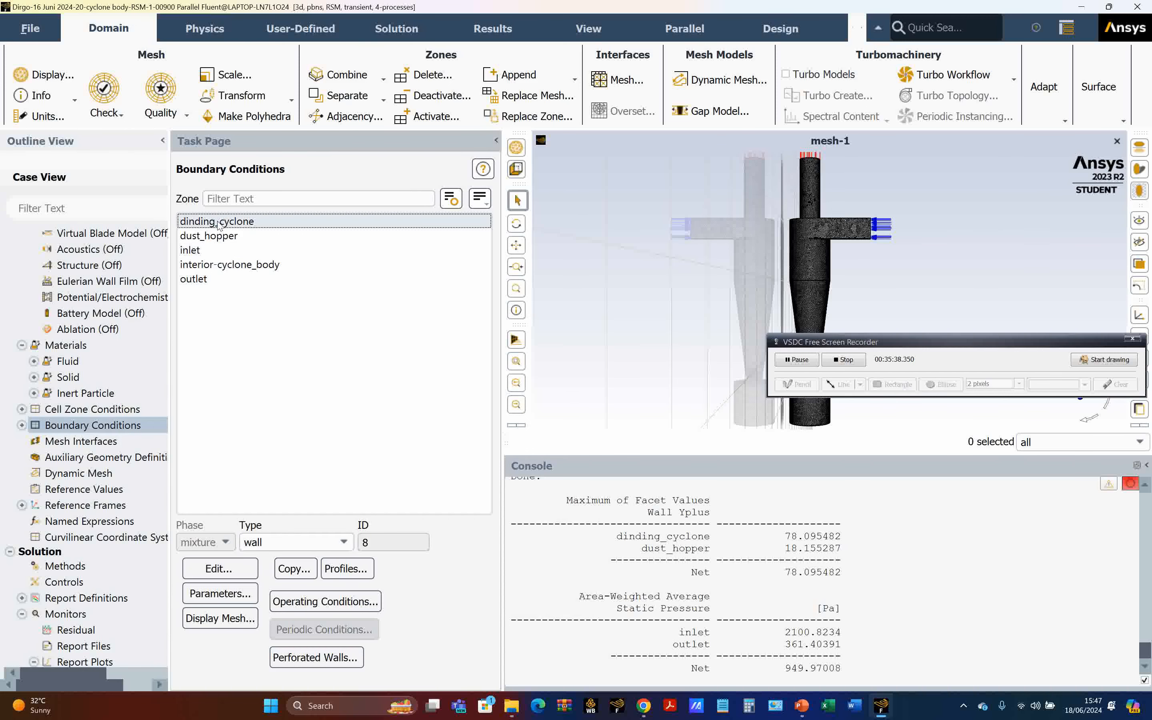
click(197, 568)
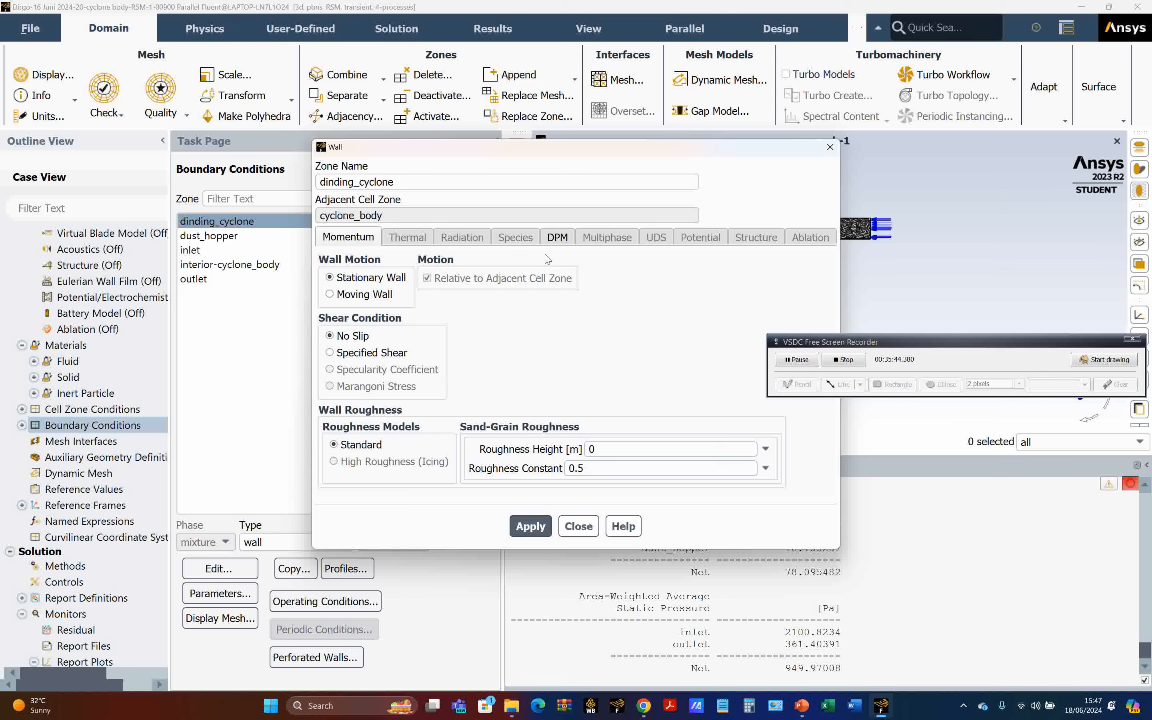
click(553, 241)
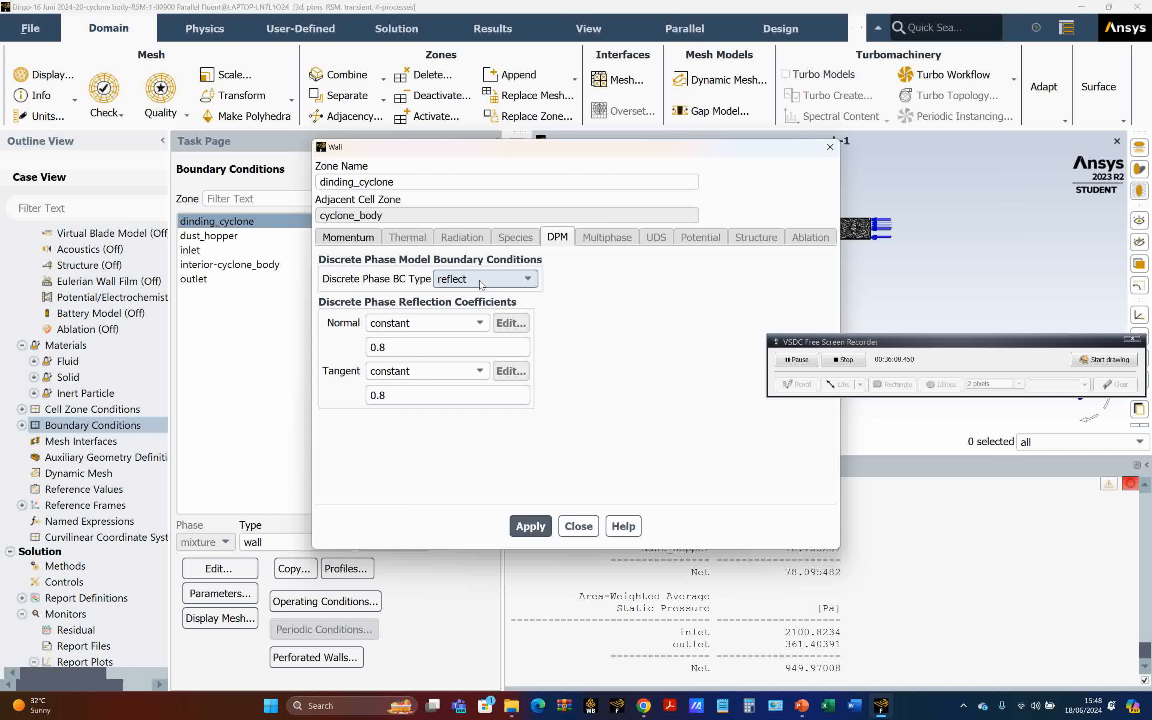
click(575, 532)
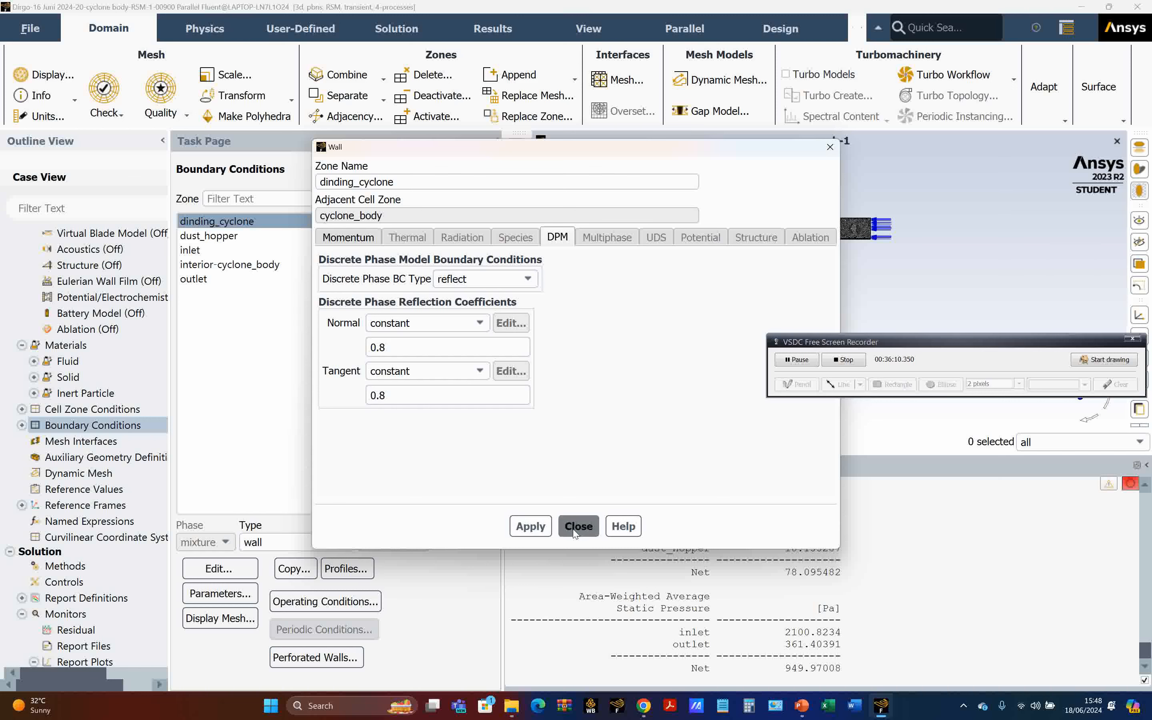
- Examine the dust_hopper wall on the mesh and review its discrete phase boundary type and the available options, without changing it
click(231, 235)
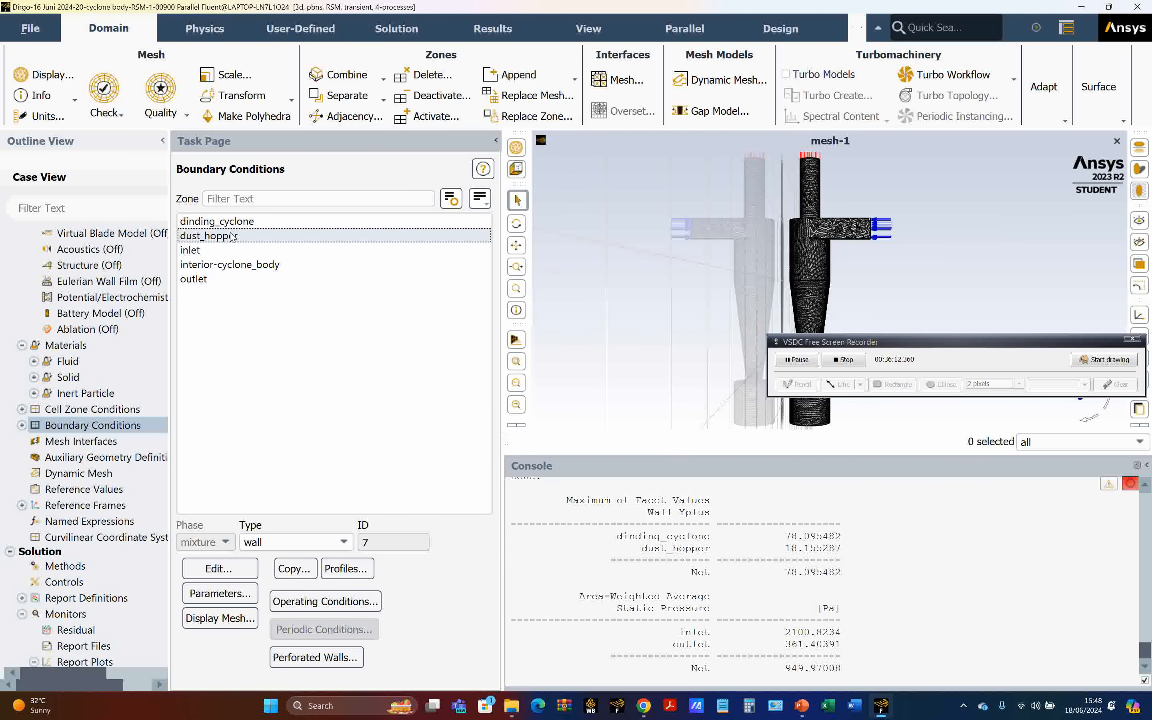
click(236, 568)
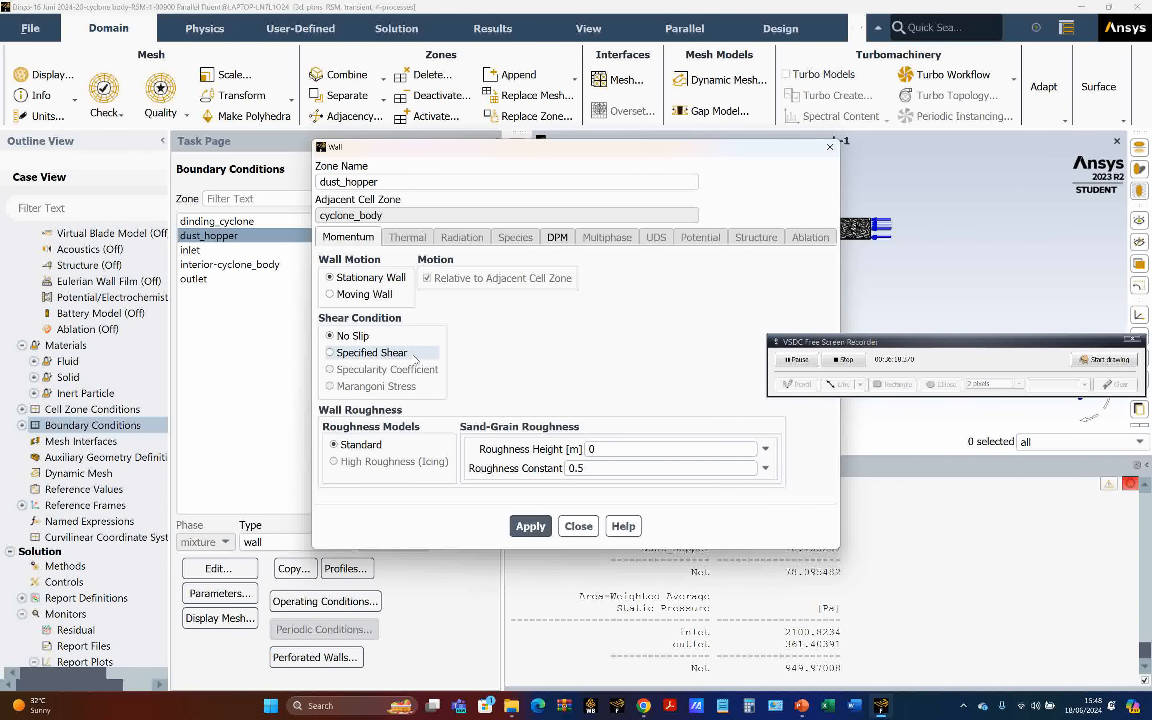
drag(525, 148, 366, 148)
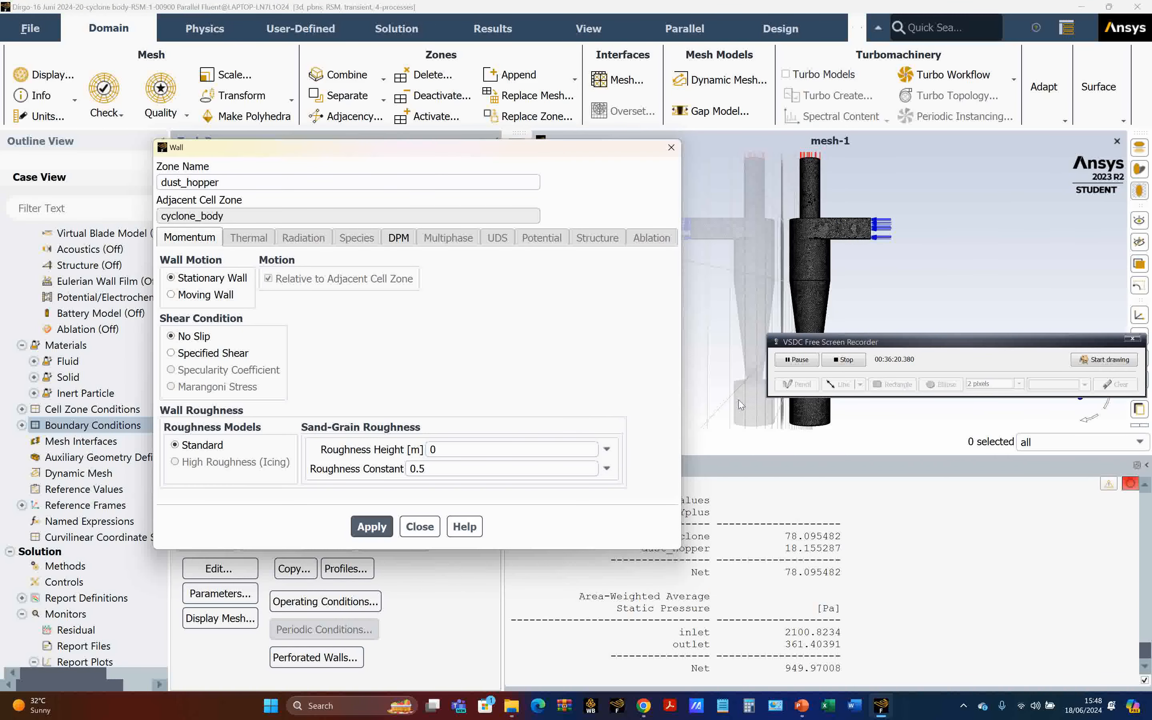
drag(940, 342, 909, 505)
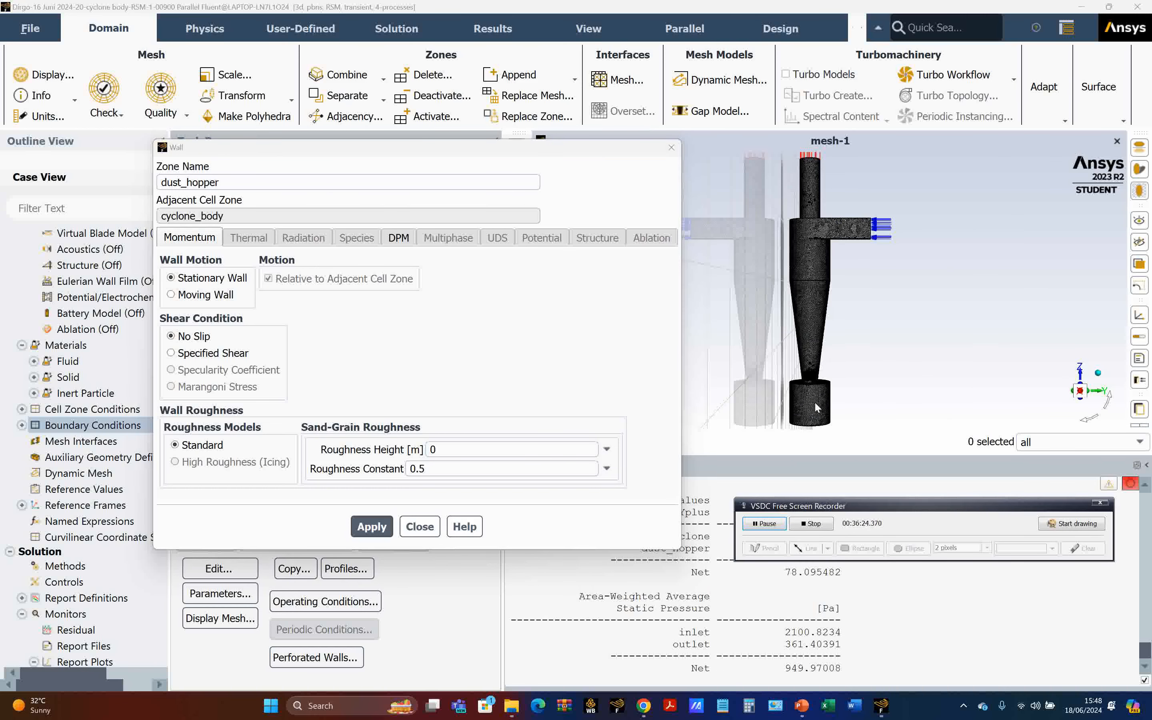
scroll(814, 405, up, 4)
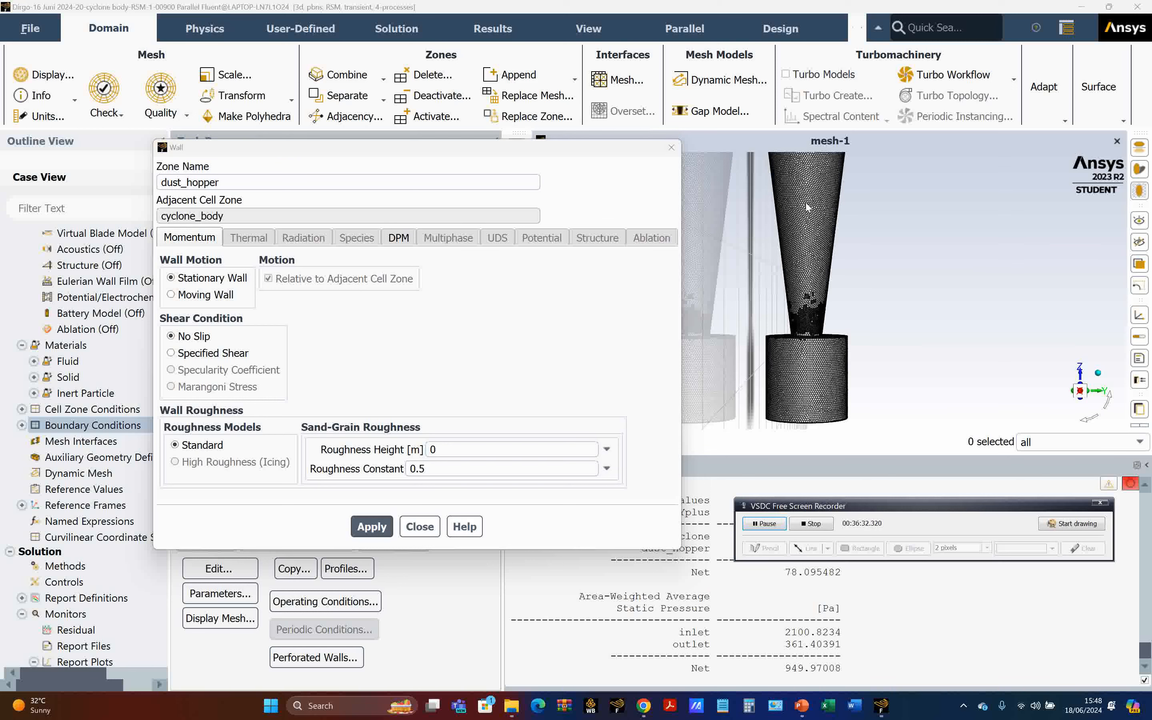
click(398, 238)
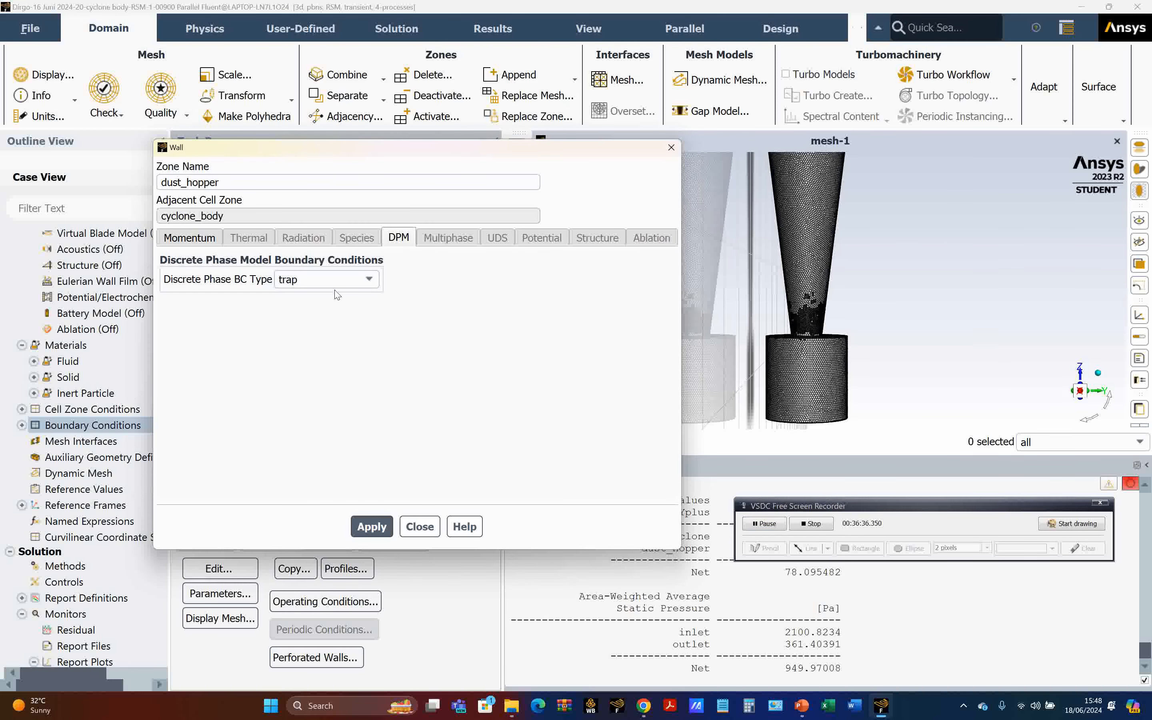
click(369, 285)
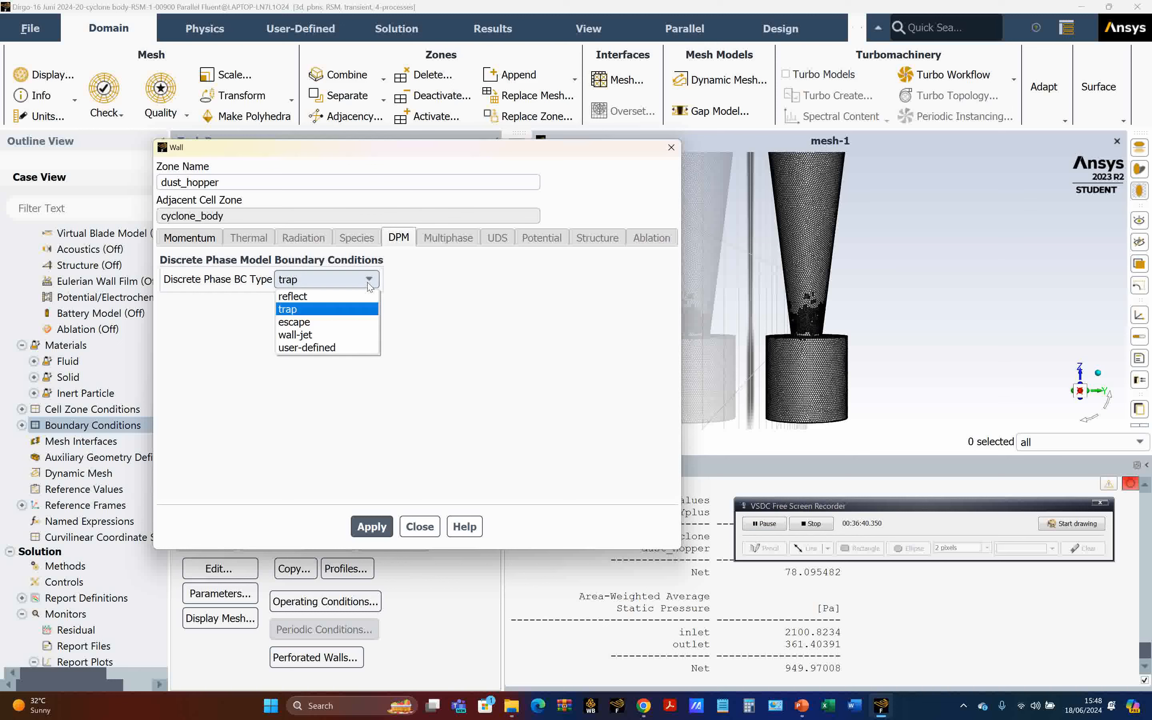
click(412, 287)
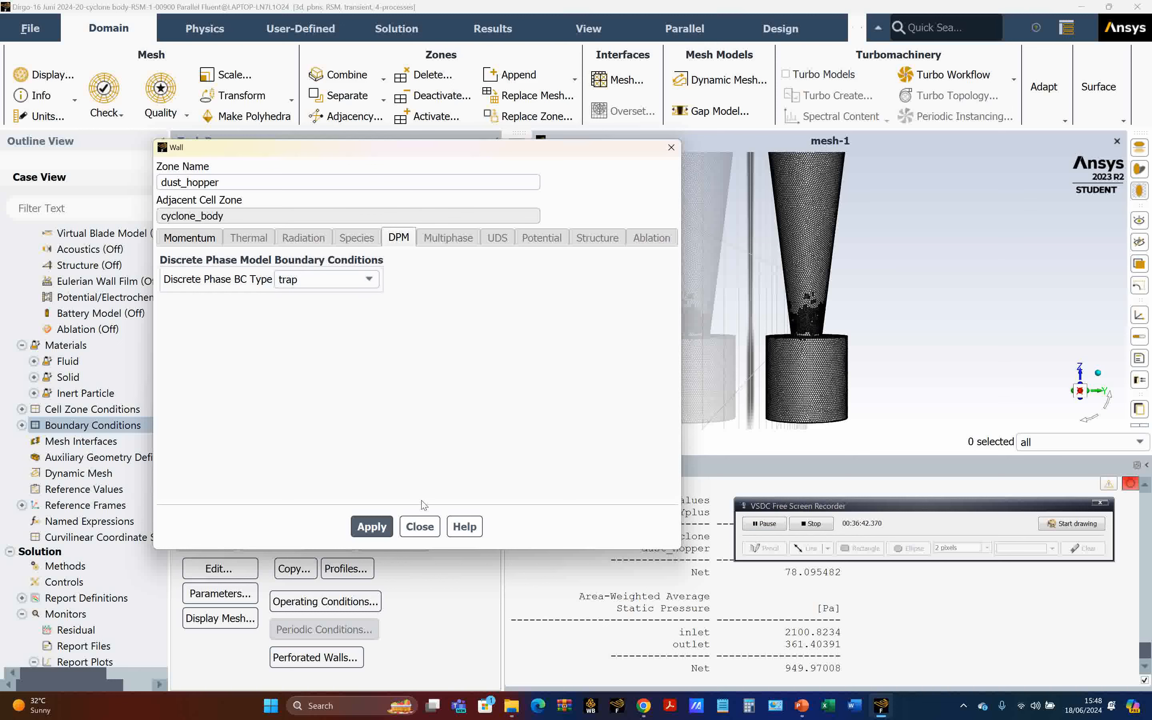
click(420, 526)
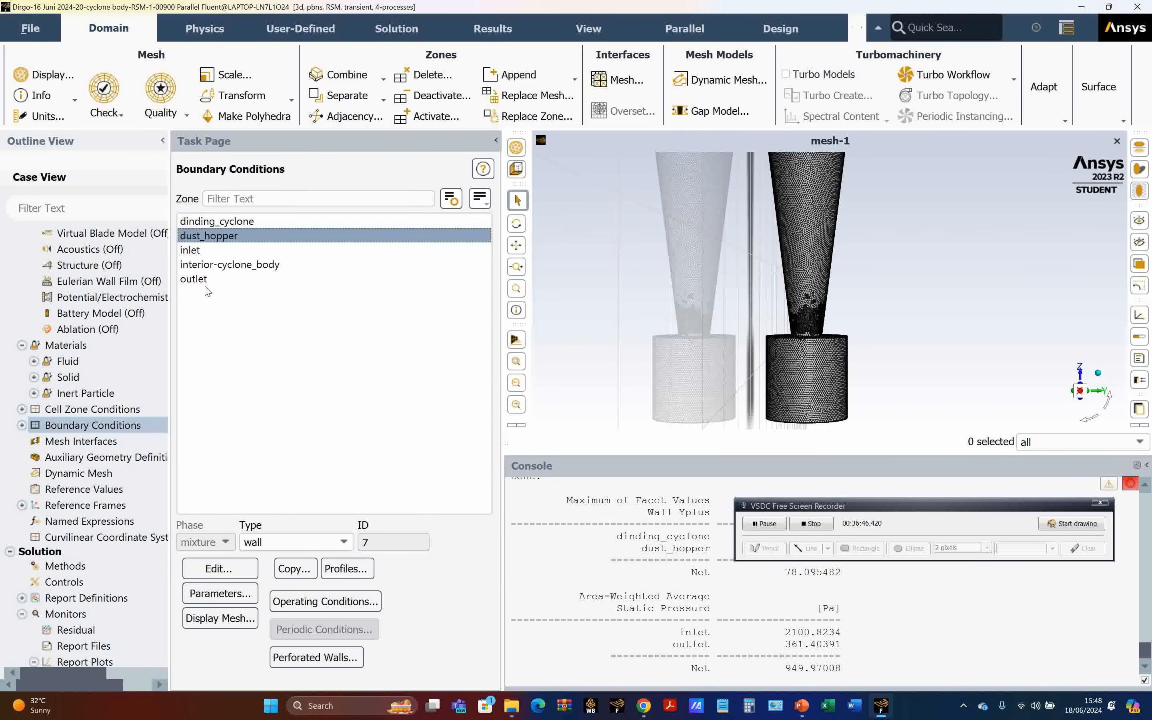
- Review the outlet's discrete phase boundary type and the available options, closing its settings without any change
click(204, 282)
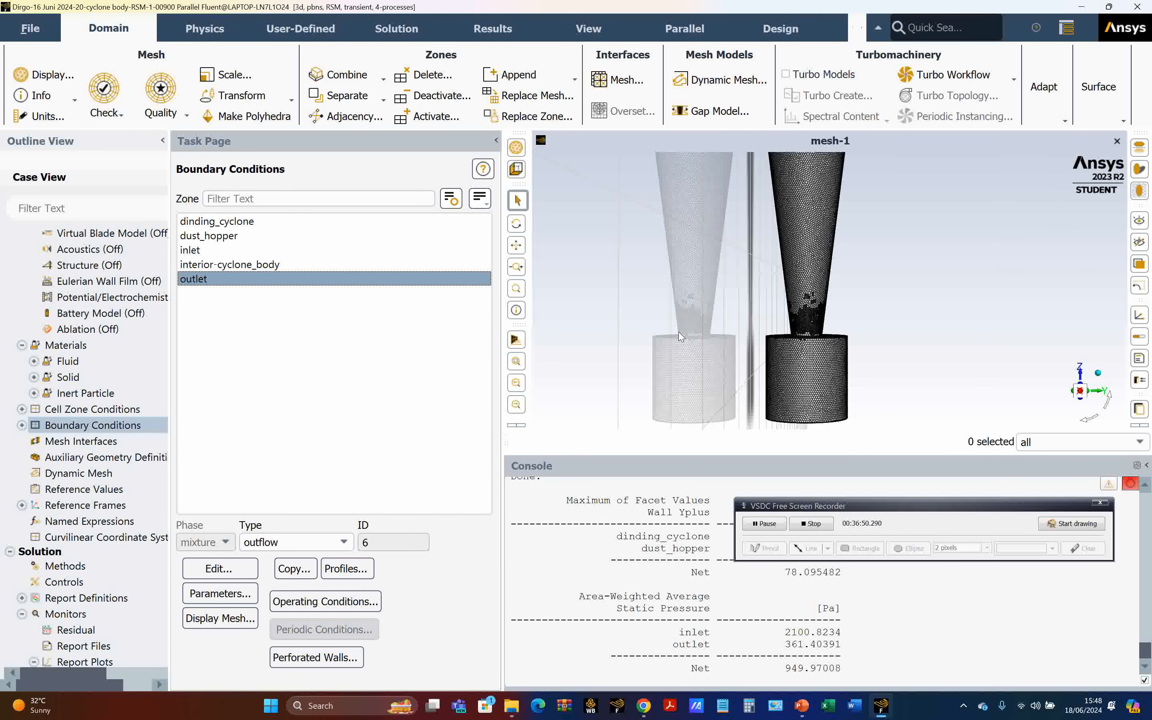
scroll(681, 337, down, 3)
click(240, 570)
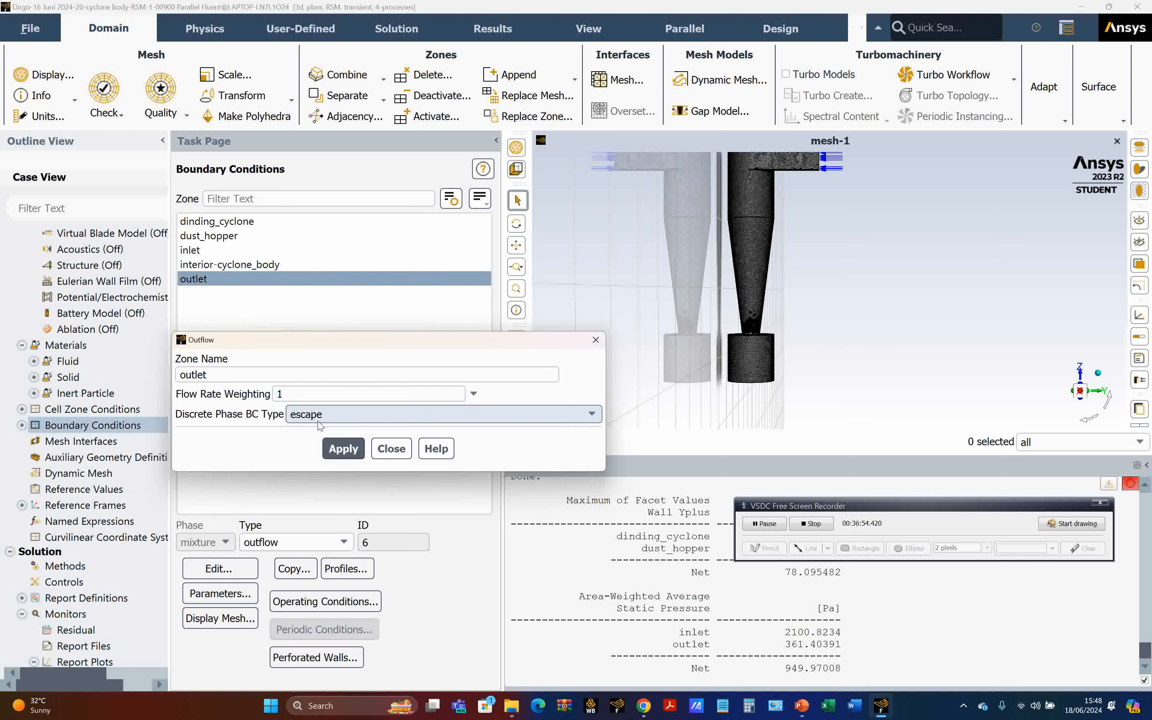
click(593, 414)
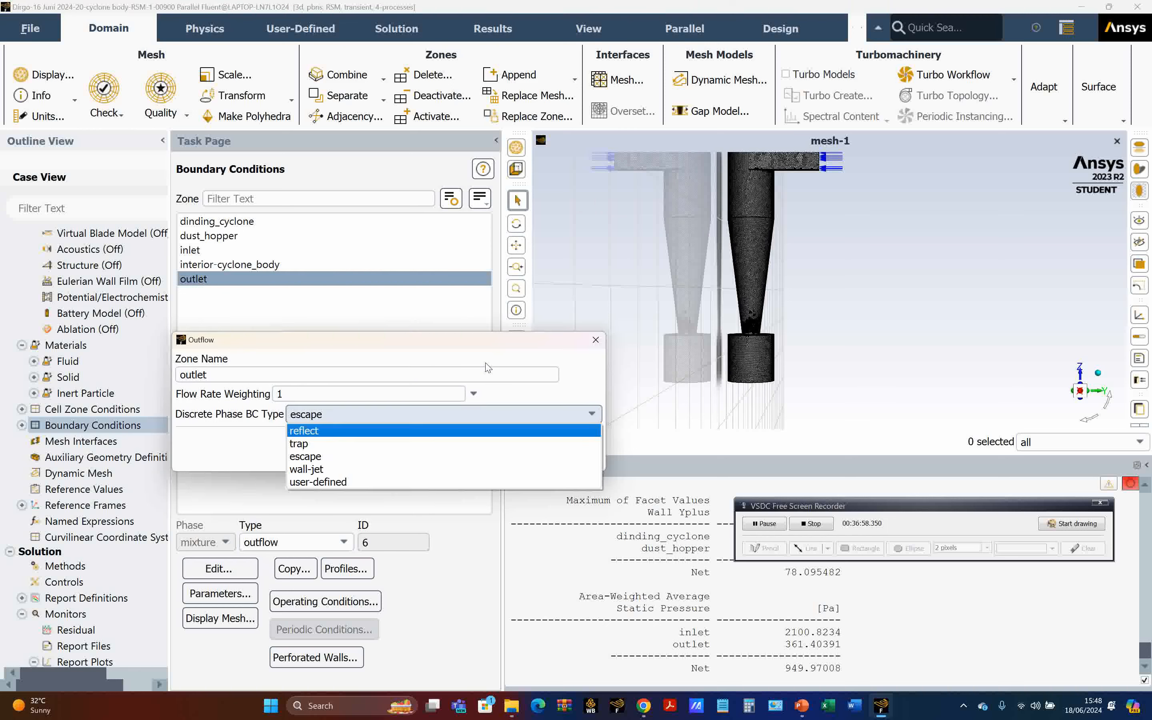
click(491, 350)
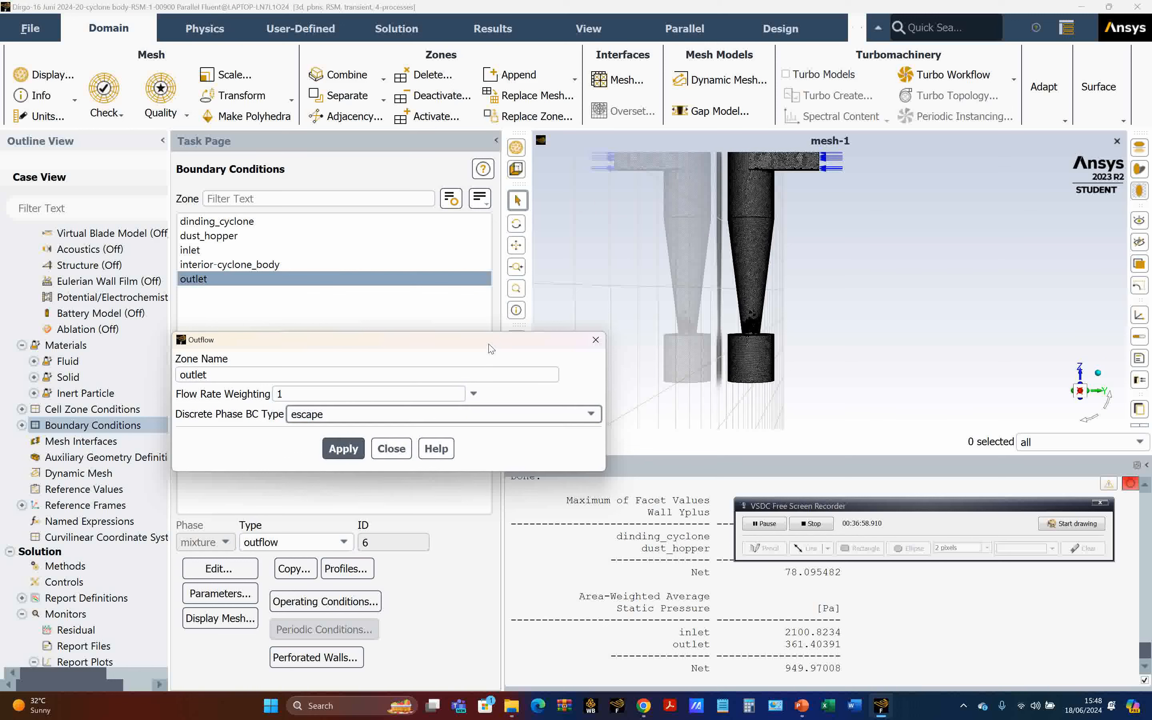
click(397, 454)
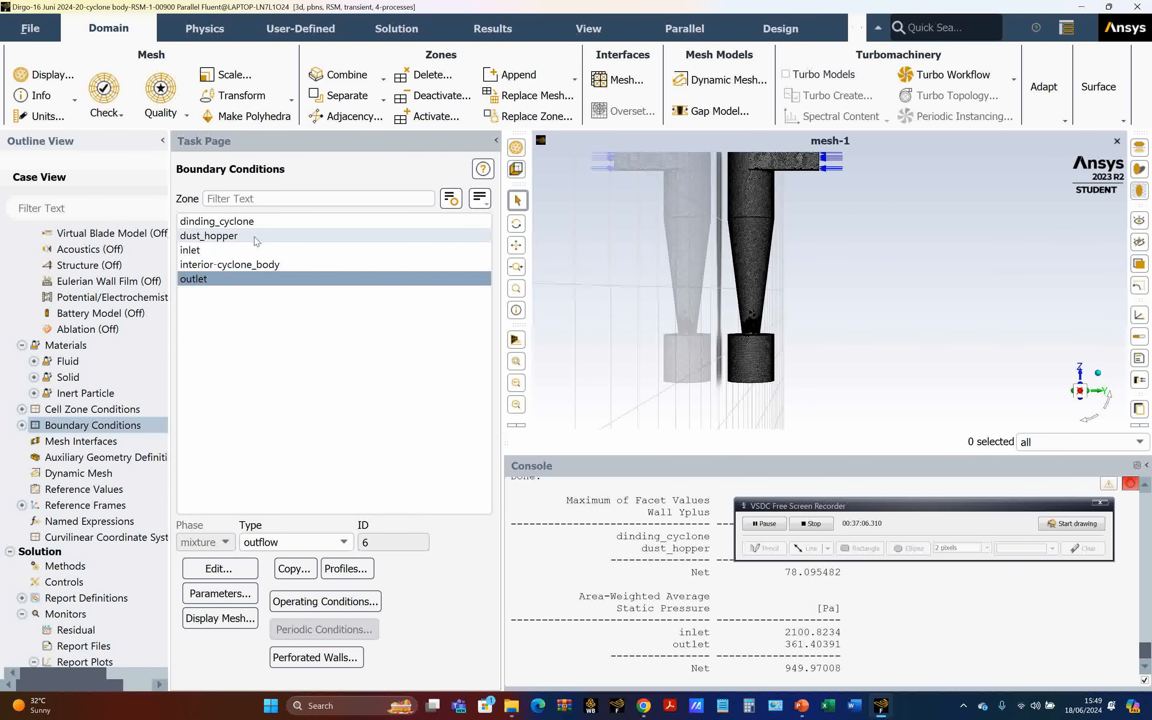
- Switch to the PowerPoint presentation and consult the Calculation of Particle Tracking slide with its separation efficiency formula
click(802, 705)
scroll(619, 507, down, 1)
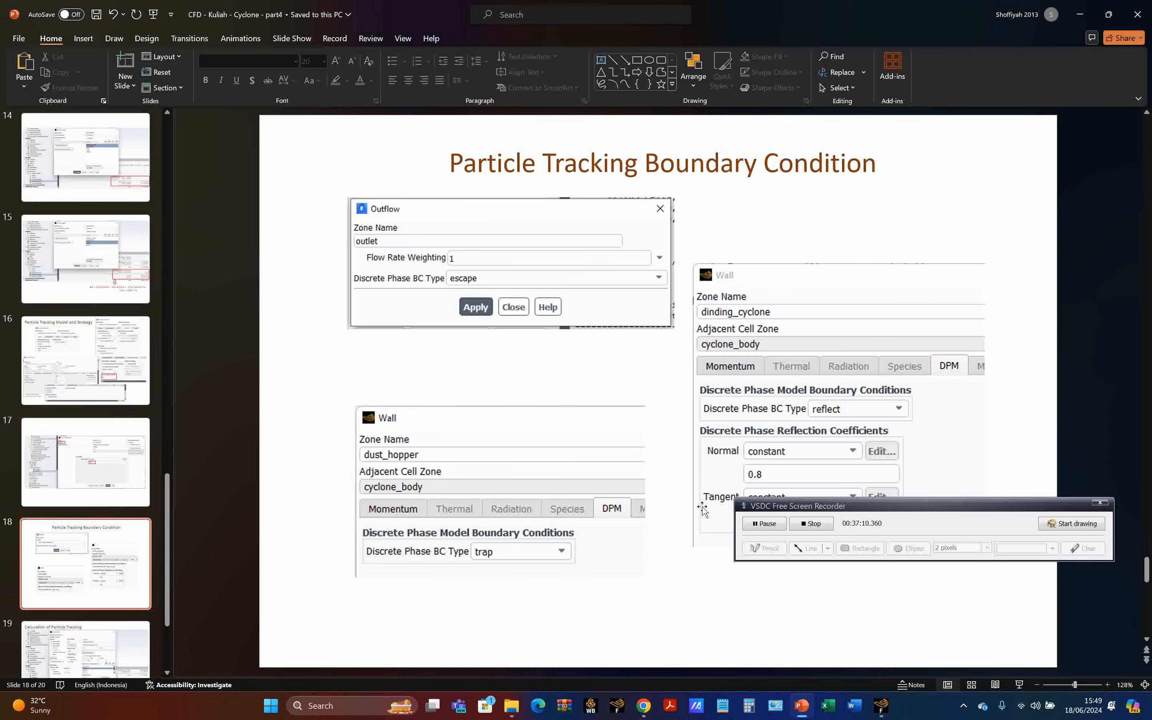
scroll(552, 528, down, 1)
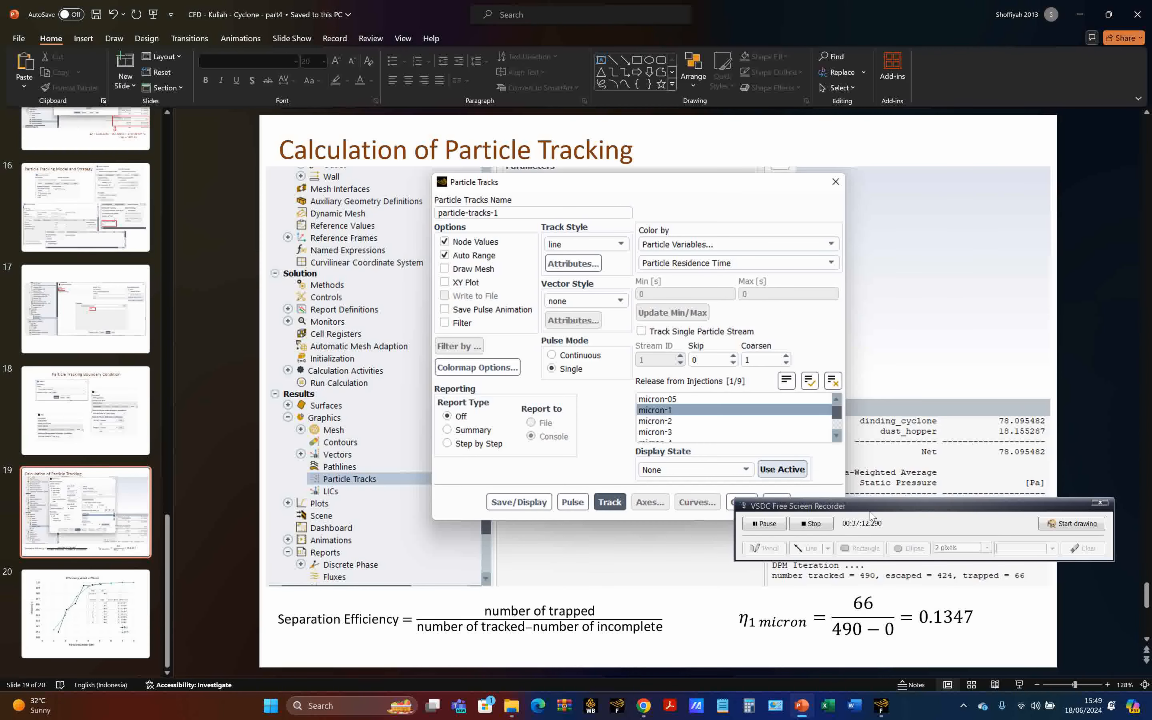
drag(871, 511, 827, 408)
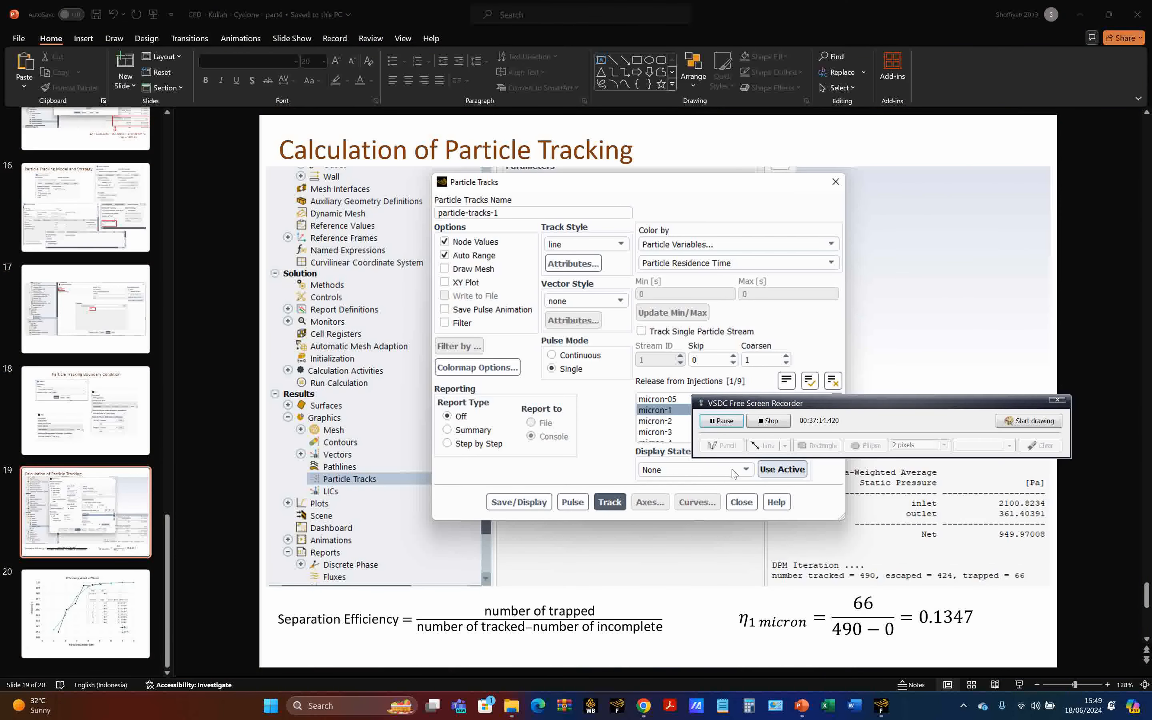
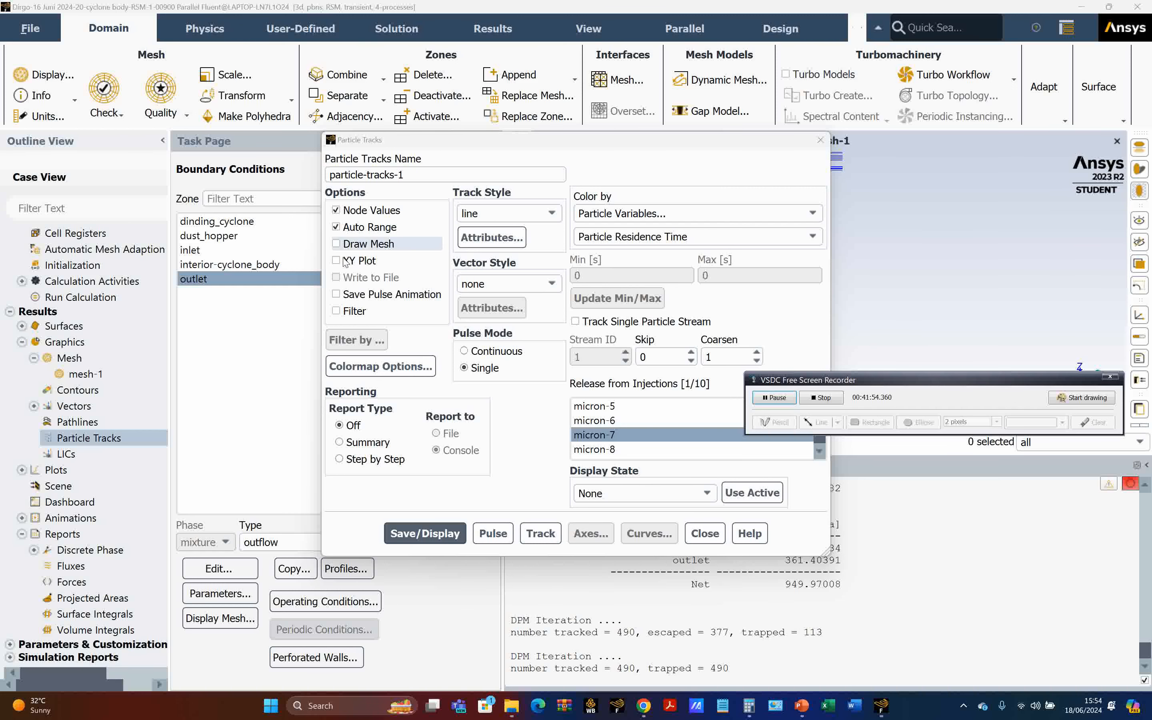
- Enable mesh drawing for particle-tracks-1 and display the four boundary surfaces as outline edges without faces
click(335, 245)
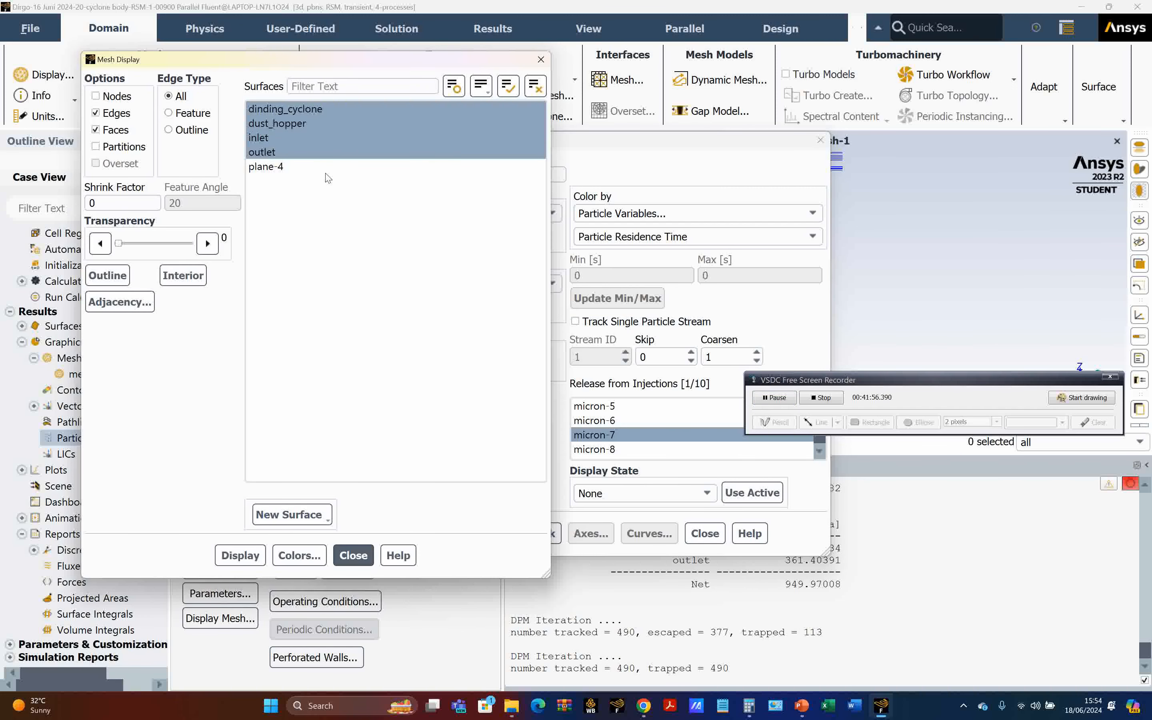
click(169, 131)
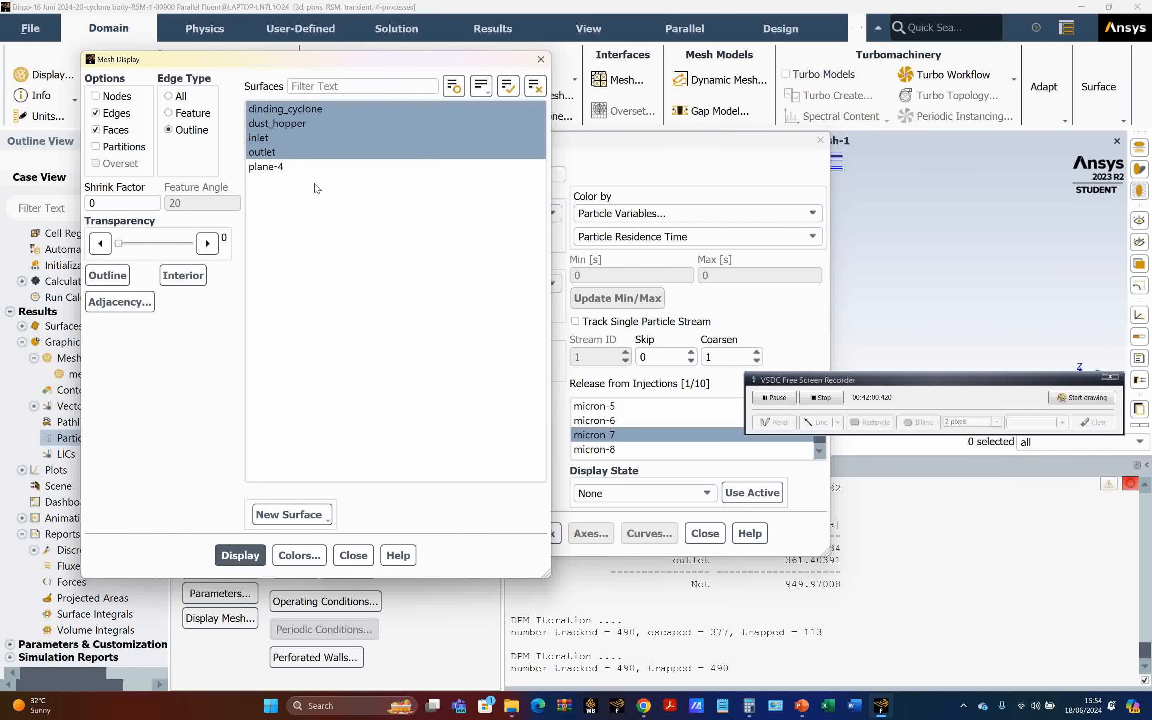
click(96, 130)
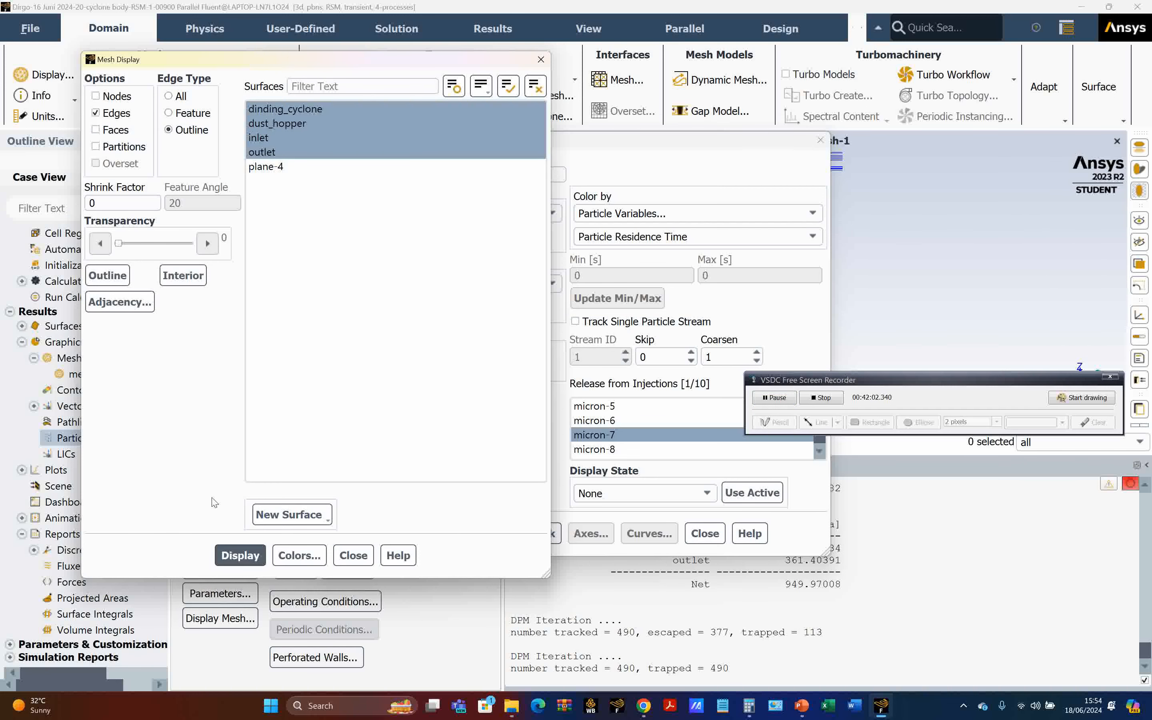
click(238, 555)
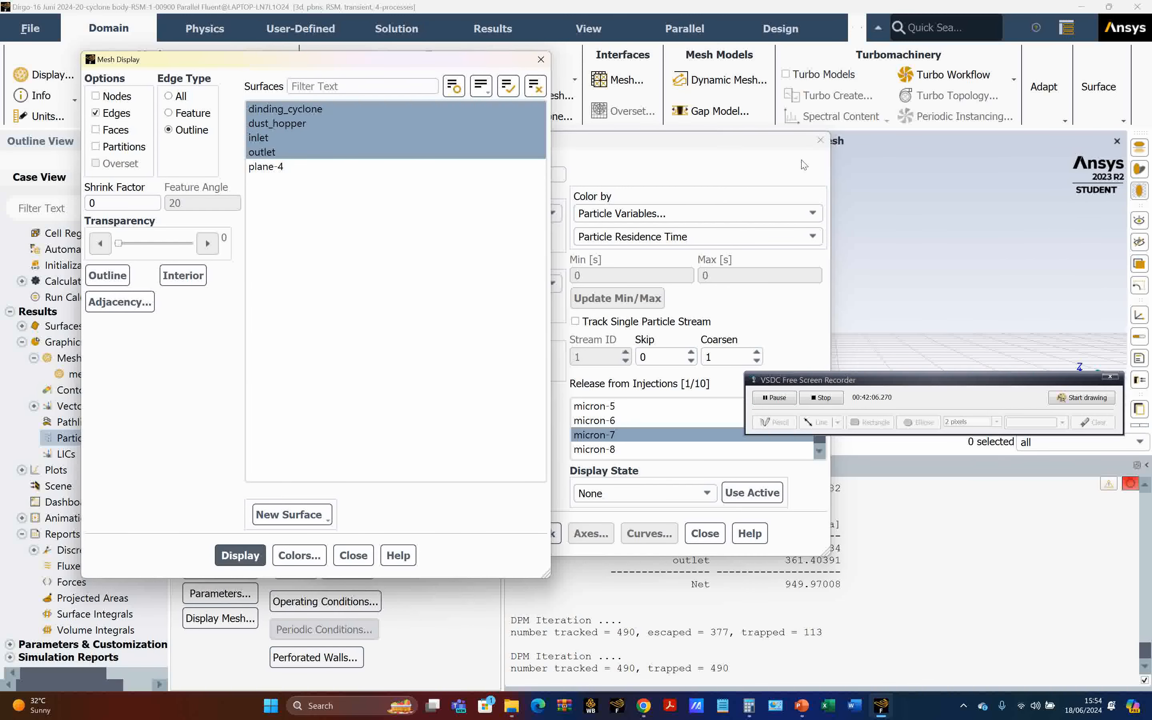
drag(756, 149, 602, 280)
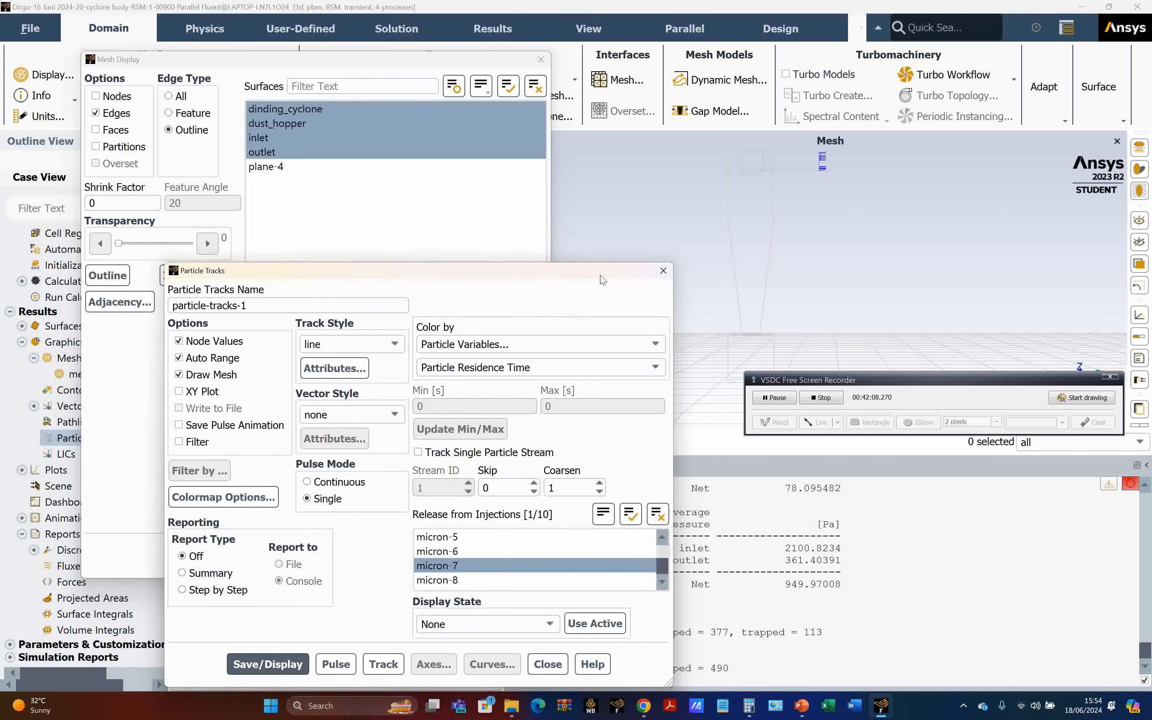
drag(858, 282, 669, 274)
key(super+r)
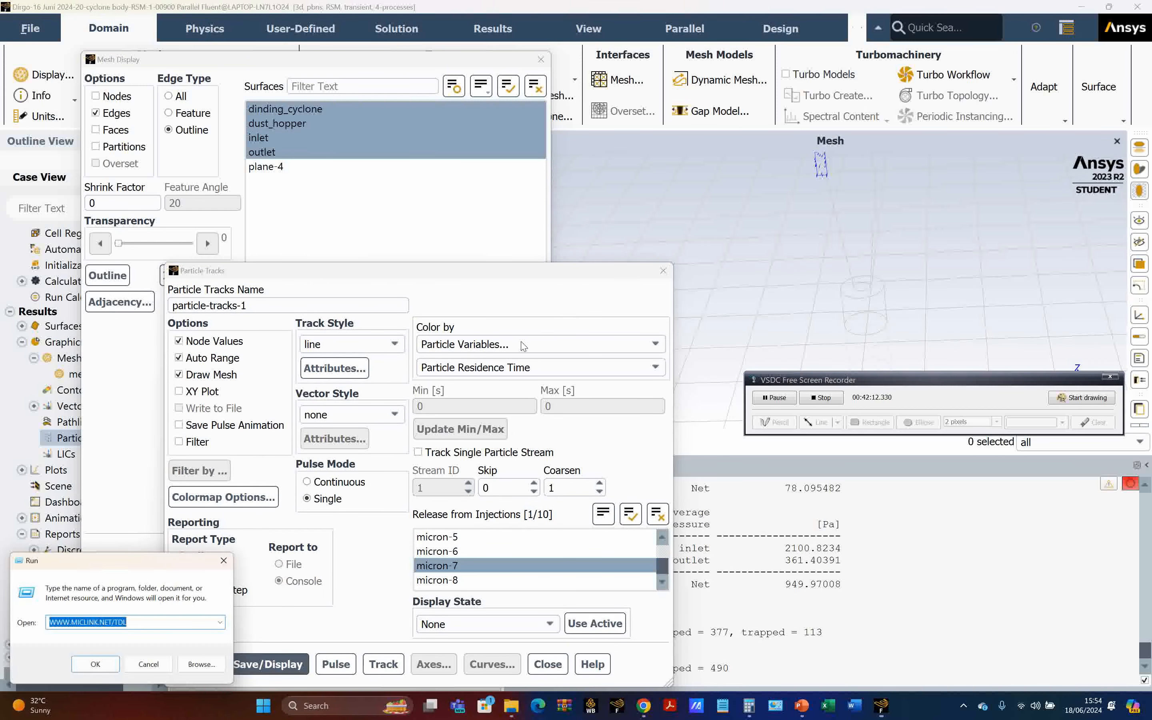
text(www.MICLINK.)
key(Down)
key(Return)
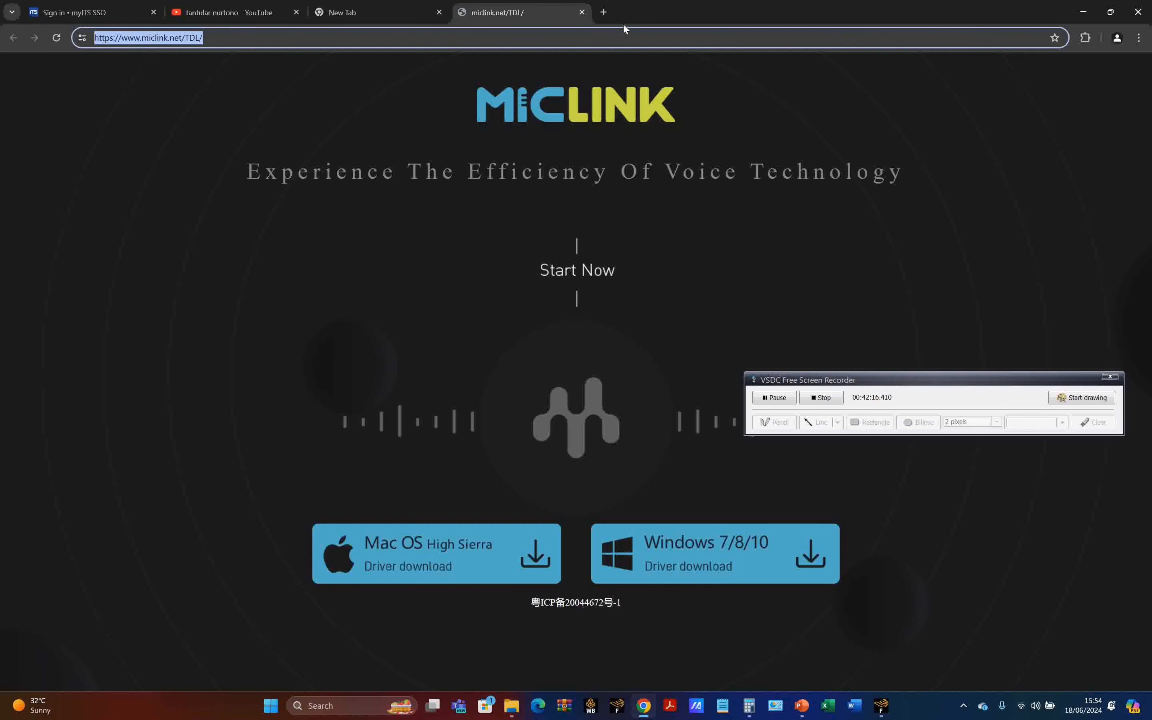
click(582, 12)
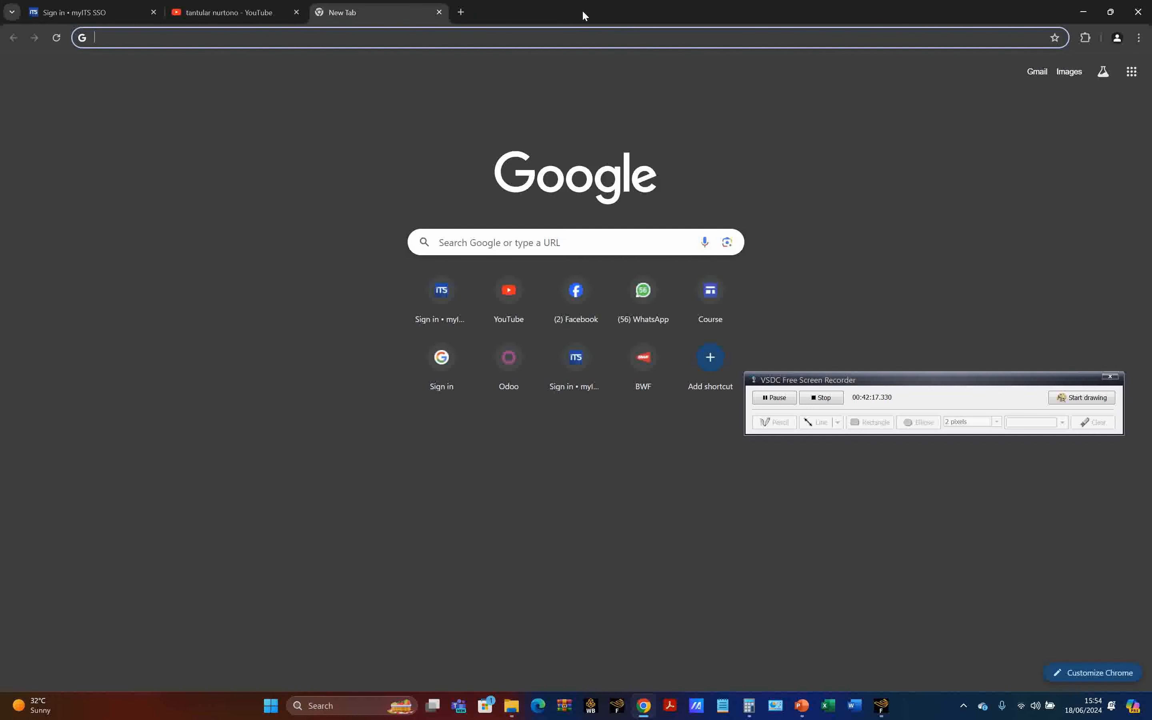
click(1087, 15)
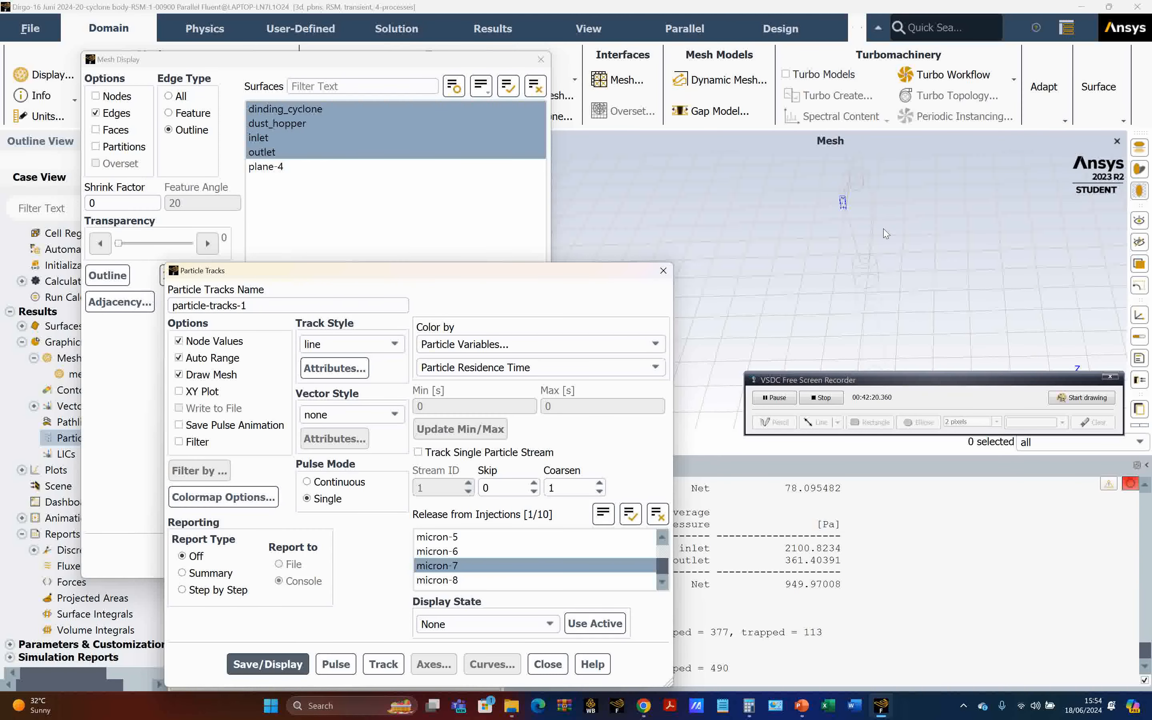
- Enlarge the graphics area, close the mesh display settings, and arrange the view so the cyclone outline is clear of the particle track settings
drag(910, 458, 921, 570)
drag(910, 383, 921, 610)
scroll(897, 376, down, 2)
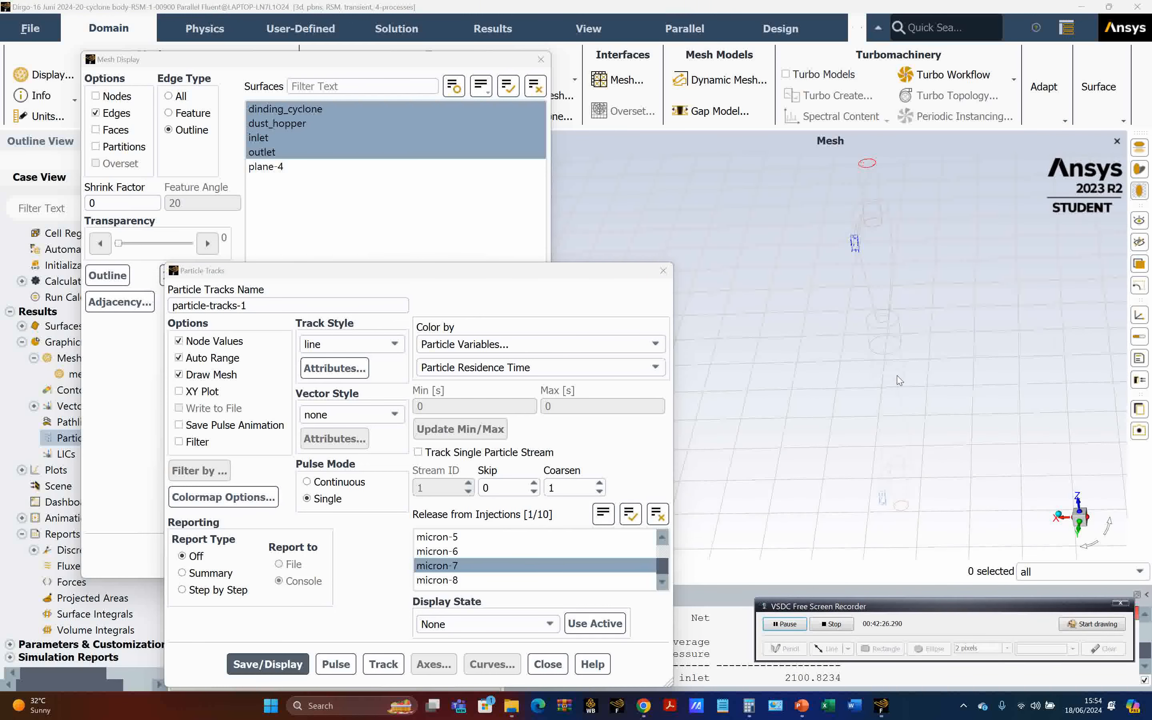
click(540, 60)
click(518, 245)
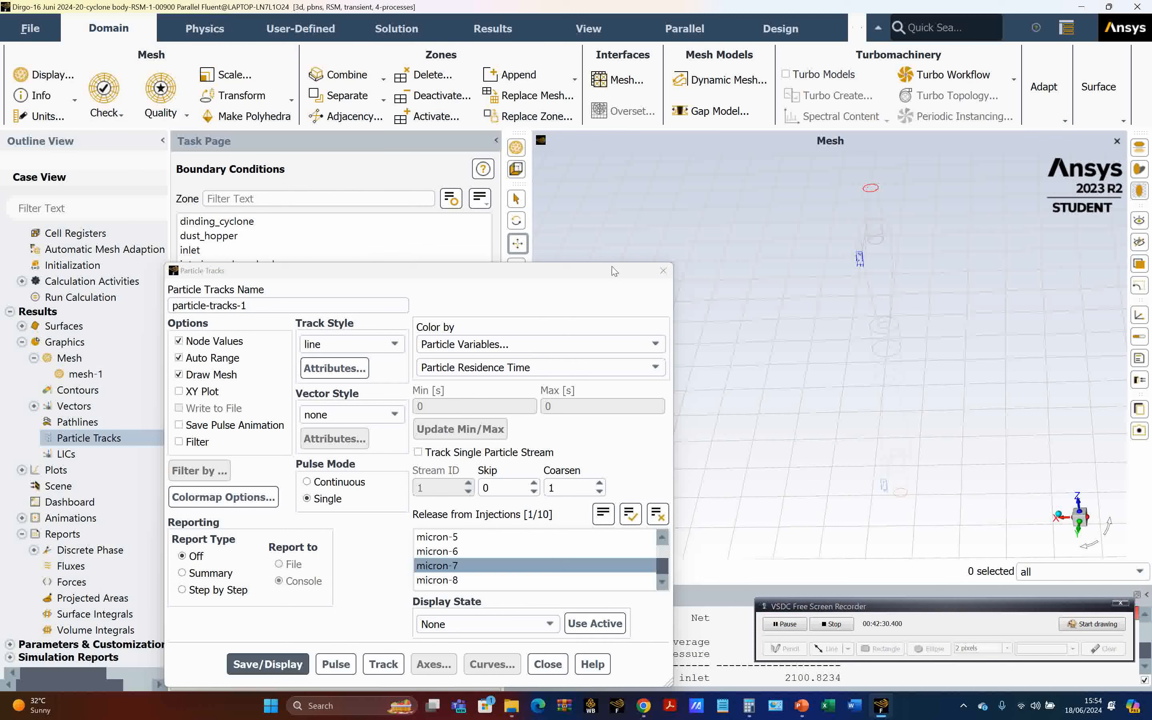
drag(878, 291, 796, 346)
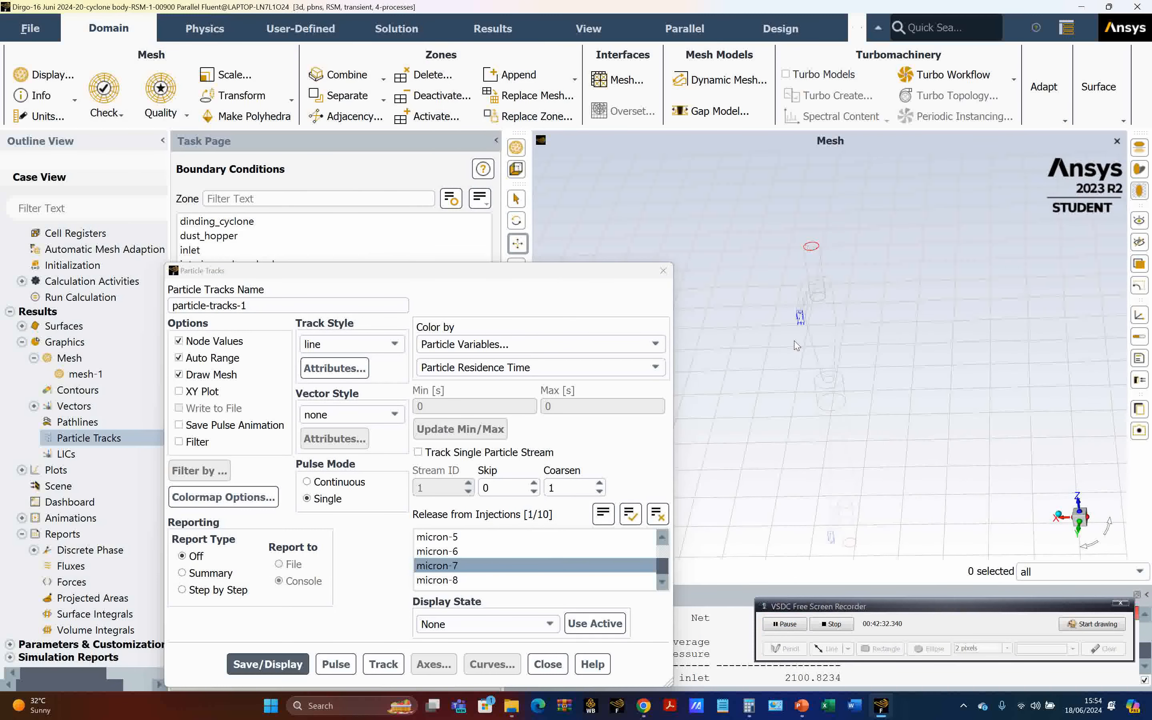
scroll(797, 346, up, 3)
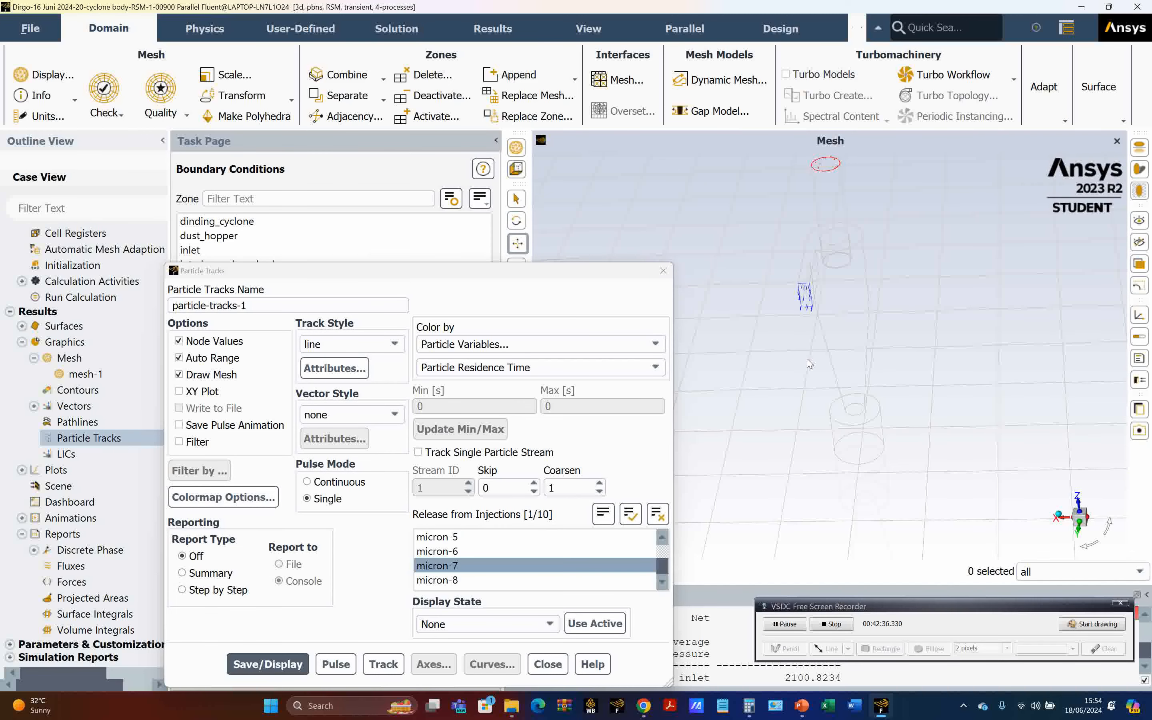
drag(450, 281, 358, 137)
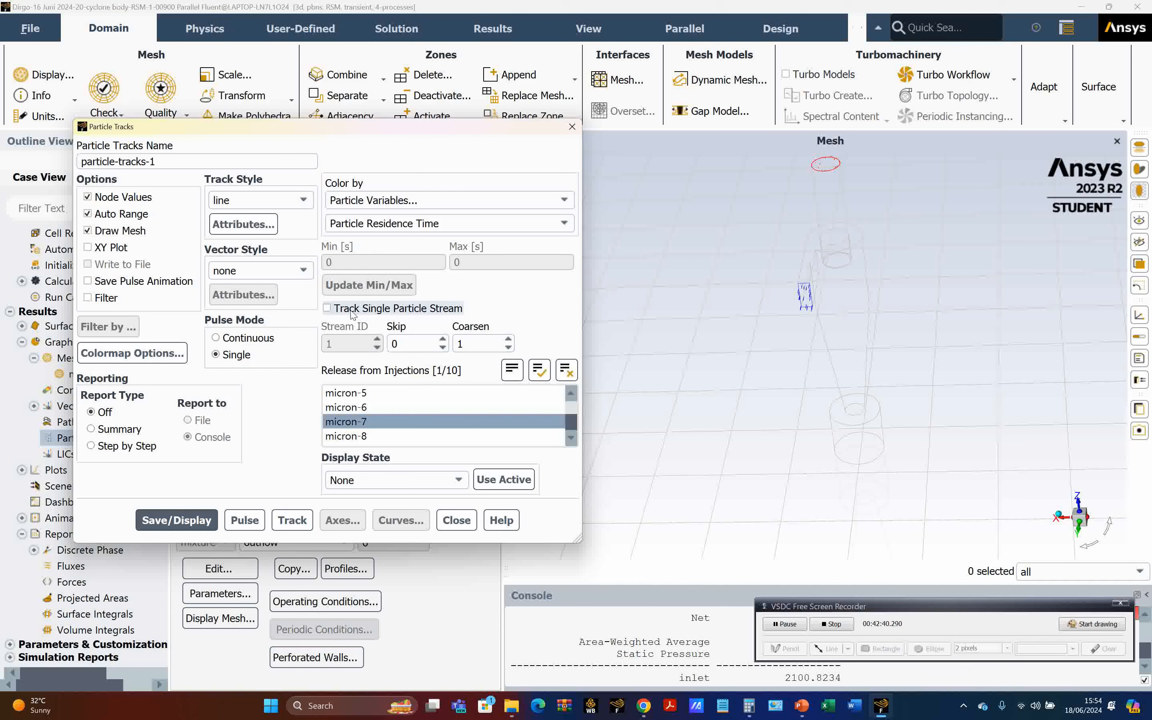
- Display the micron-7 track for a single particle stream with ID 1 and examine its path down to the dust hopper
click(328, 308)
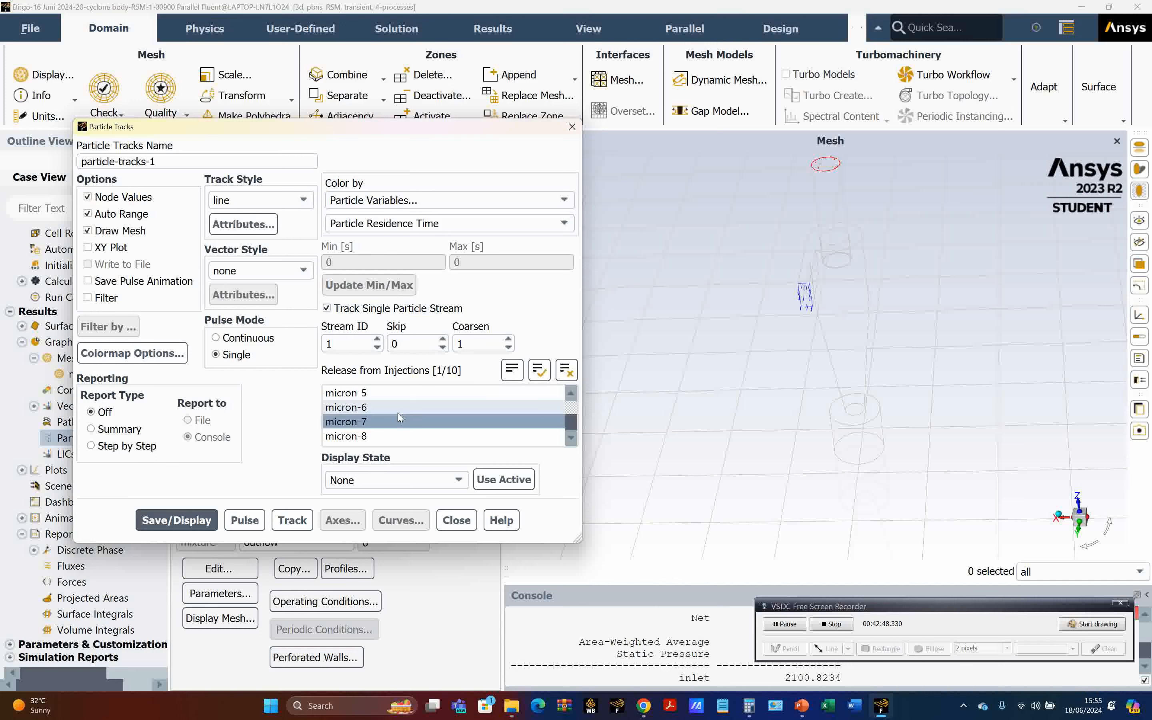
click(192, 522)
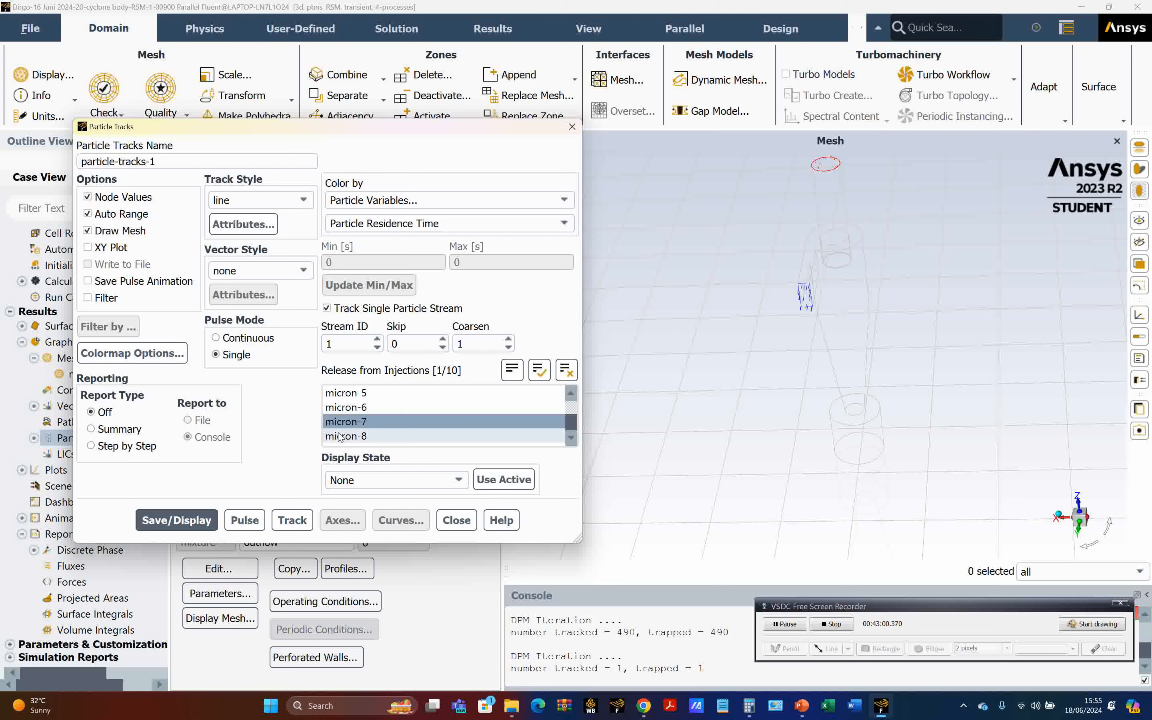
click(179, 521)
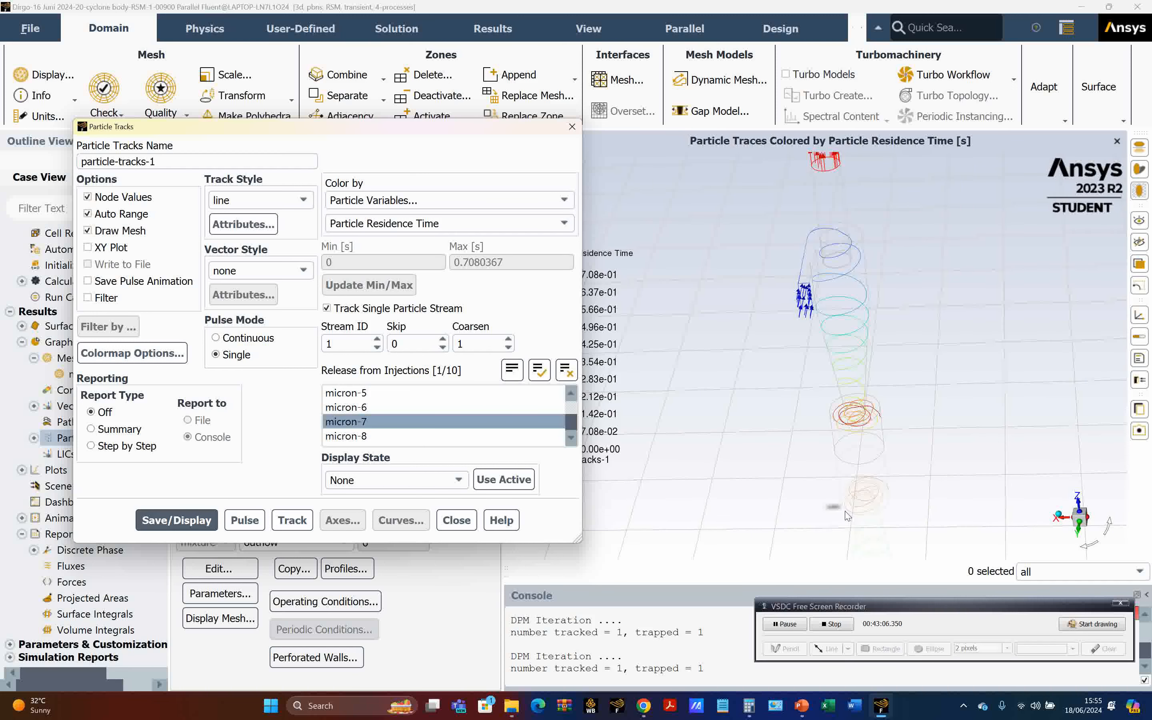
drag(854, 423, 754, 384)
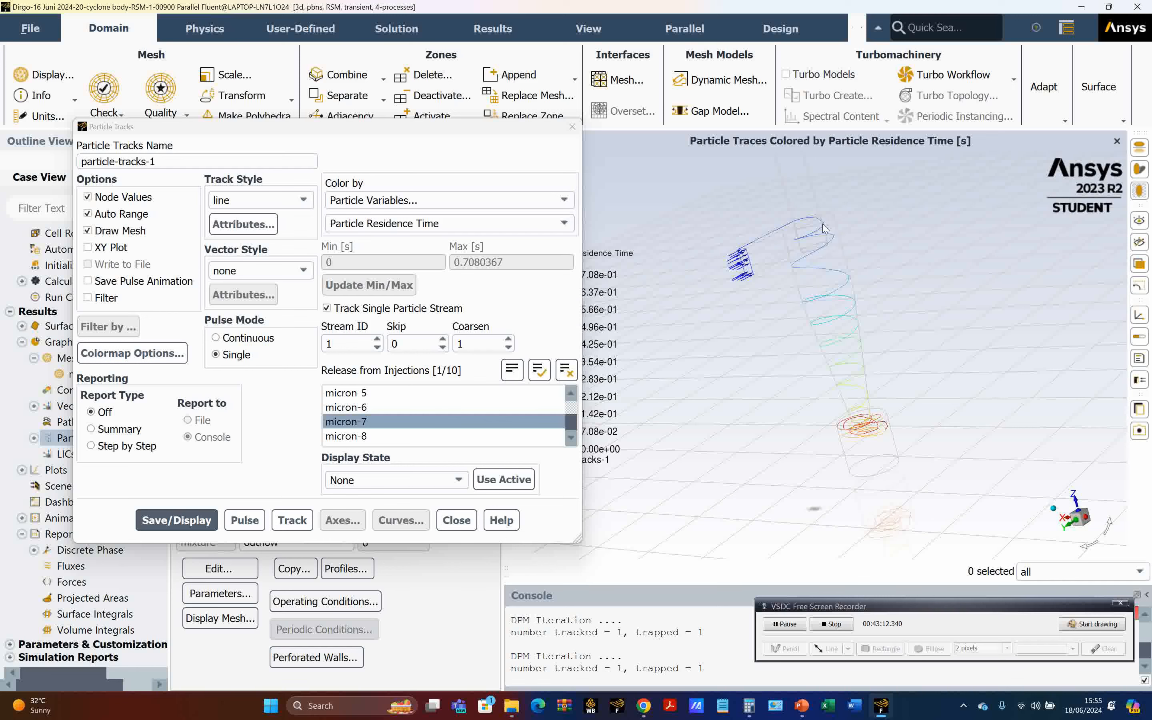
drag(798, 248, 741, 286)
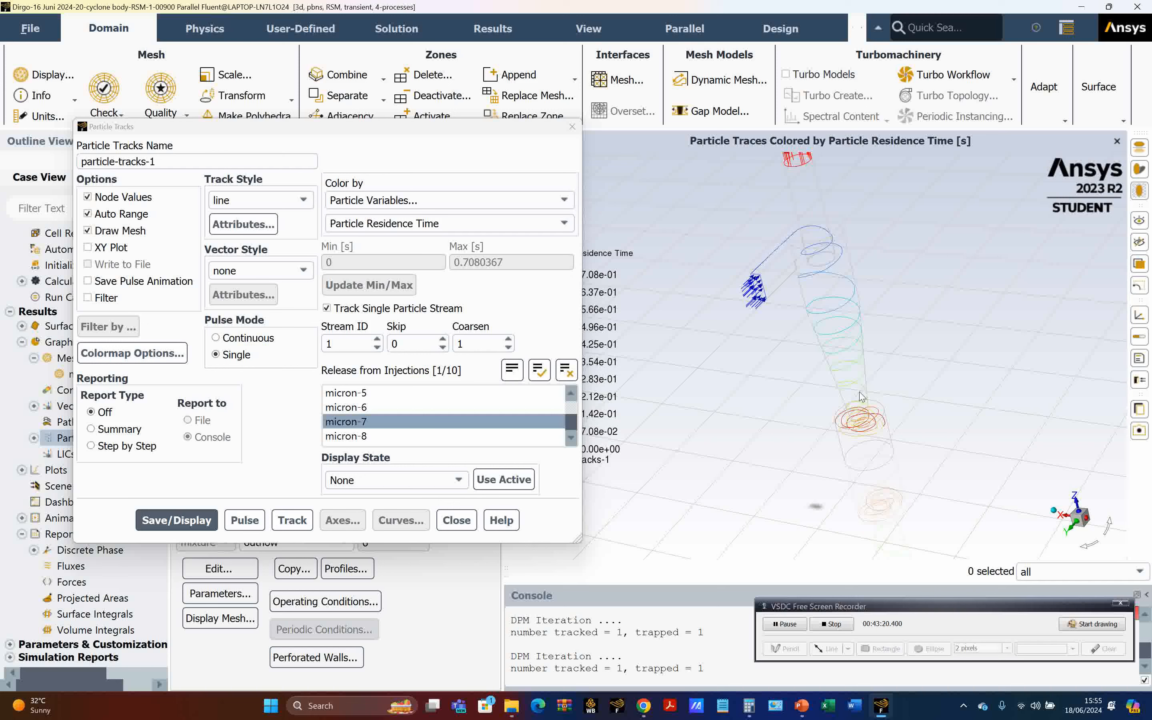
scroll(869, 443, up, 10)
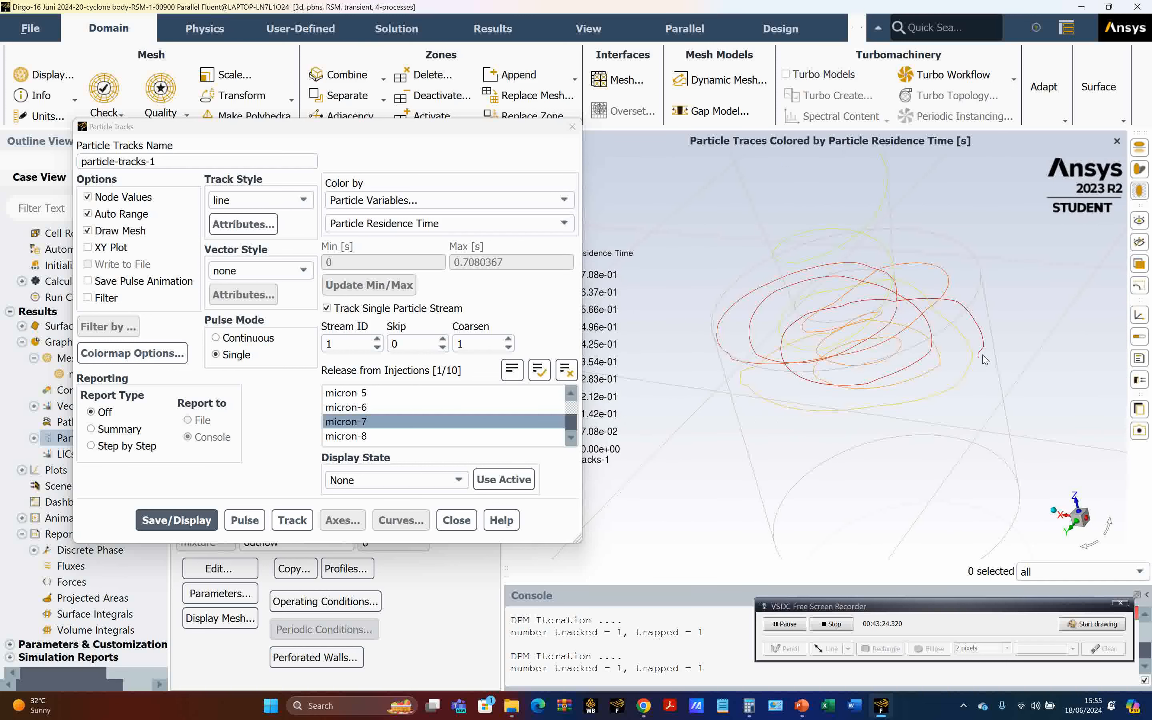
drag(898, 324, 993, 386)
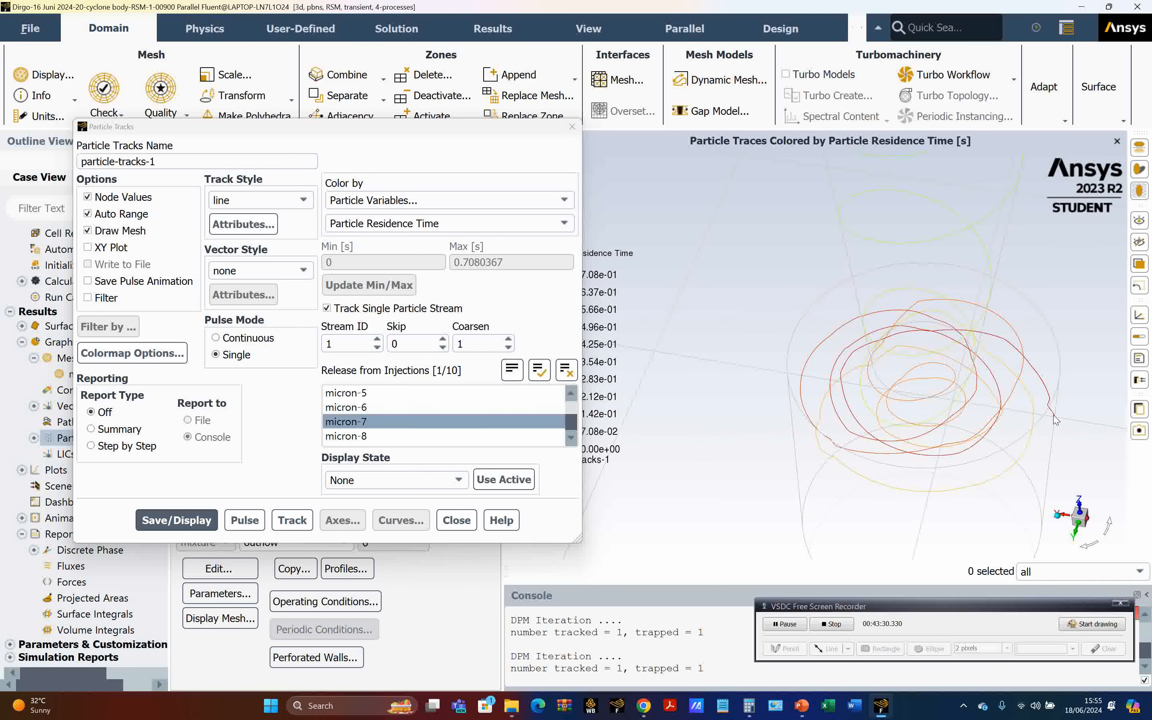
scroll(929, 356, down, 5)
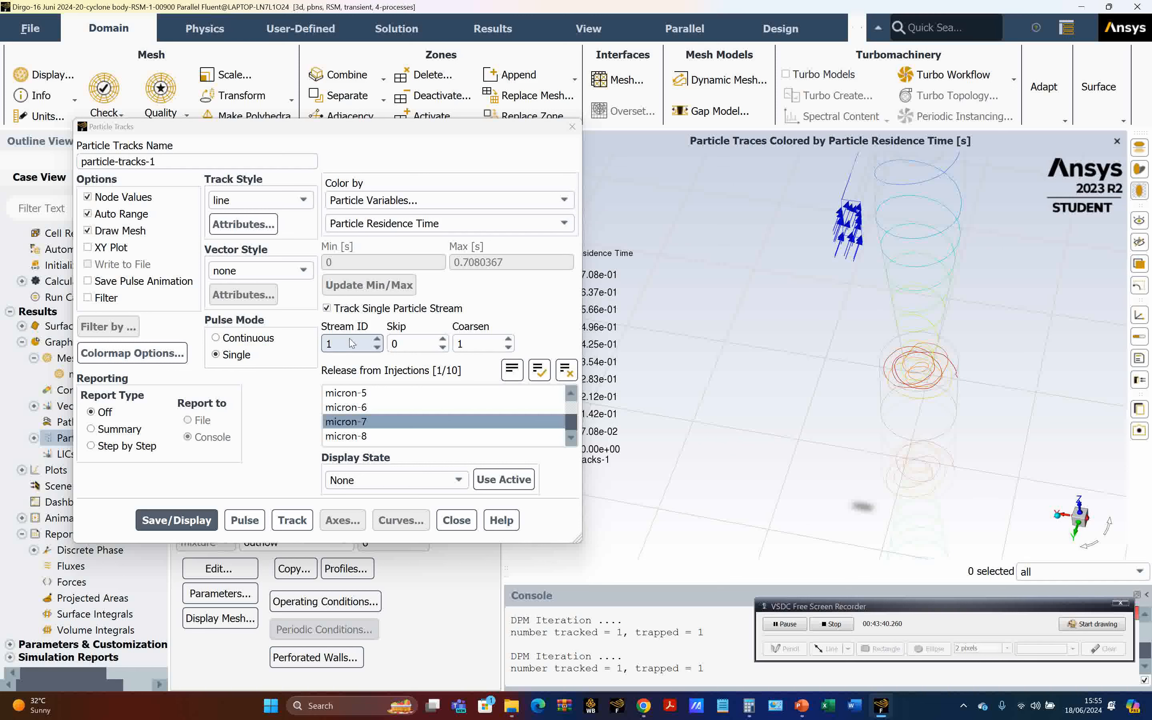
- Set the stream ID to 100 and display that single micron-7 particle track
double_click(339, 347)
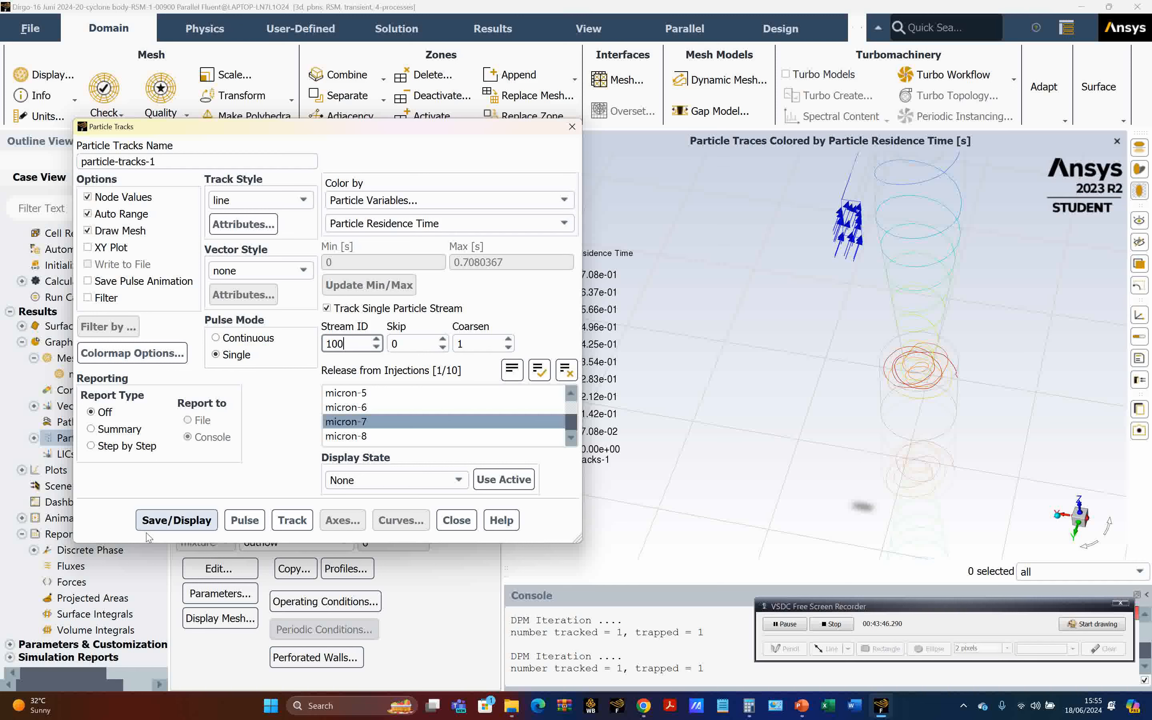
click(182, 519)
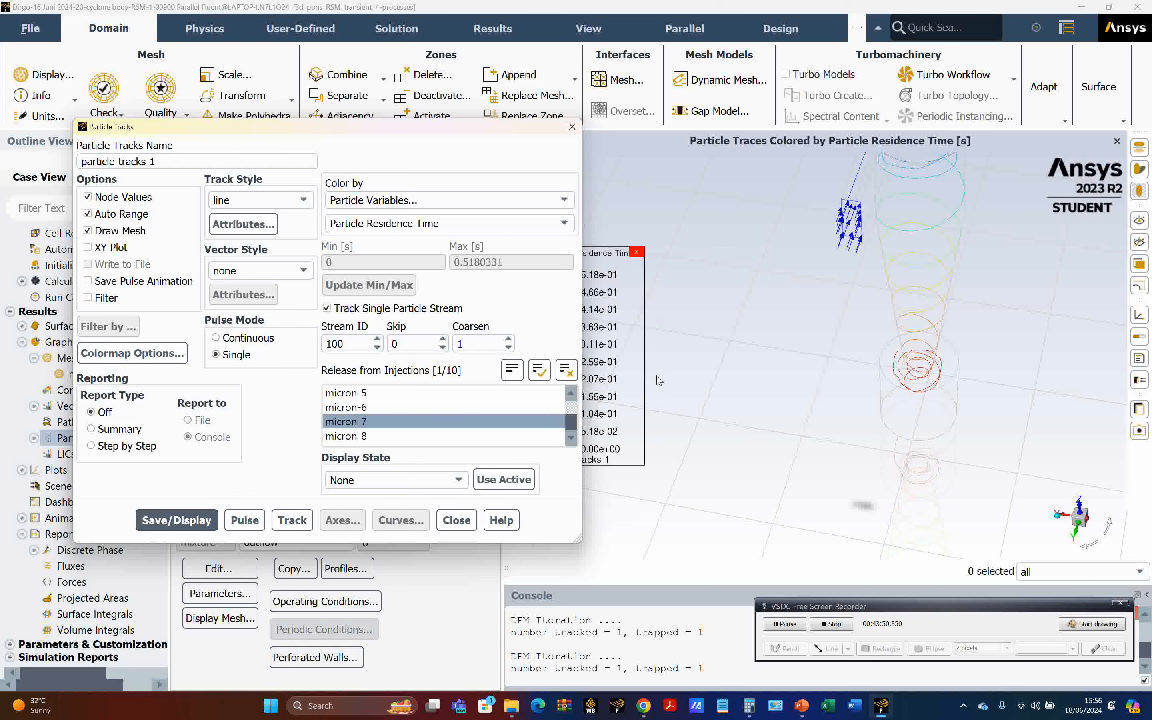
drag(829, 332, 786, 217)
key(super+r)
text(WWW.MICLINK.NET/TDL)
key(Return)
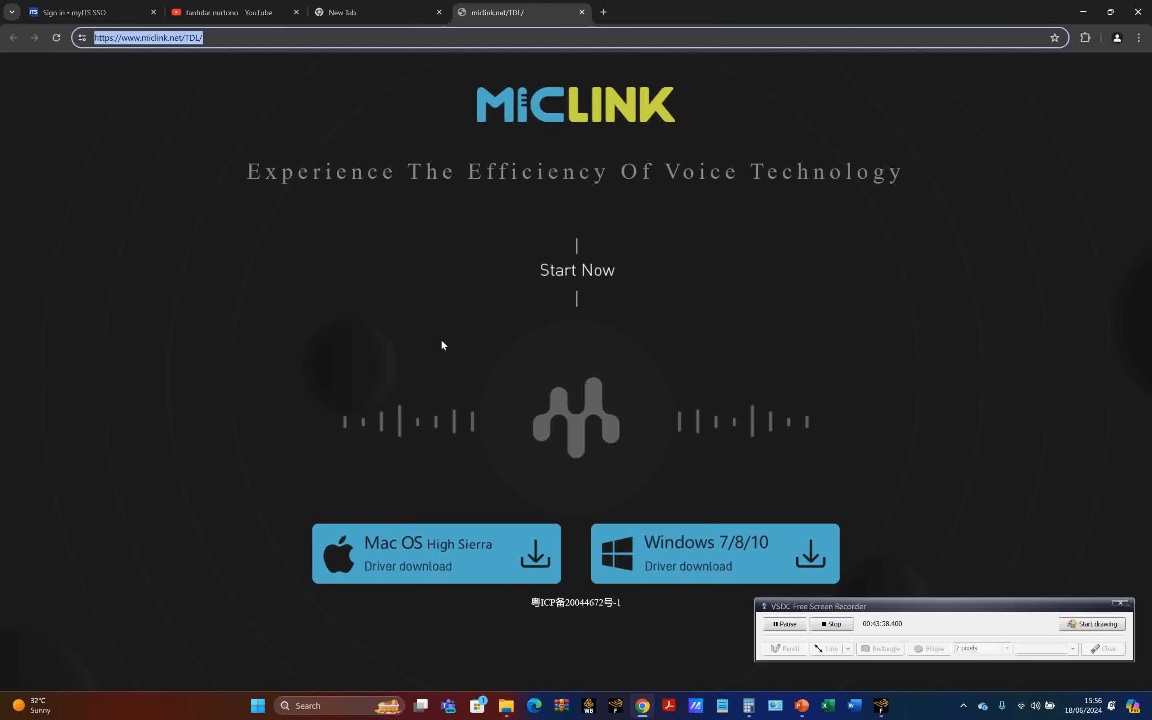
click(1084, 15)
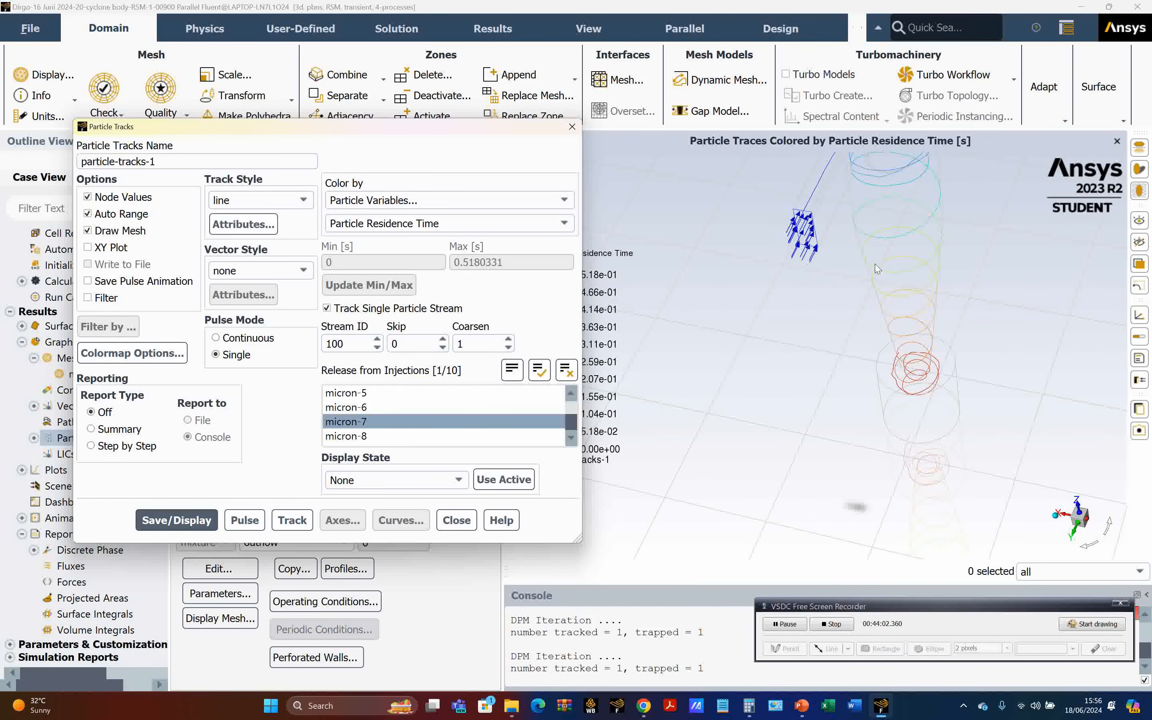
- Replace micron-7 with micron-1 as the released injection and display its single particle stream with ID 100
drag(527, 133, 437, 145)
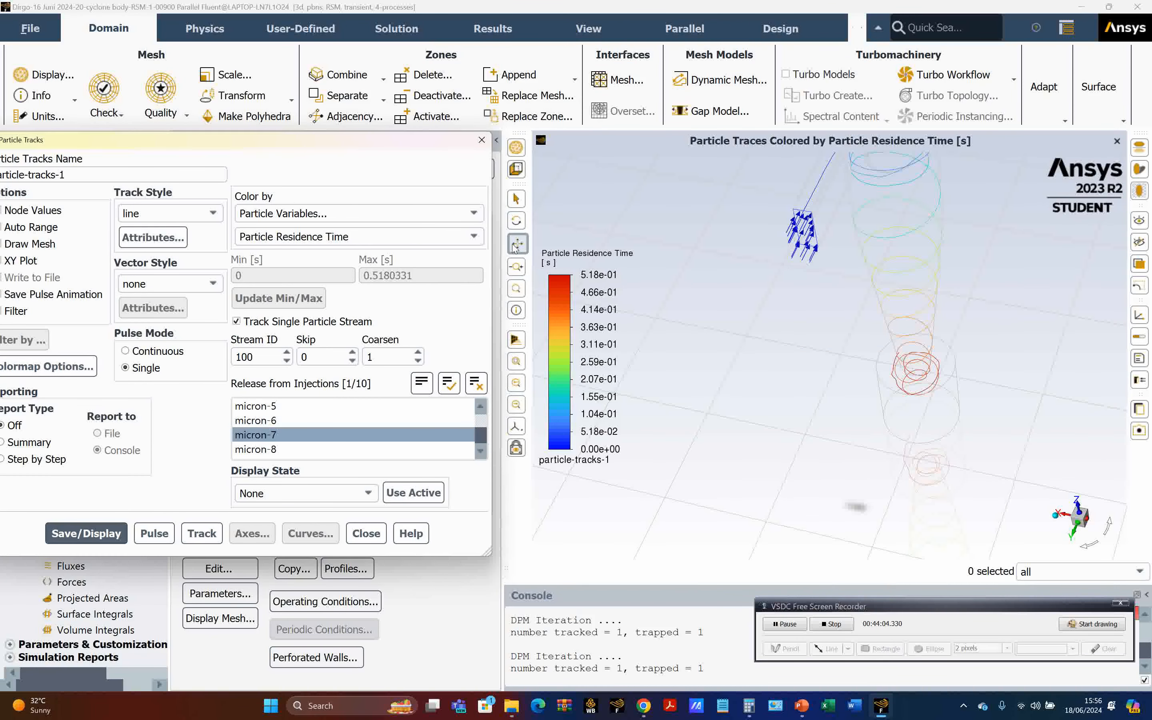
drag(914, 297, 888, 392)
scroll(888, 391, up, 1)
scroll(890, 395, down, 2)
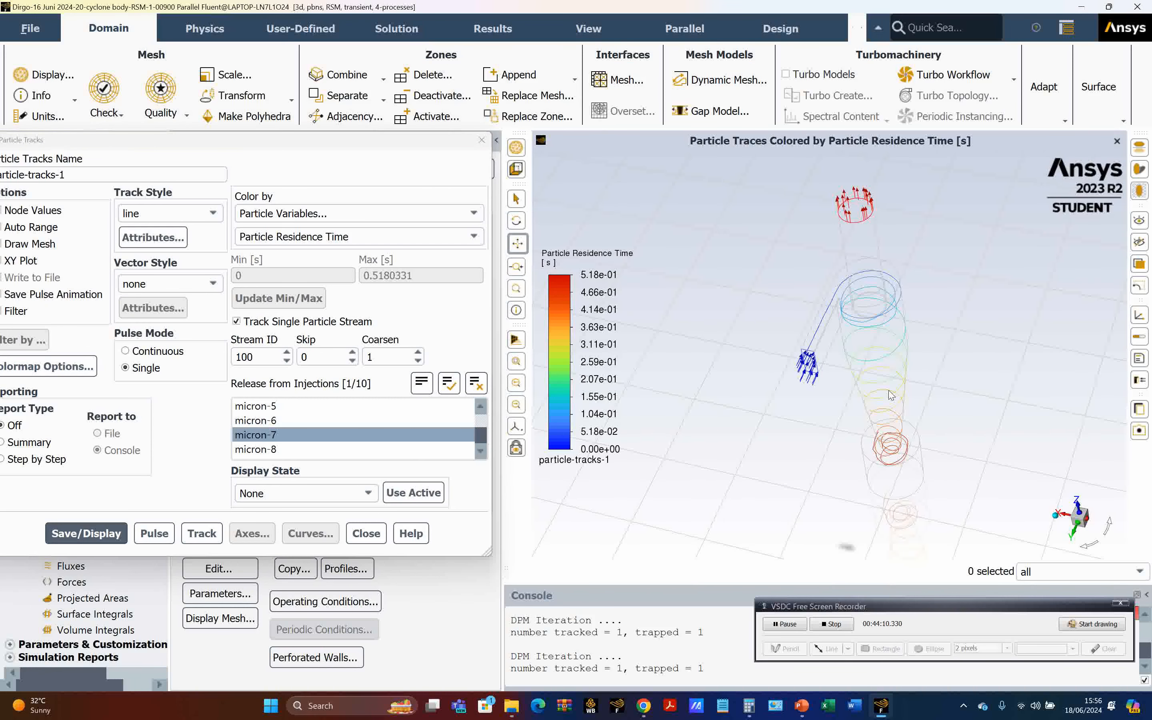
click(373, 435)
scroll(482, 410, up, 3)
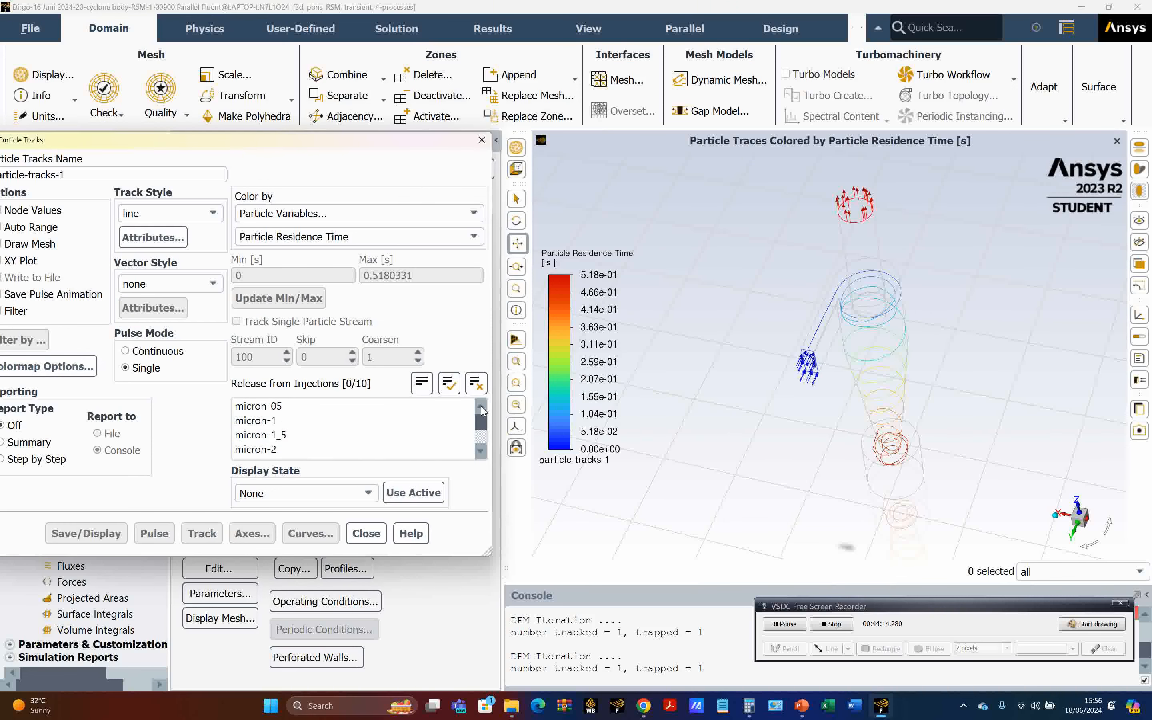
click(322, 420)
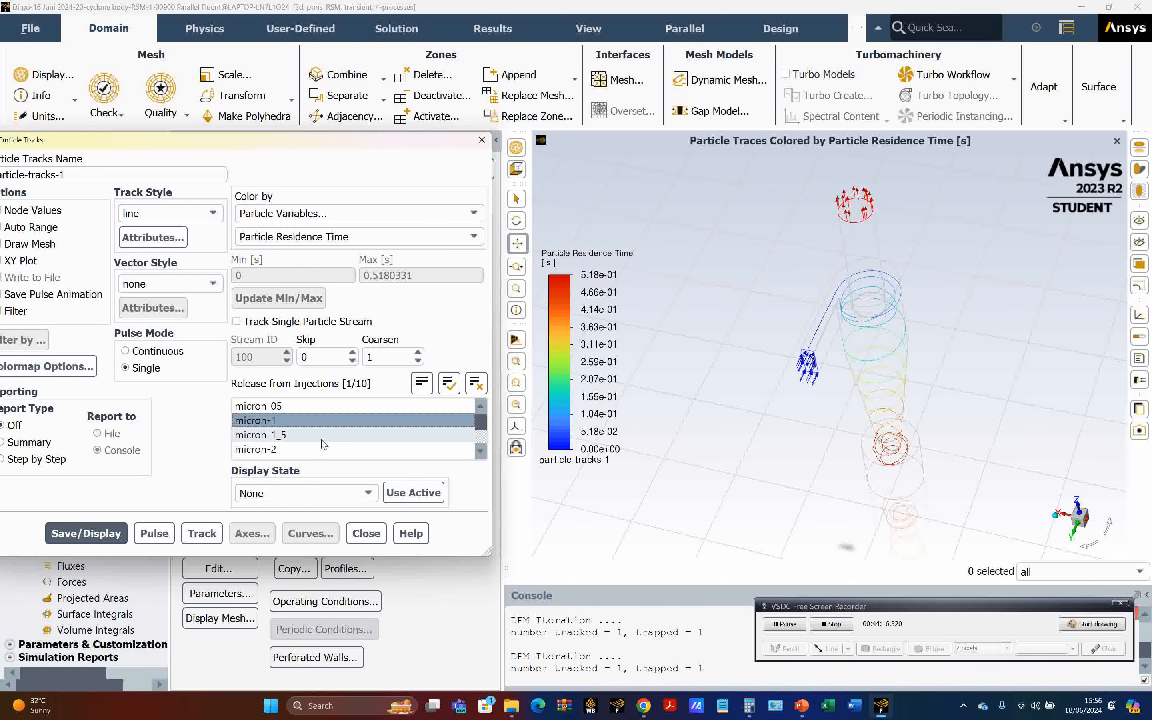
drag(230, 143, 300, 127)
click(308, 297)
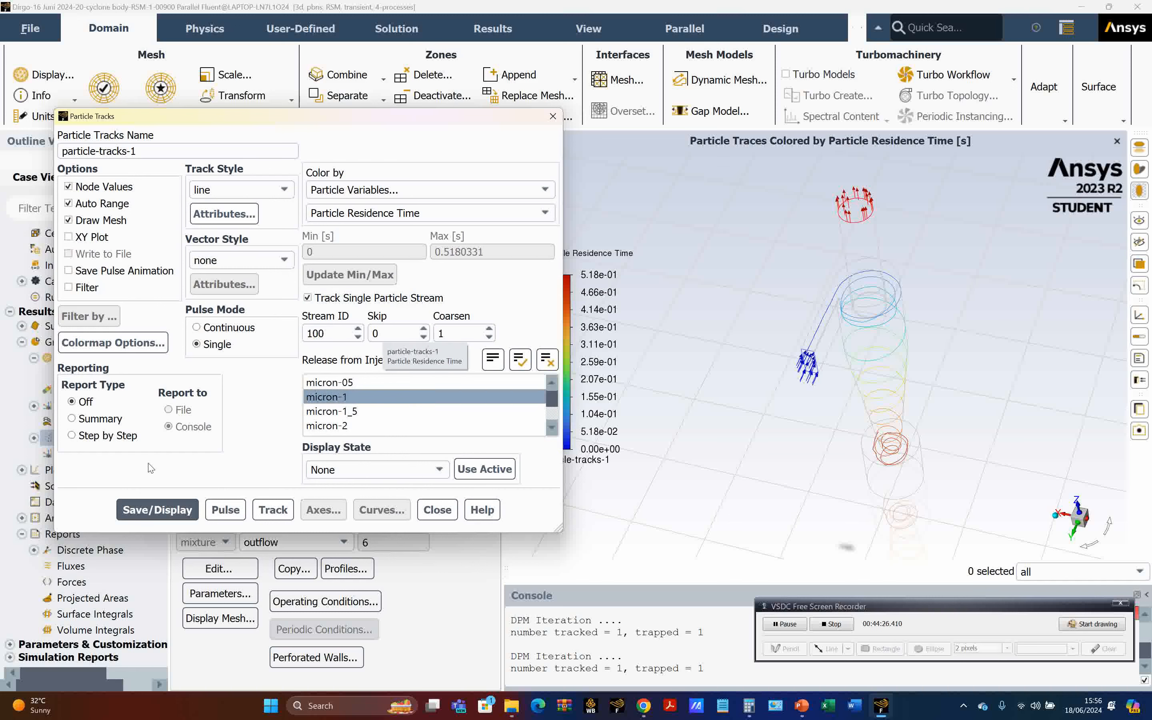
click(170, 510)
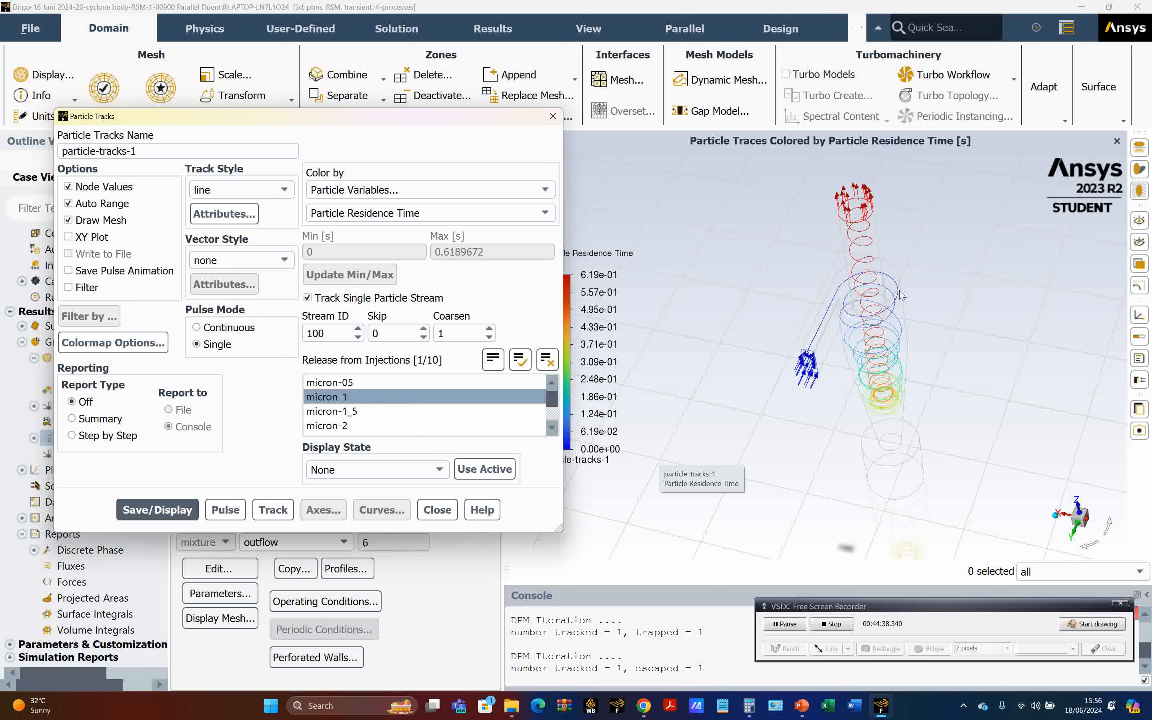
- Examine the micron-1 particle track from the inlet through the cyclone cone and up to the outlet
drag(880, 394, 901, 354)
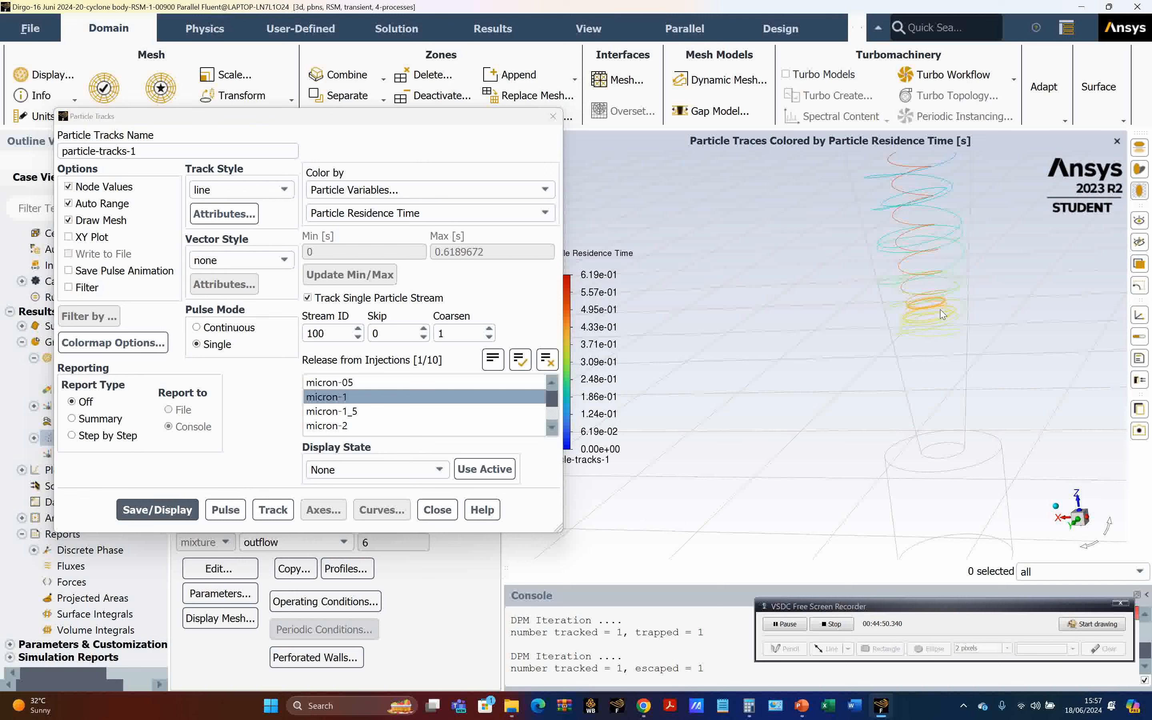
scroll(937, 299, down, 5)
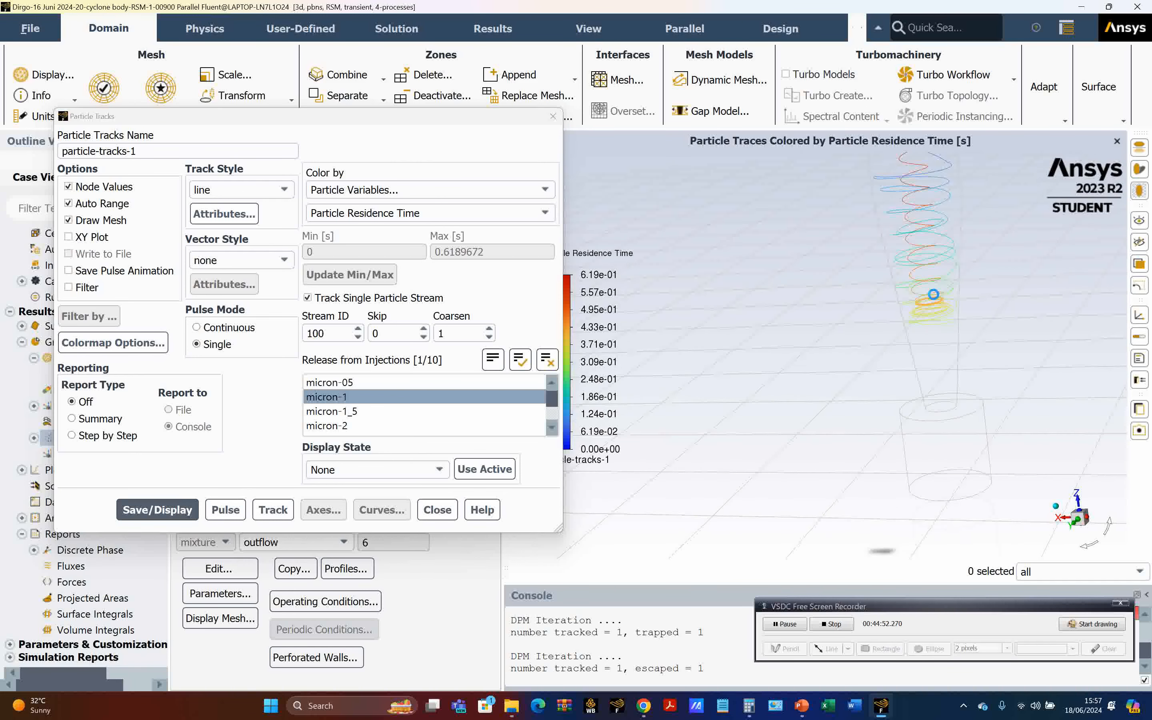
scroll(938, 288, down, 2)
scroll(937, 288, up, 1)
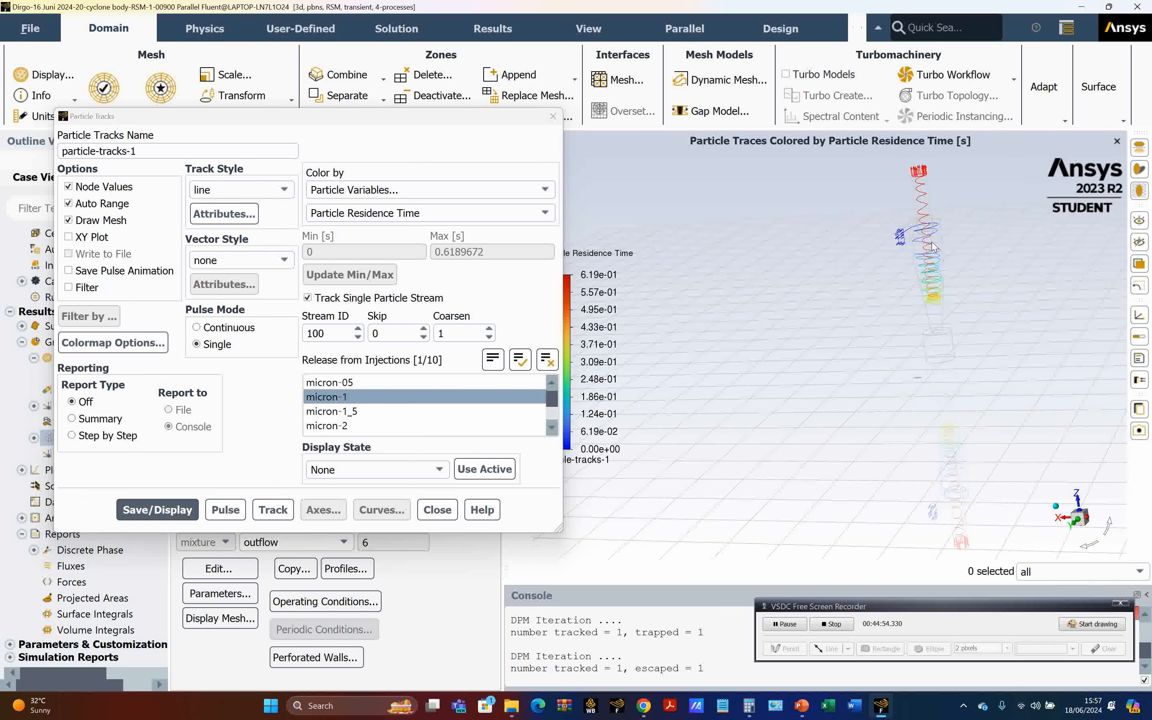
scroll(846, 263, up, 5)
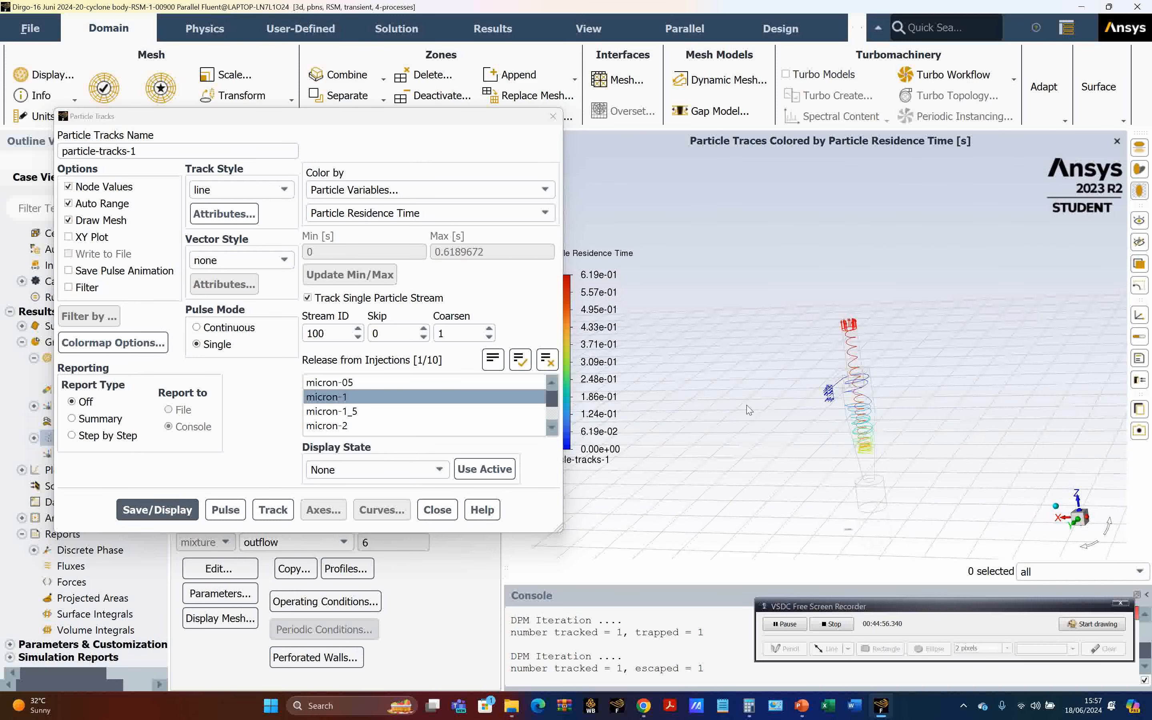
scroll(791, 386, up, 1)
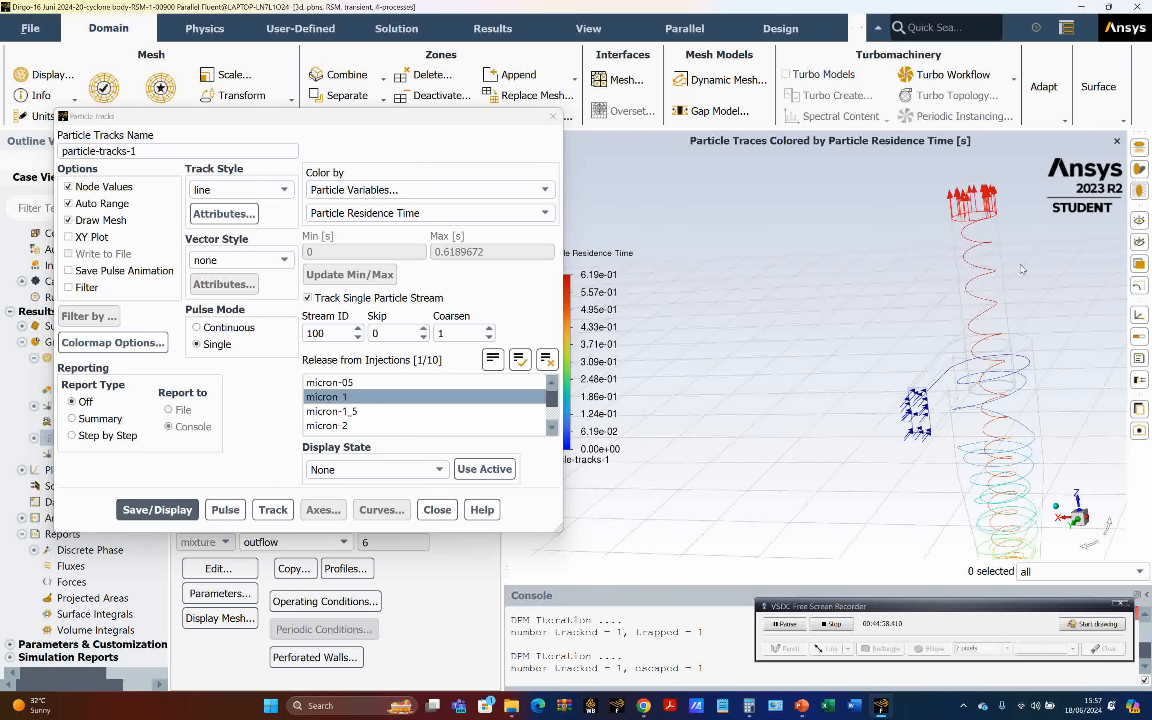
drag(944, 257, 981, 356)
key(super+r)
text(WWW.GOOGLE.CO)
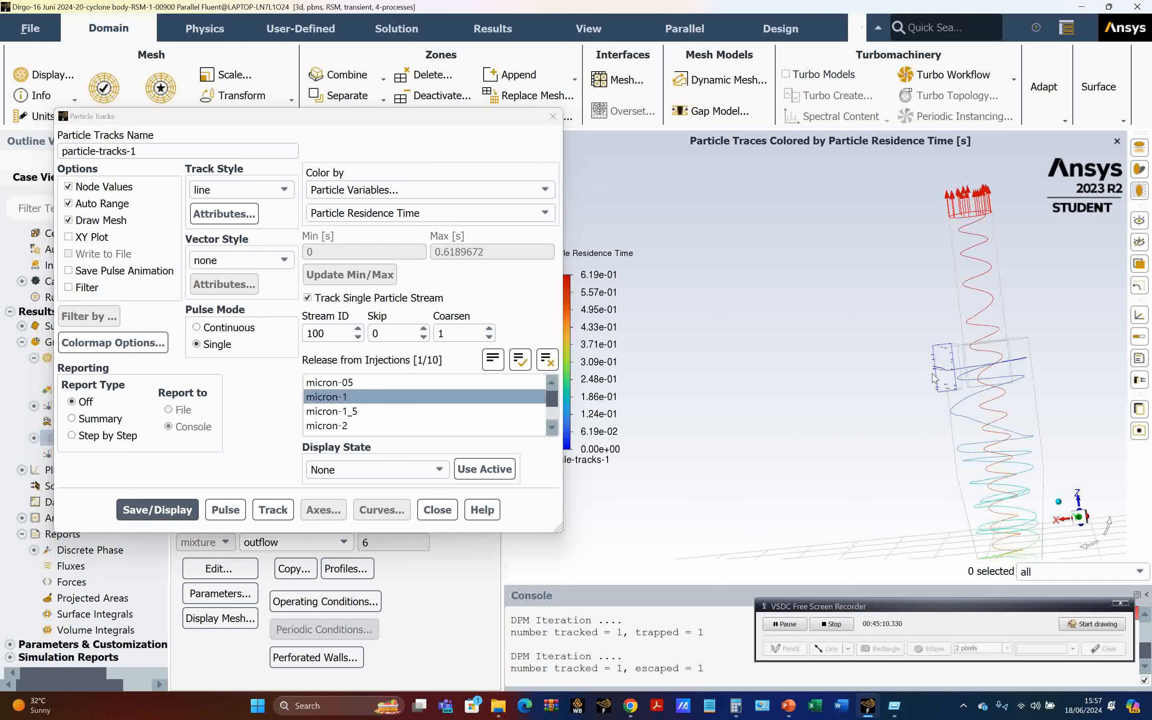
drag(989, 358, 990, 373)
scroll(990, 373, down, 5)
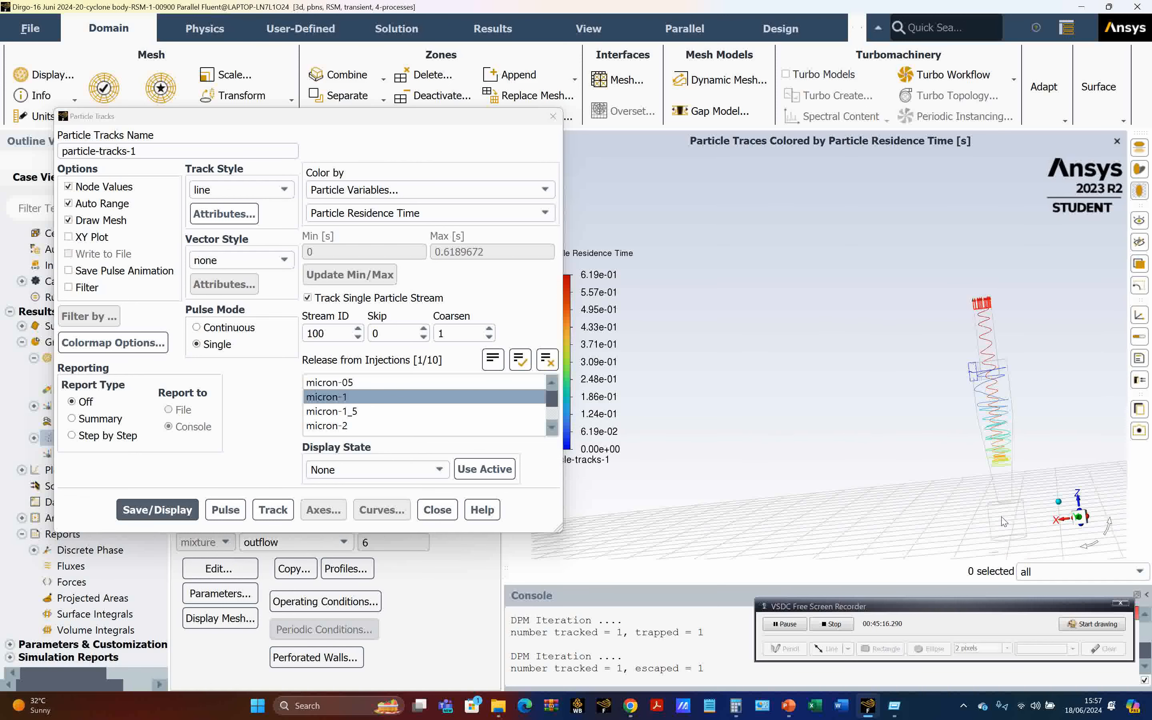
- Close the particle track settings and switch to the PowerPoint presentation to view the separation efficiency chart for 20 m/s inlet velocity
click(434, 509)
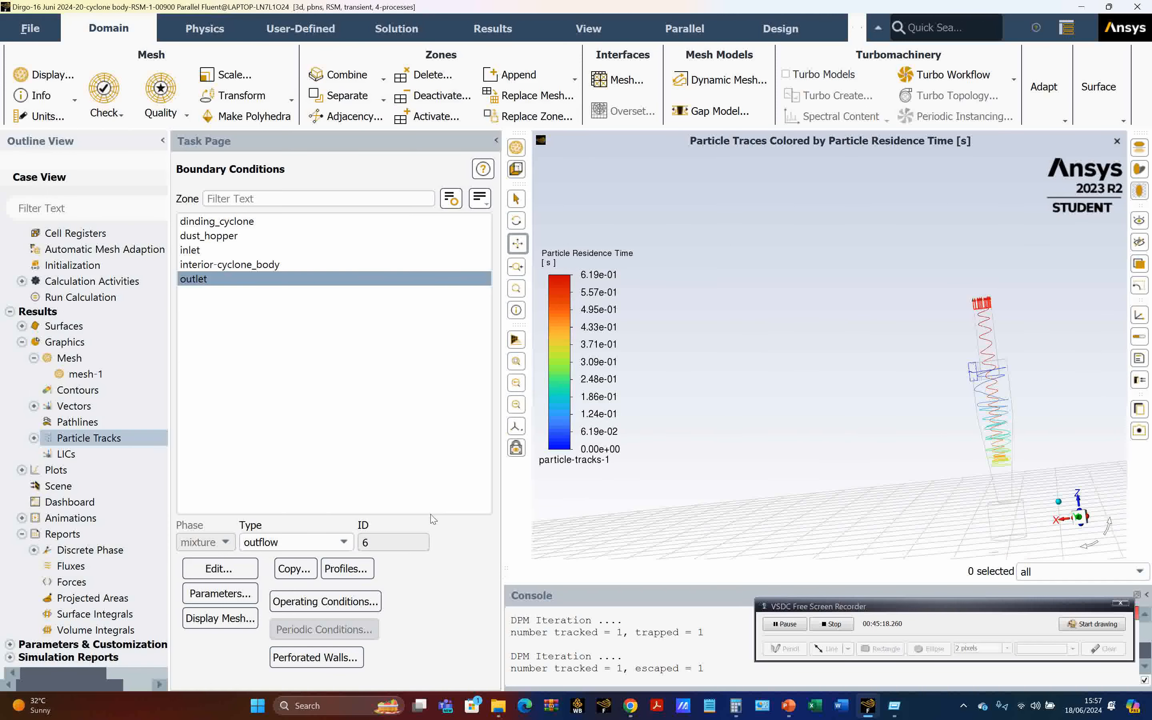
drag(881, 610, 871, 498)
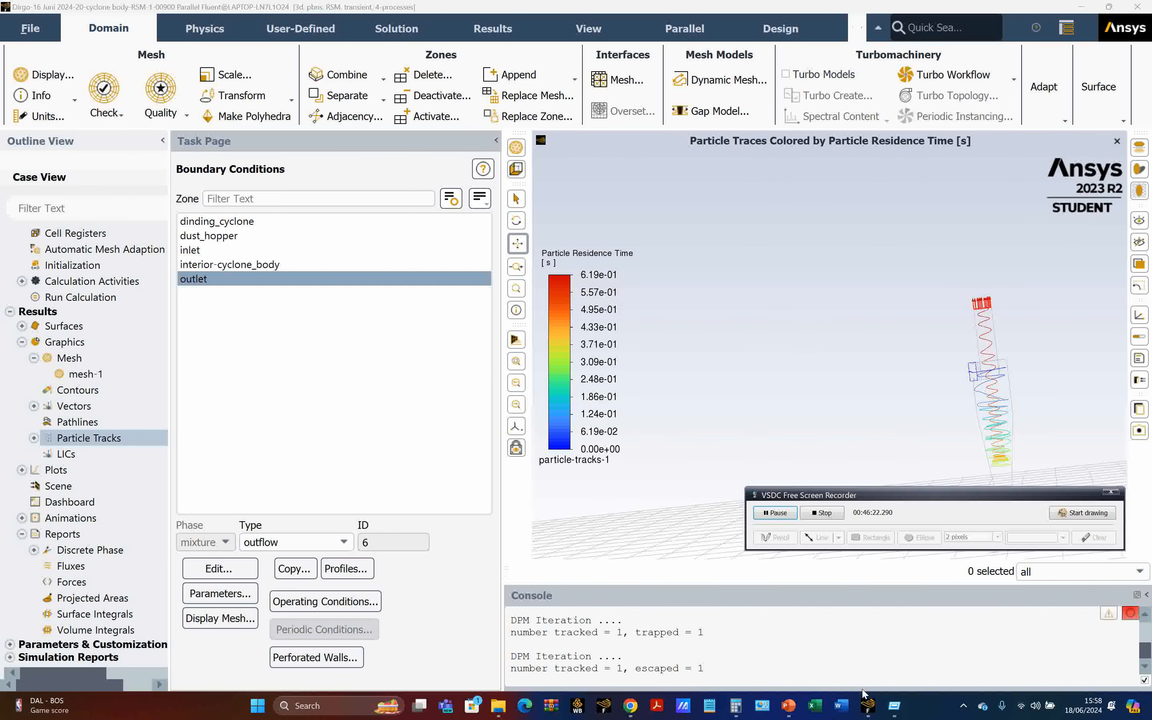
click(788, 708)
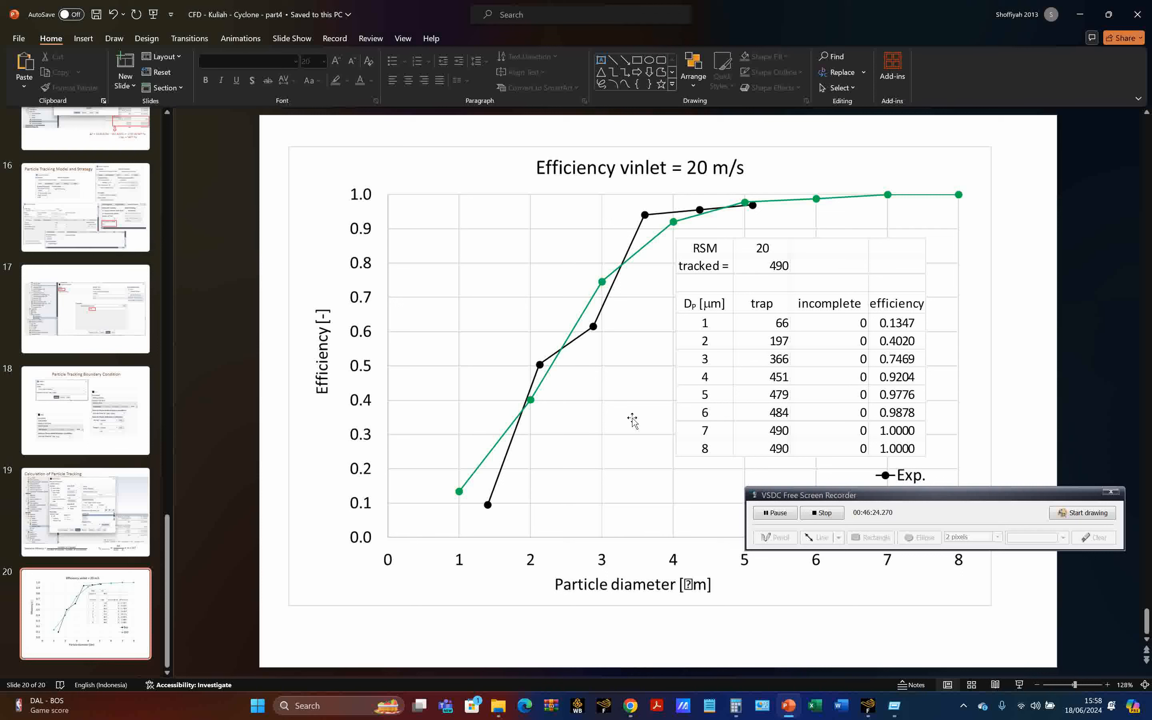